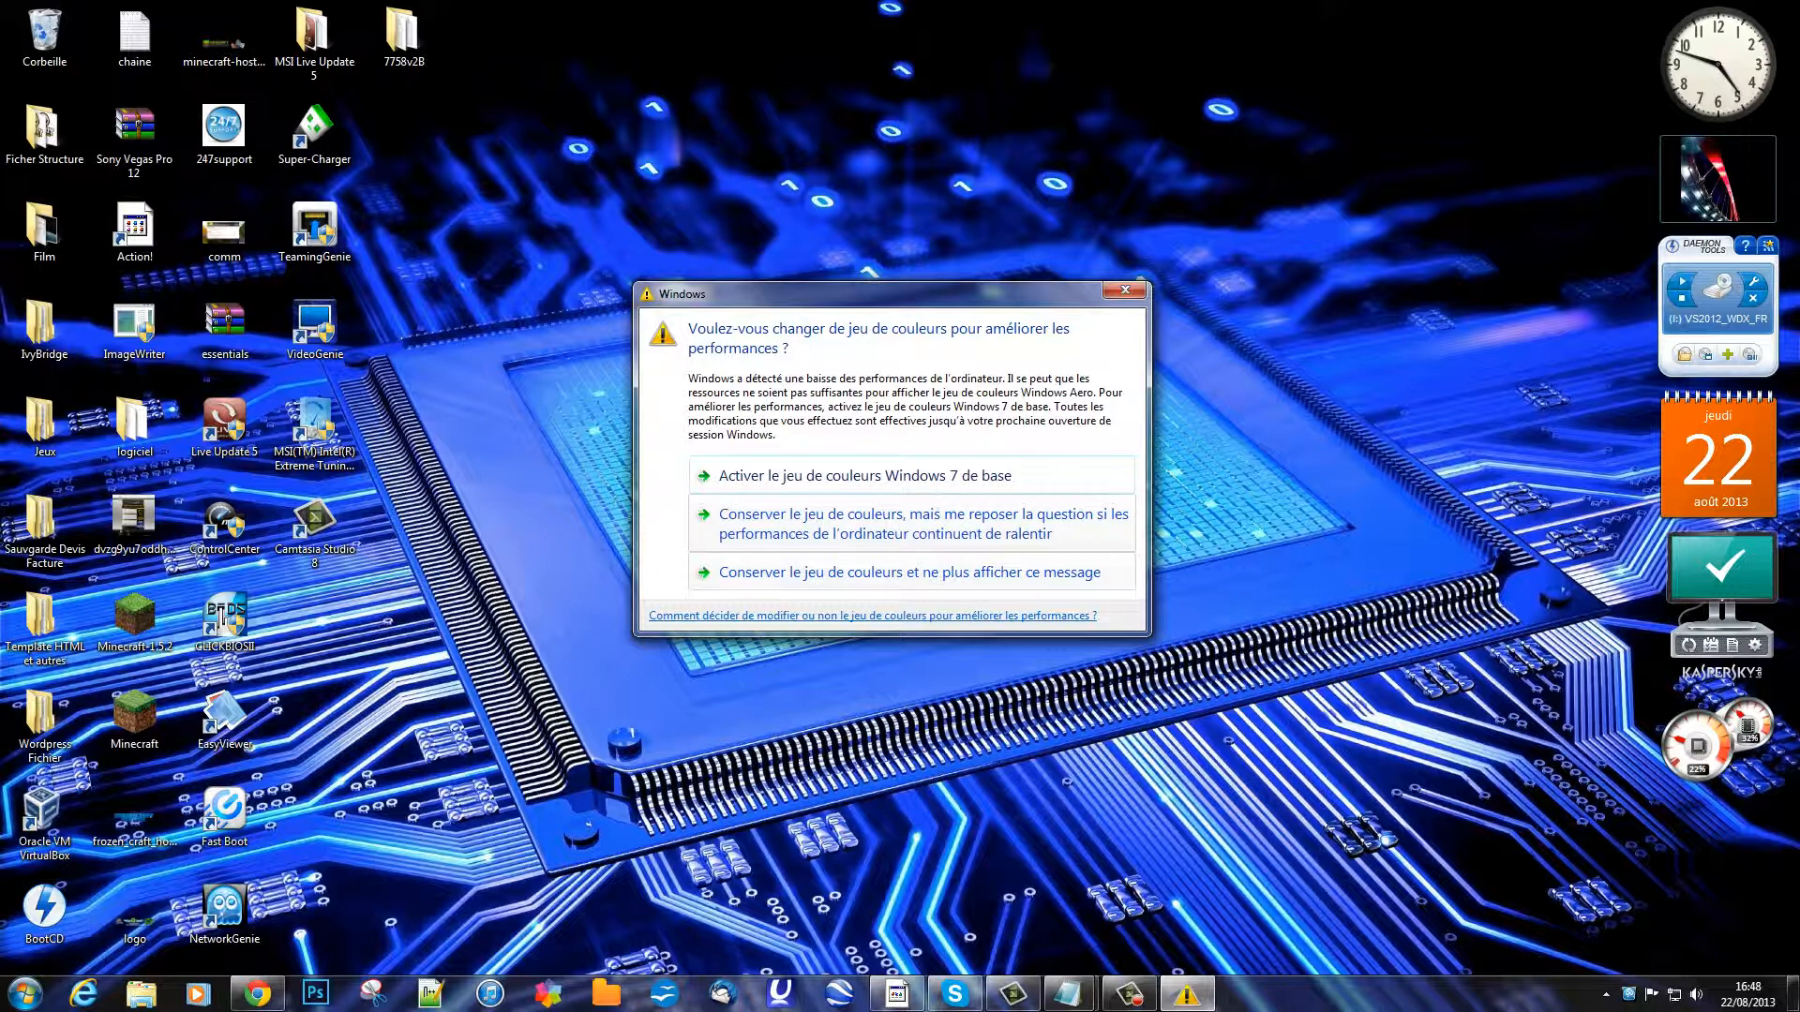
Step: Keep the current colour scheme to dismiss the performance warning, then restore the browser
{"action": "left_click", "coordinate": [911, 523]}
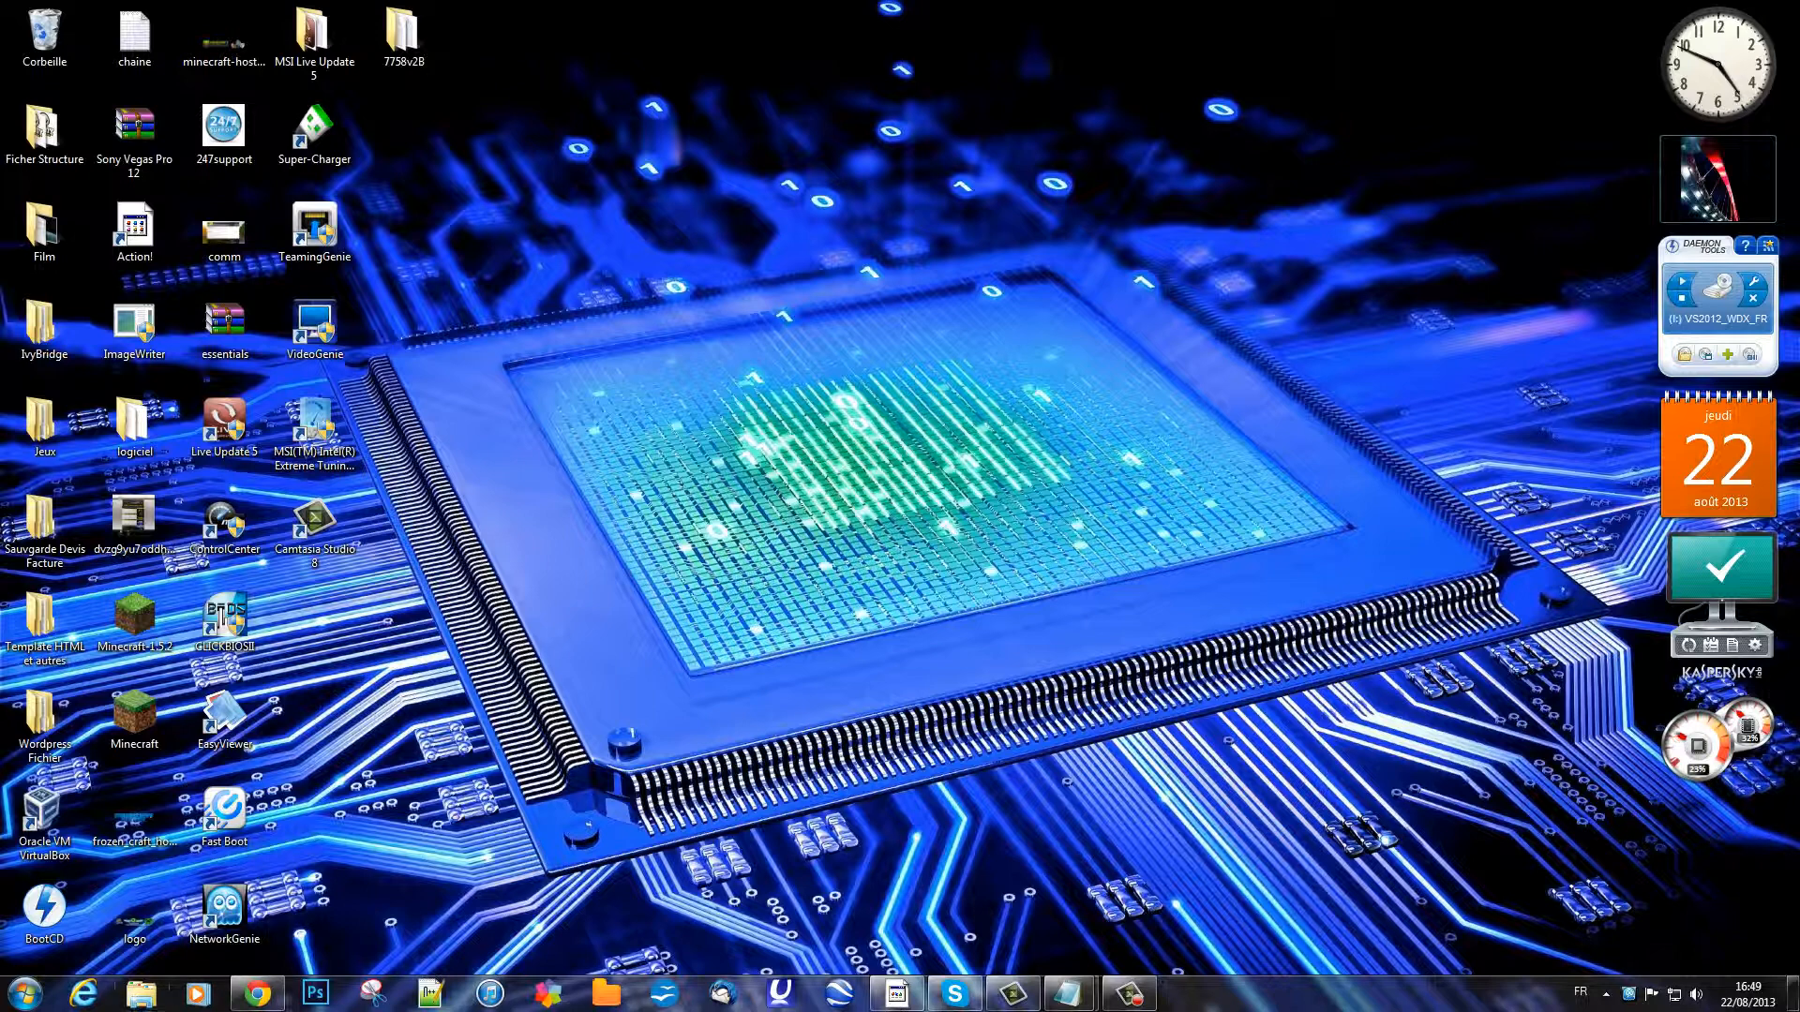
{"action": "left_click", "coordinate": [257, 993]}
Step: In a maximised Gheberg tab, browse the home, account, product, VIP support and hosting-offer pages
{"action": "left_click", "coordinate": [86, 65]}
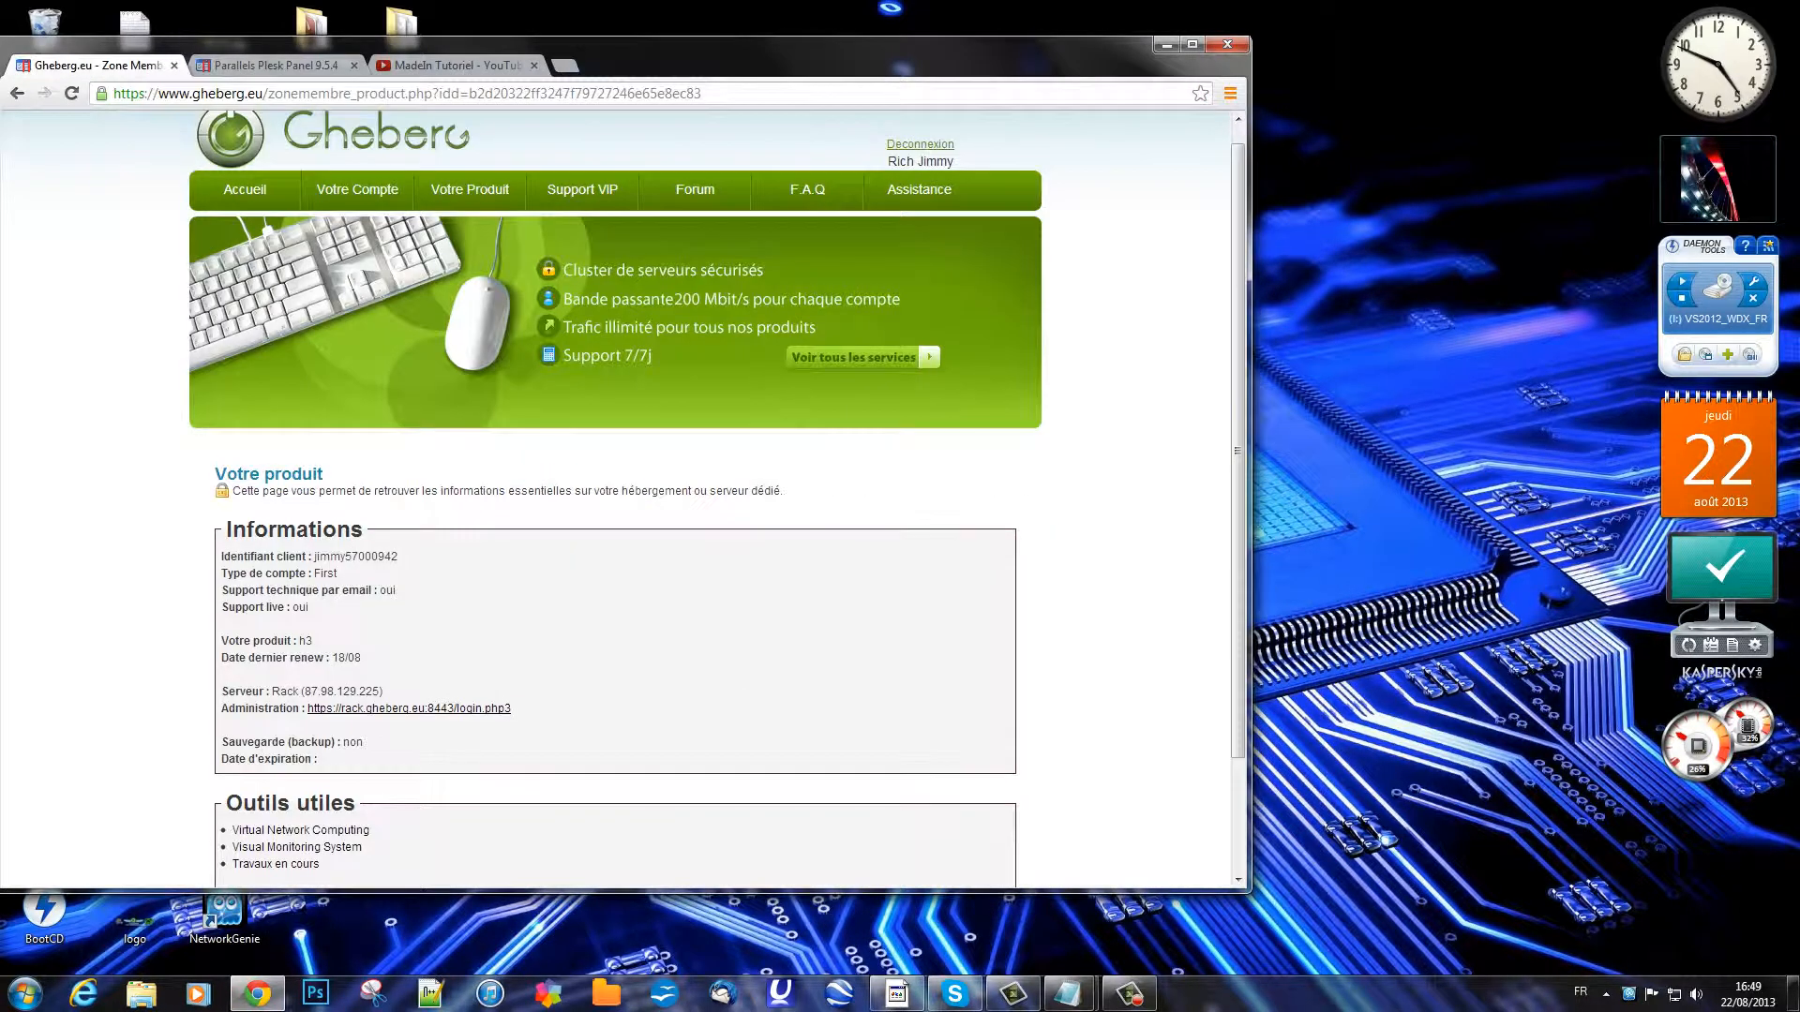
{"action": "double_click", "coordinate": [675, 56]}
{"action": "left_click", "coordinate": [525, 138]}
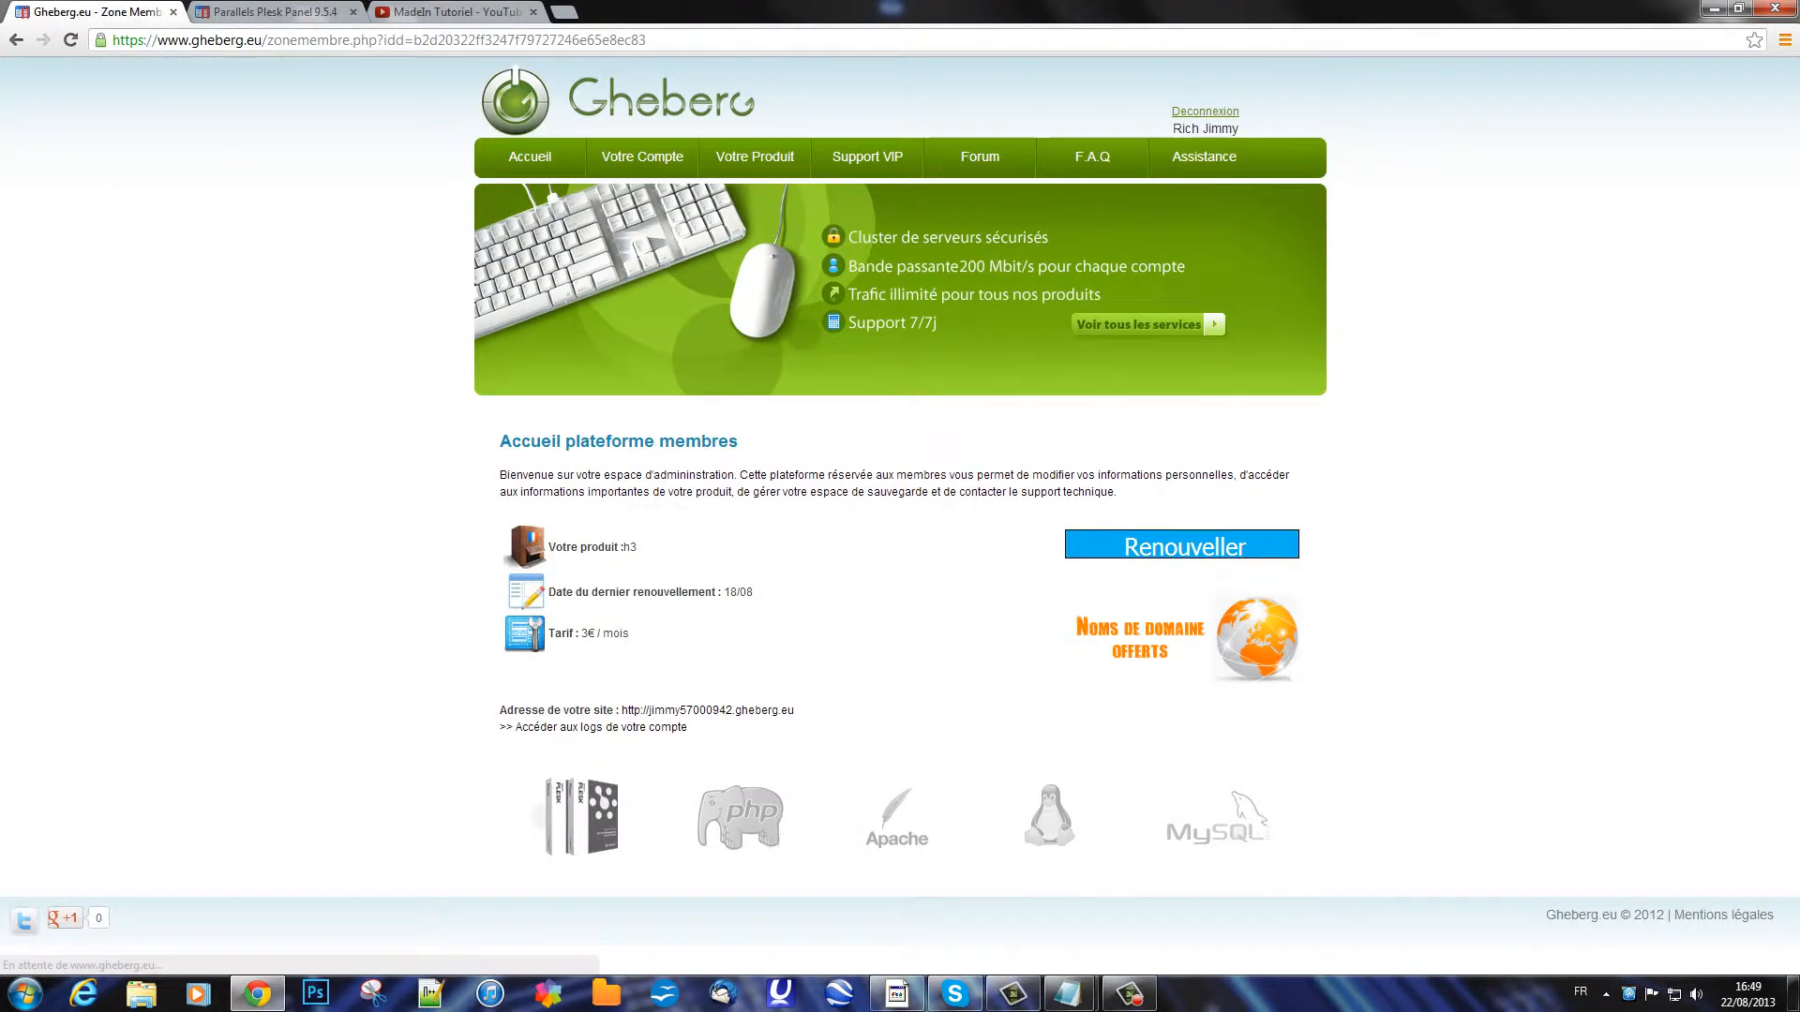
{"action": "left_click", "coordinate": [642, 157]}
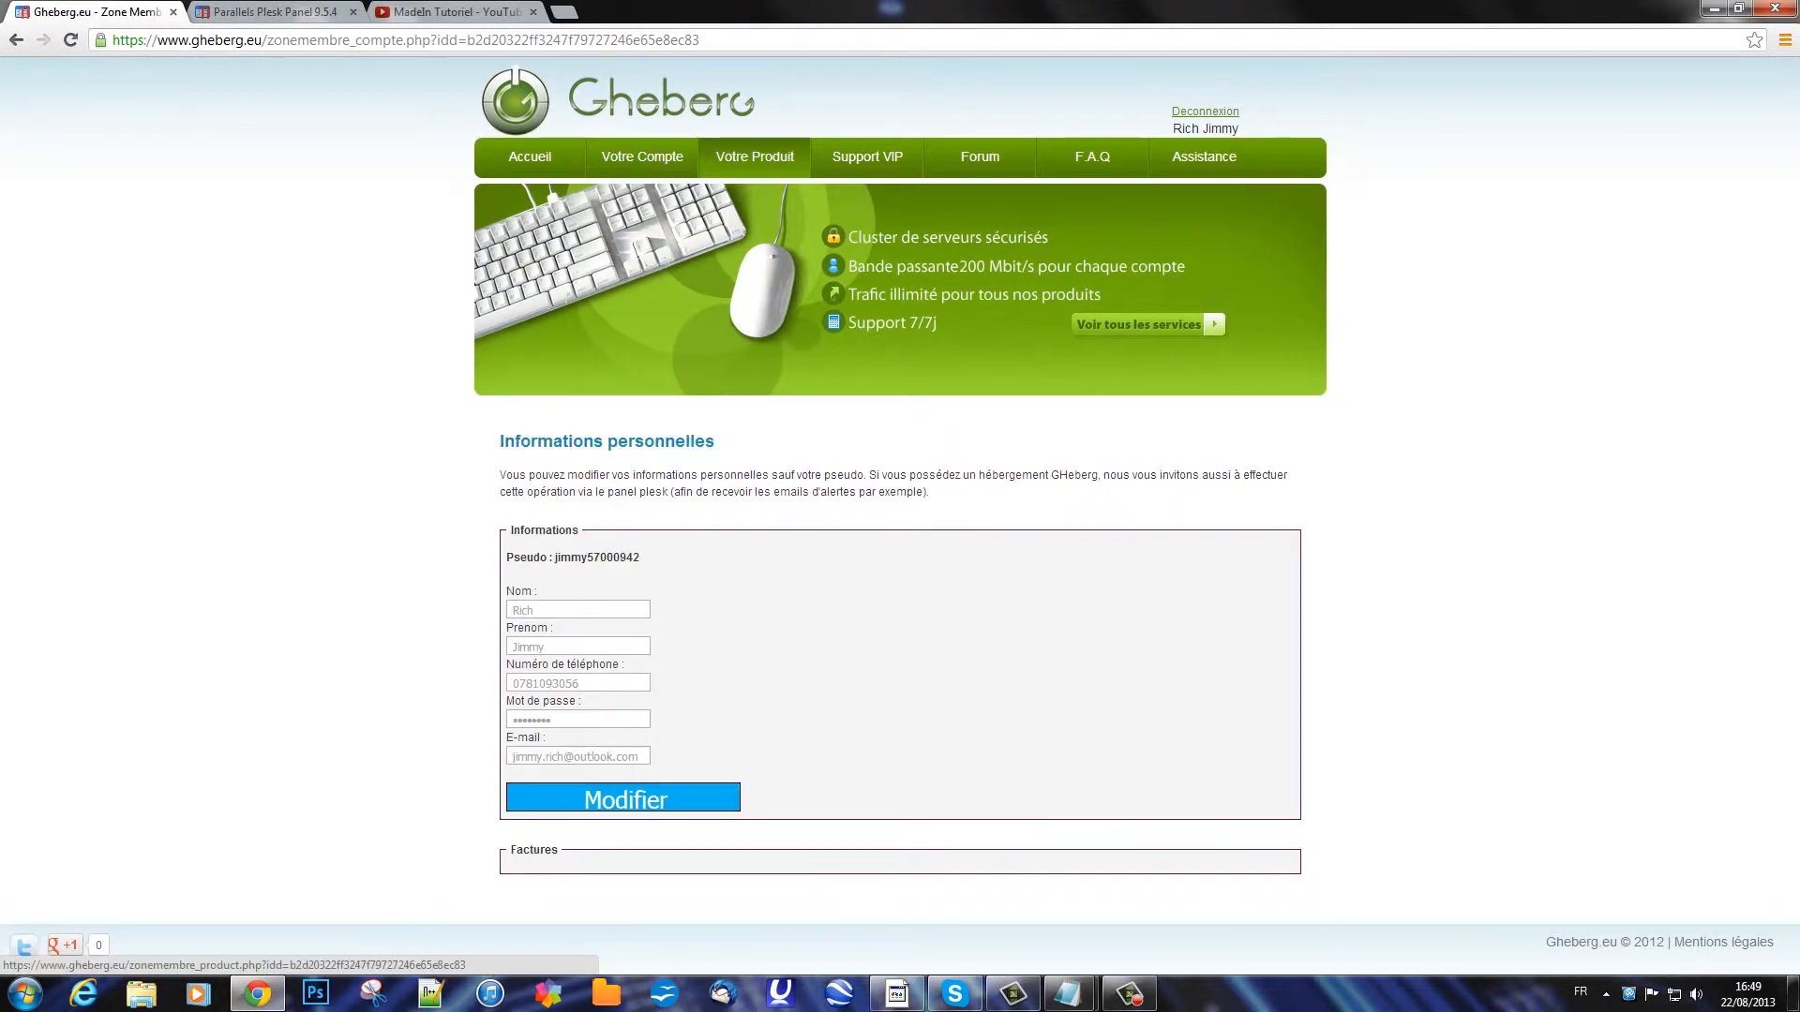
{"action": "left_click", "coordinate": [754, 157]}
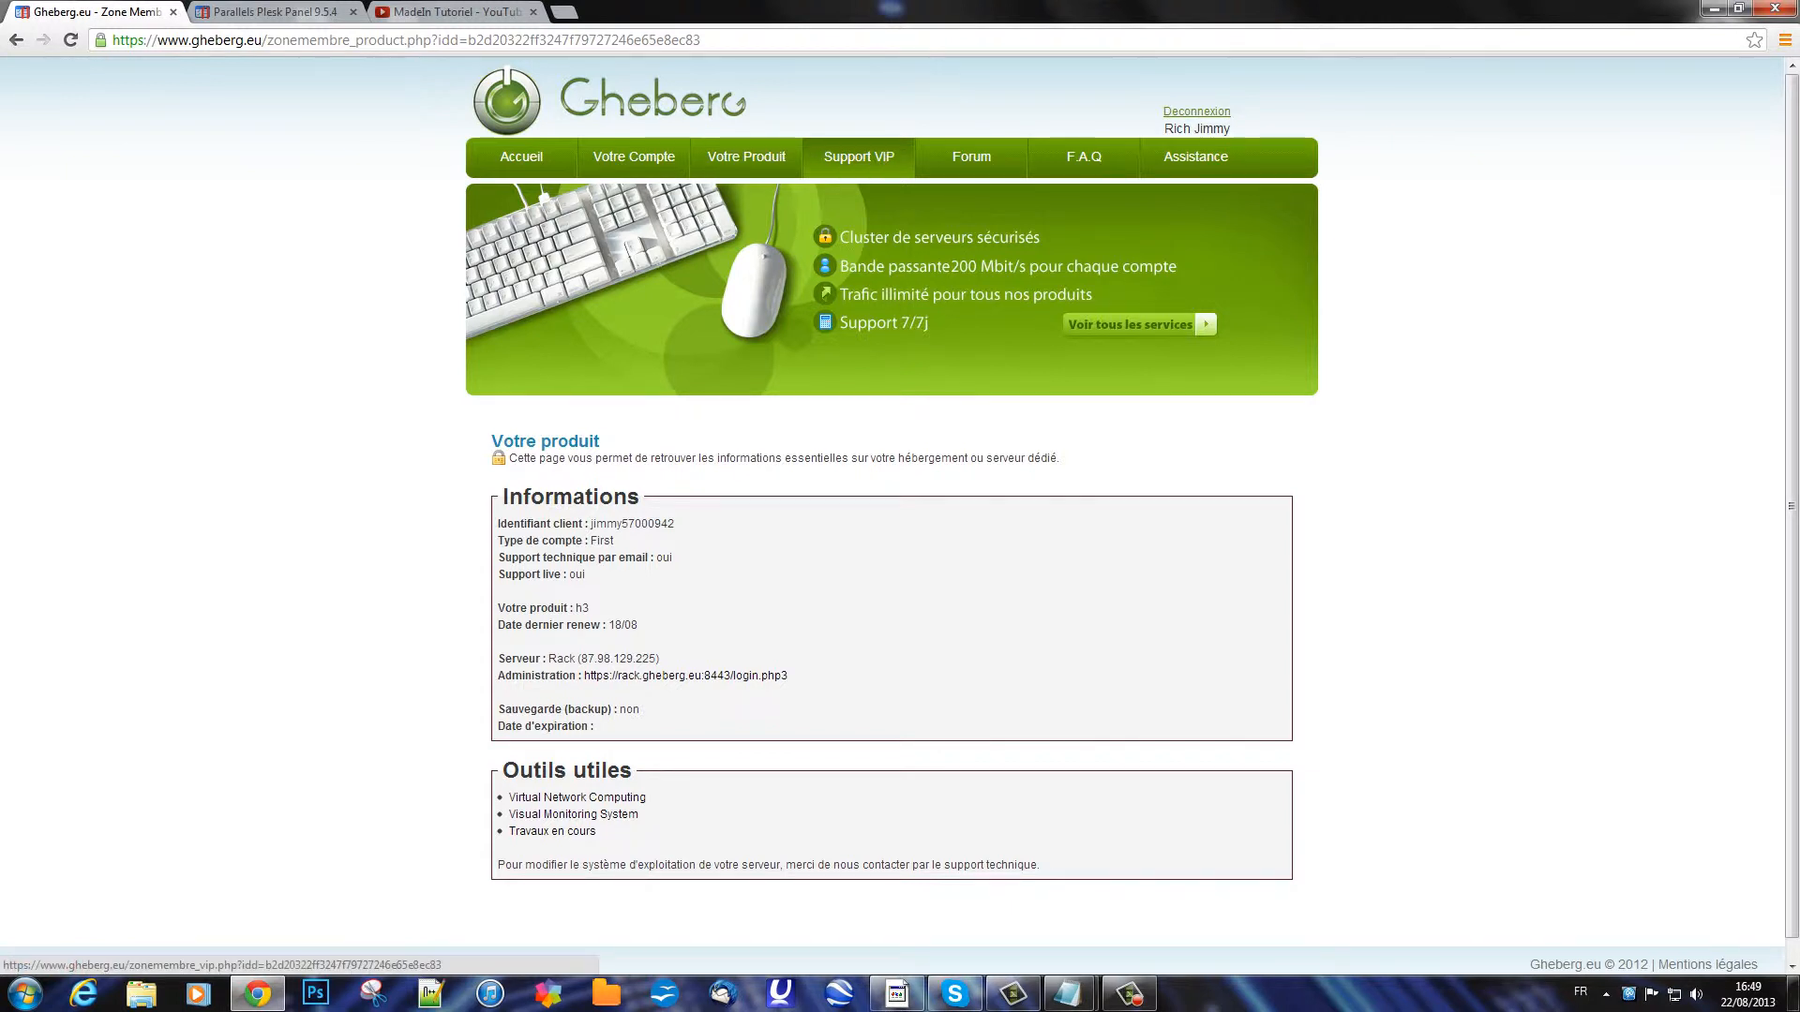
{"action": "left_click", "coordinate": [858, 157]}
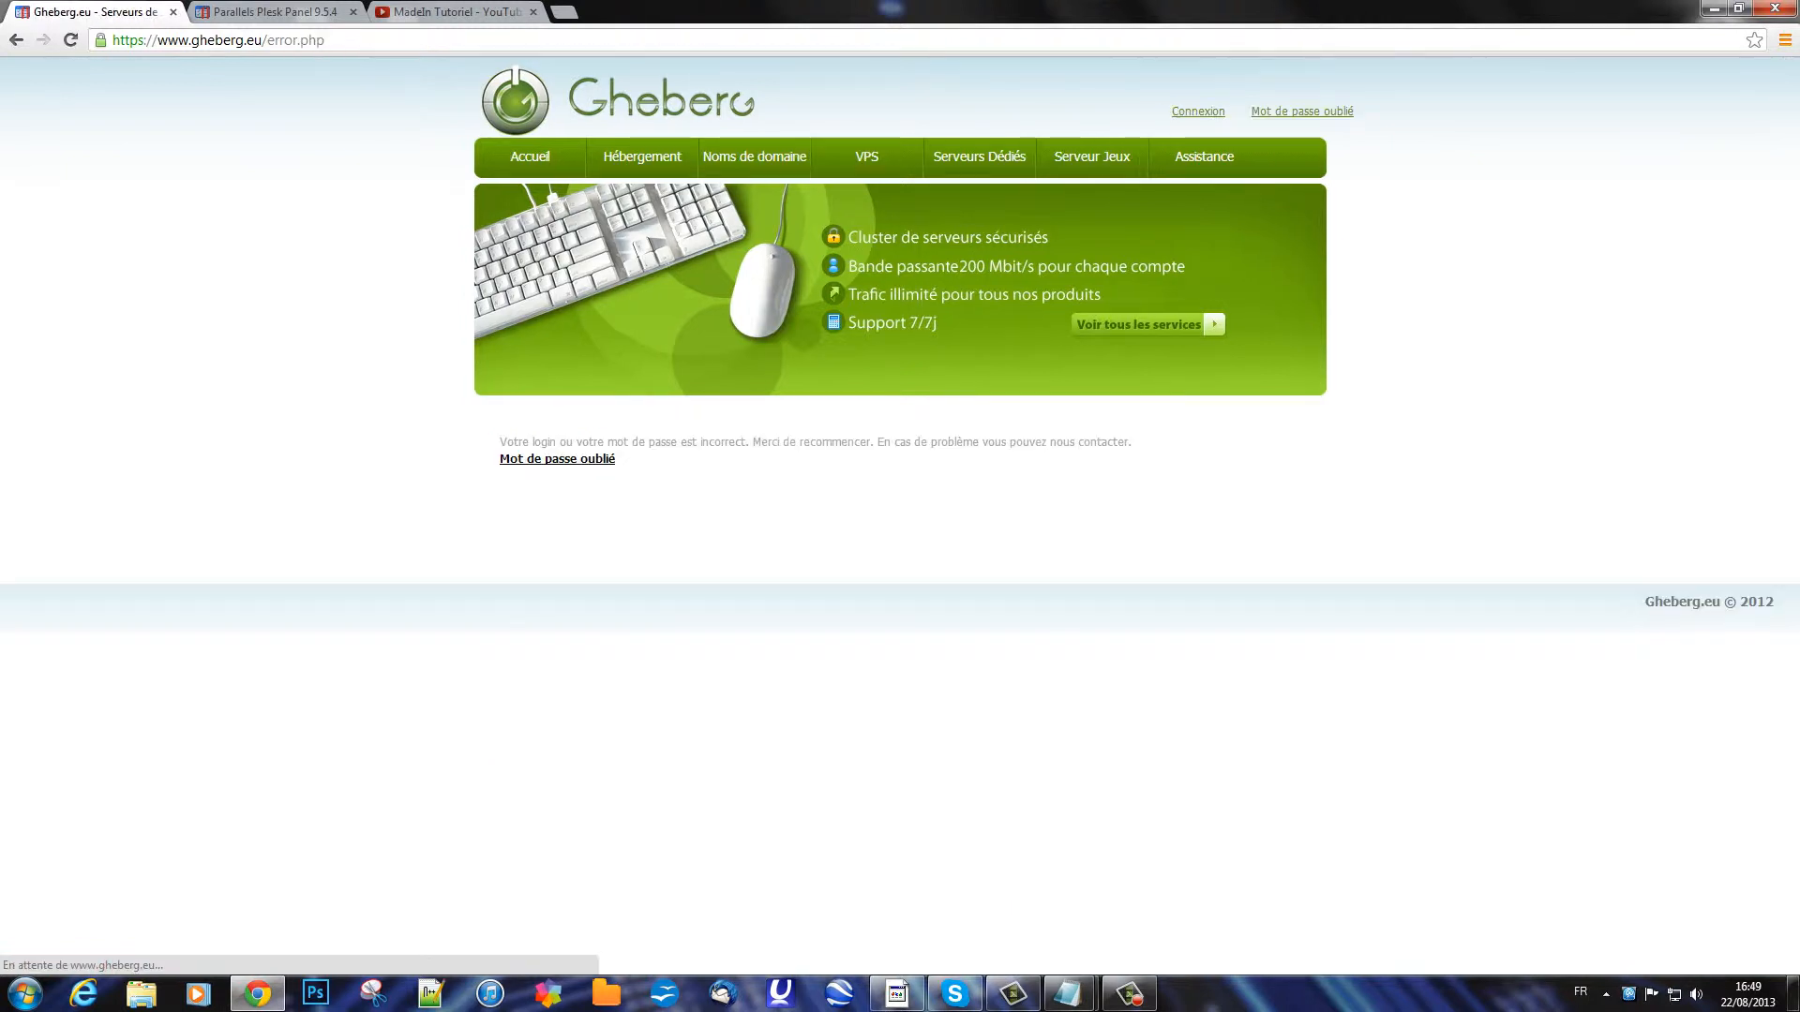
{"action": "left_click", "coordinate": [642, 156]}
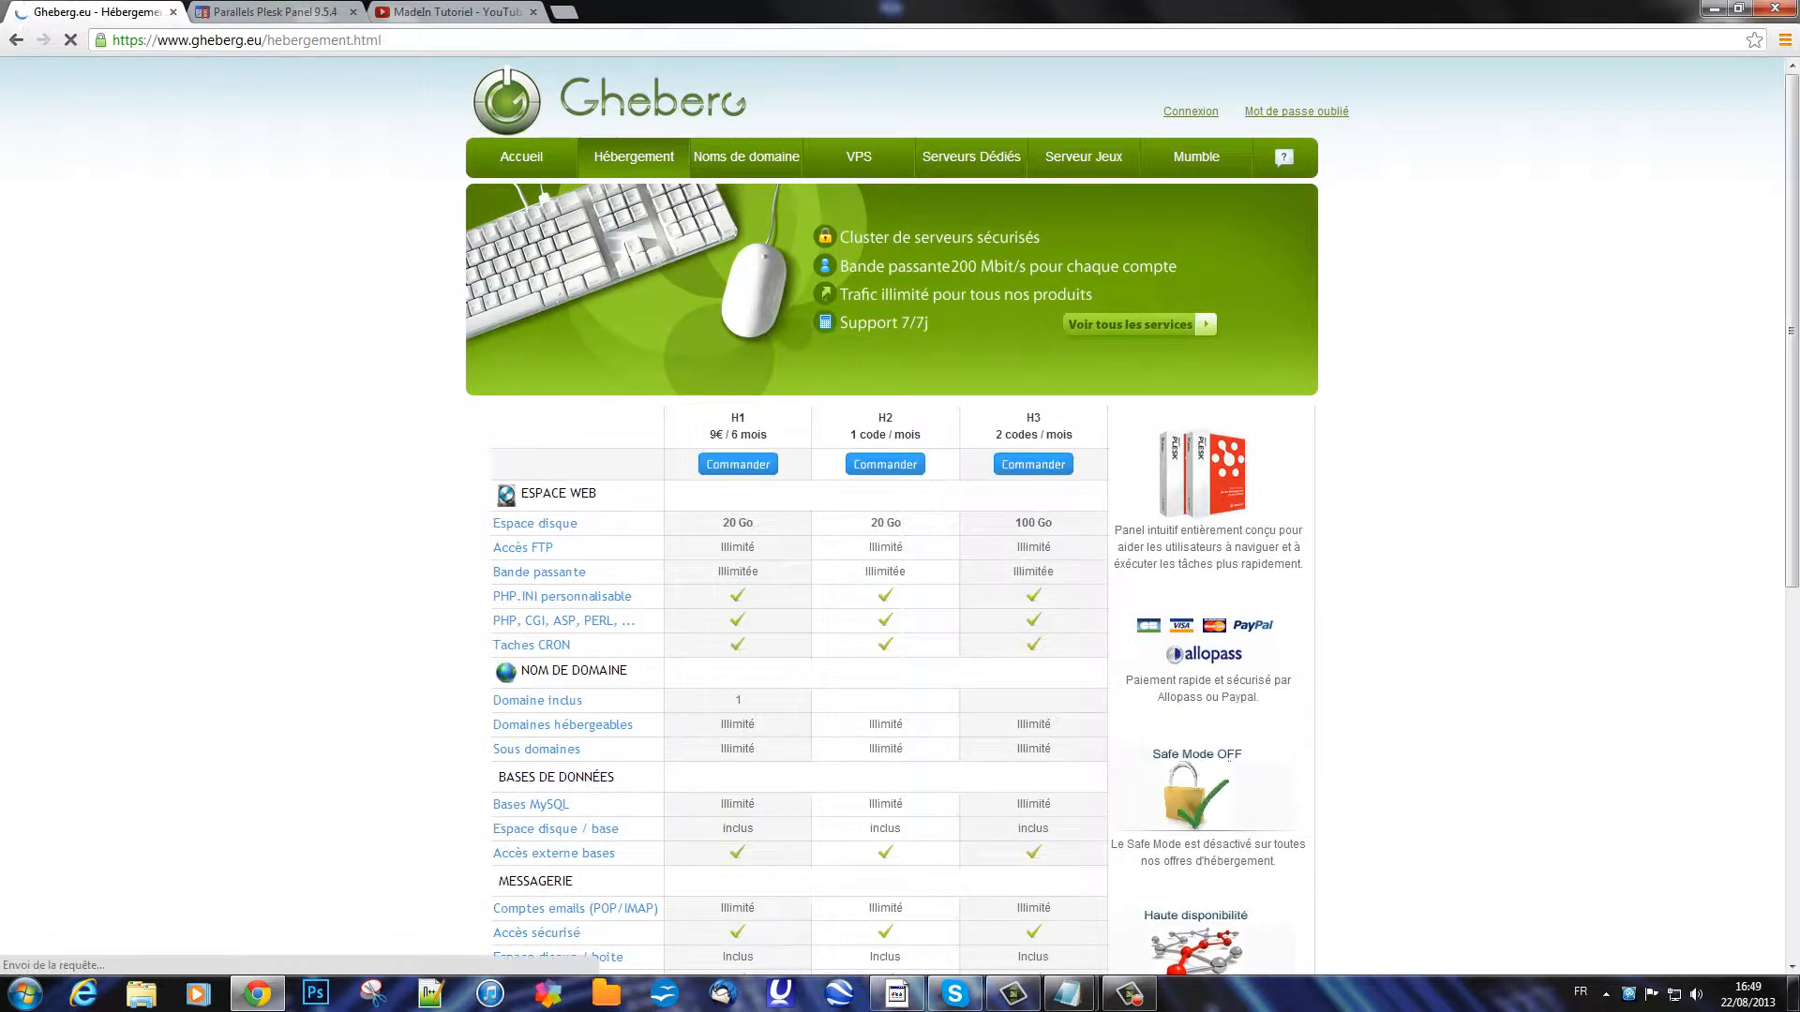
{"action": "scroll", "coordinate": [891, 516], "scroll_direction": "down", "scroll_amount": 2}
{"action": "scroll", "coordinate": [558, 694], "scroll_direction": "down", "scroll_amount": 5}
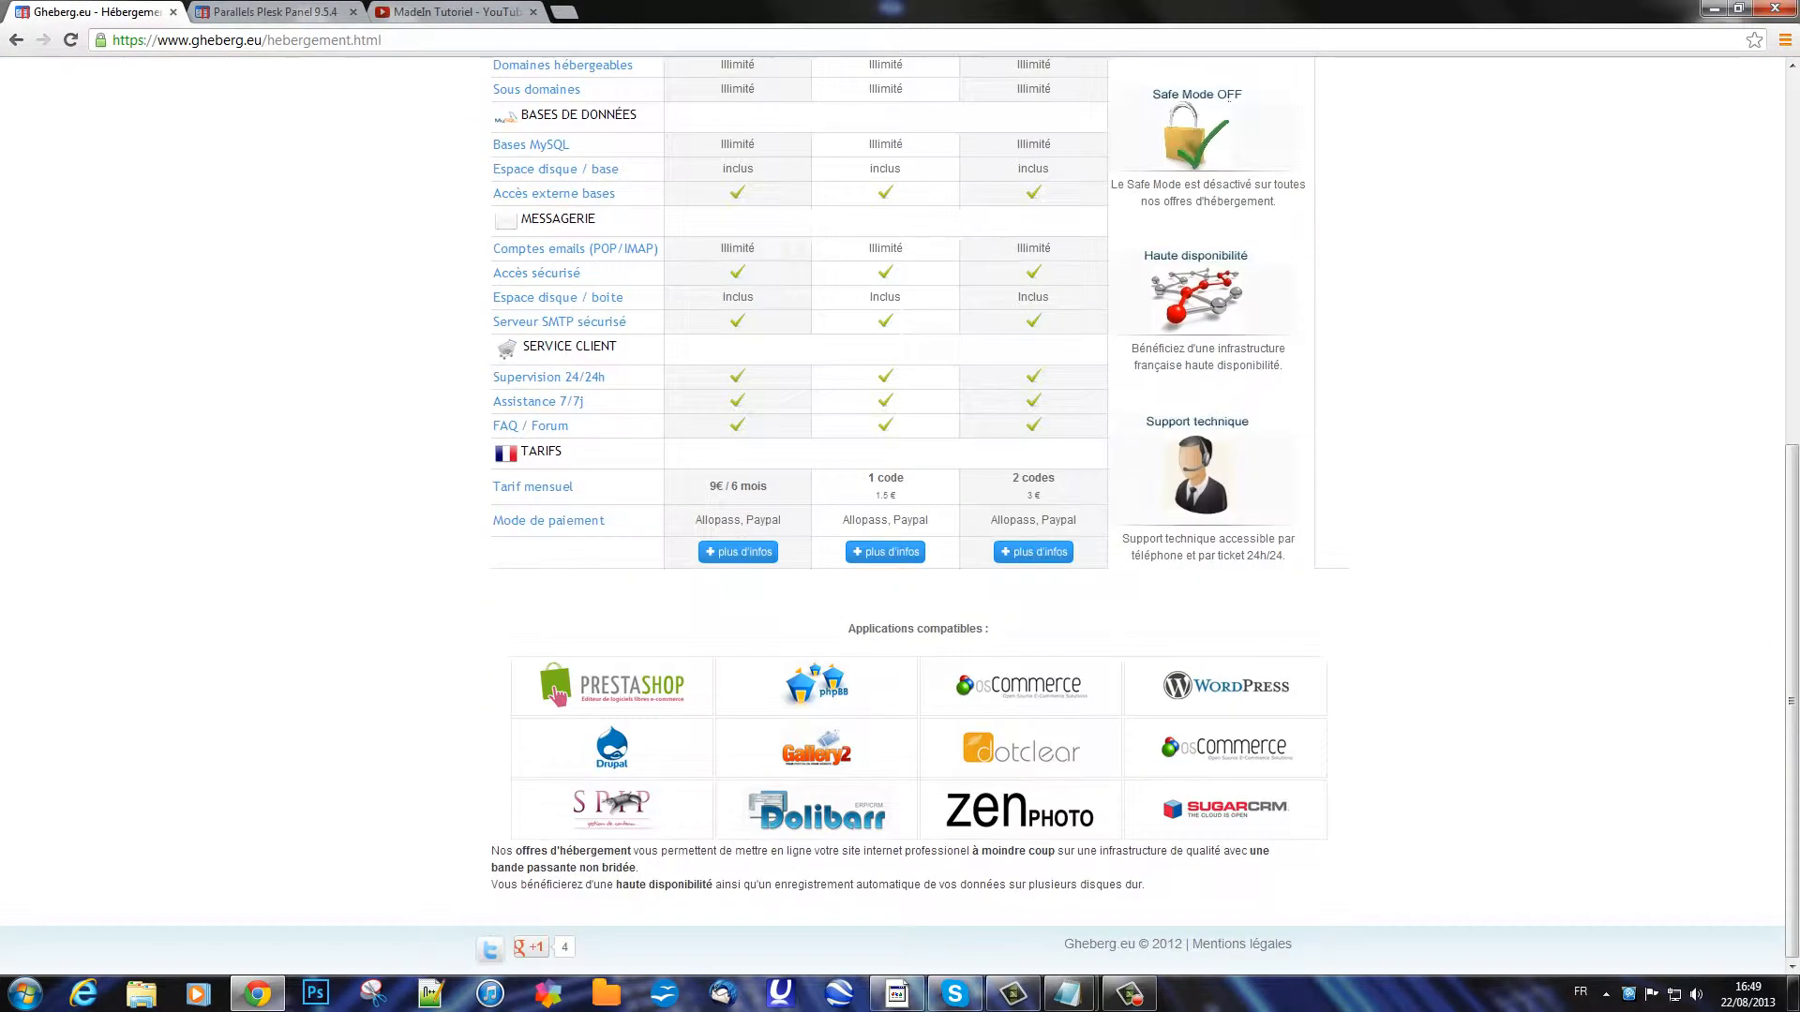
{"action": "scroll", "coordinate": [556, 694], "scroll_direction": "up", "scroll_amount": 4}
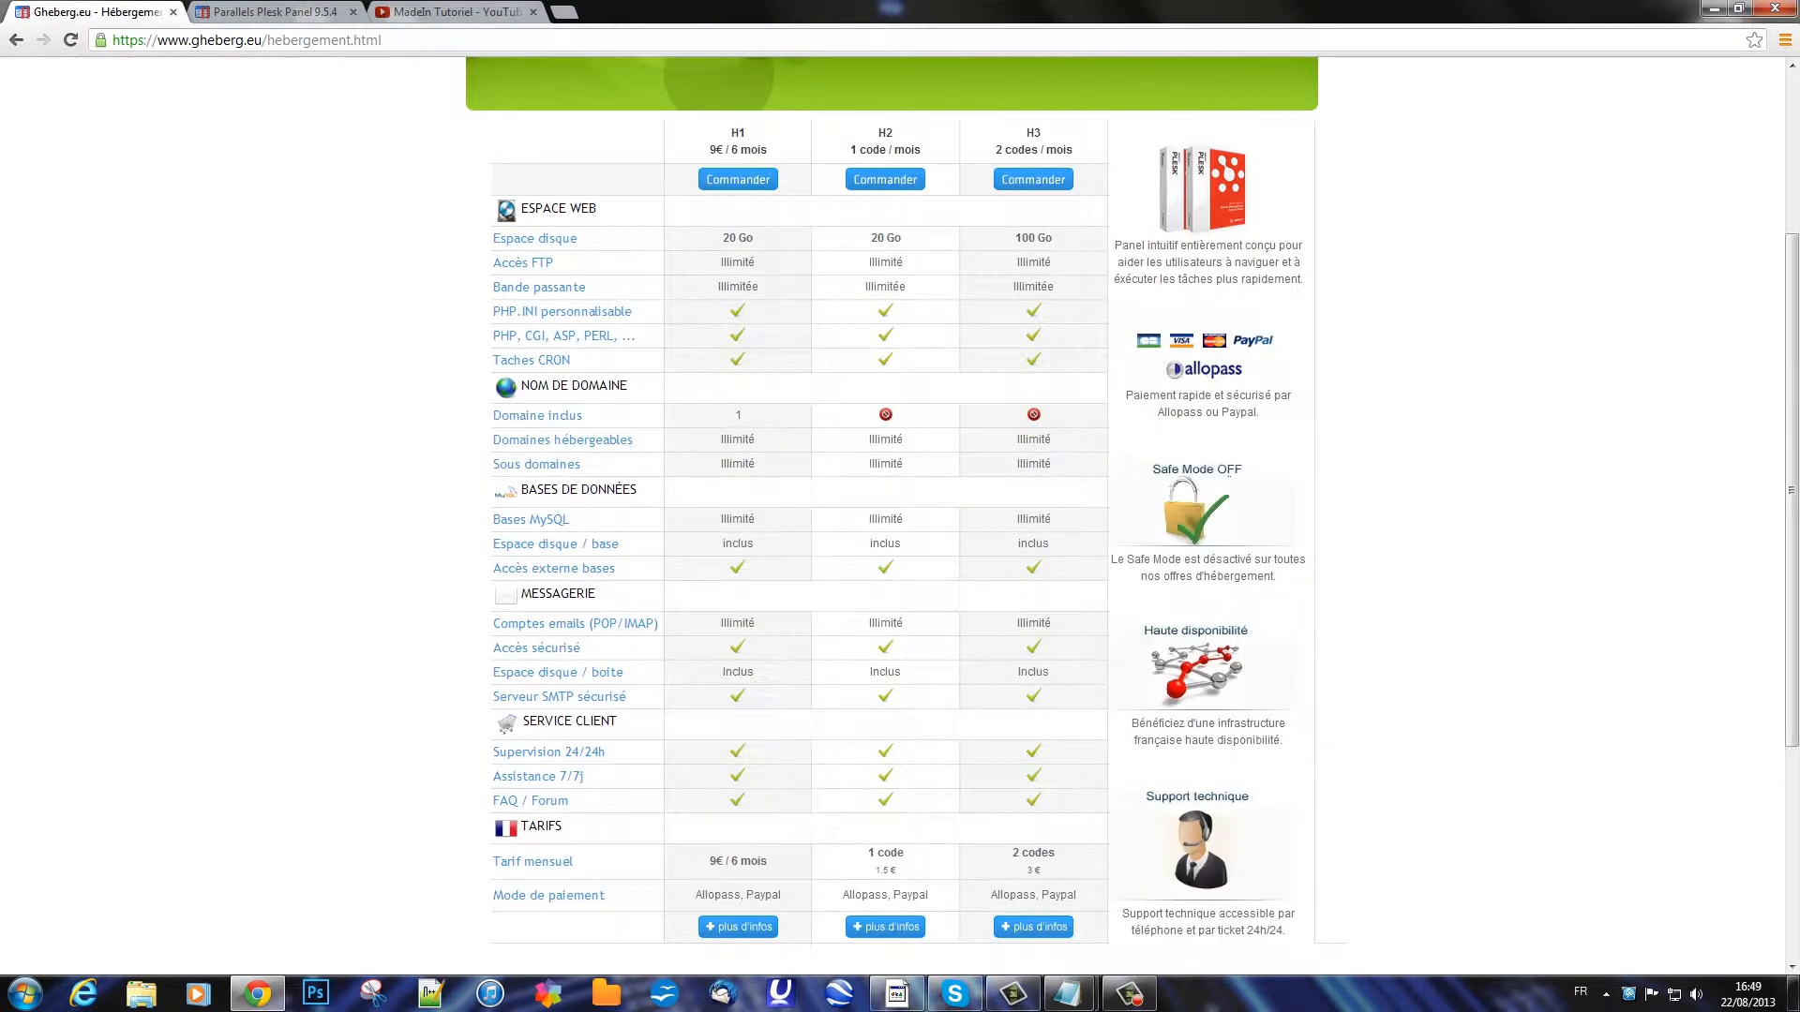
{"action": "scroll", "coordinate": [1229, 473], "scroll_direction": "up", "scroll_amount": 3}
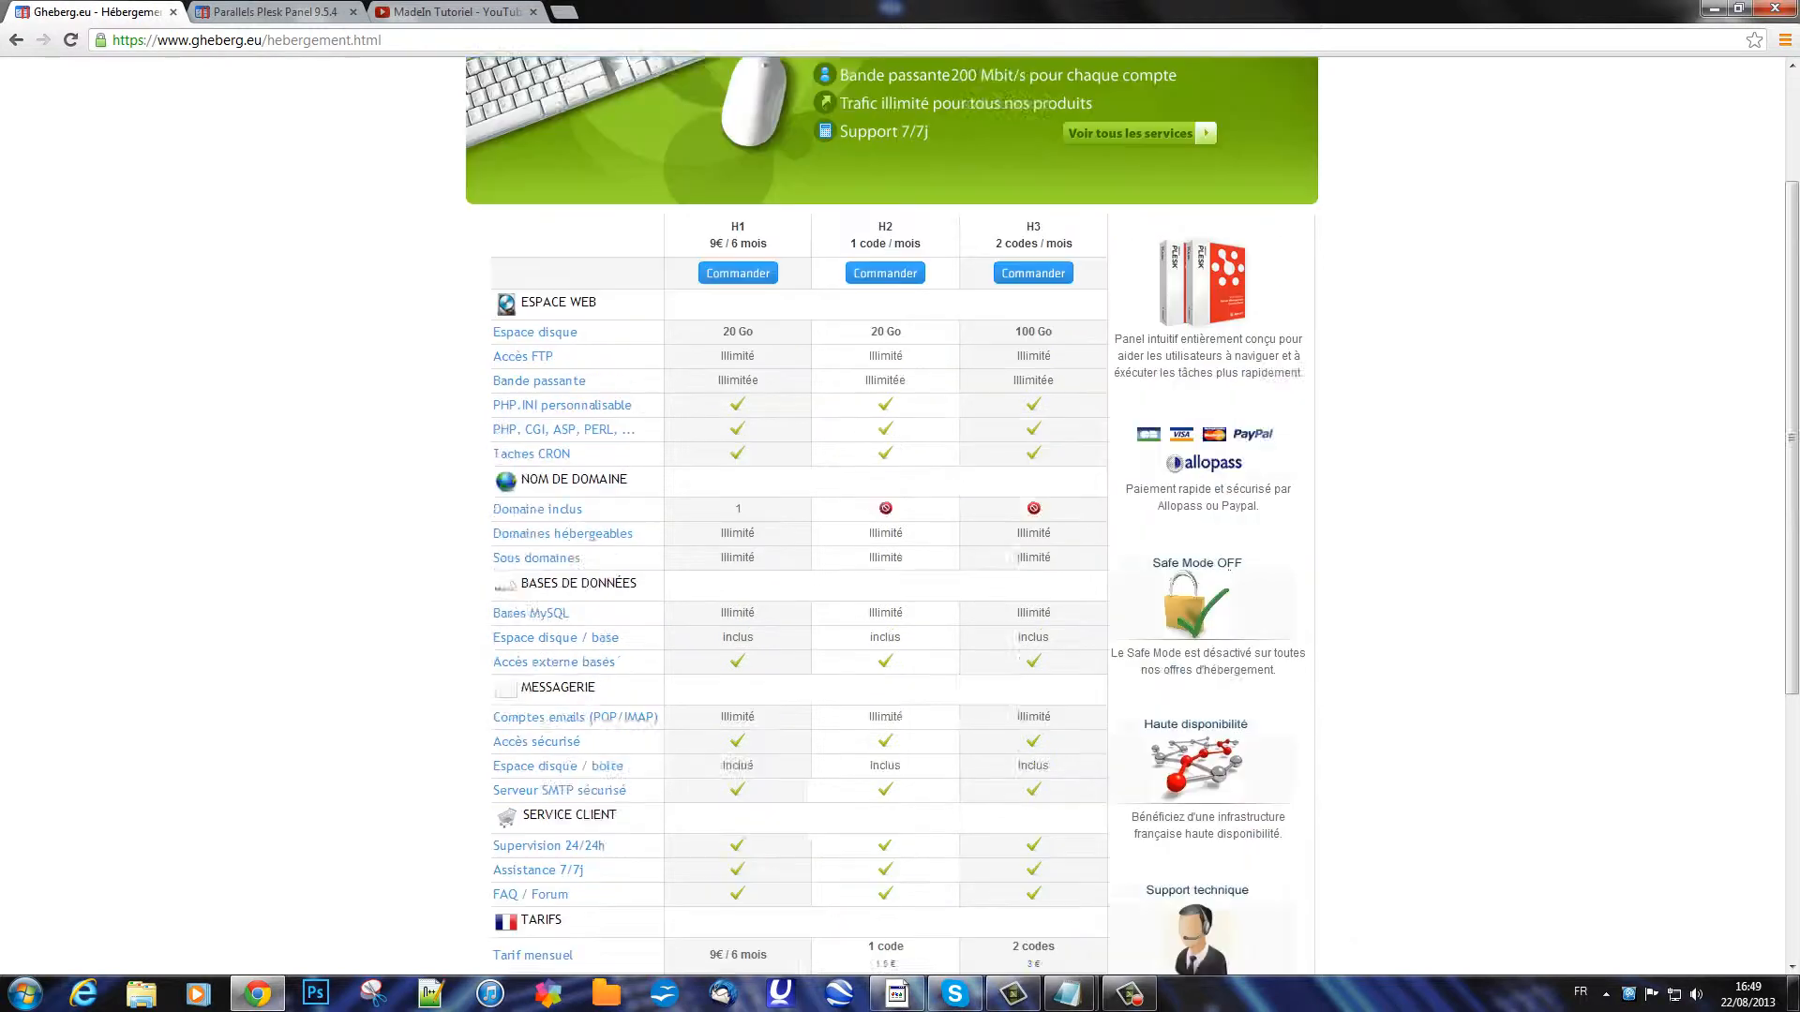
Step: Log back into the Gheberg member area, then minimise Chrome
{"action": "left_click", "coordinate": [1199, 112]}
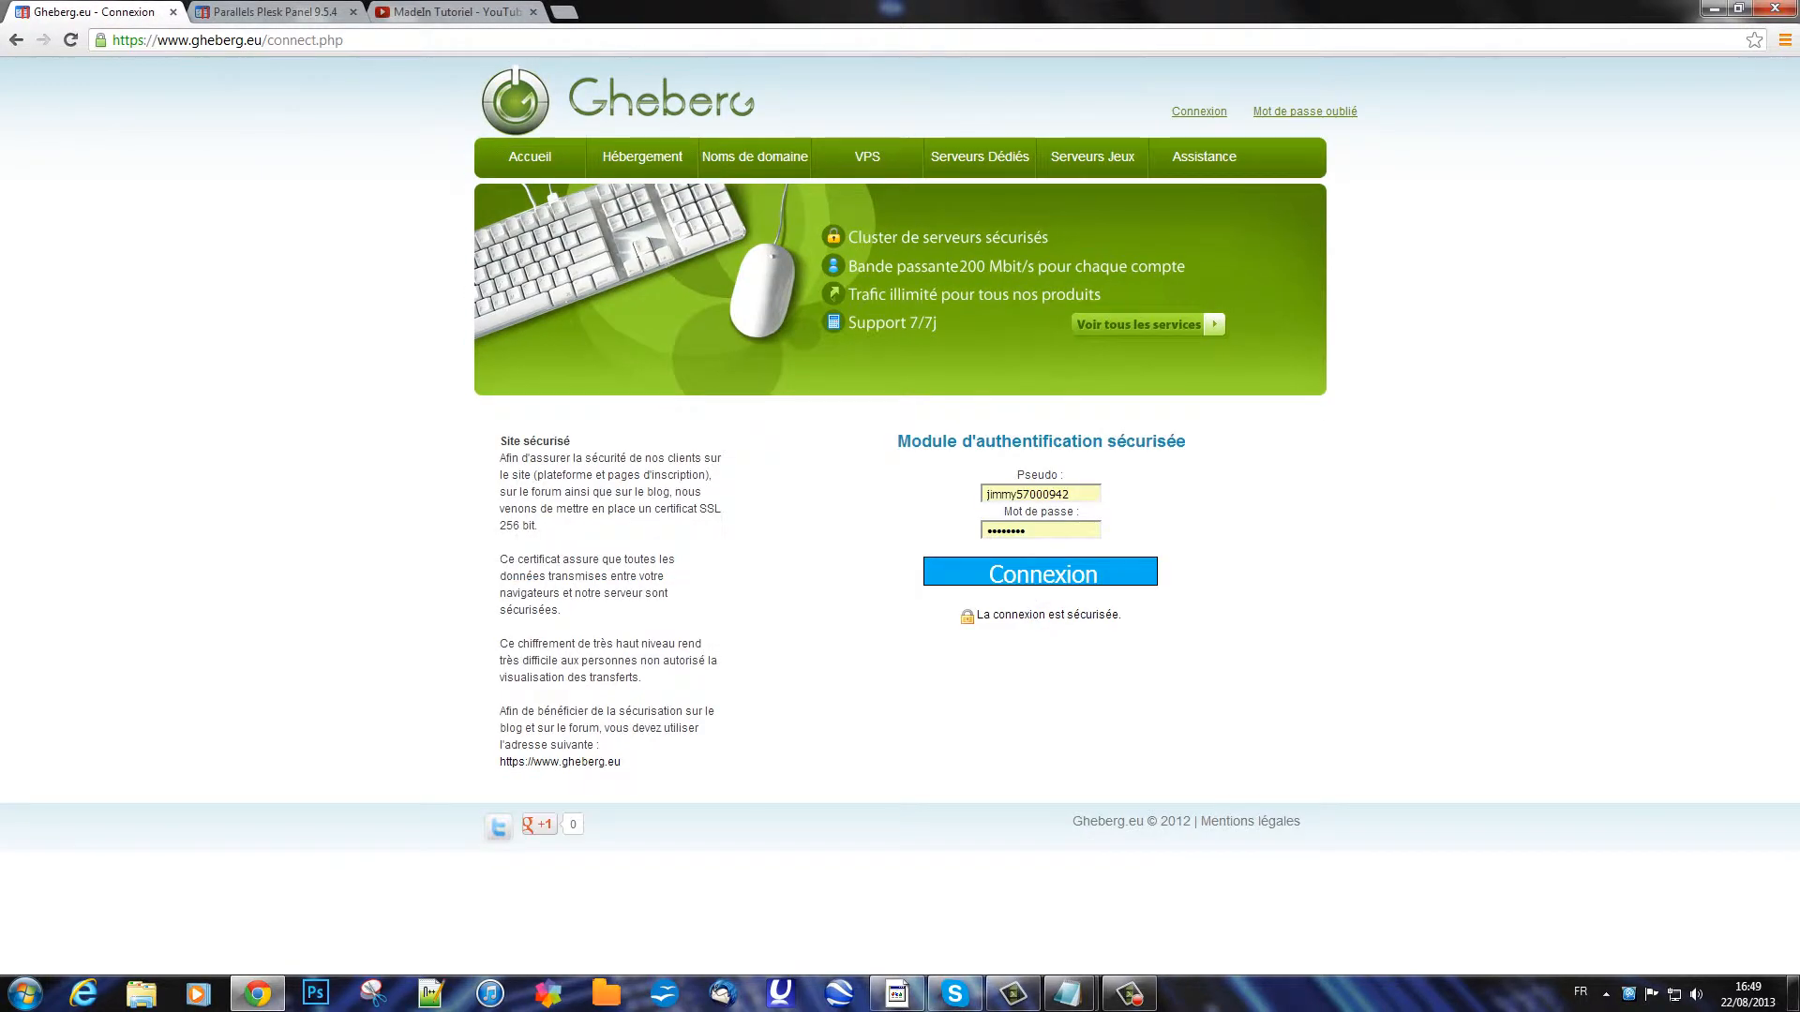
{"action": "left_click", "coordinate": [1040, 572]}
{"action": "left_click", "coordinate": [1739, 8]}
{"action": "left_click", "coordinate": [1221, 65]}
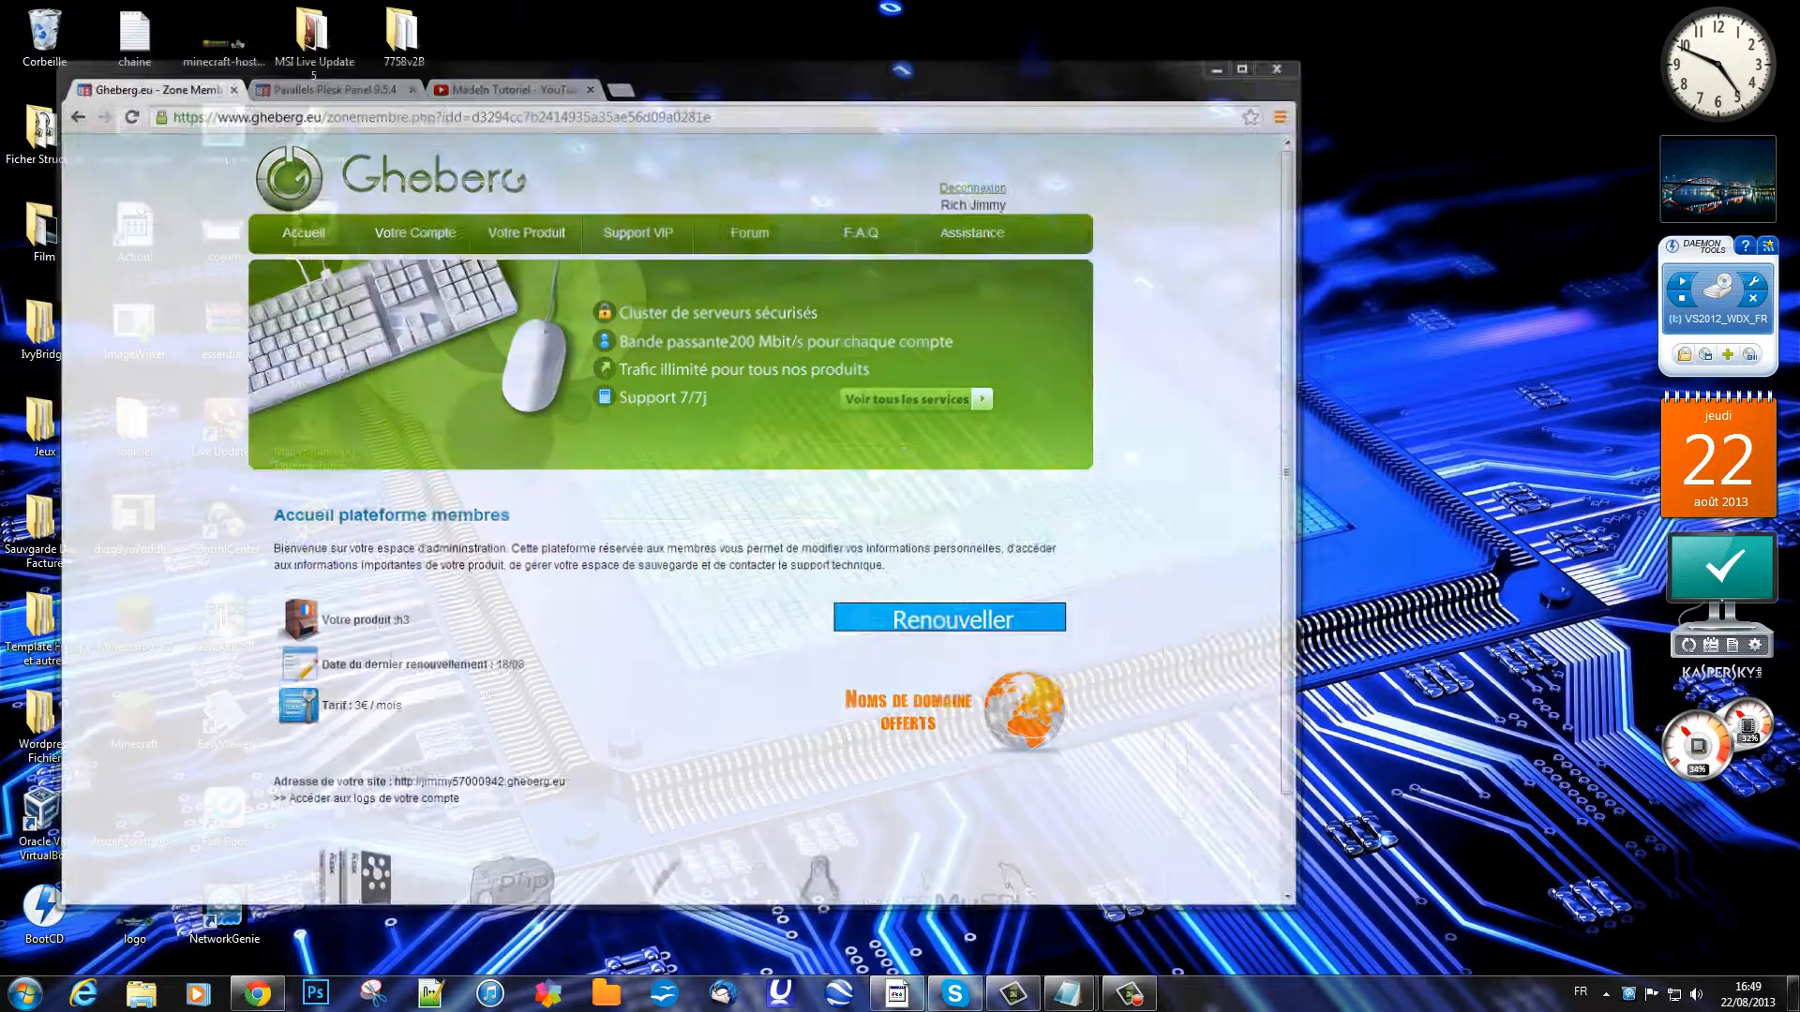
Step: Search the Start menu for 'fil' and launch FileZilla from the results
{"action": "left_click", "coordinate": [26, 993]}
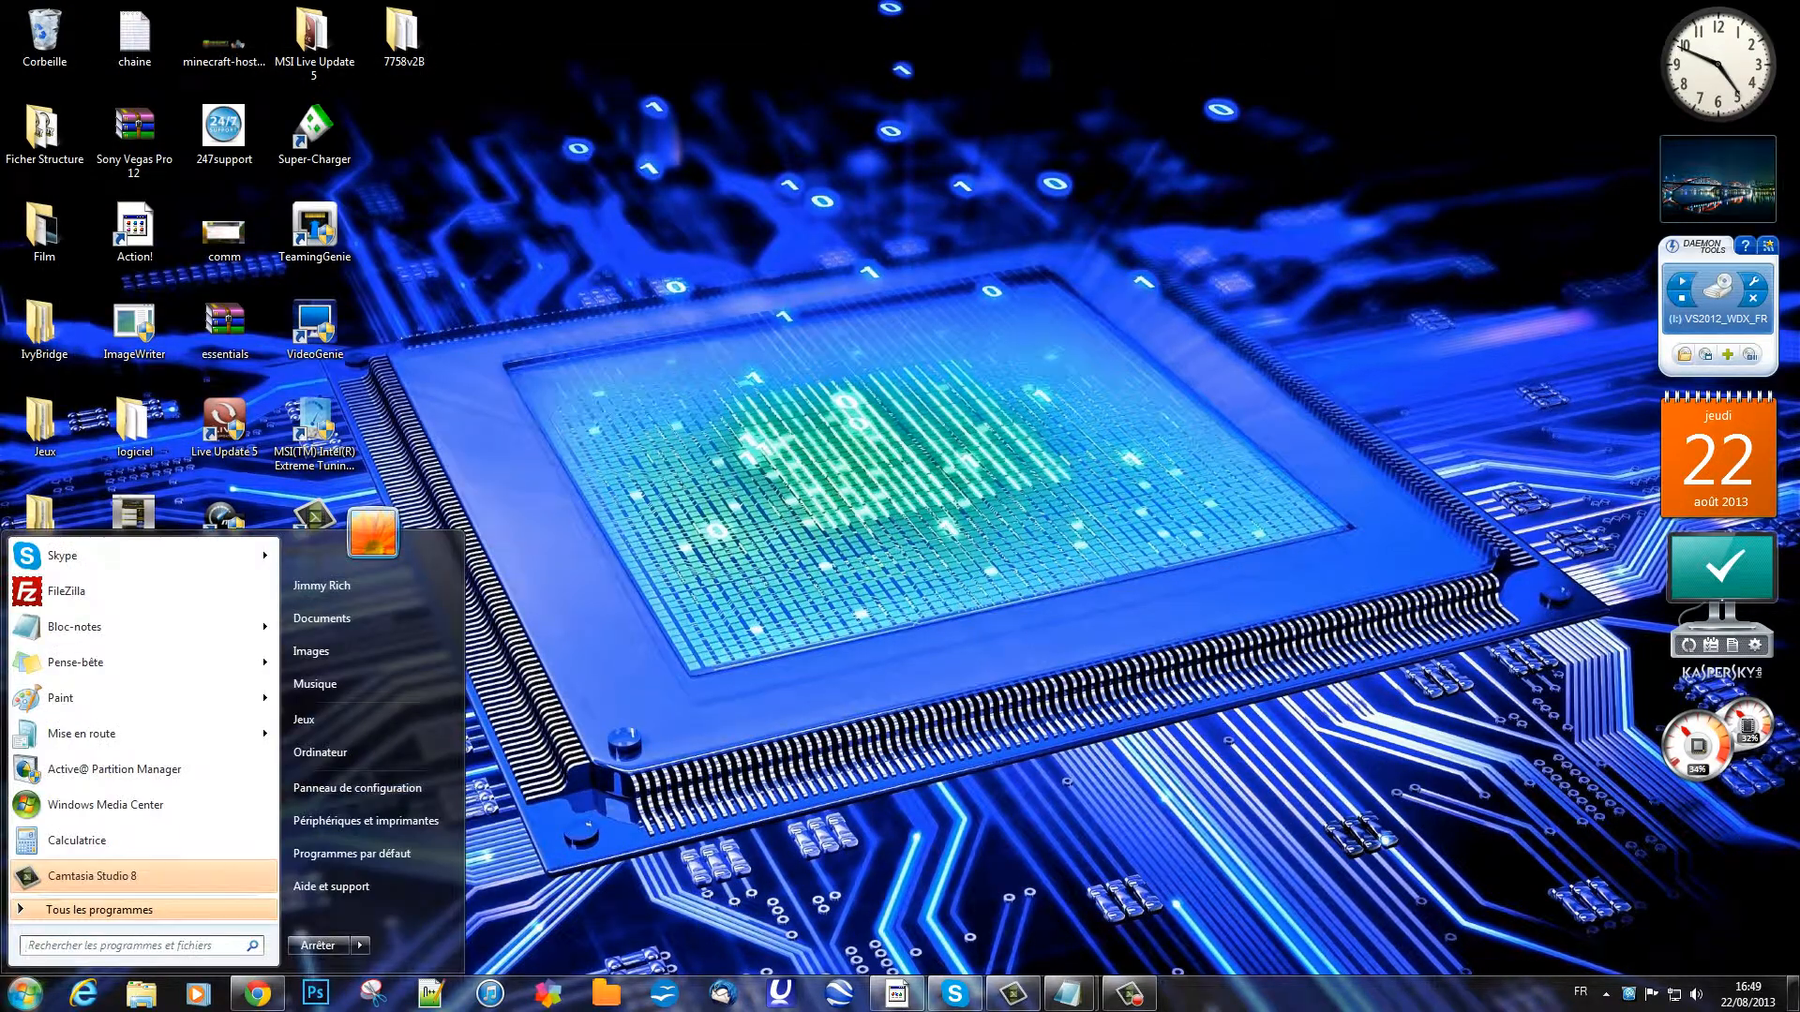
{"action": "type", "text": "filz"}
{"action": "key", "text": "Return"}
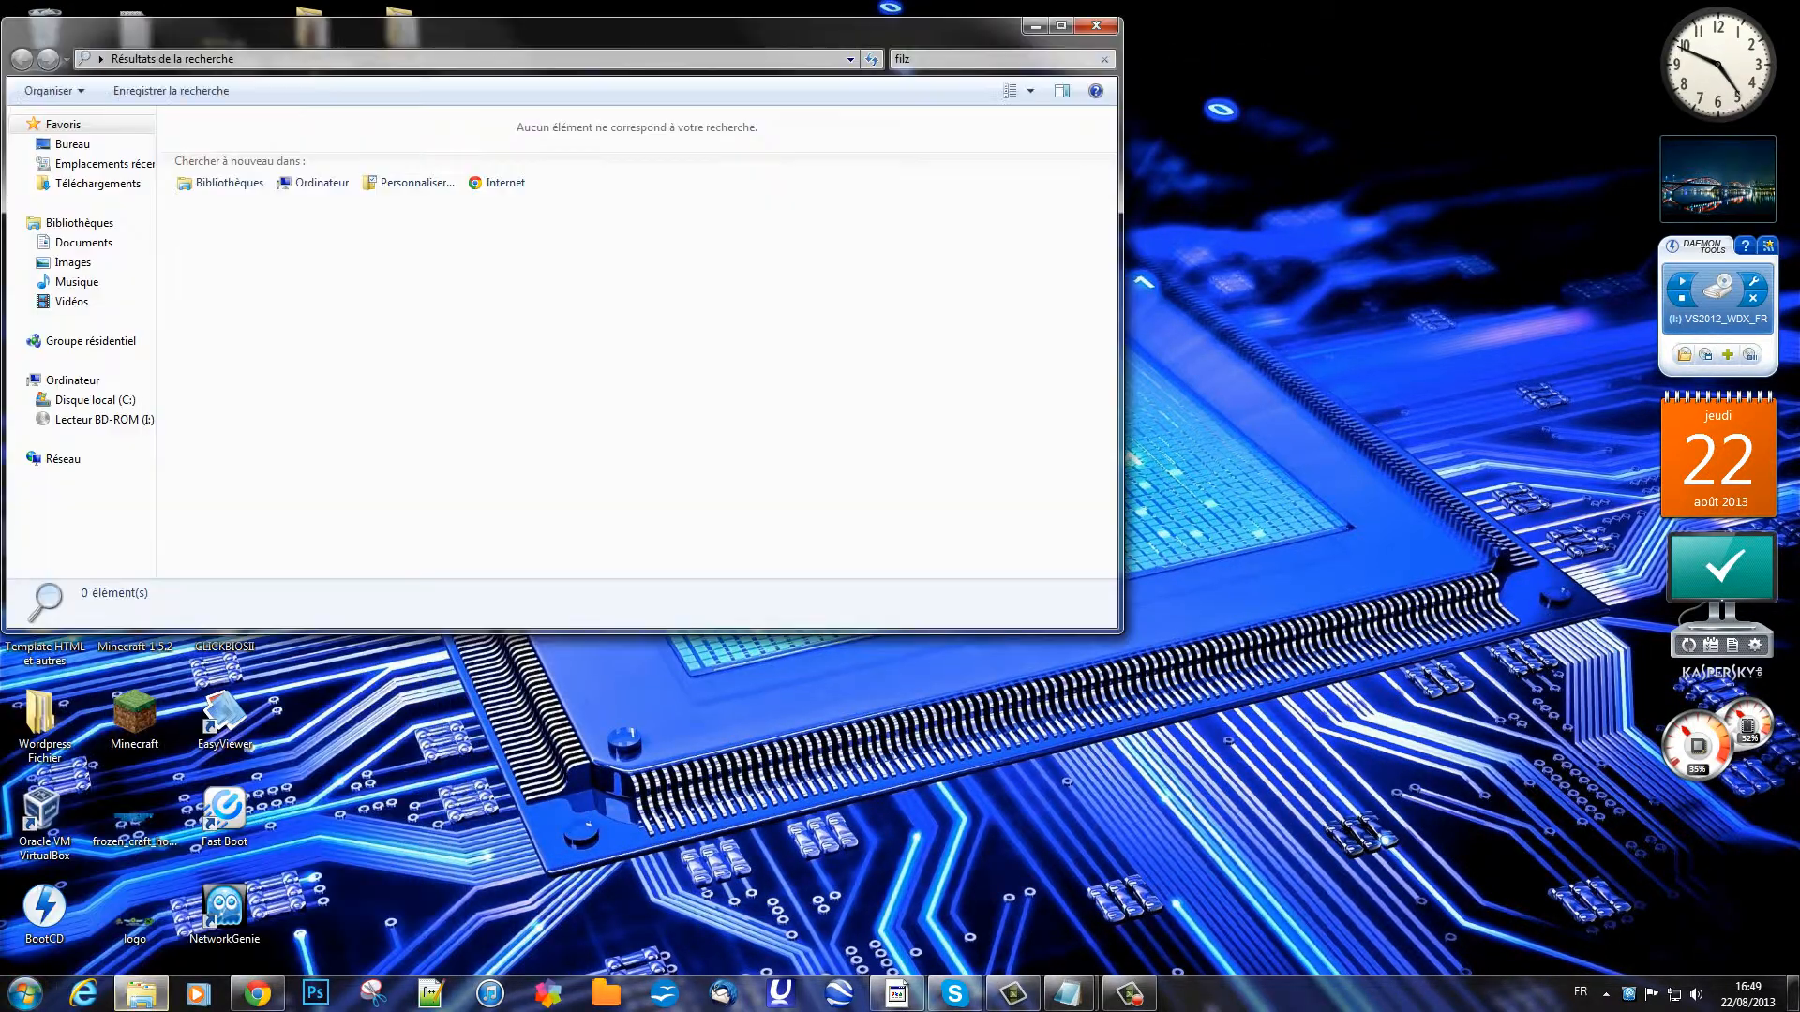
{"action": "left_click", "coordinate": [1096, 26]}
{"action": "key", "text": "super"}
{"action": "type", "text": "fil"}
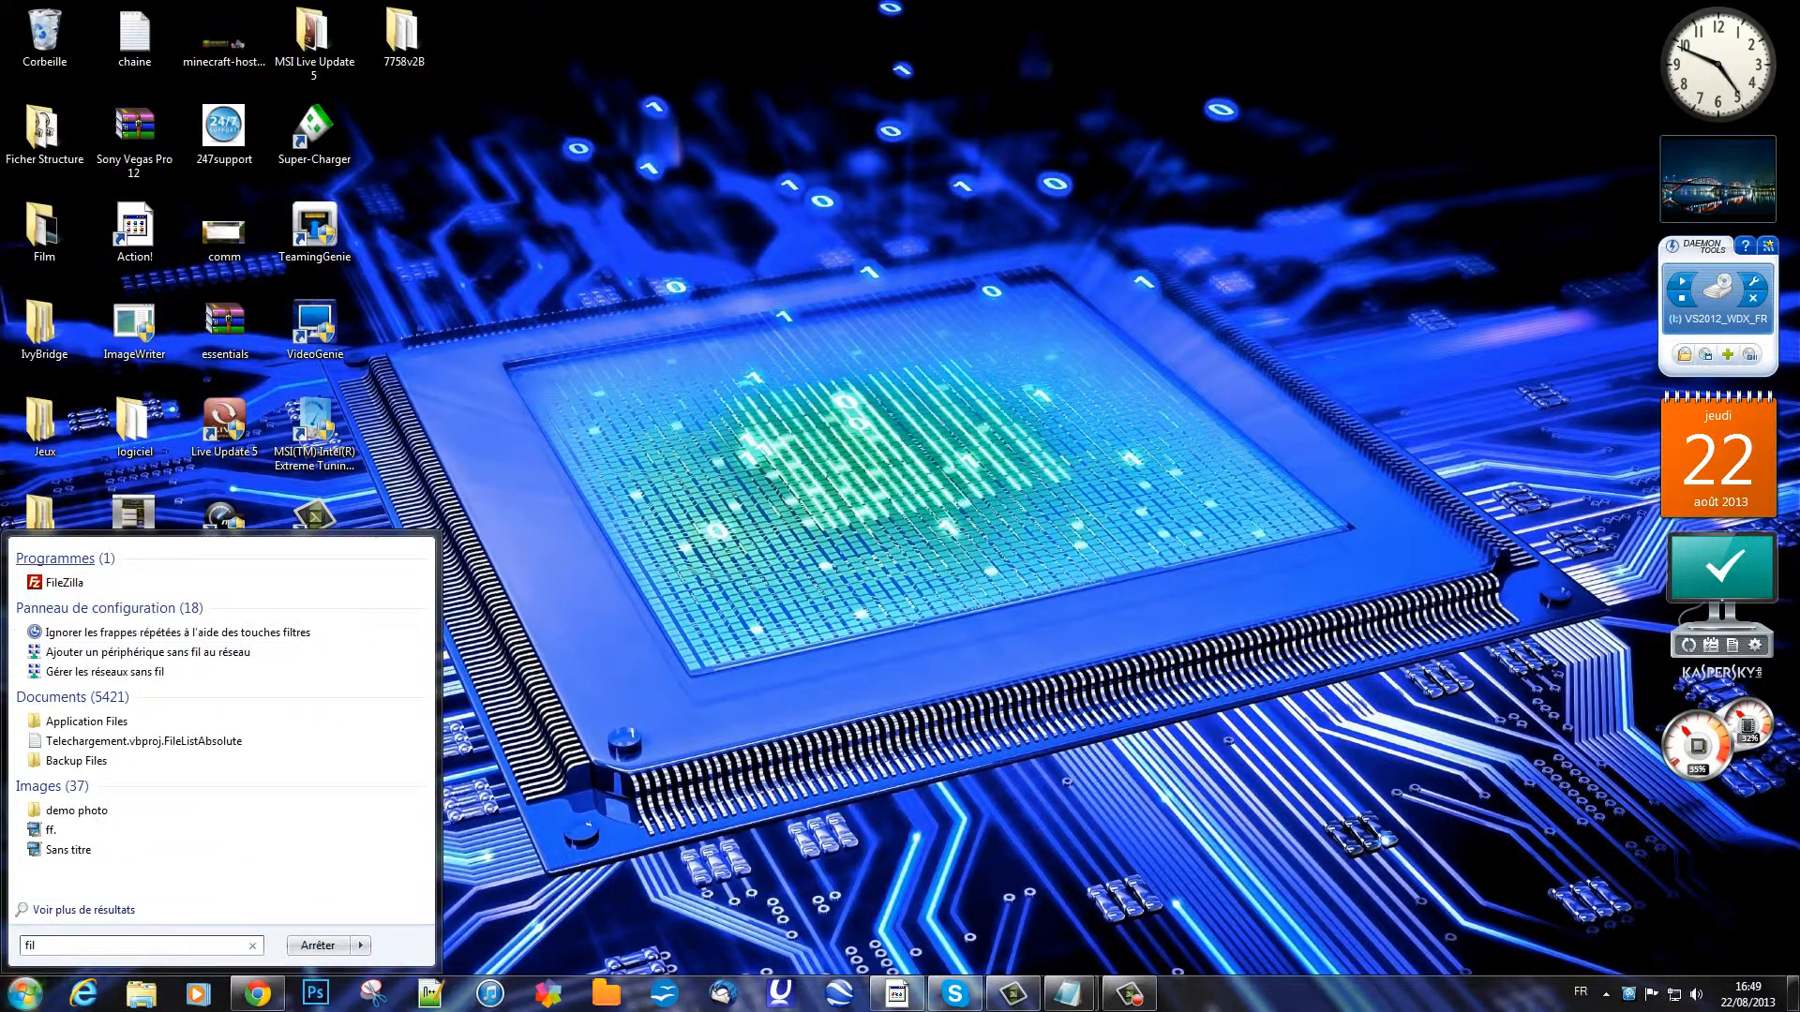
{"action": "left_click", "coordinate": [65, 583]}
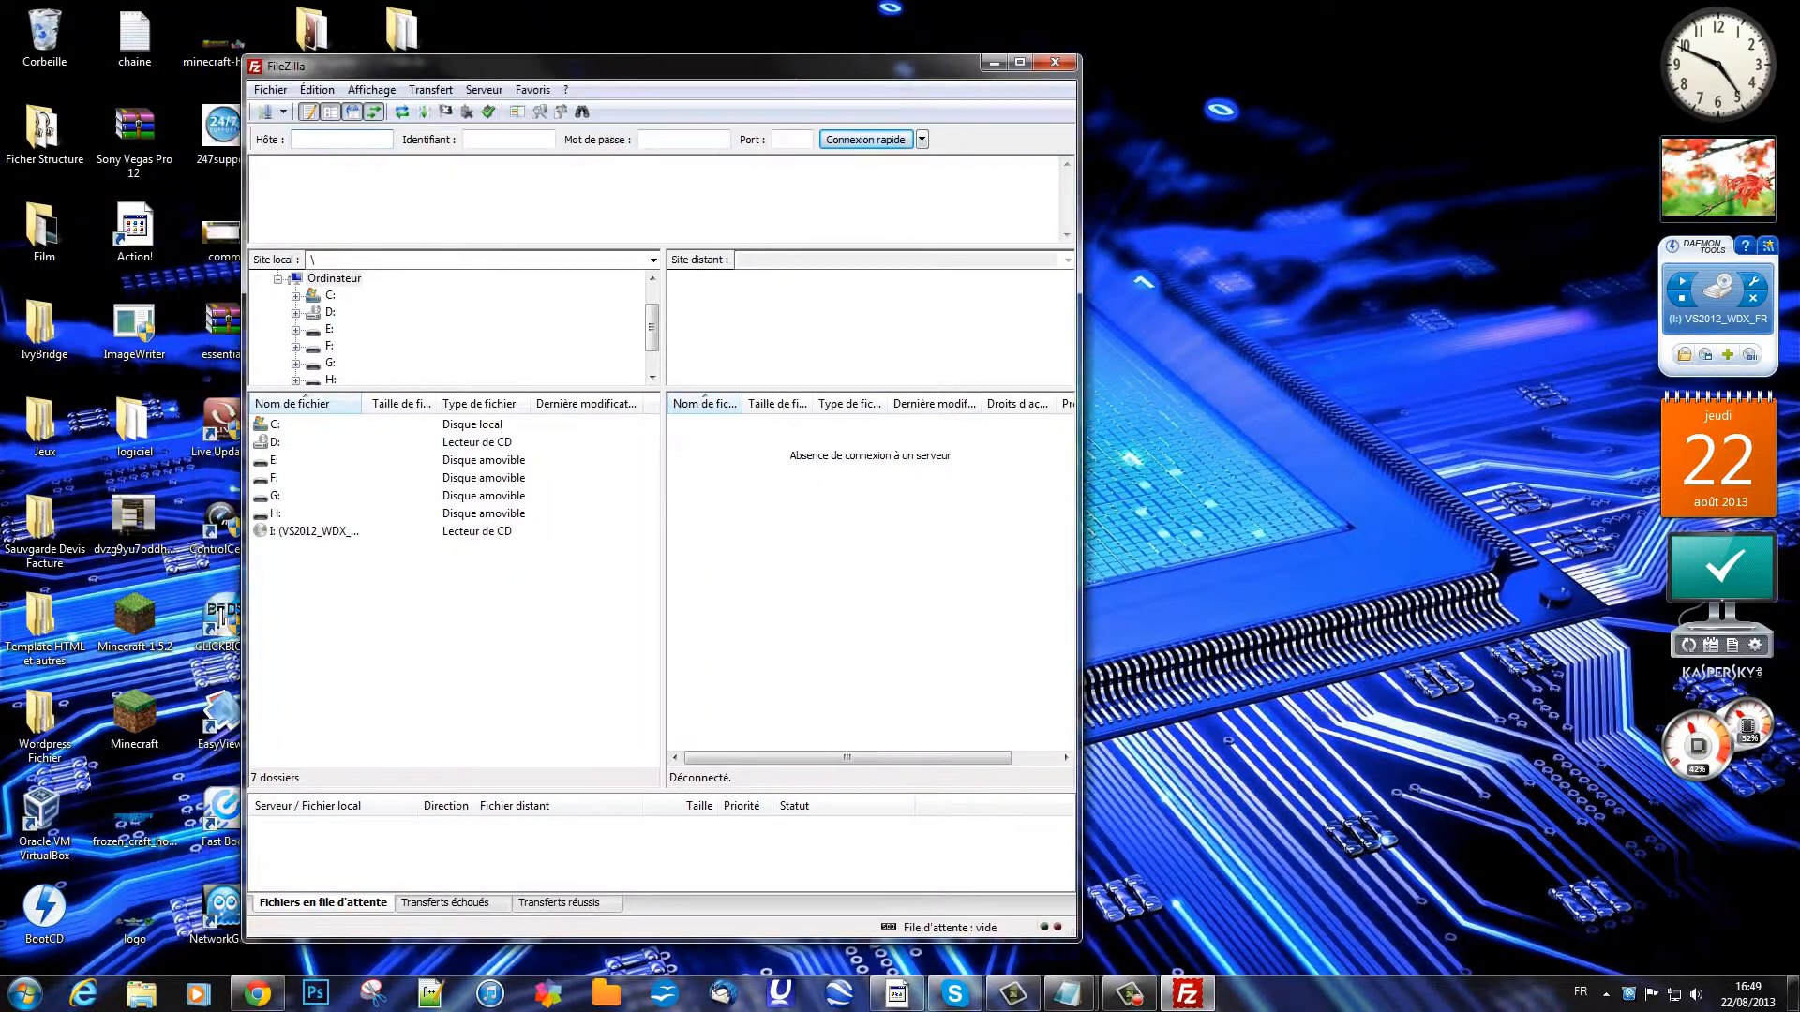
Step: Quickconnect to rack.gheberg.fr on port 21 with the hosting account's username and password
{"action": "left_click_drag", "start_coordinate": [657, 66], "coordinate": [987, 66]}
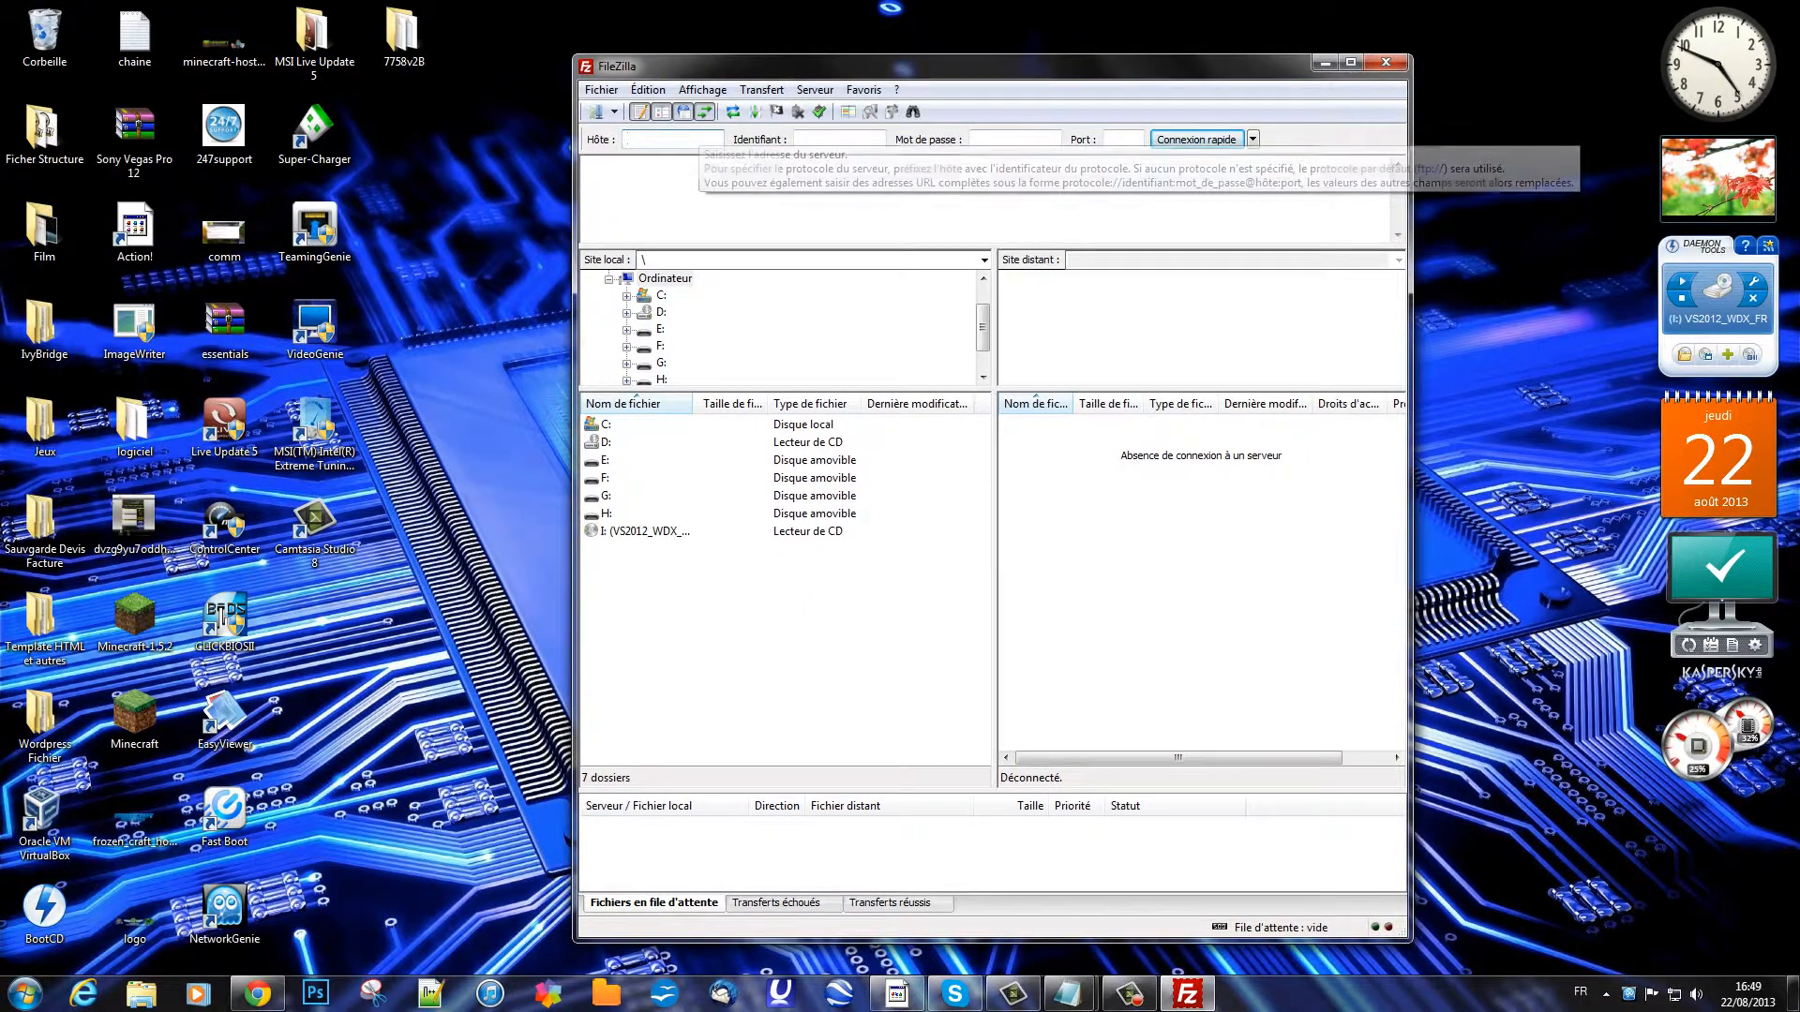
{"action": "type", "text": "rack"}
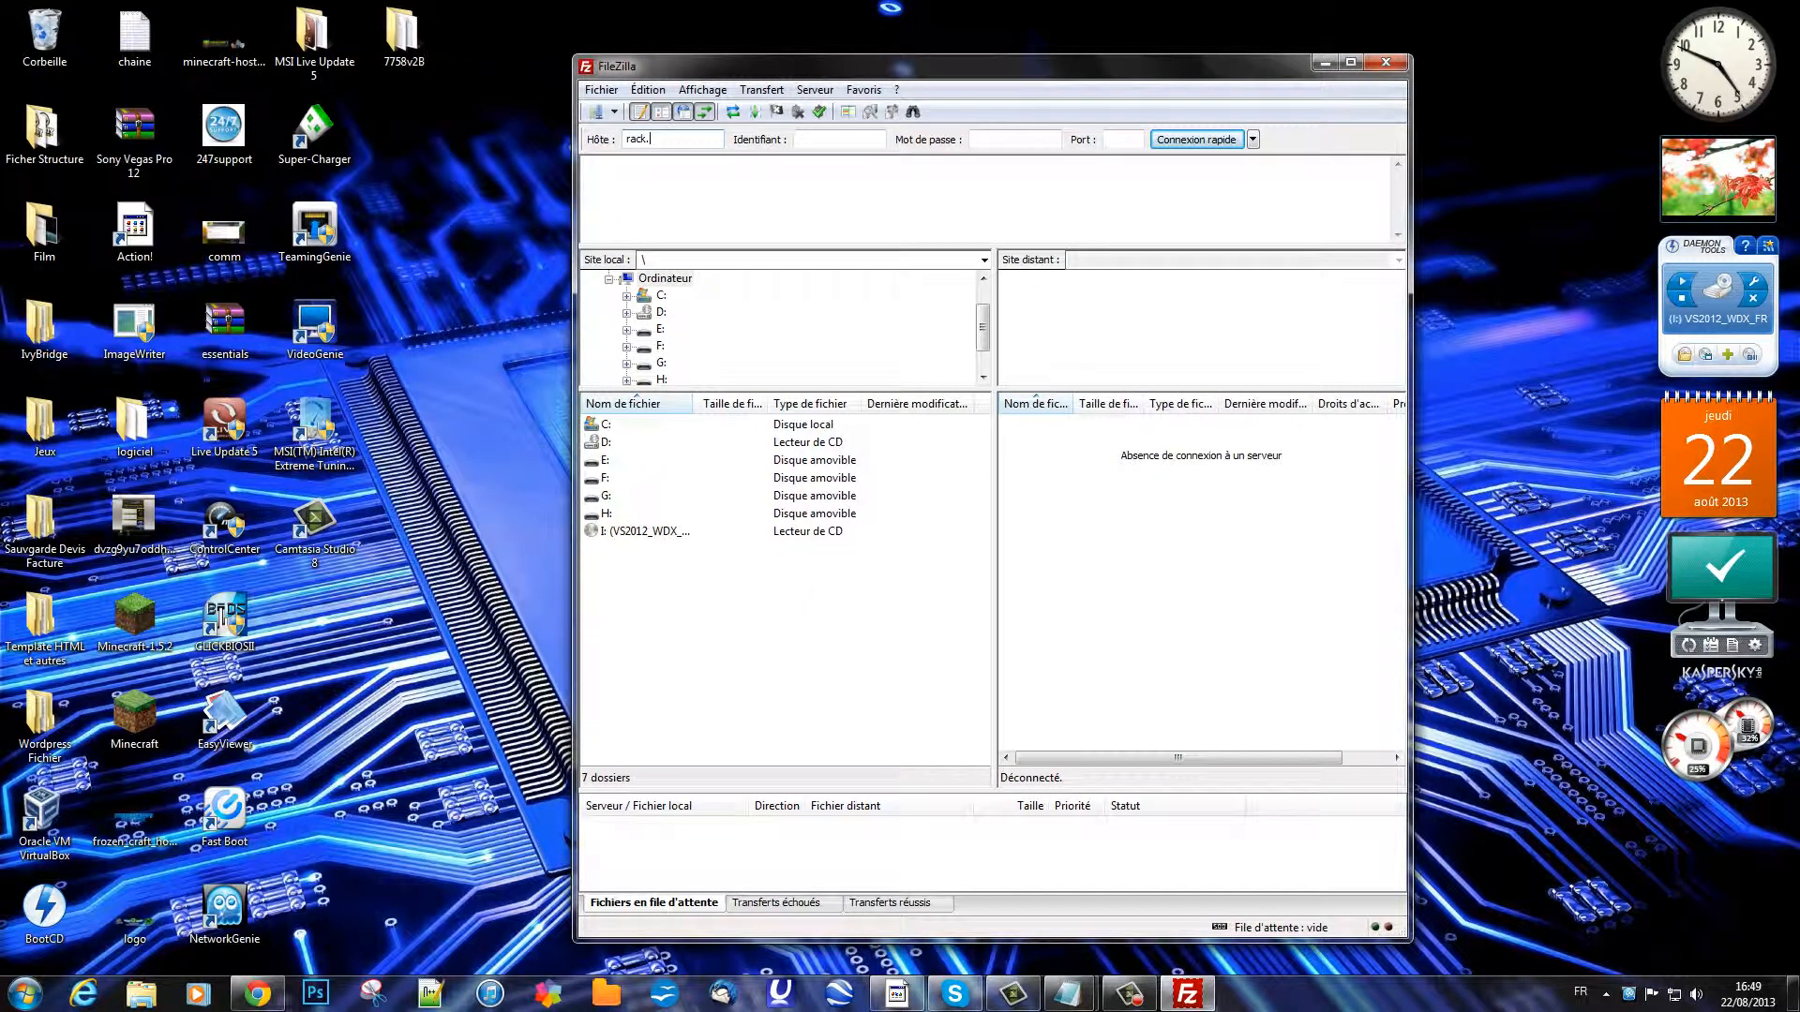
{"action": "type", "text": ".gheberg.fr"}
{"action": "key", "text": "Tab"}
{"action": "type", "text": "jimm"}
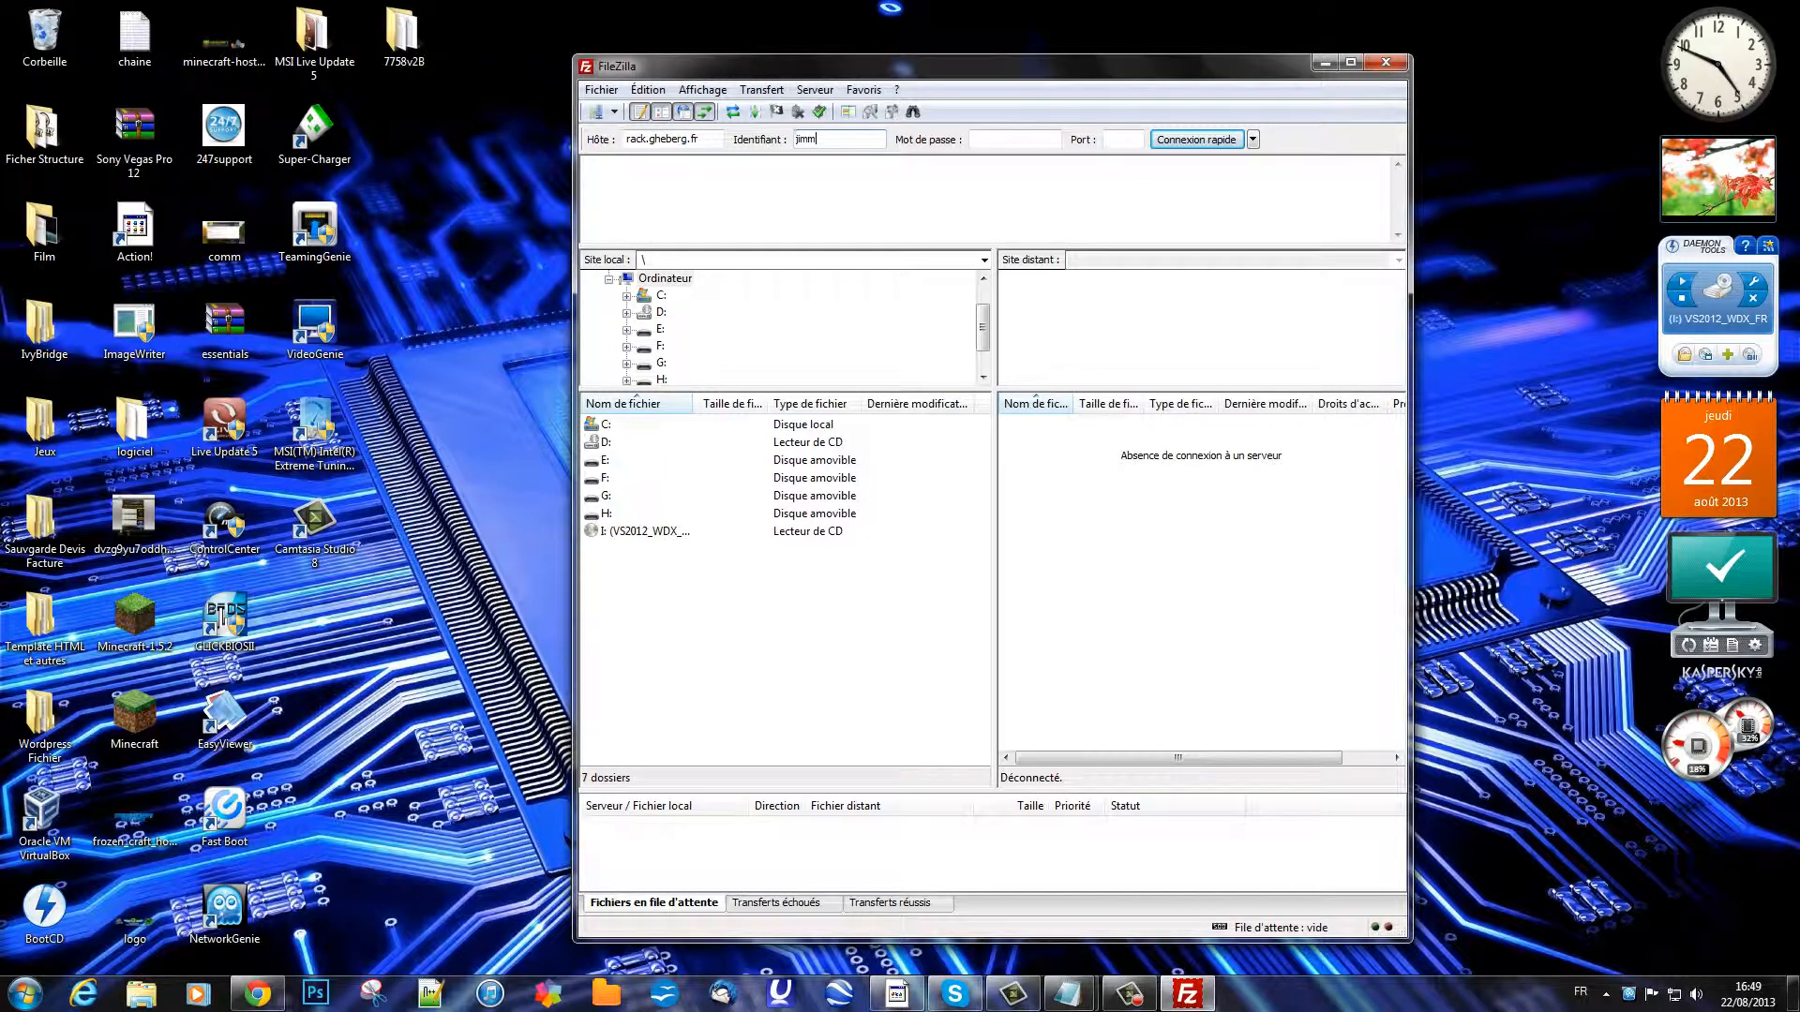
{"action": "type", "text": "y57000942"}
{"action": "key", "text": "Tab"}
{"action": "type", "text": "********"}
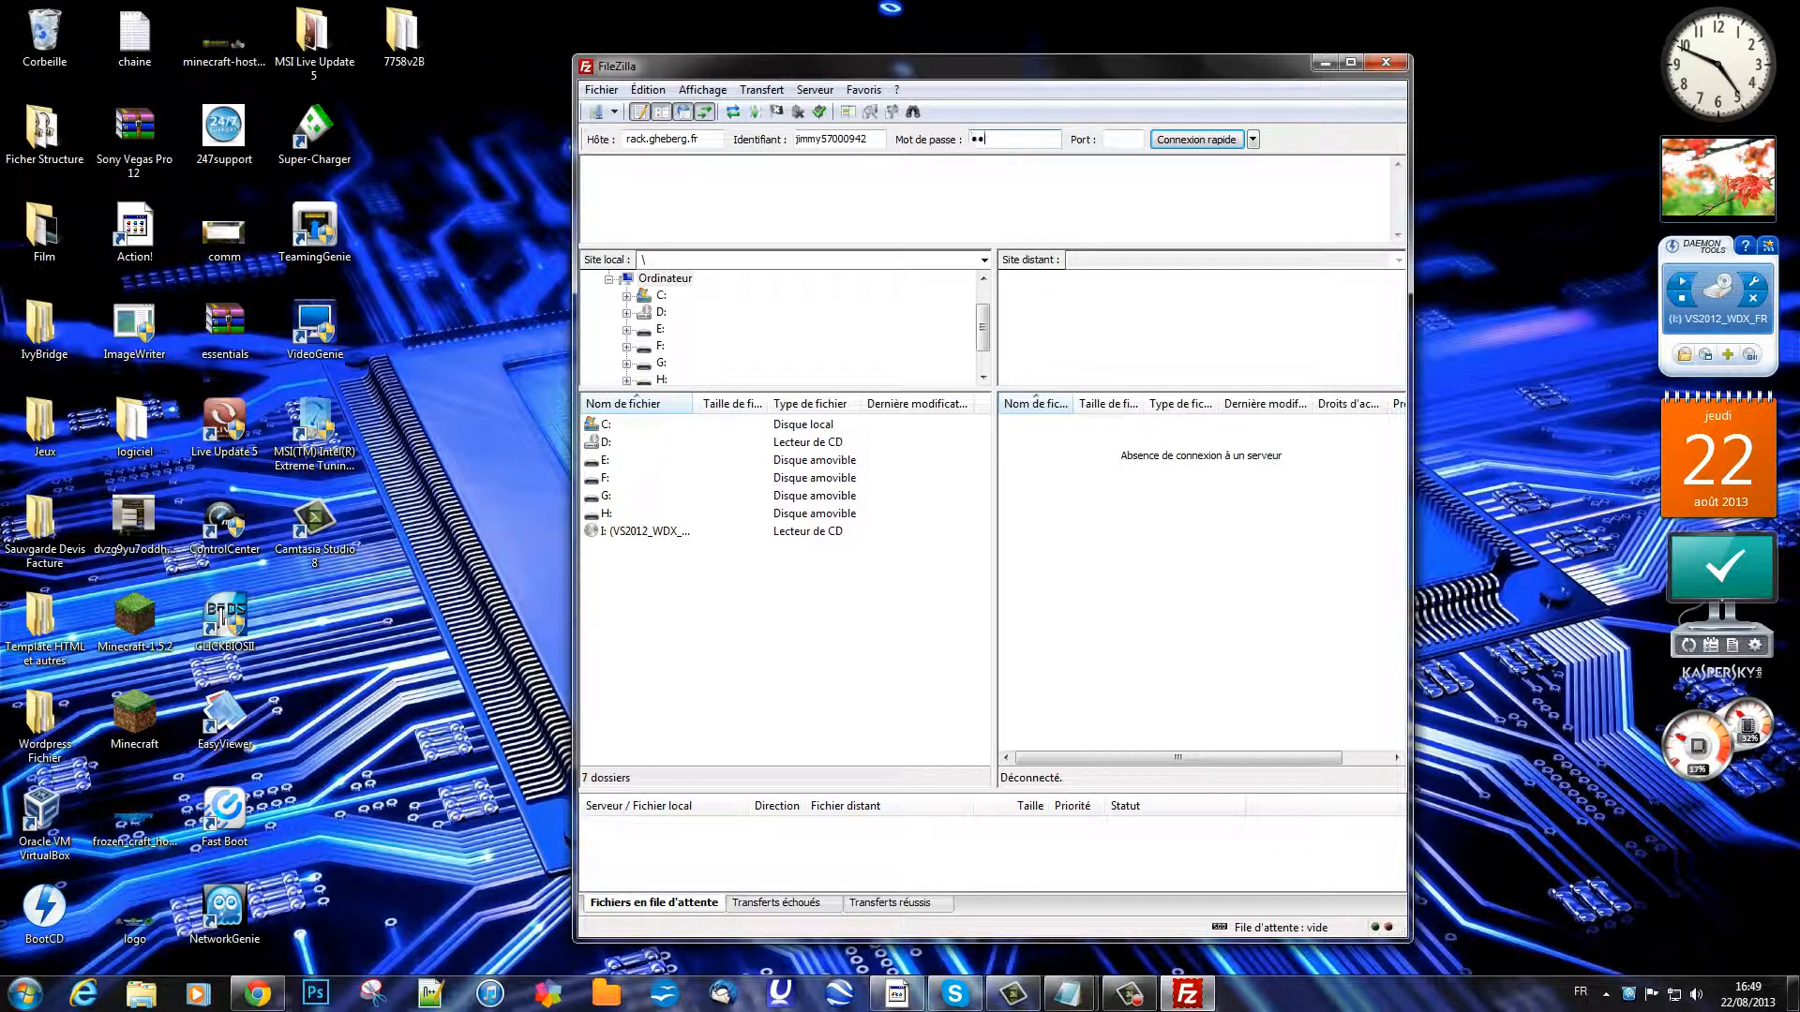
{"action": "key", "text": "Tab"}
{"action": "type", "text": "21"}
{"action": "key", "text": "Return"}
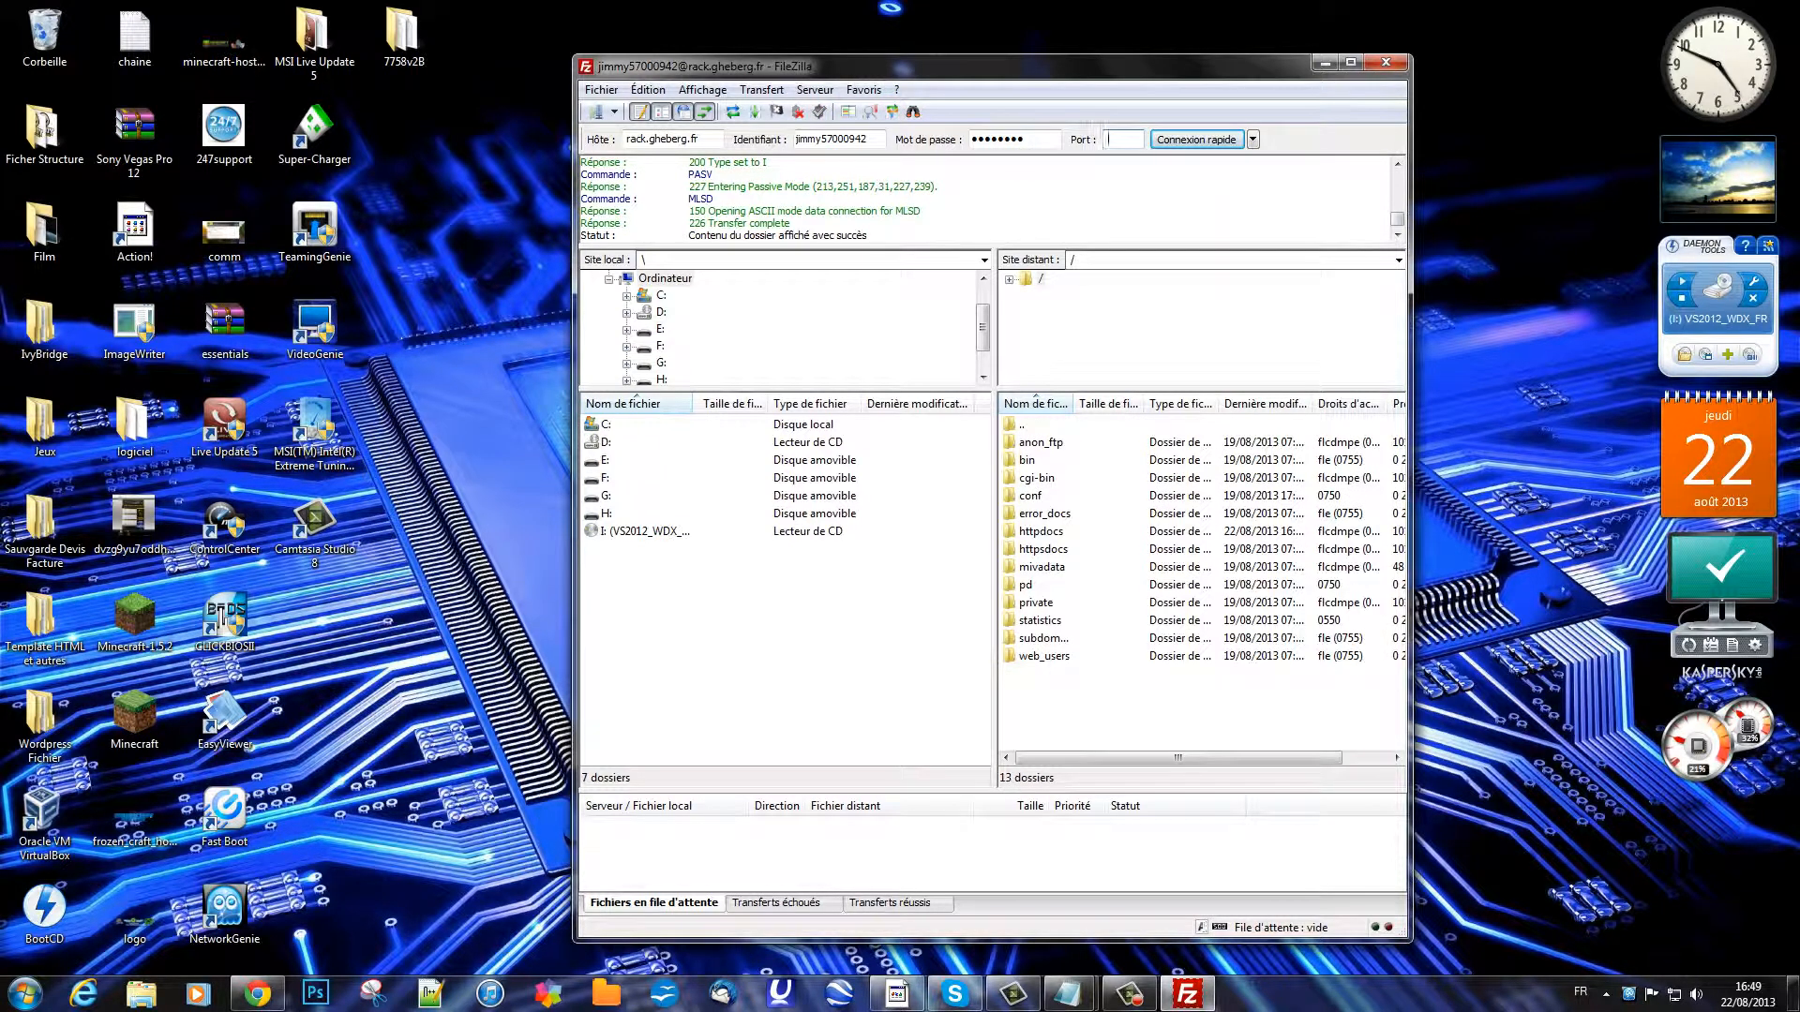
Step: Open the empty remote httpdocs folder, then bring Chrome back to the front
{"action": "left_click_drag", "start_coordinate": [1101, 67], "coordinate": [837, 58]}
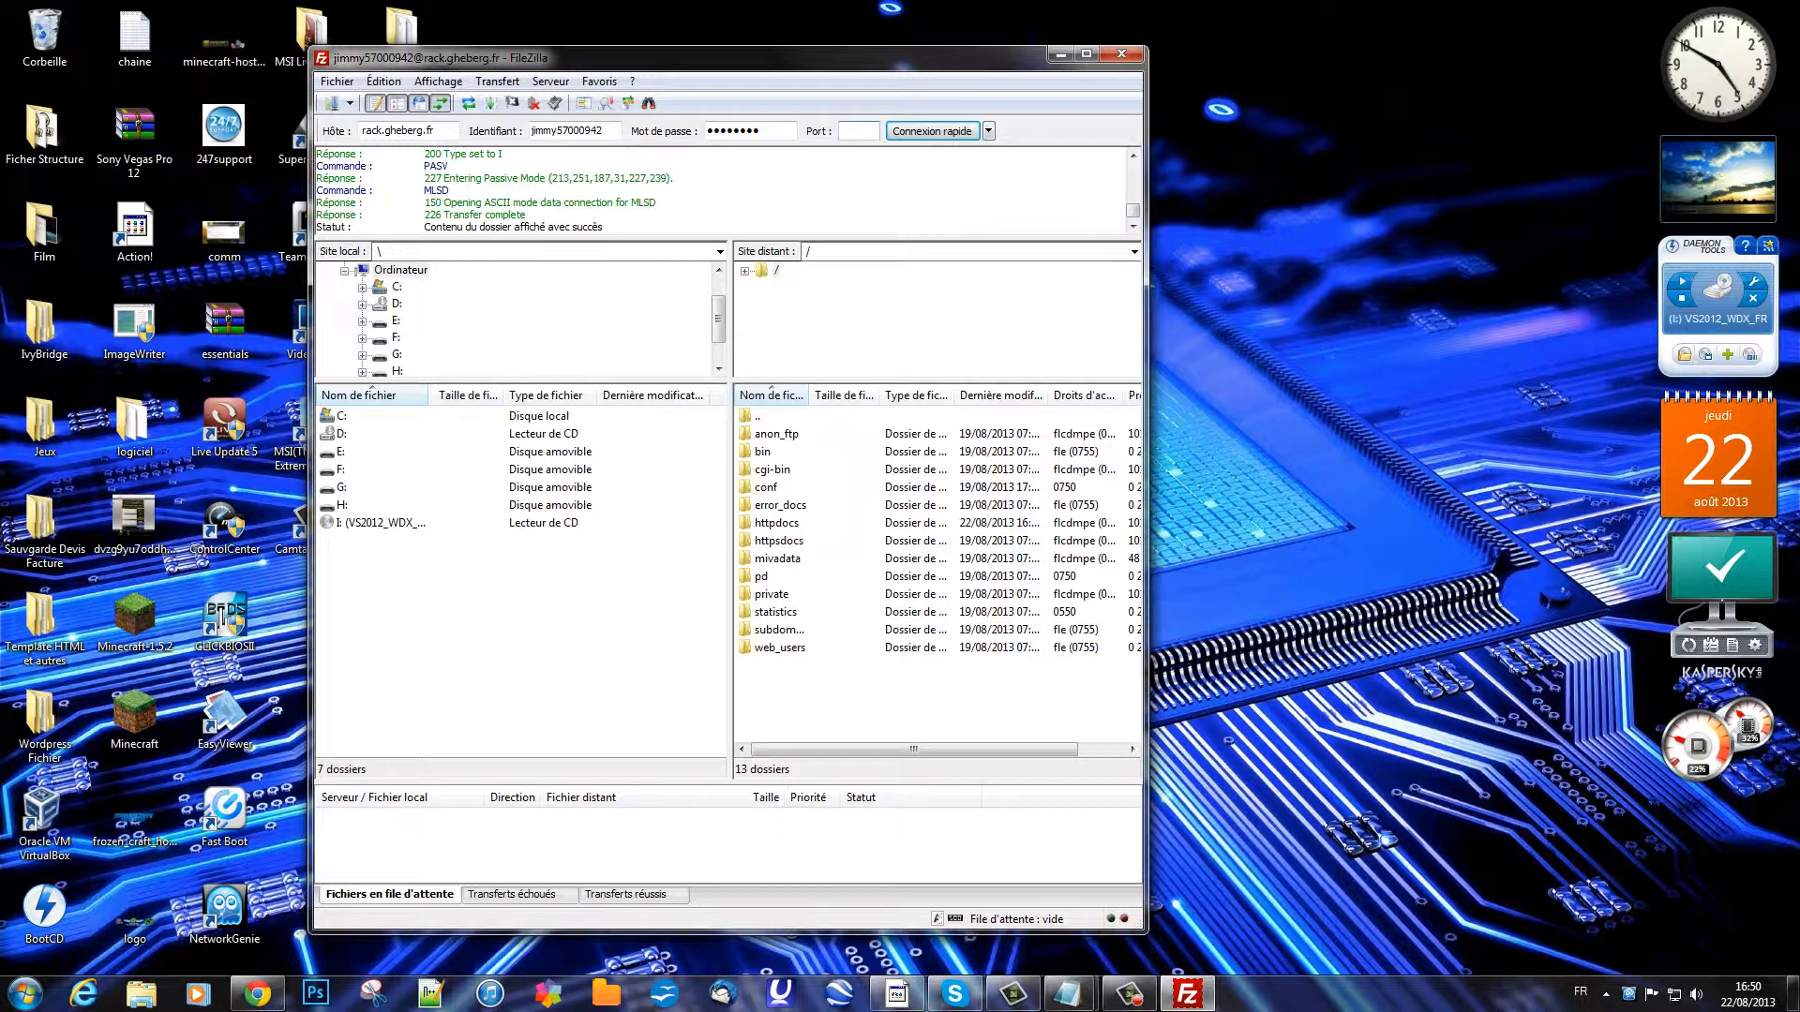
{"action": "left_click", "coordinate": [777, 523]}
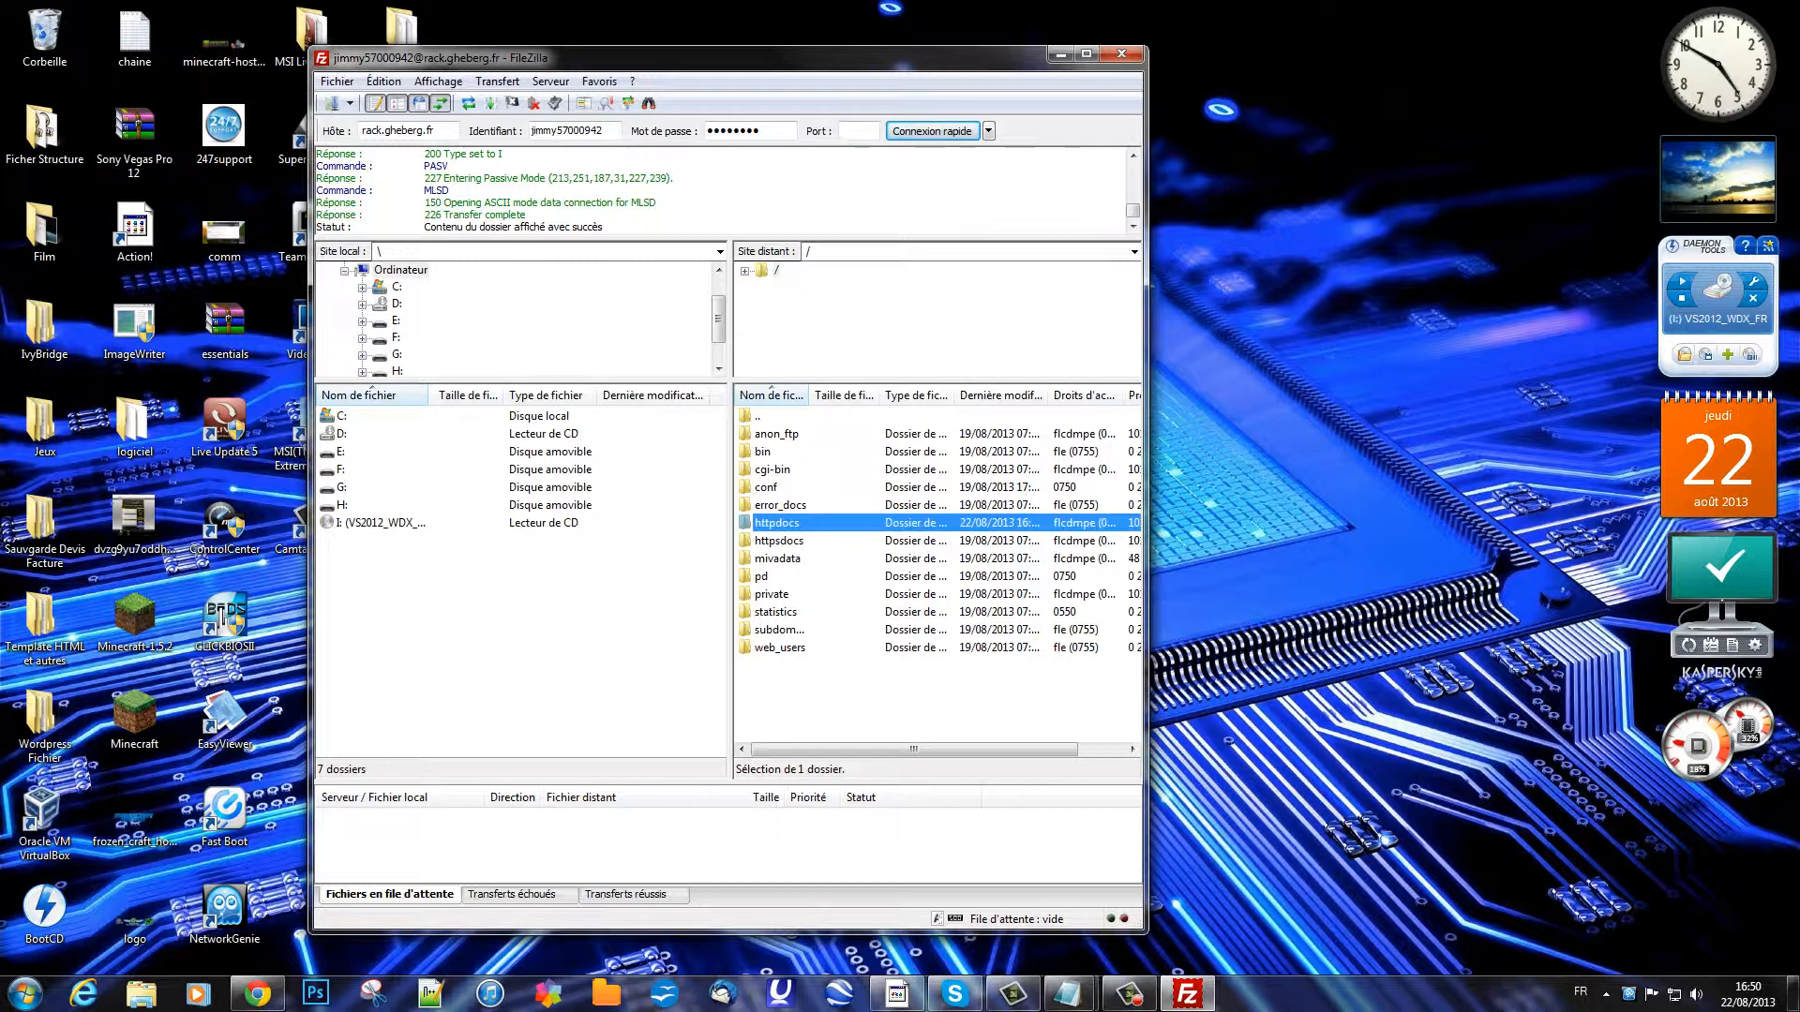
{"action": "double_click", "coordinate": [777, 523]}
{"action": "left_click_drag", "start_coordinate": [712, 58], "coordinate": [1174, 39]}
{"action": "left_click", "coordinate": [257, 993]}
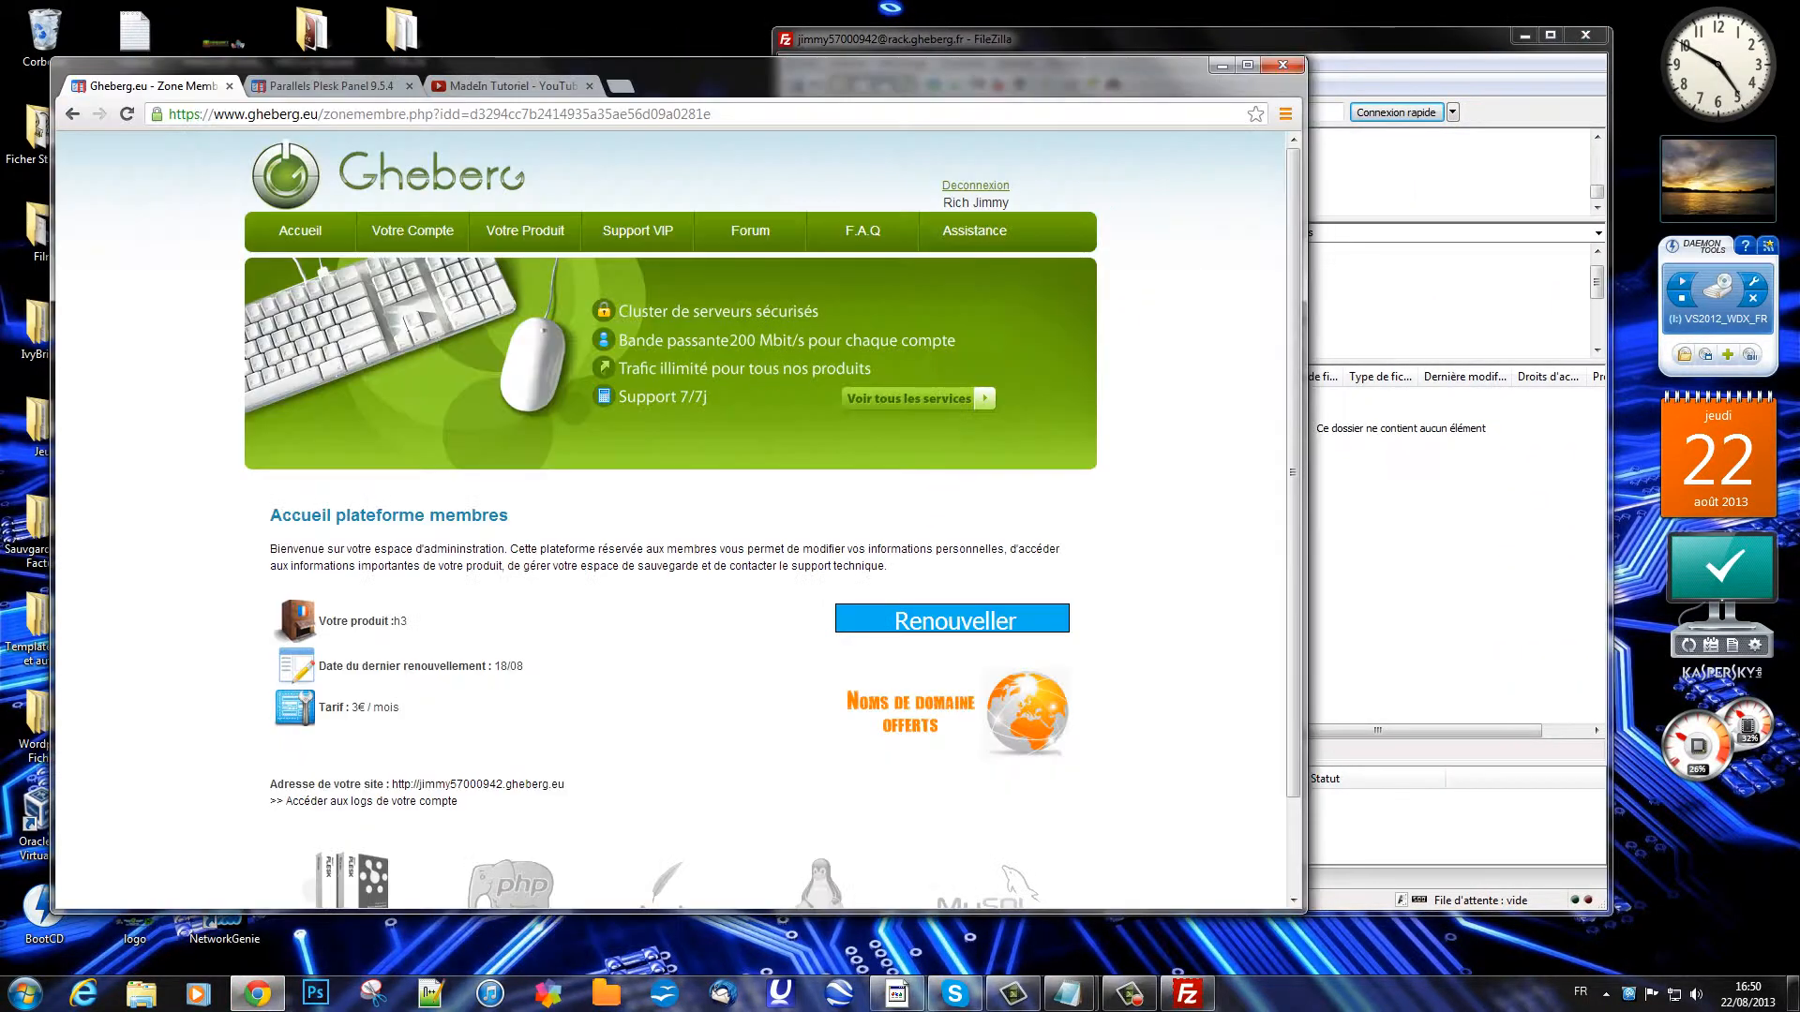
Step: Search Google for 'wordpress' and download wordpress-3.6-fr_FR.zip from the French WordPress site
{"action": "key", "text": "ctrl+t"}
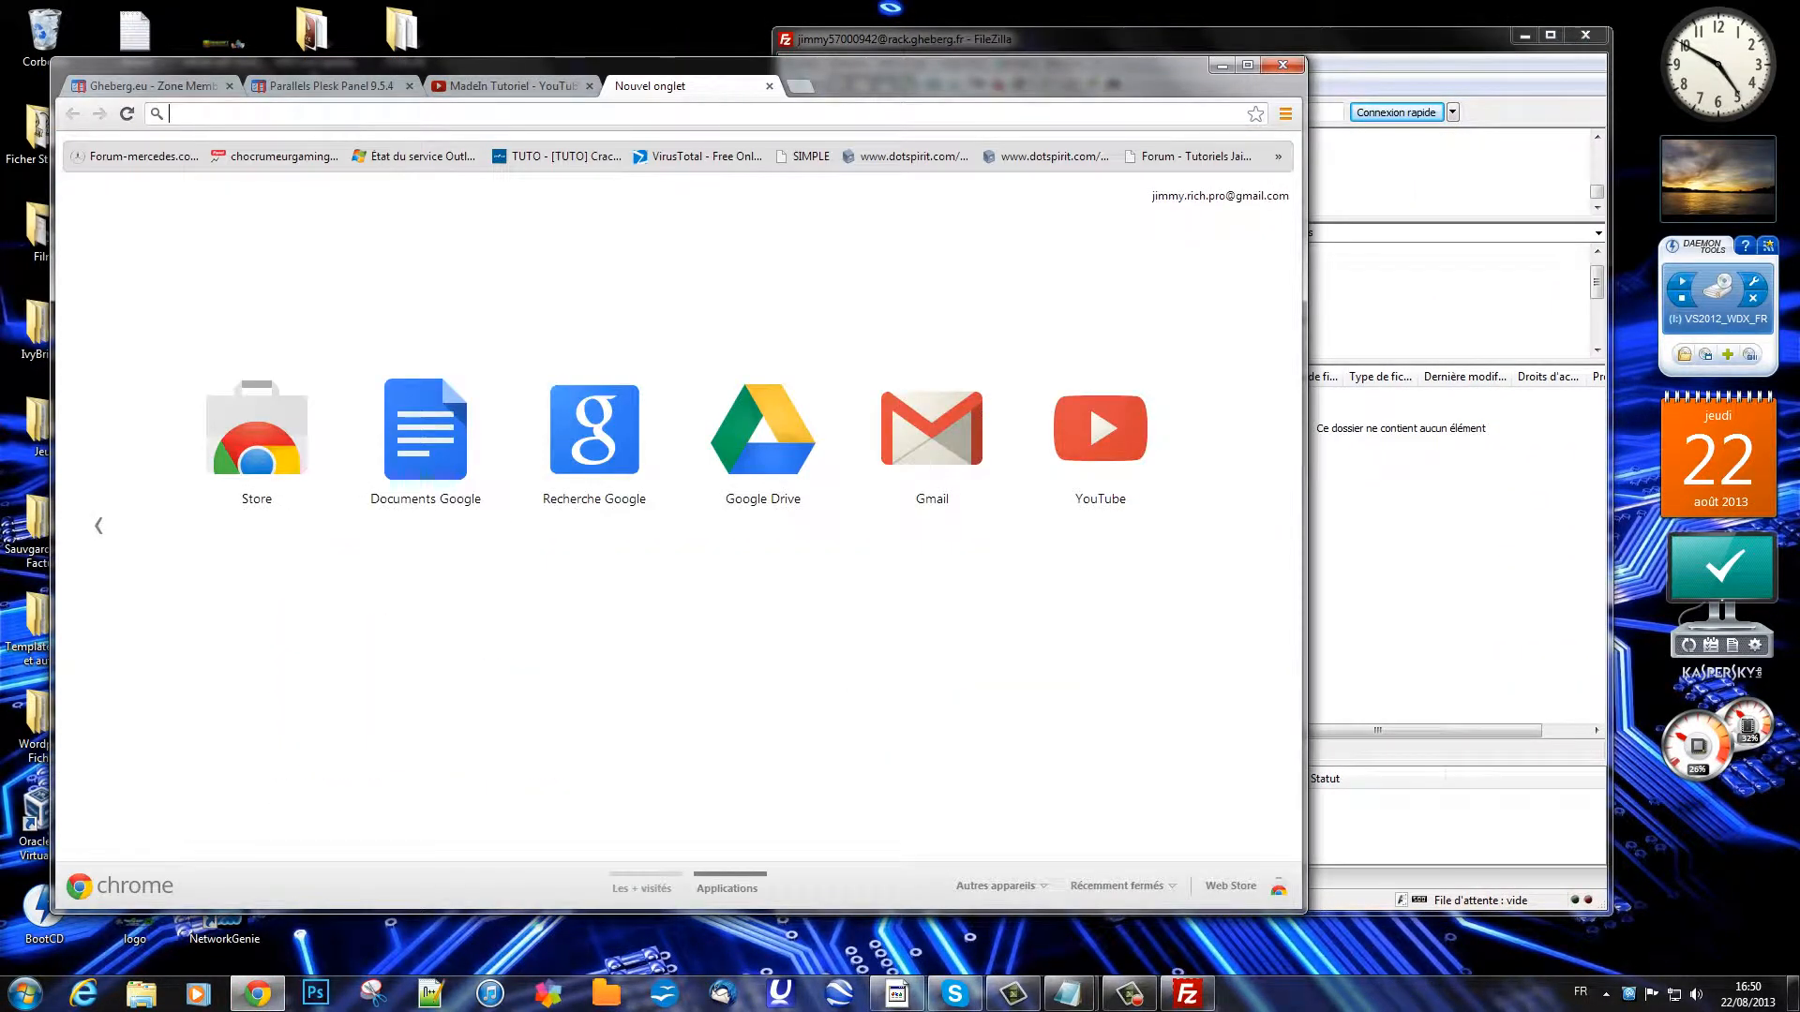
{"action": "type", "text": "go"}
{"action": "key", "text": "Return"}
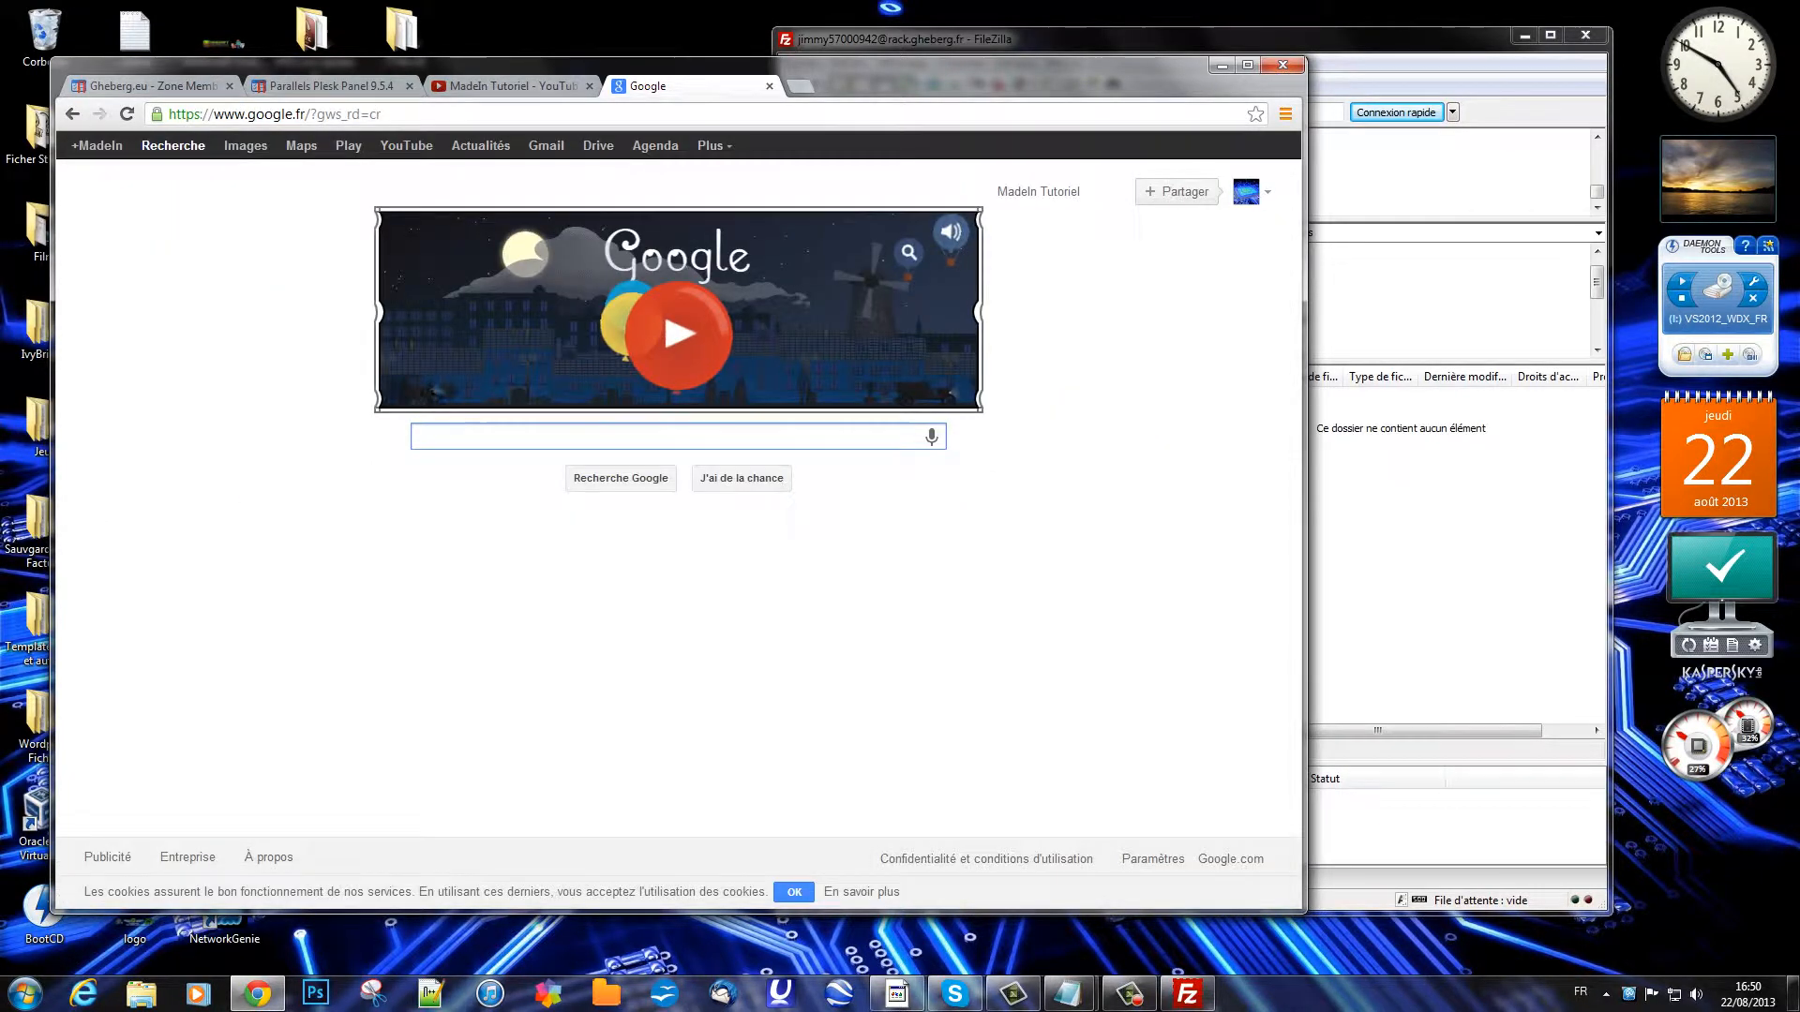
{"action": "type", "text": "wordpres"}
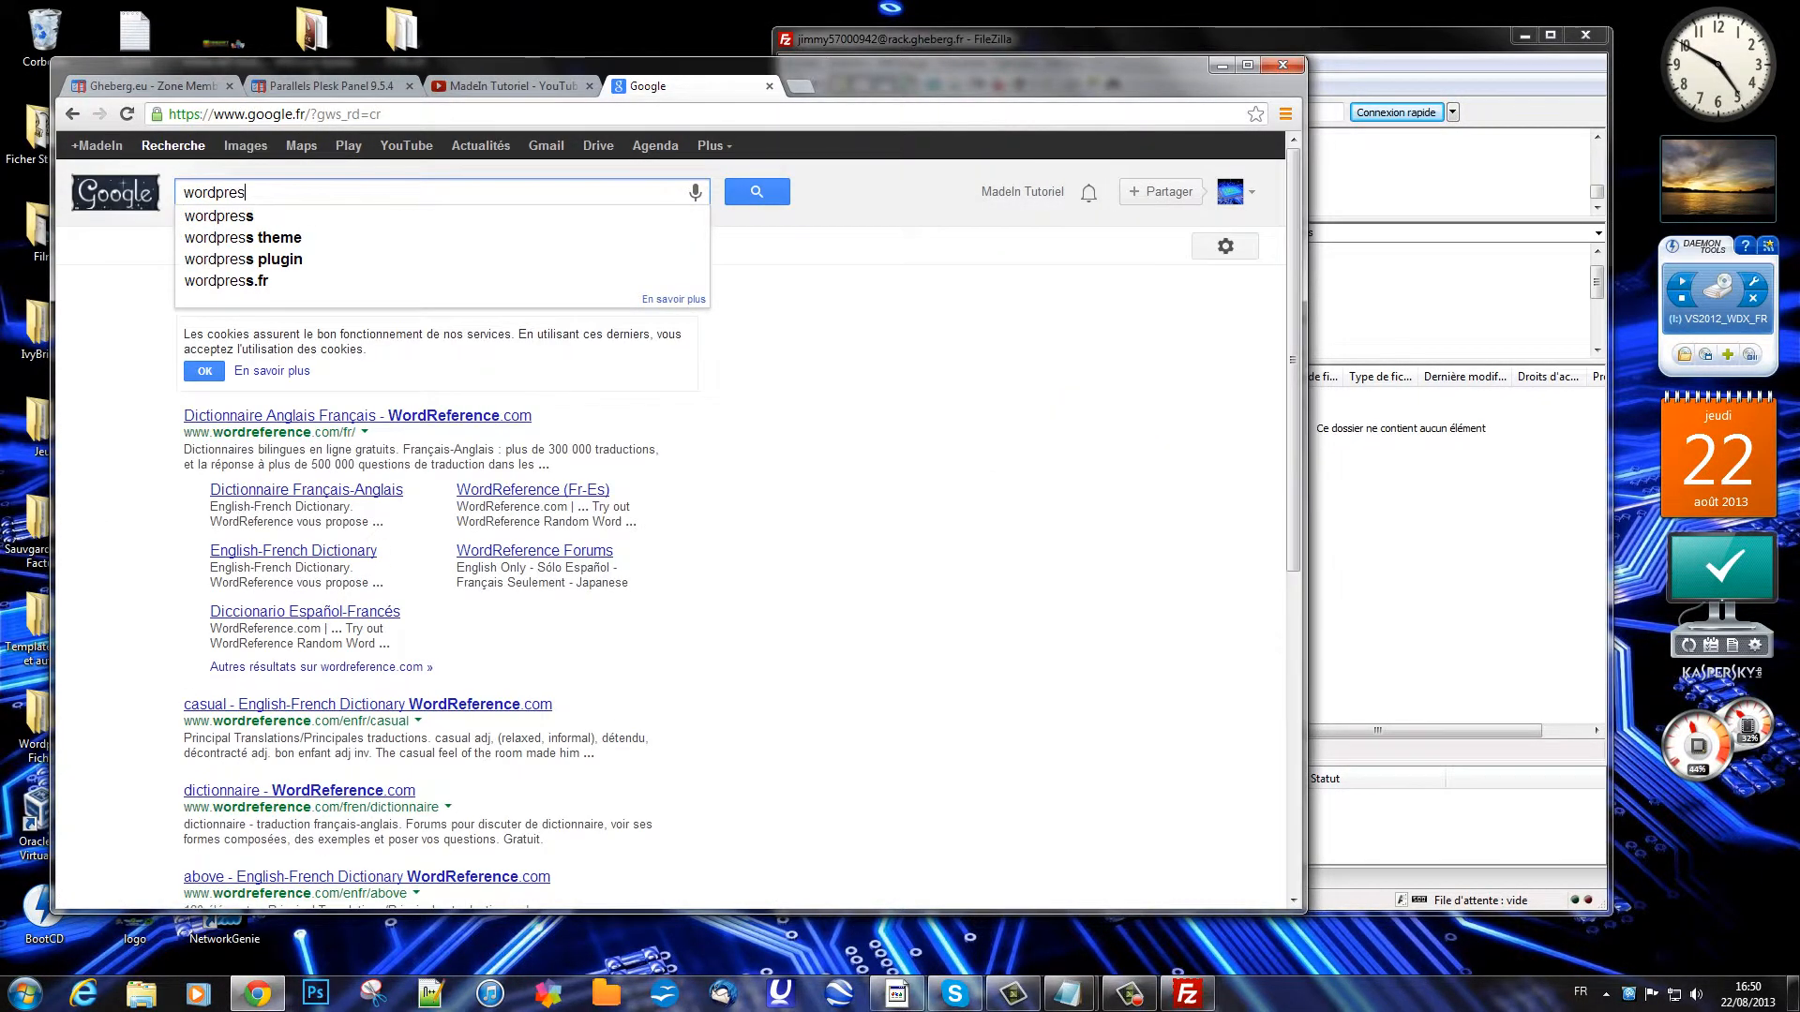
{"action": "type", "text": "s"}
{"action": "key", "text": "Return"}
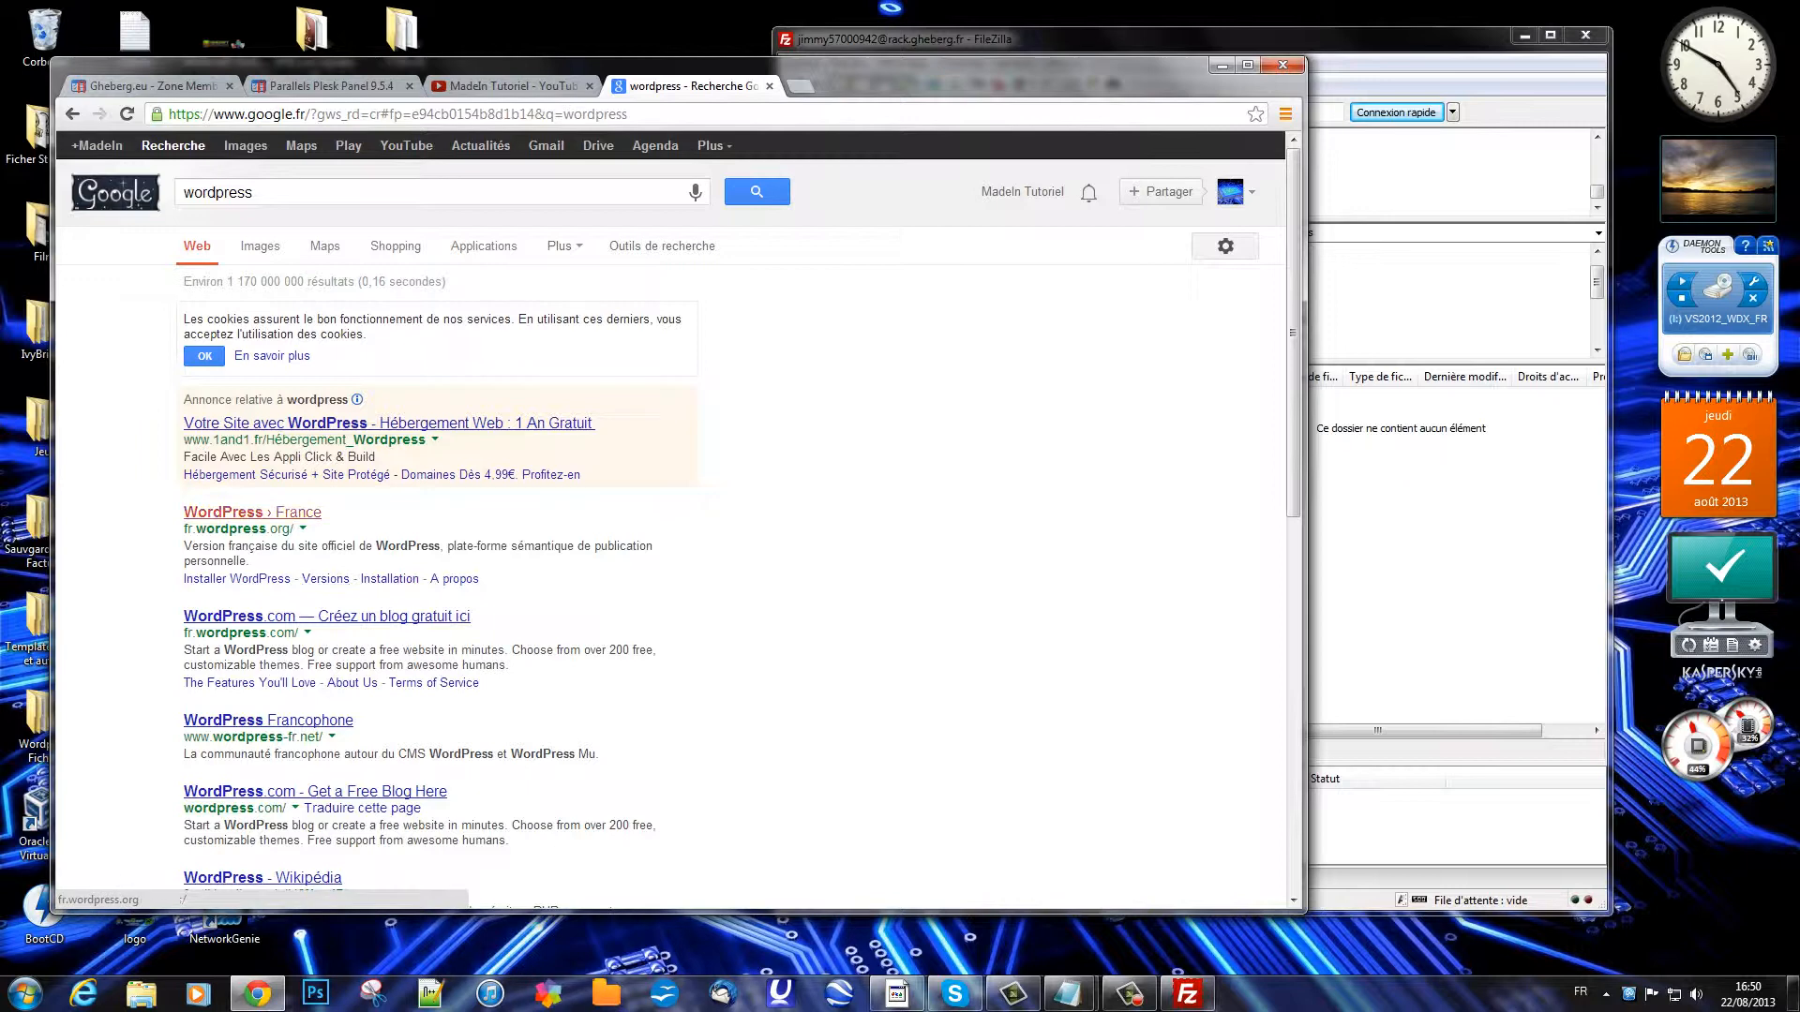
{"action": "left_click", "coordinate": [252, 512]}
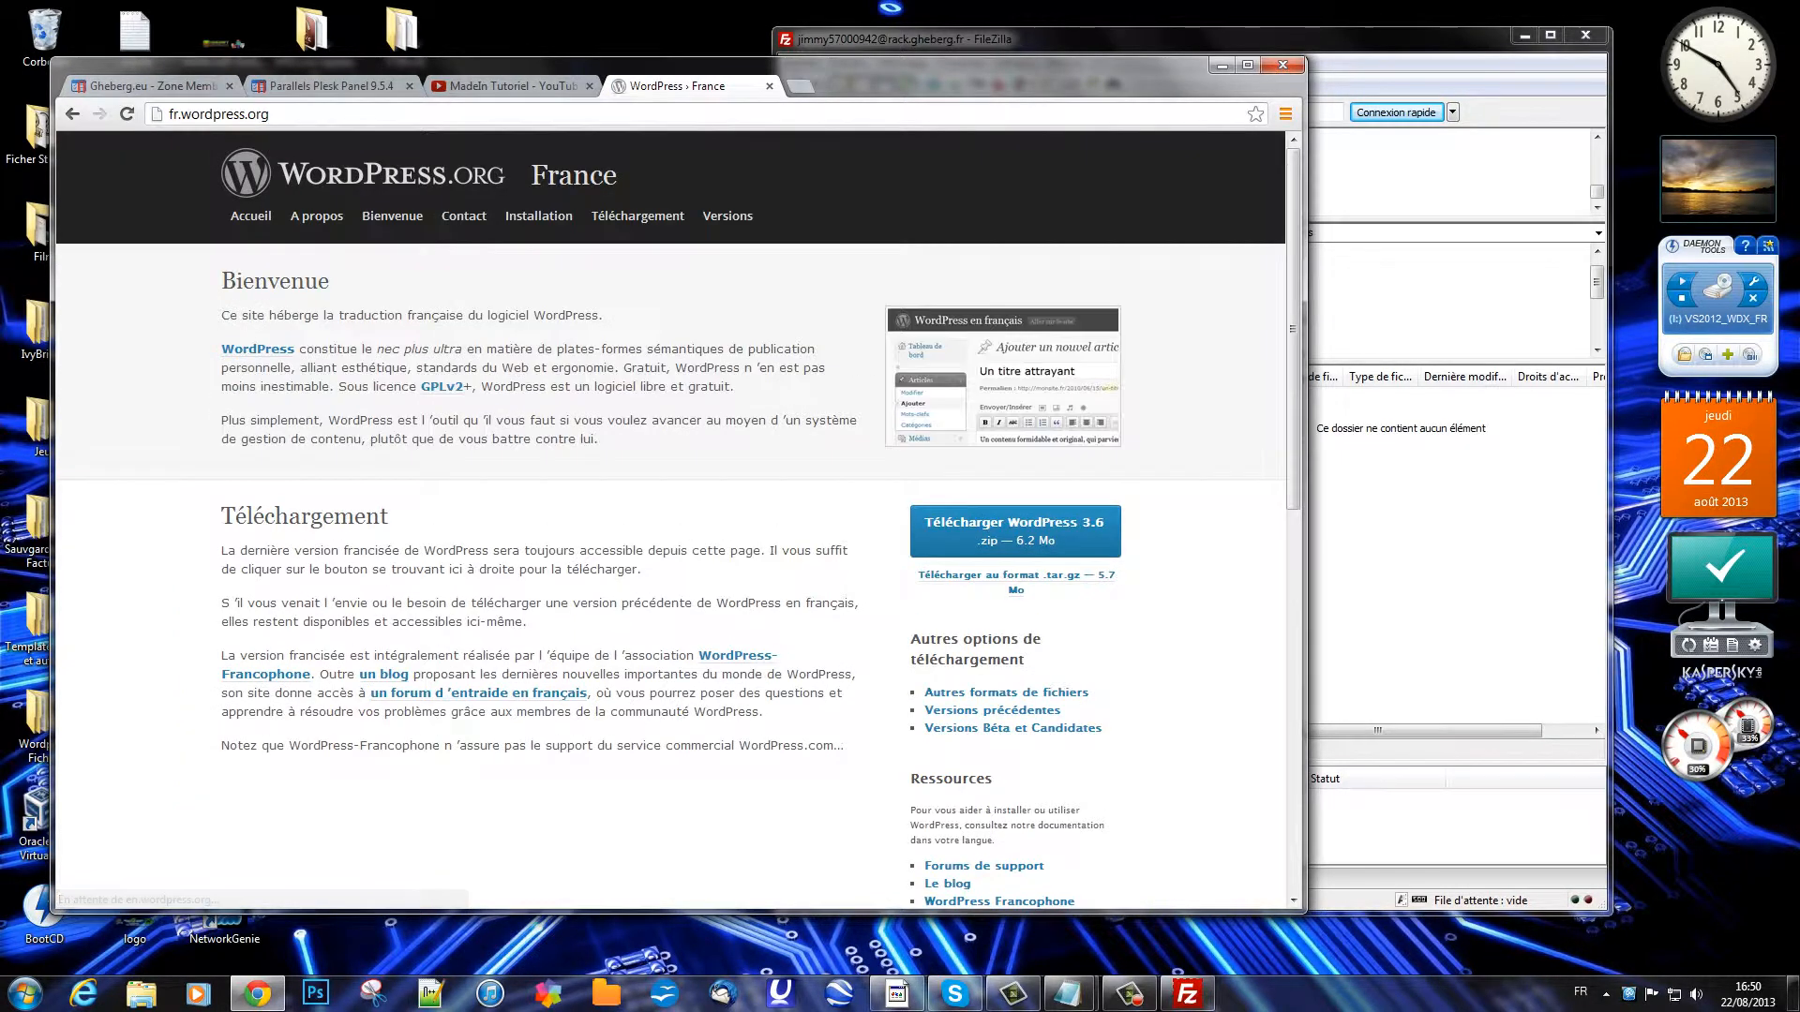
{"action": "left_click", "coordinate": [1015, 531]}
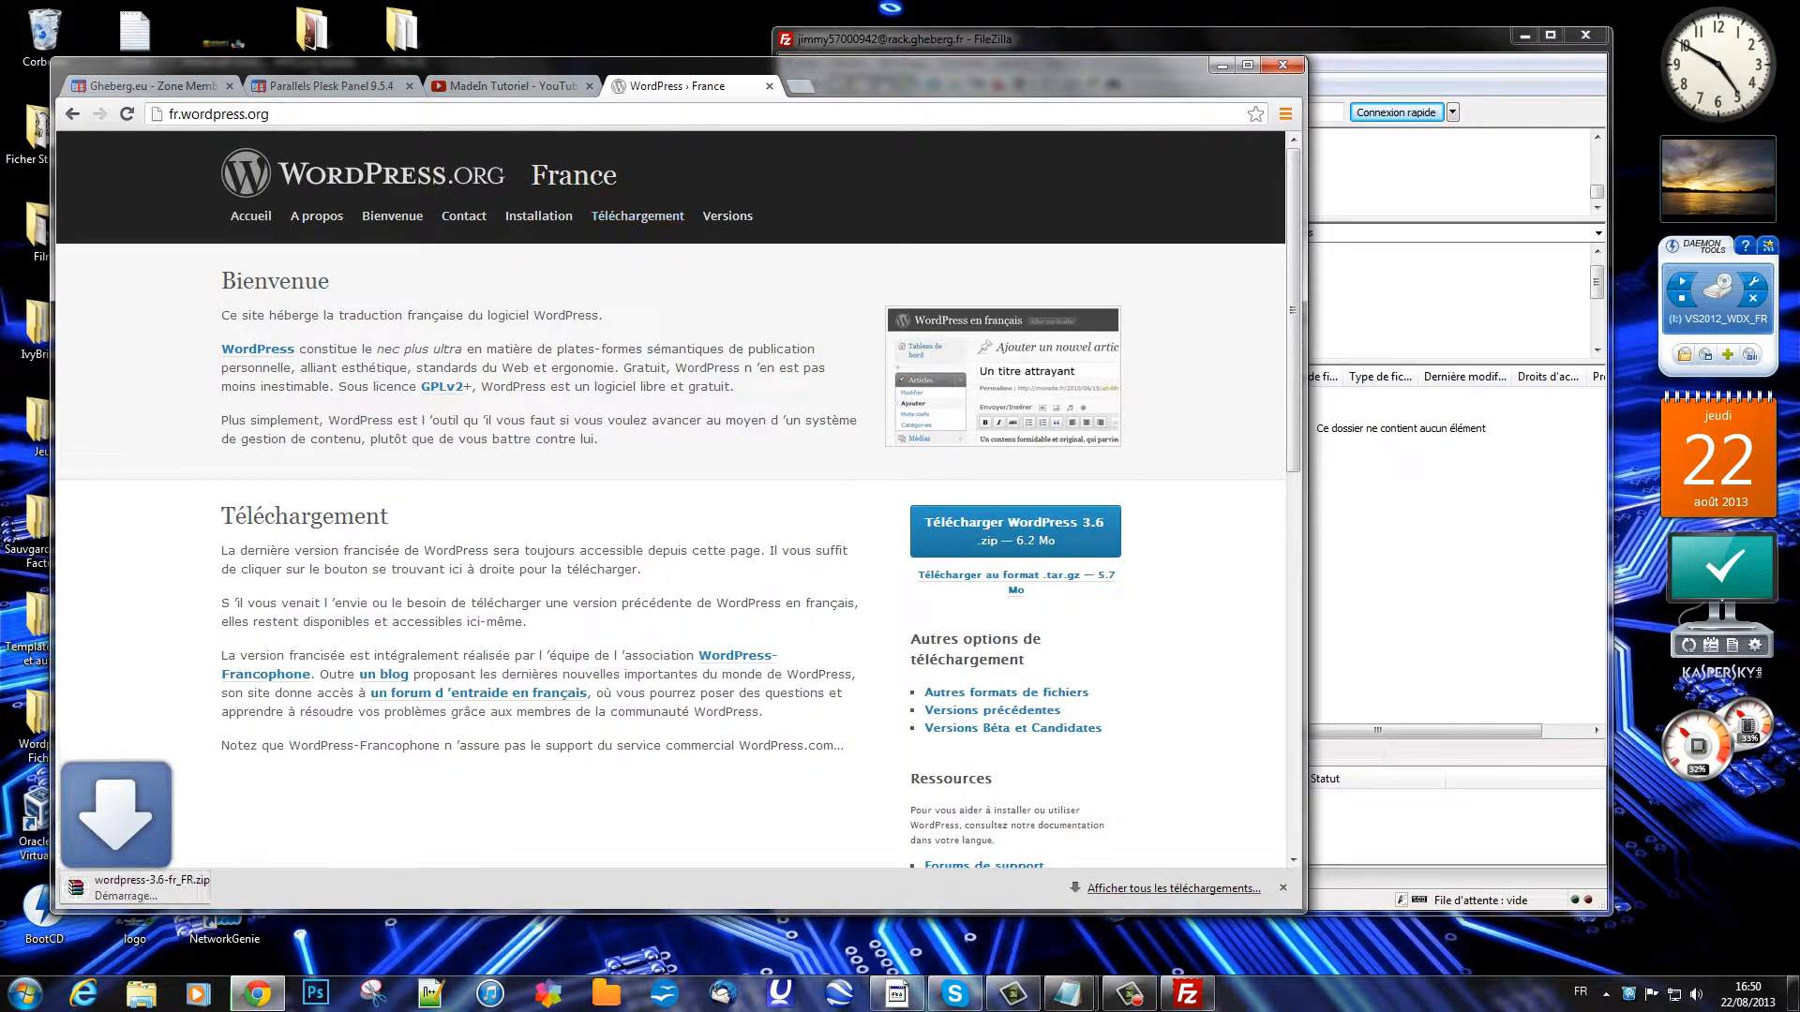
{"action": "left_click", "coordinate": [770, 87]}
{"action": "left_click_drag", "start_coordinate": [770, 86], "coordinate": [746, 70]}
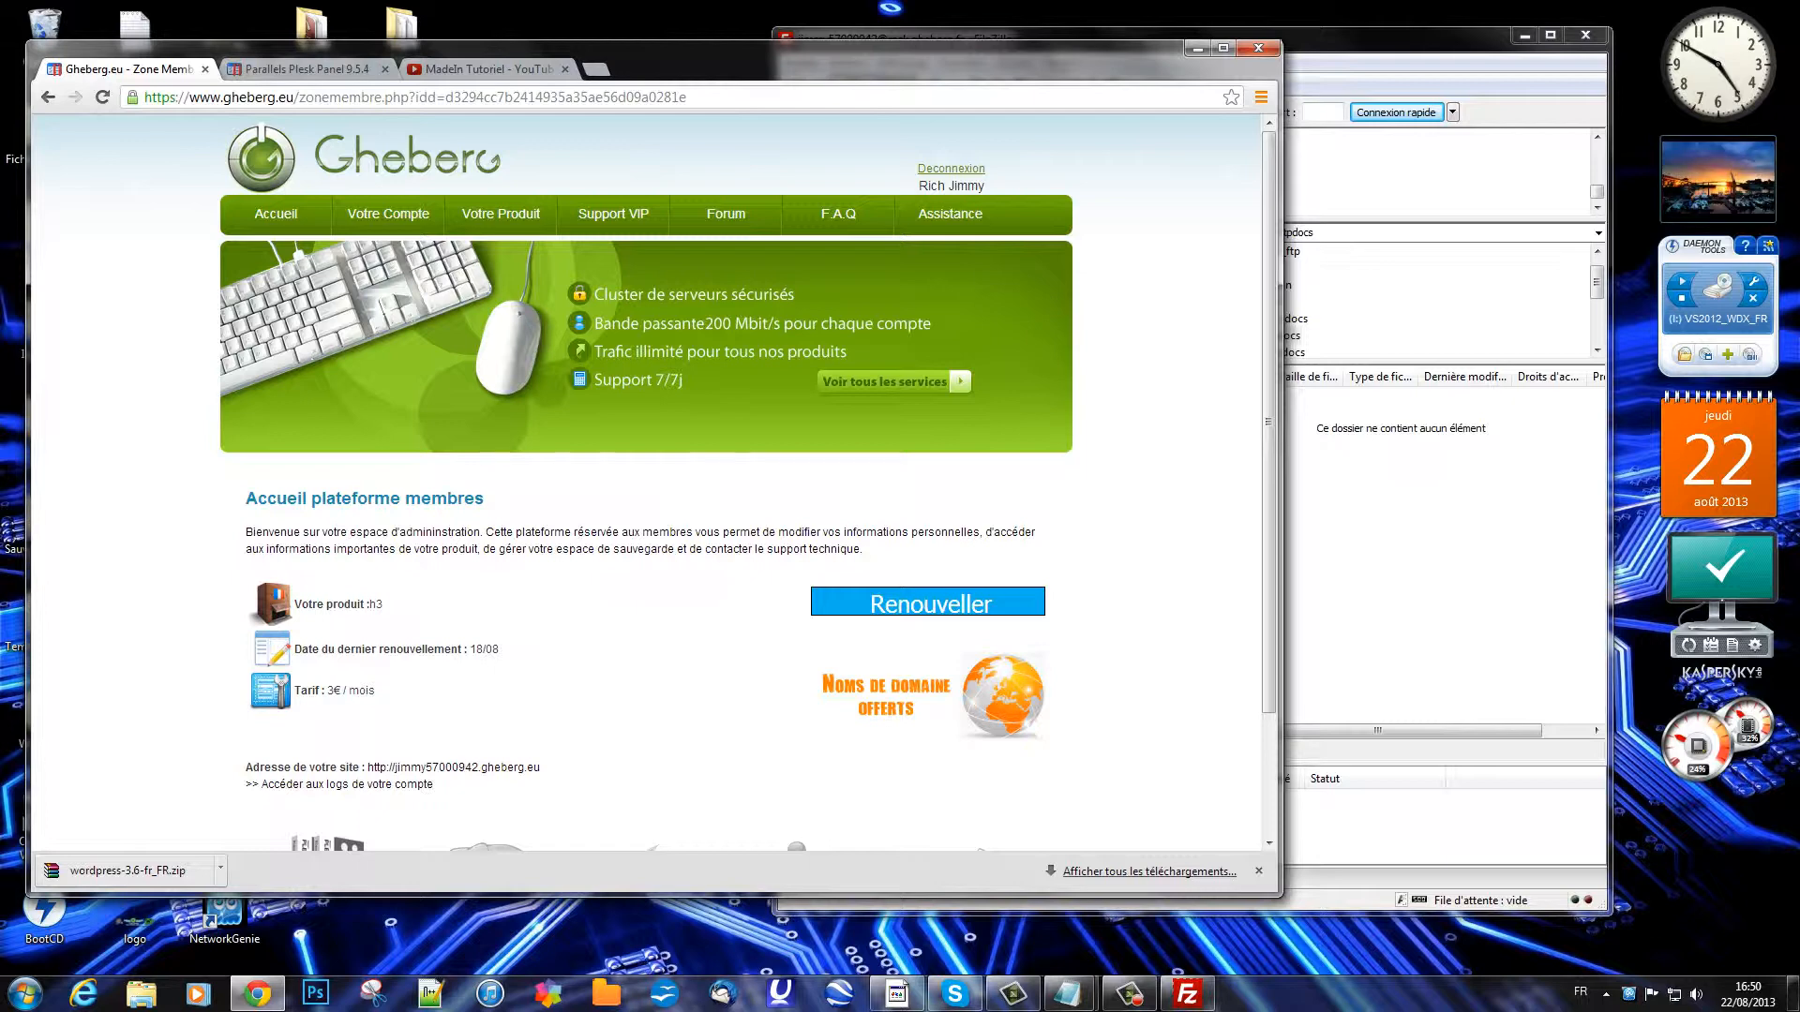
Step: Drag all files from the zip's wordpress folder into FileZilla's httpdocs, then close WinRAR
{"action": "left_click", "coordinate": [133, 872]}
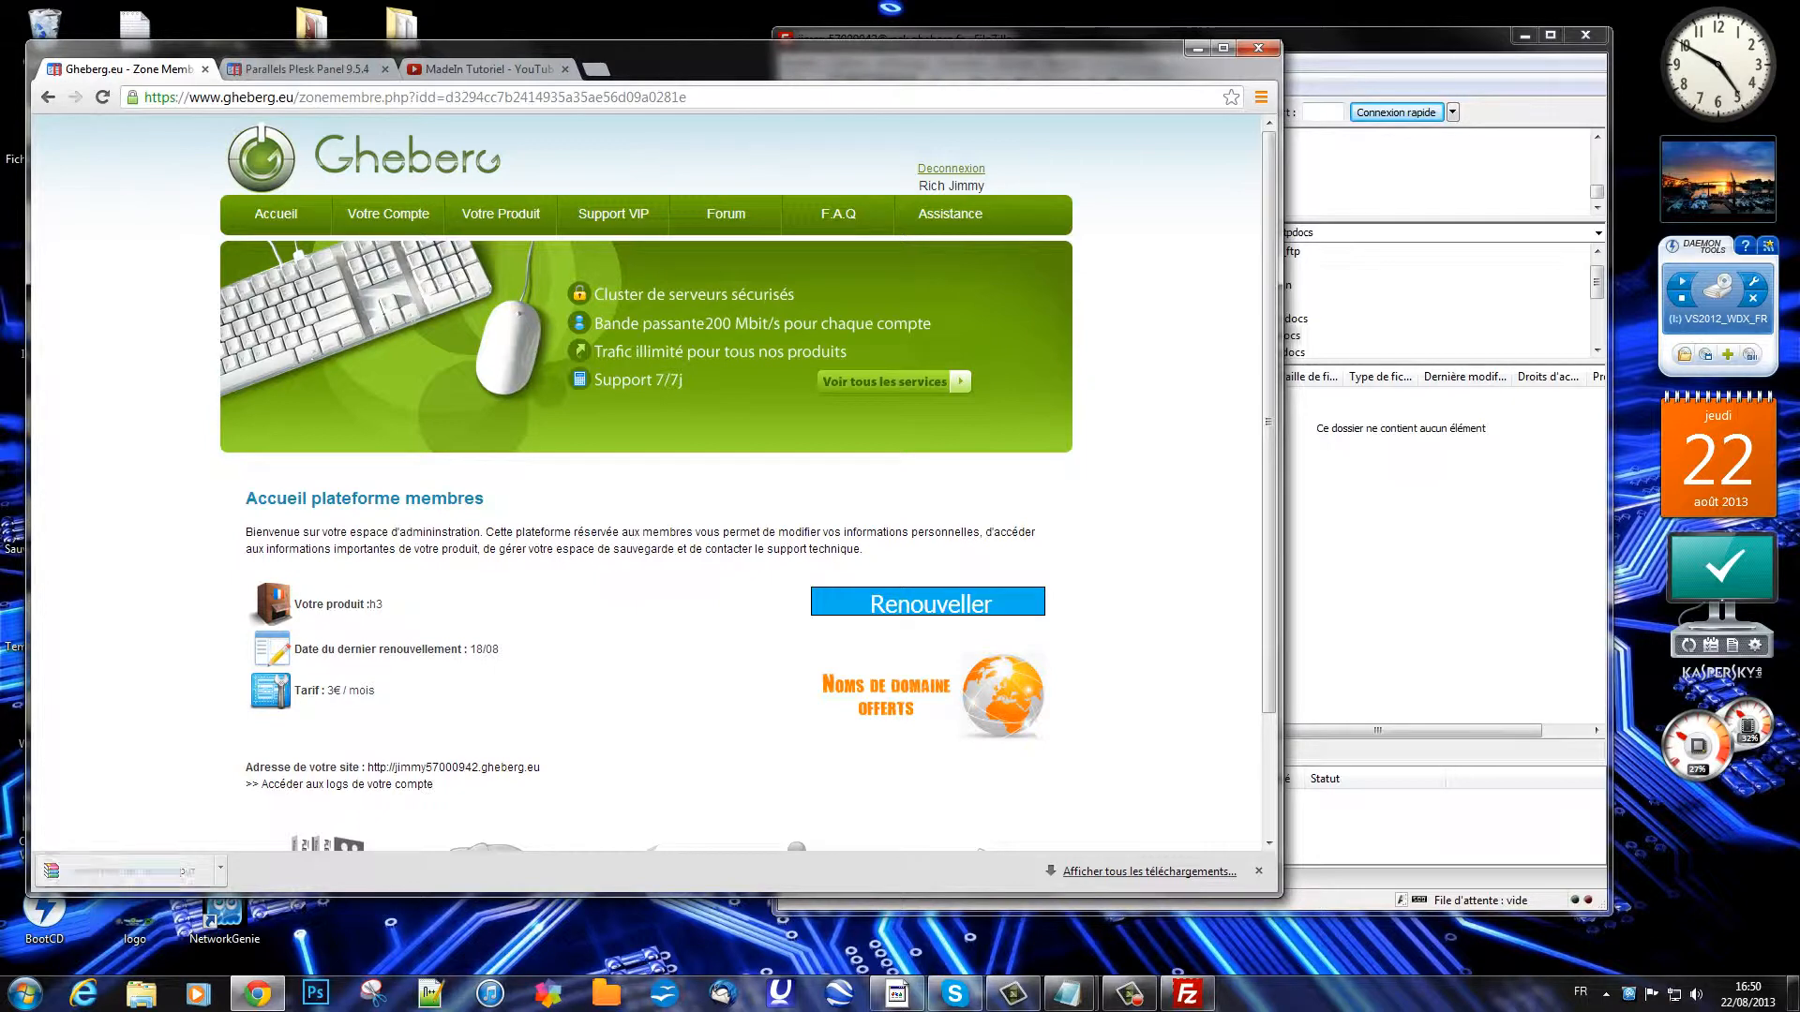
{"action": "left_click", "coordinate": [1197, 48]}
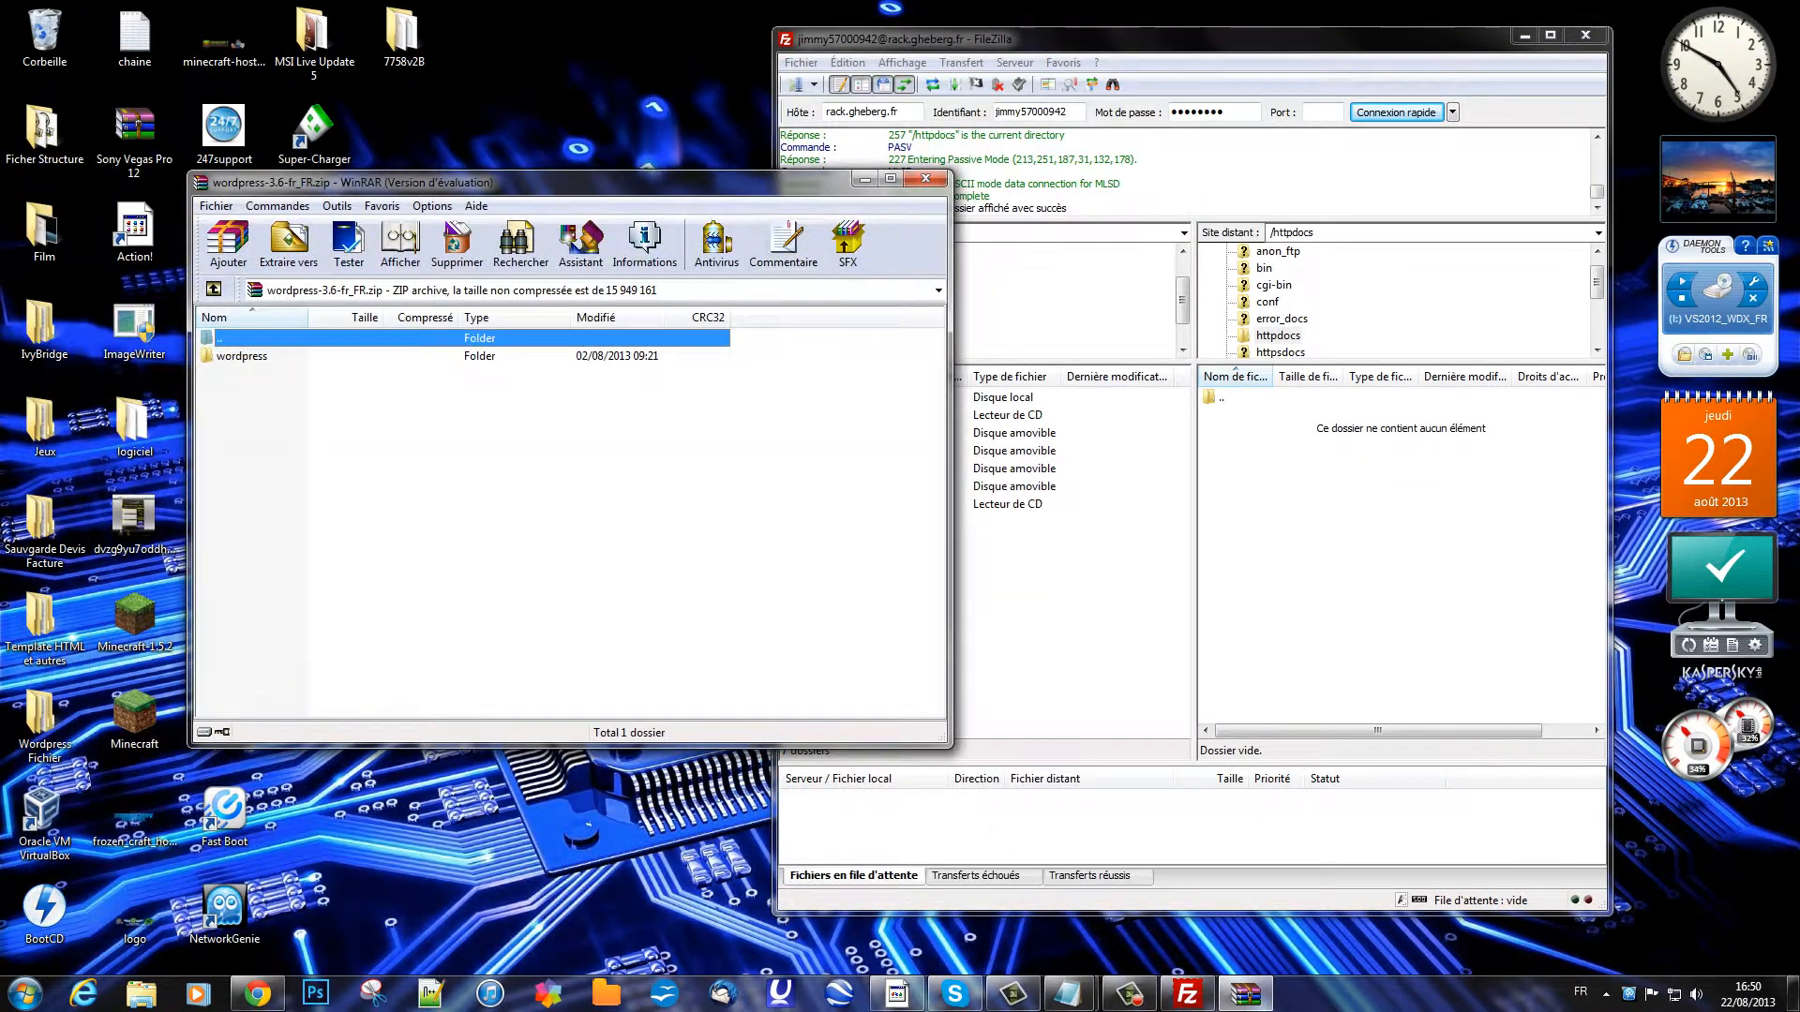
{"action": "left_click_drag", "start_coordinate": [468, 172], "coordinate": [321, 33]}
{"action": "double_click", "coordinate": [99, 204]}
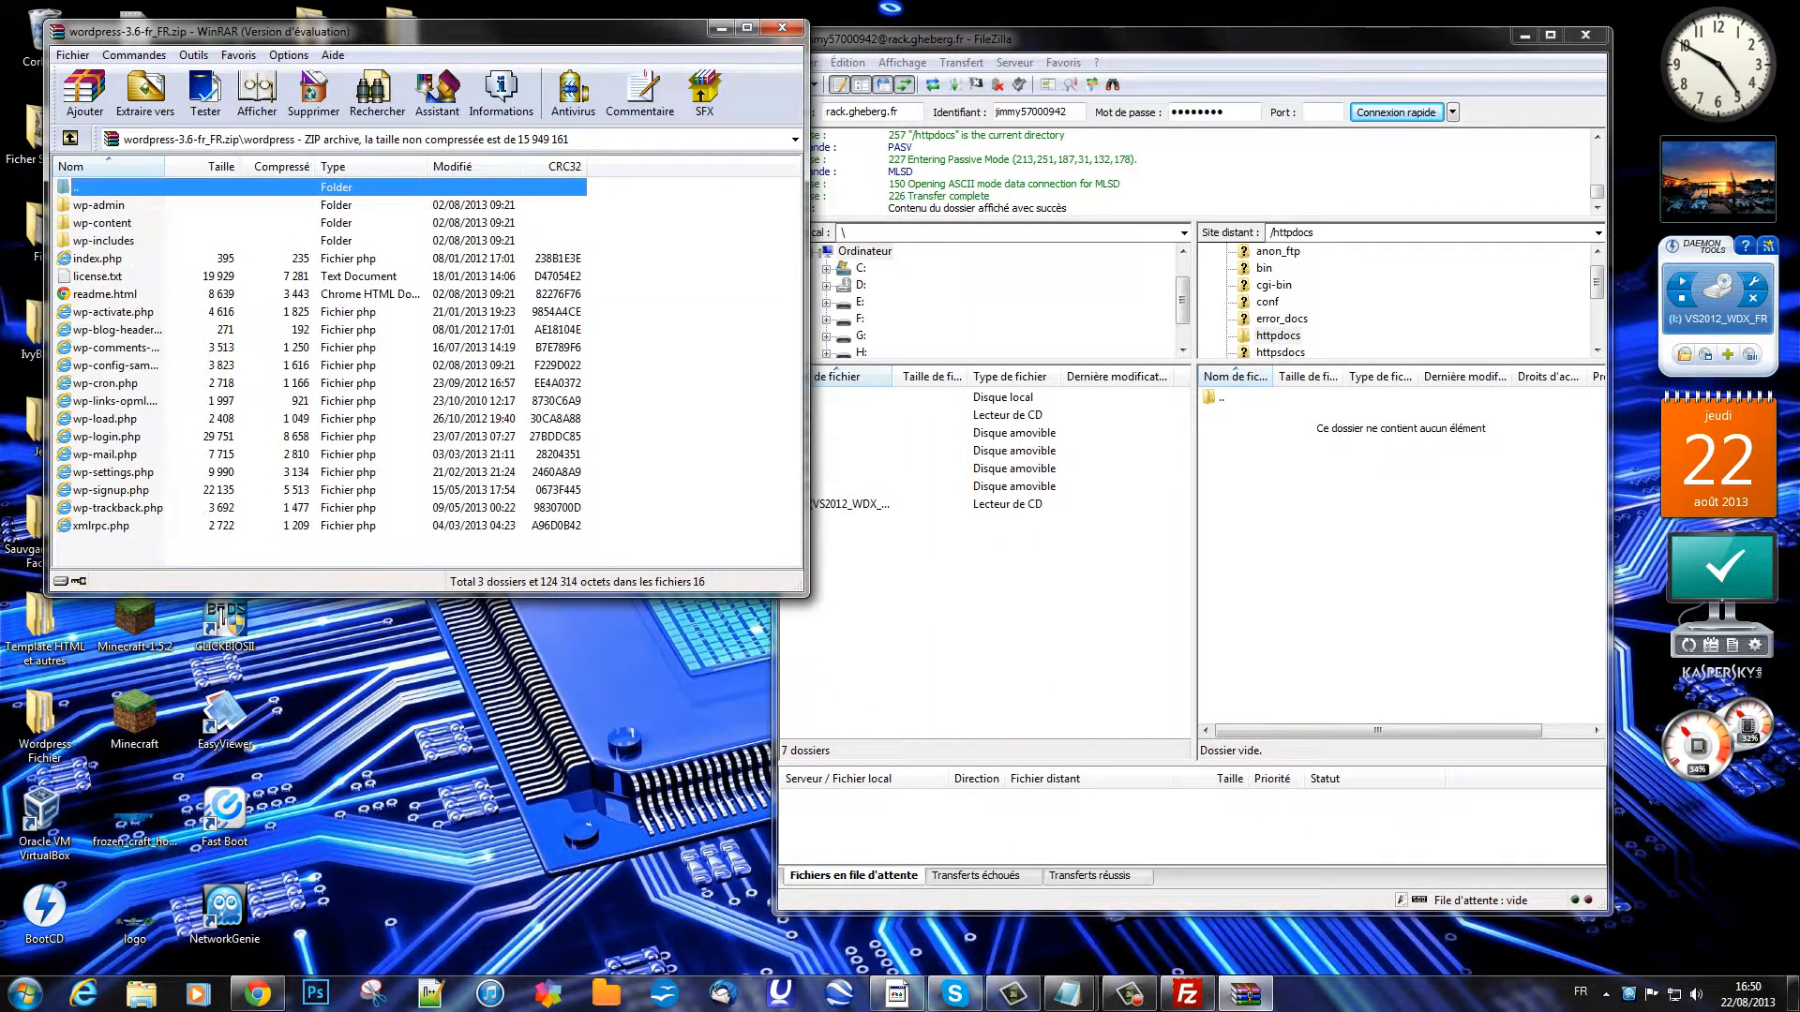
{"action": "left_click_drag", "start_coordinate": [118, 561], "coordinate": [1359, 525]}
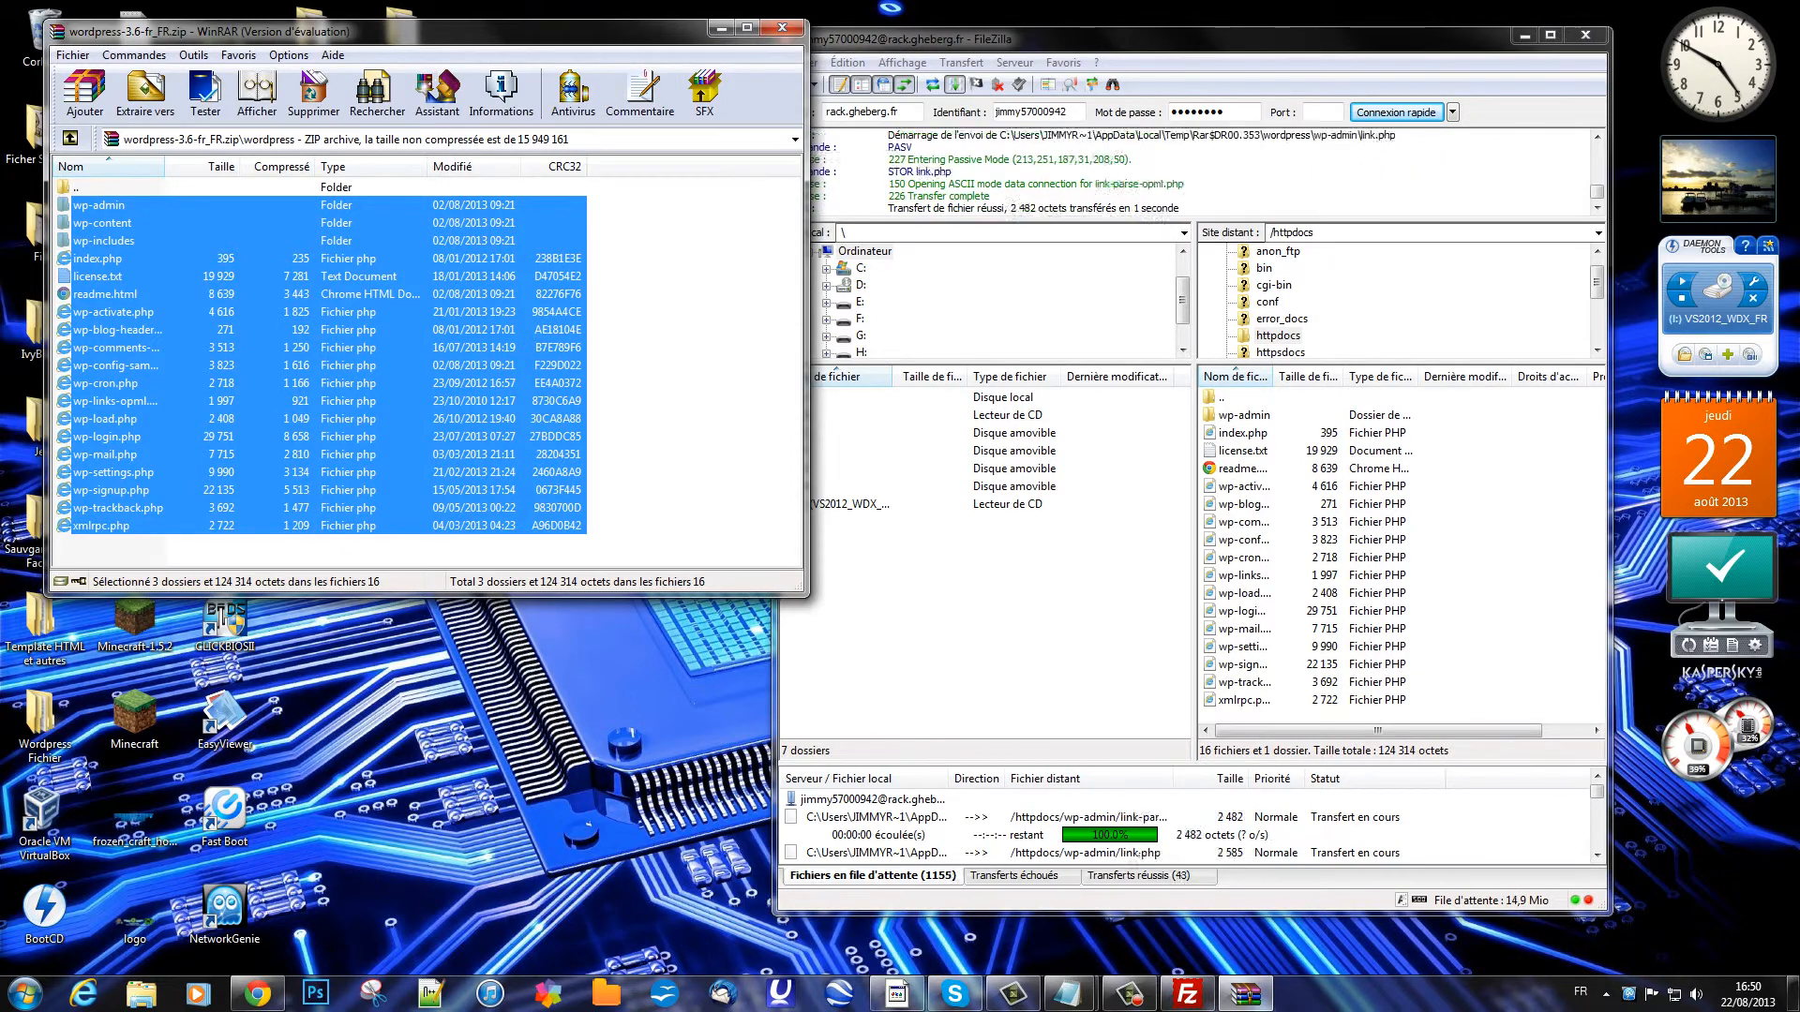
{"action": "left_click", "coordinate": [782, 28]}
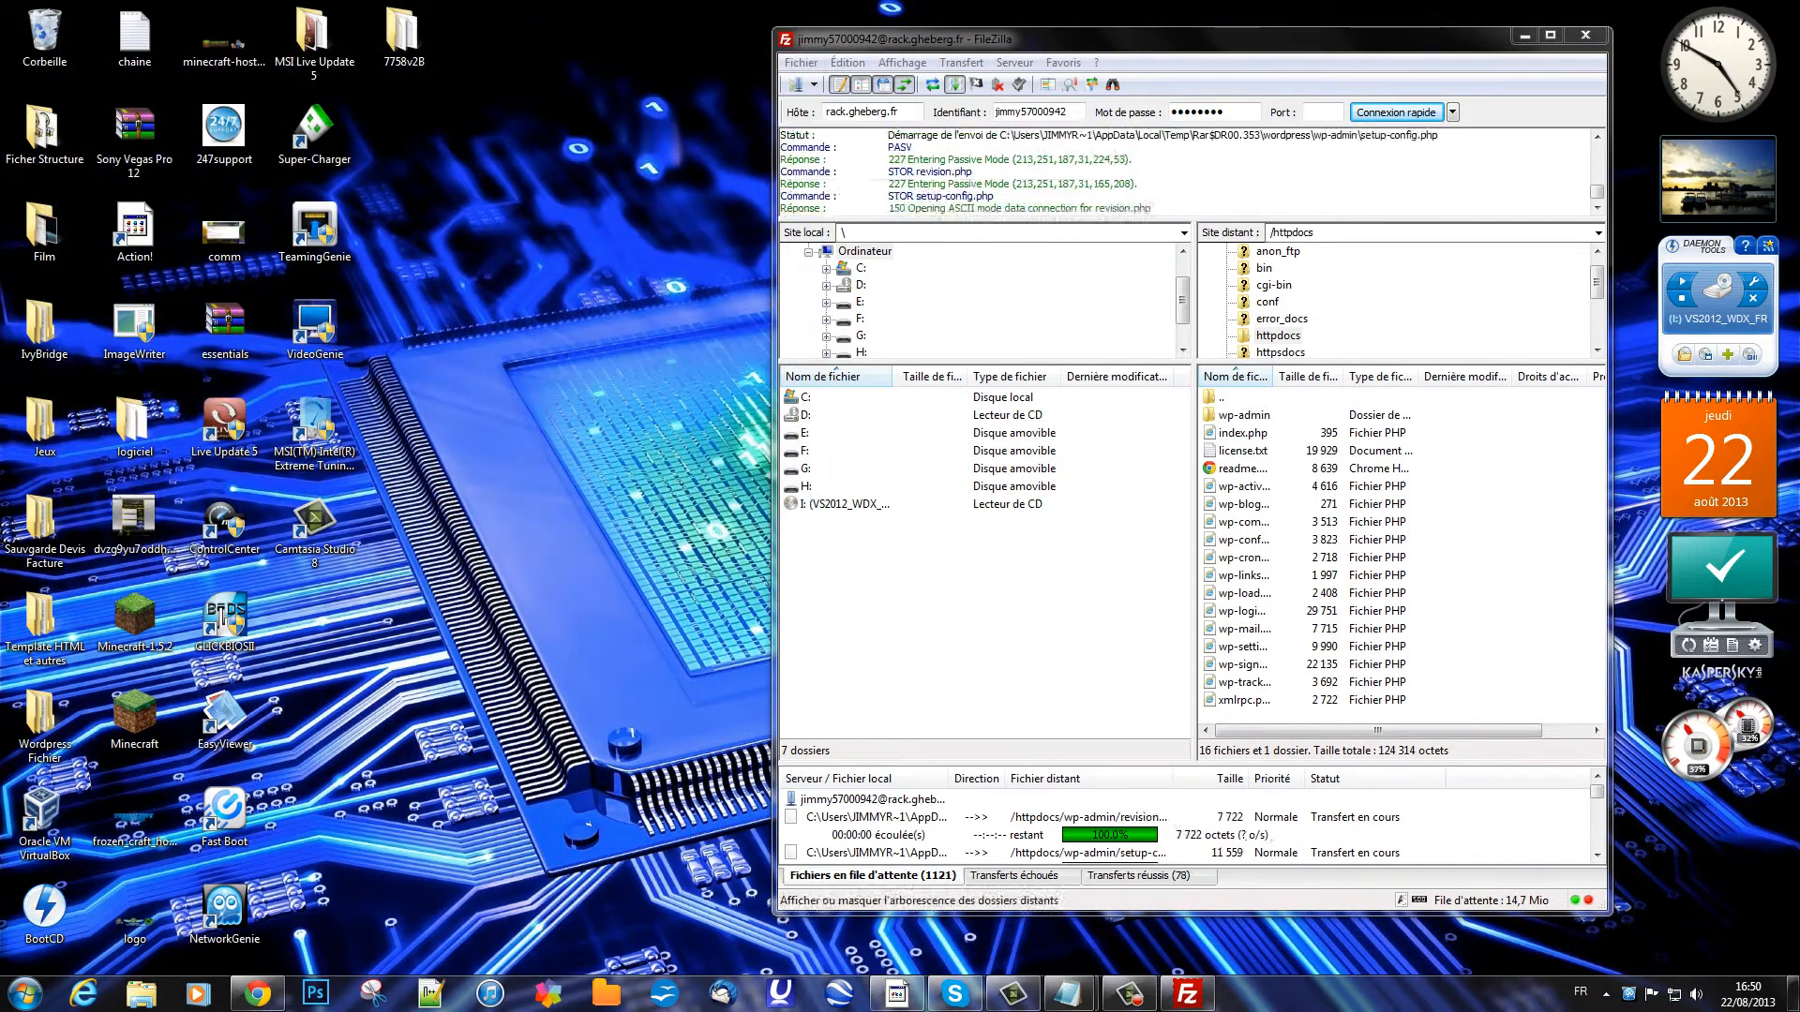
{"action": "double_click", "coordinate": [937, 38]}
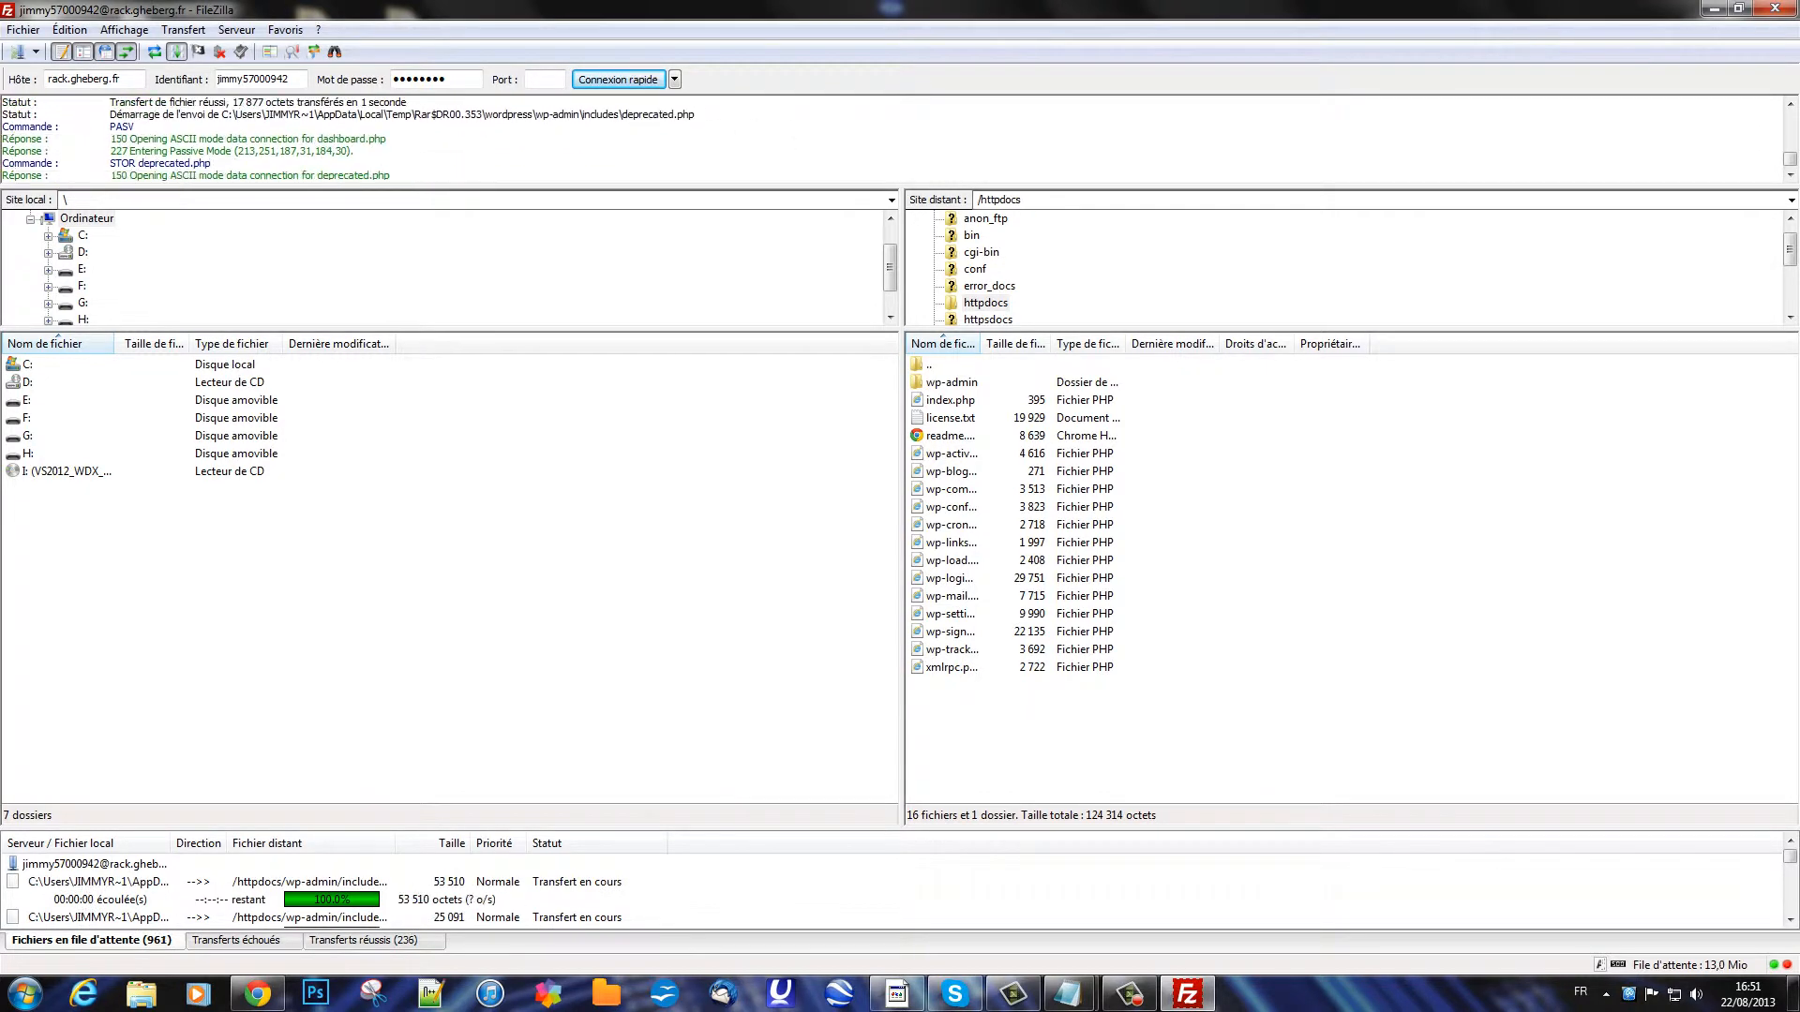
Step: Check the Transferts réussis tab for 1199 successful transfers, then return to the empty queue
{"action": "left_click", "coordinate": [1129, 994]}
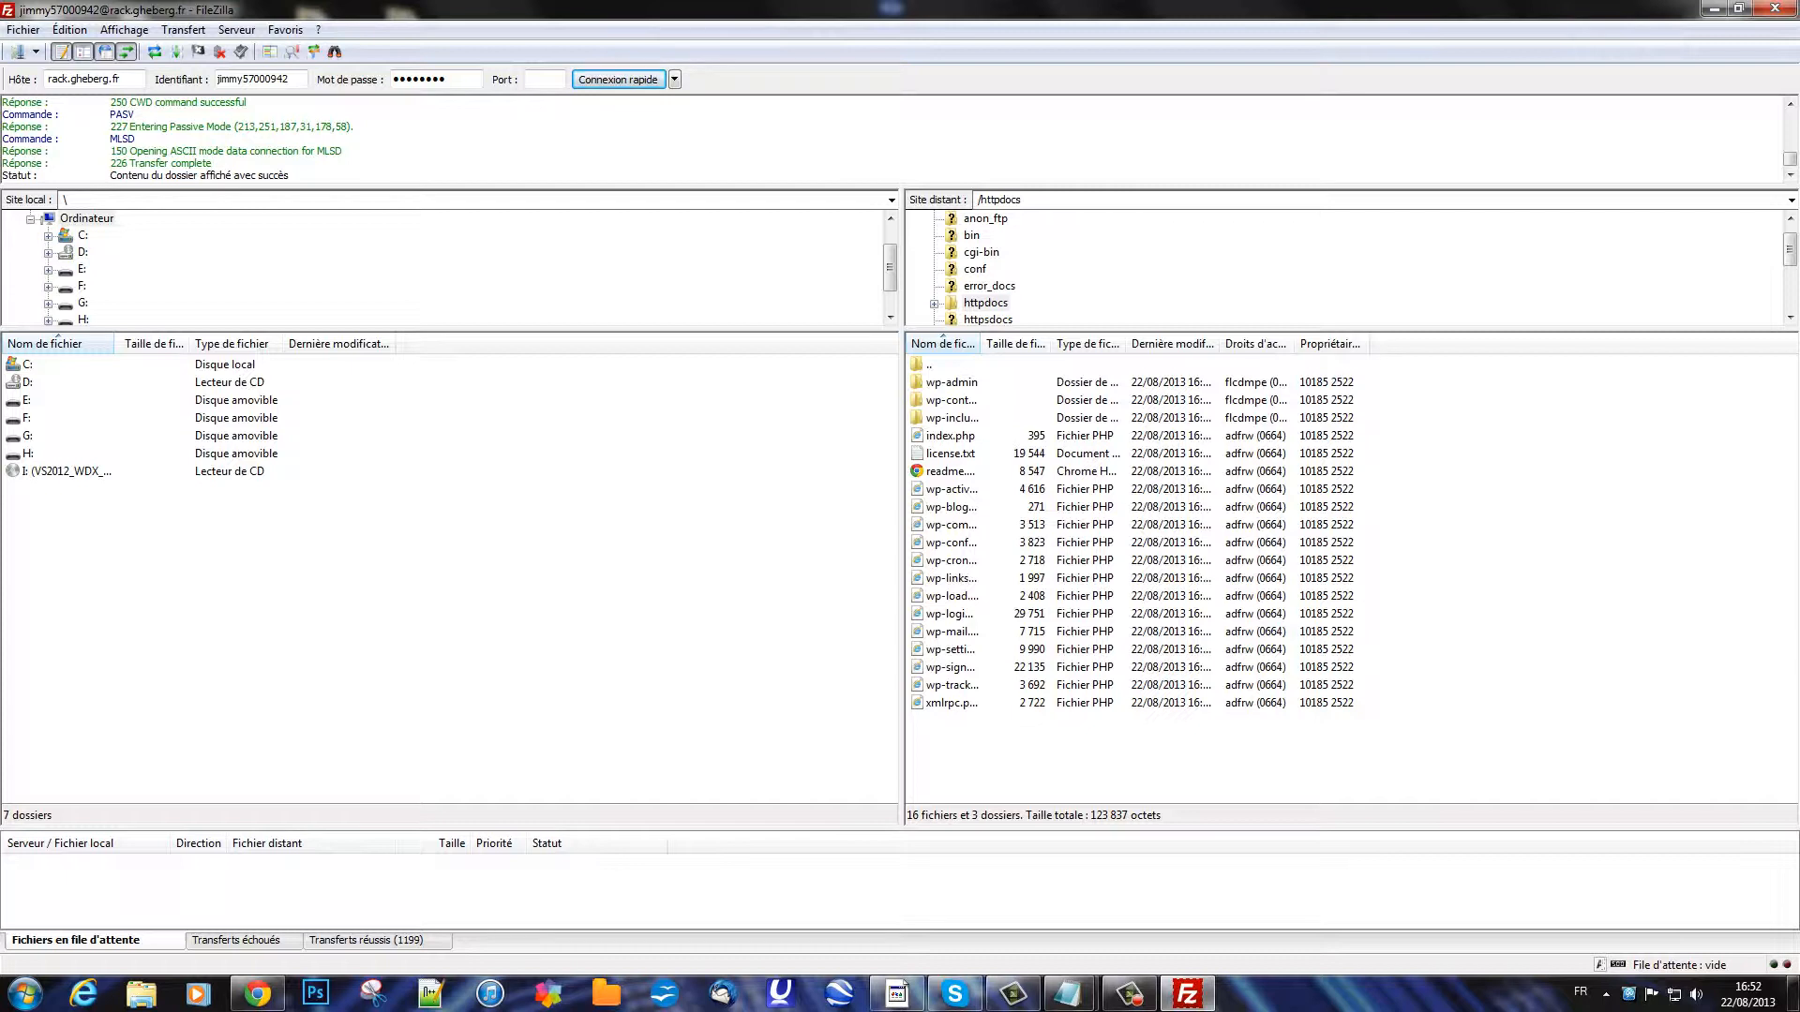
{"action": "left_click", "coordinate": [366, 940]}
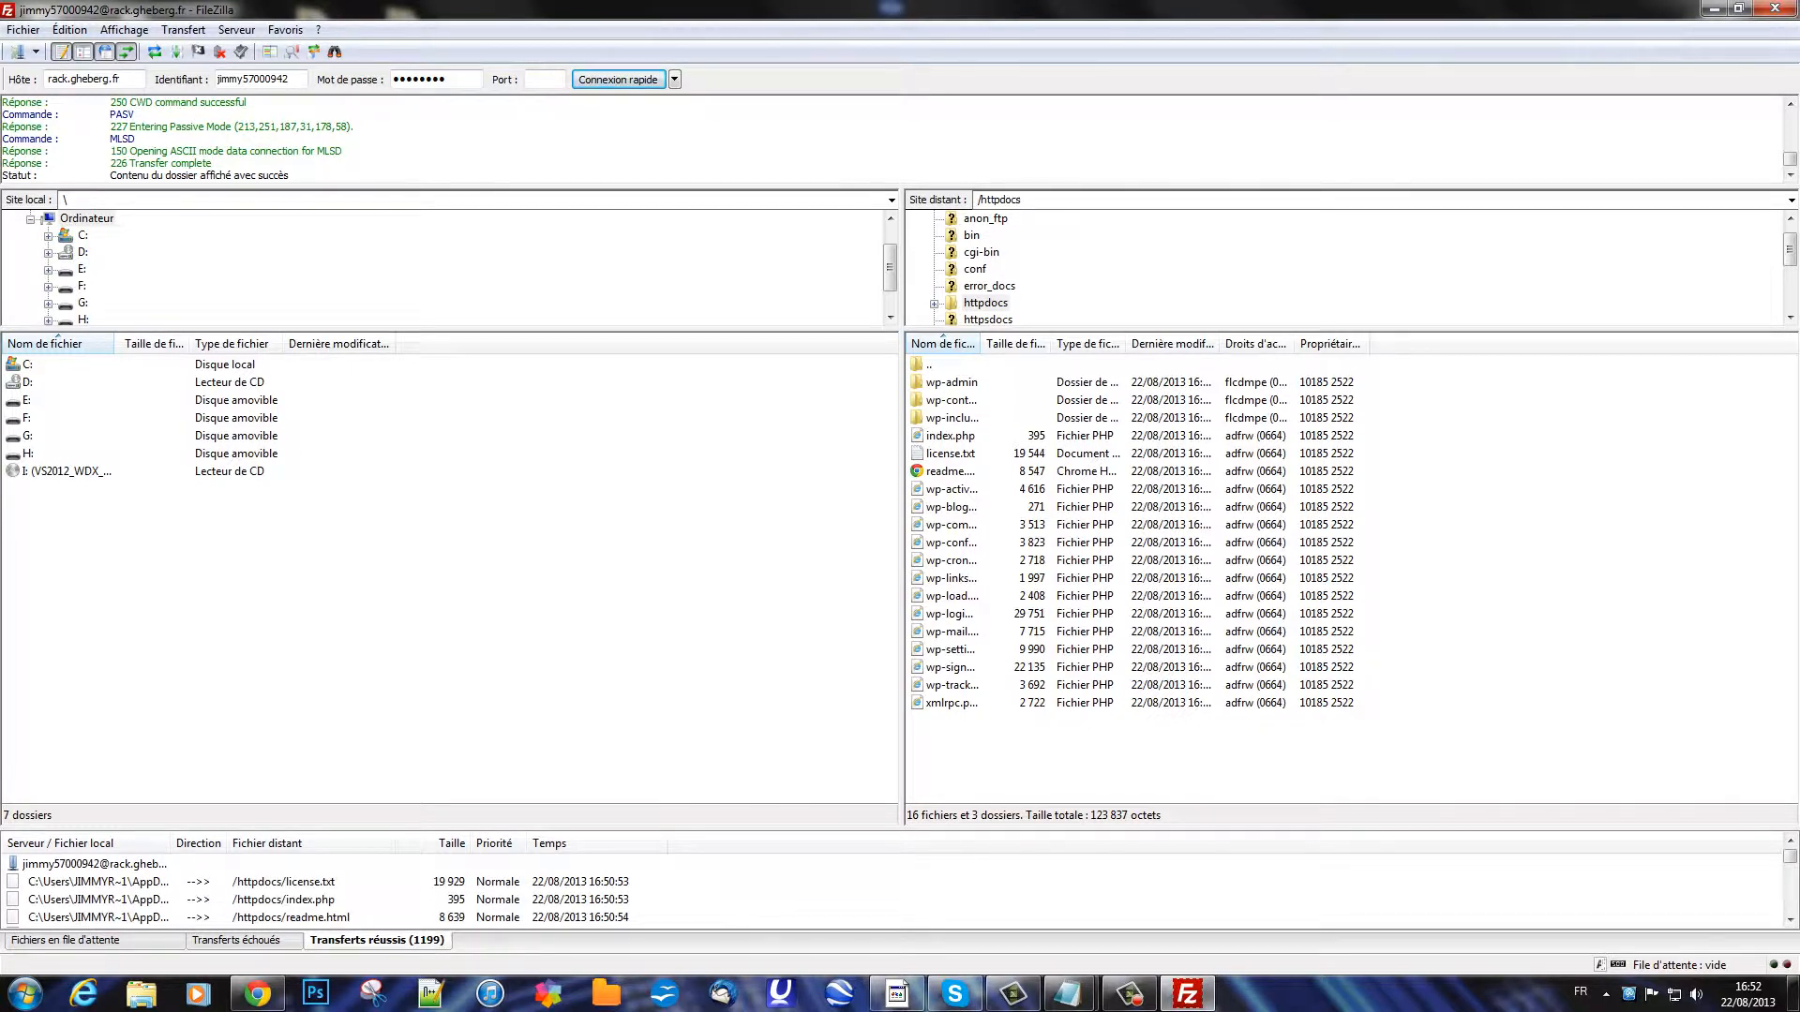
{"action": "left_click", "coordinate": [75, 940]}
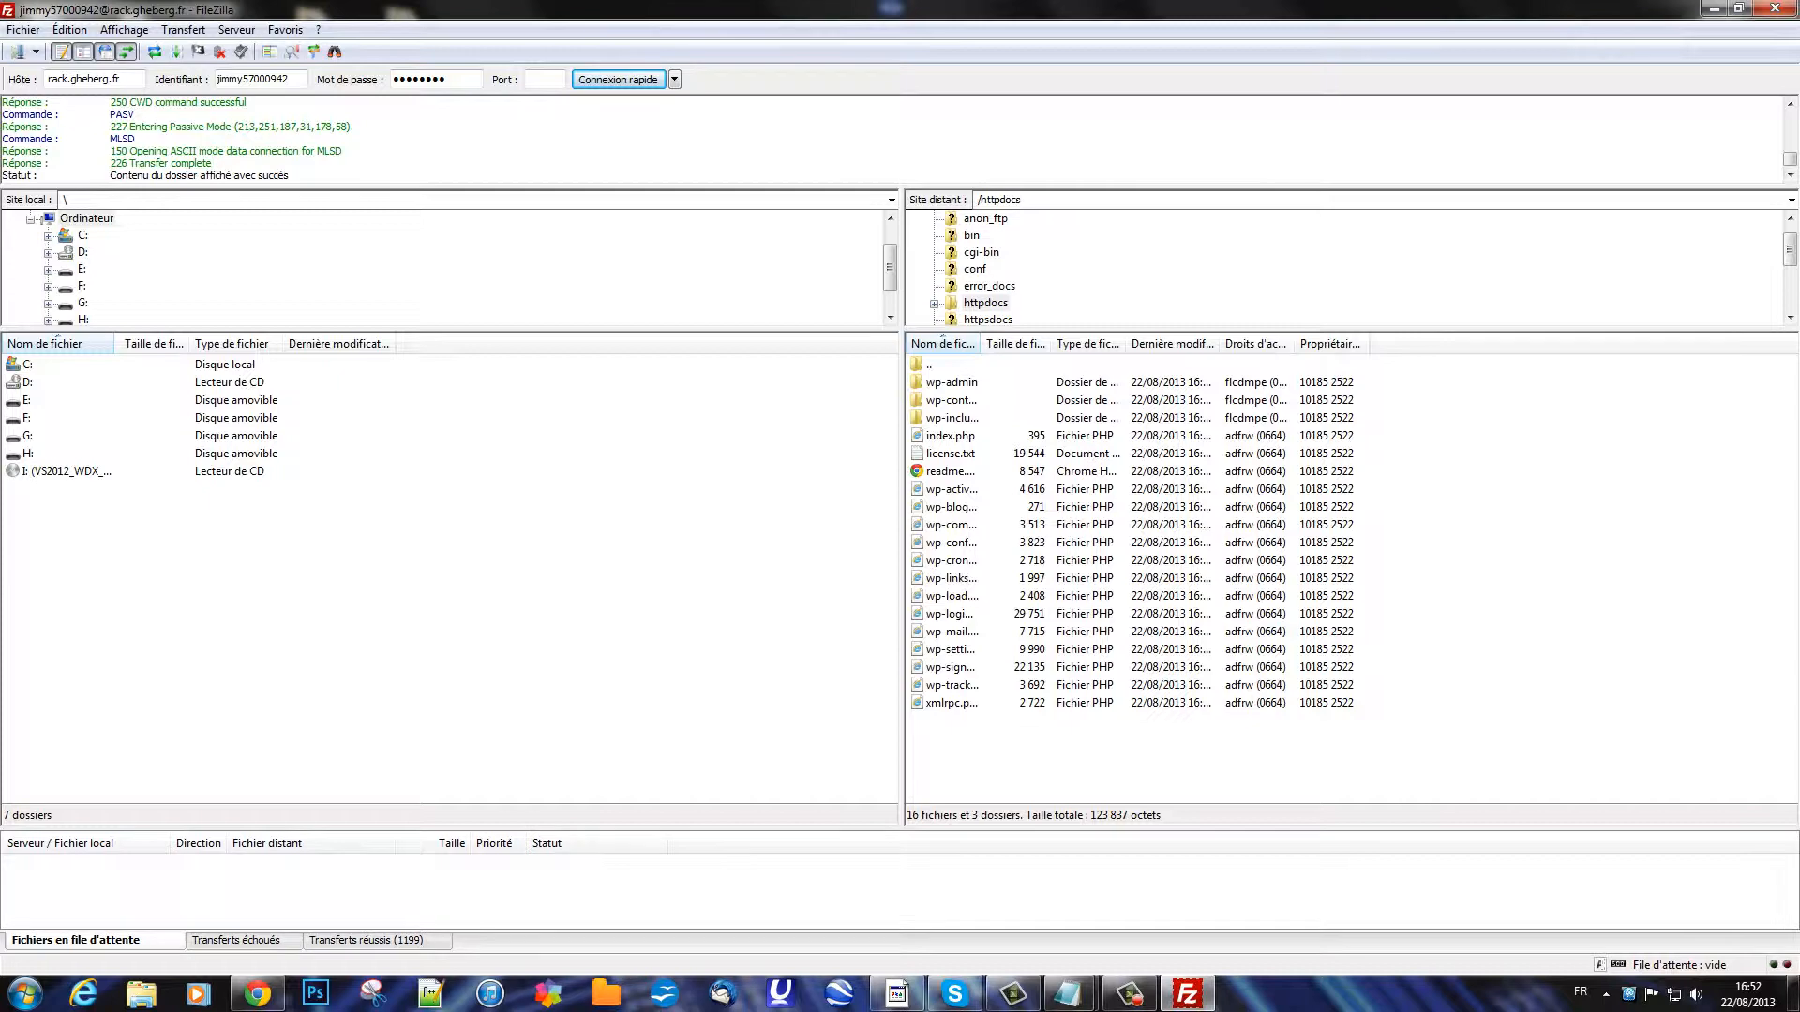
Step: Select the uploaded WordPress files and folders, including wp-admin, in the remote httpdocs list
{"action": "left_click_drag", "start_coordinate": [1082, 727], "coordinate": [977, 399]}
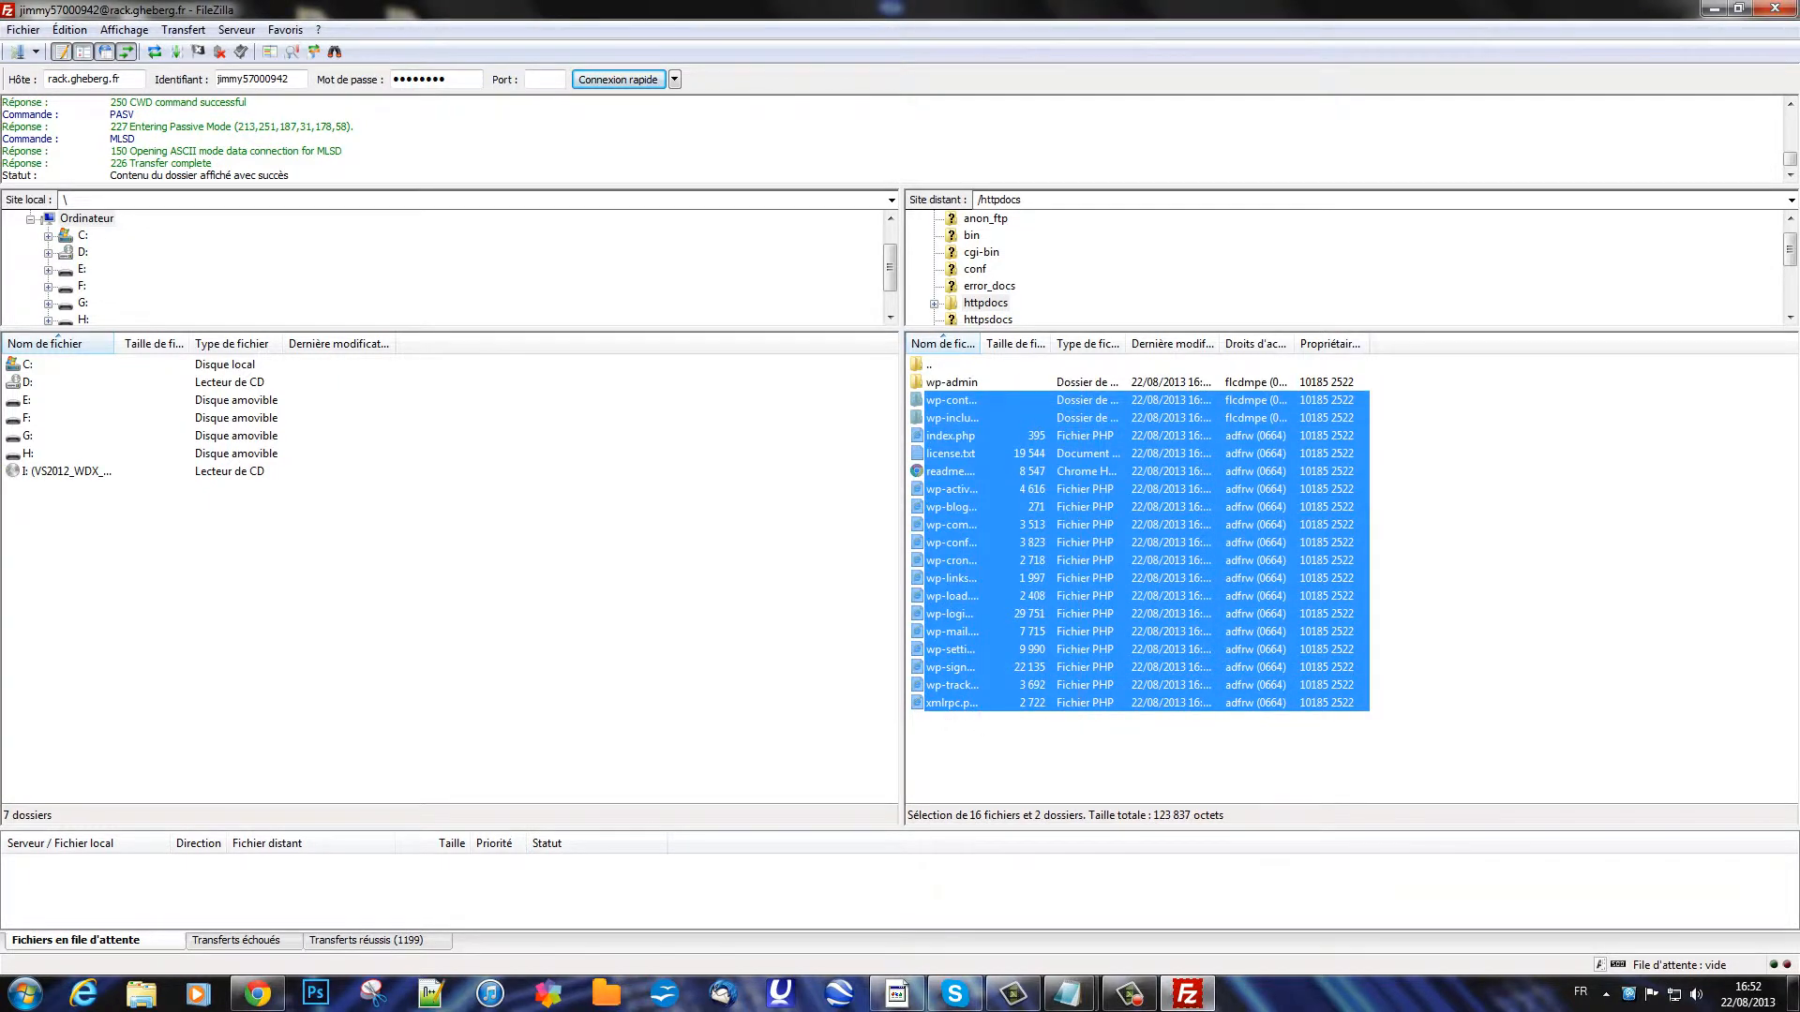
{"action": "left_click", "coordinate": [1125, 750]}
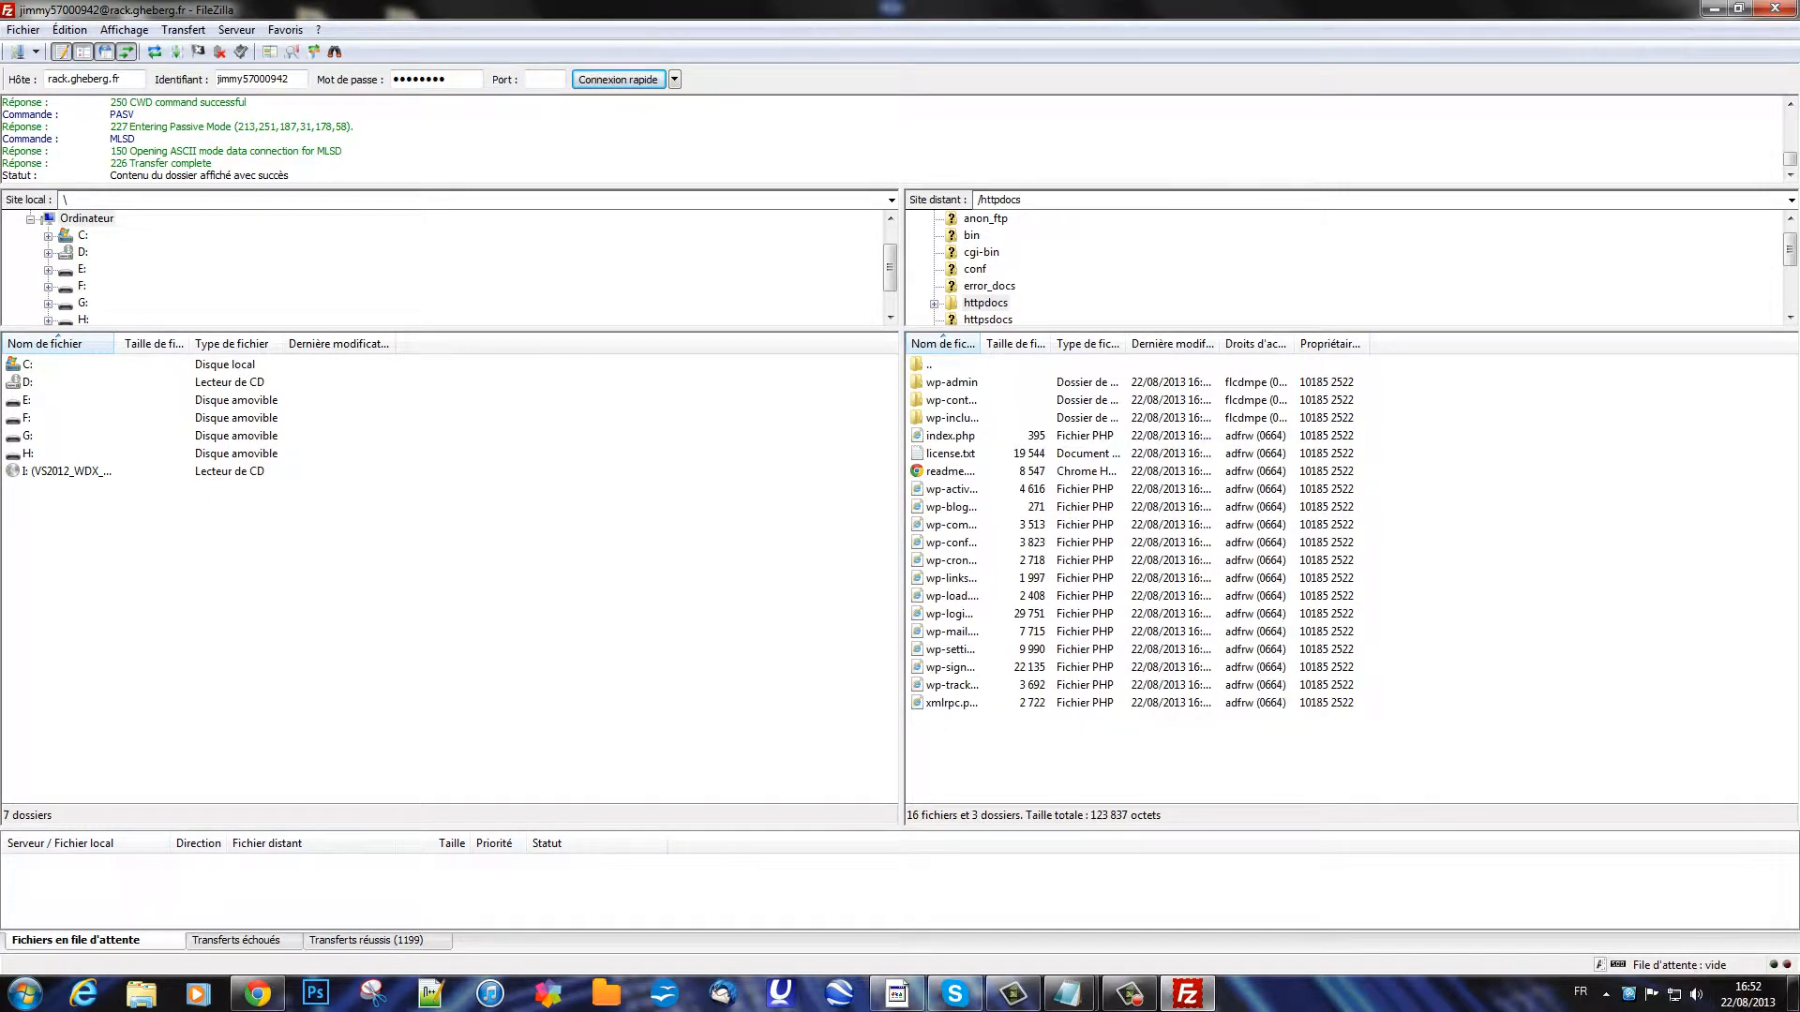
{"action": "left_click_drag", "start_coordinate": [1252, 736], "coordinate": [1010, 377]}
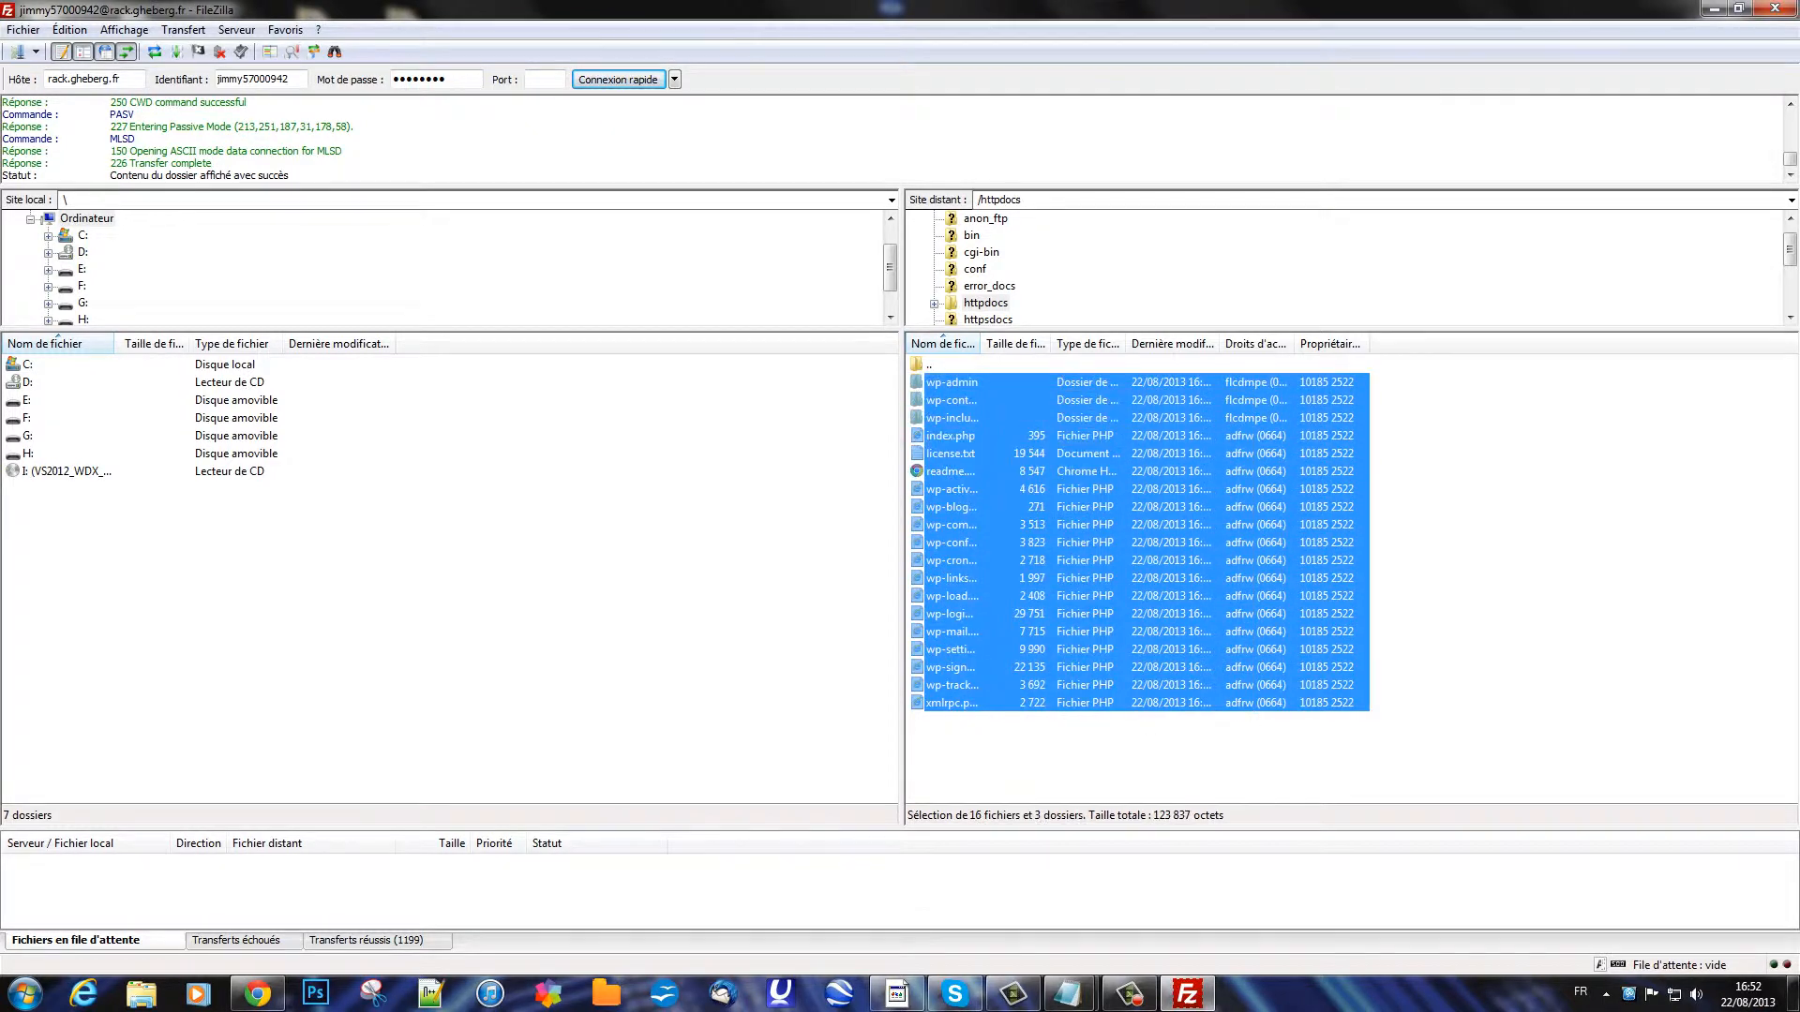
{"action": "left_click", "coordinate": [1125, 749]}
{"action": "left_click_drag", "start_coordinate": [1143, 733], "coordinate": [1041, 578]}
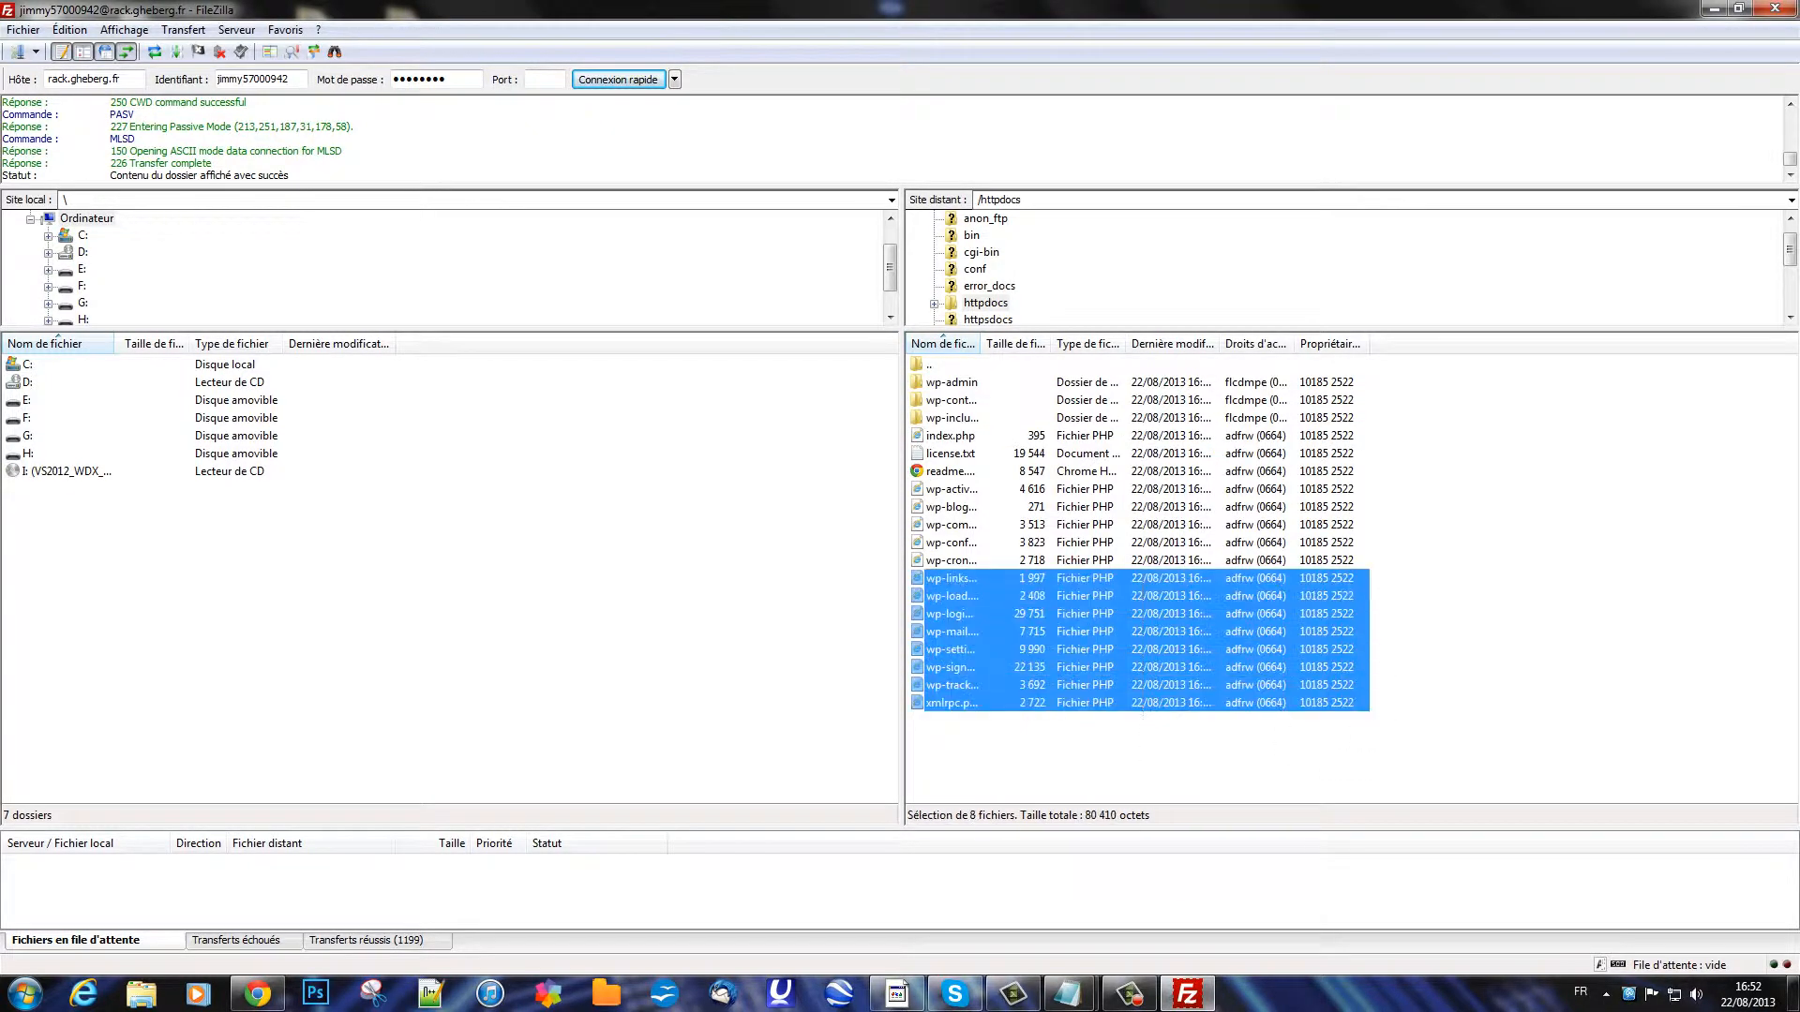
{"action": "left_click_drag", "start_coordinate": [1371, 772], "coordinate": [978, 527]}
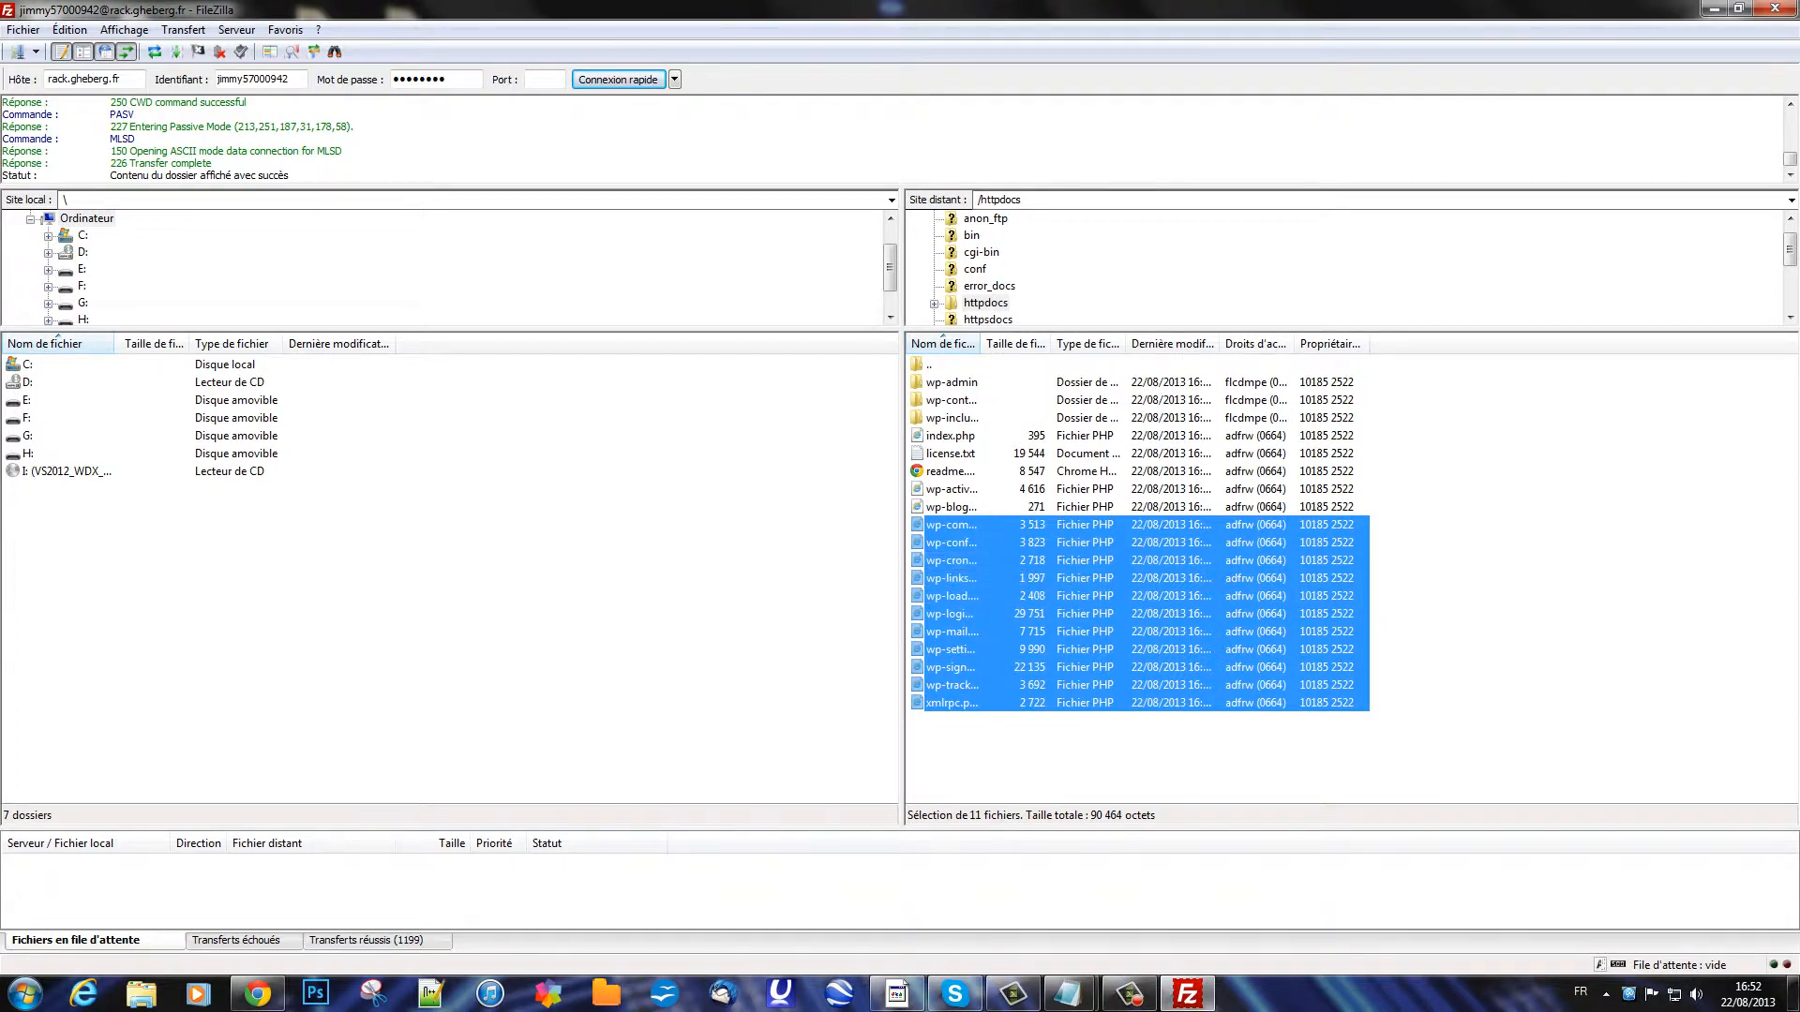
{"action": "left_click_drag", "start_coordinate": [1346, 740], "coordinate": [998, 379]}
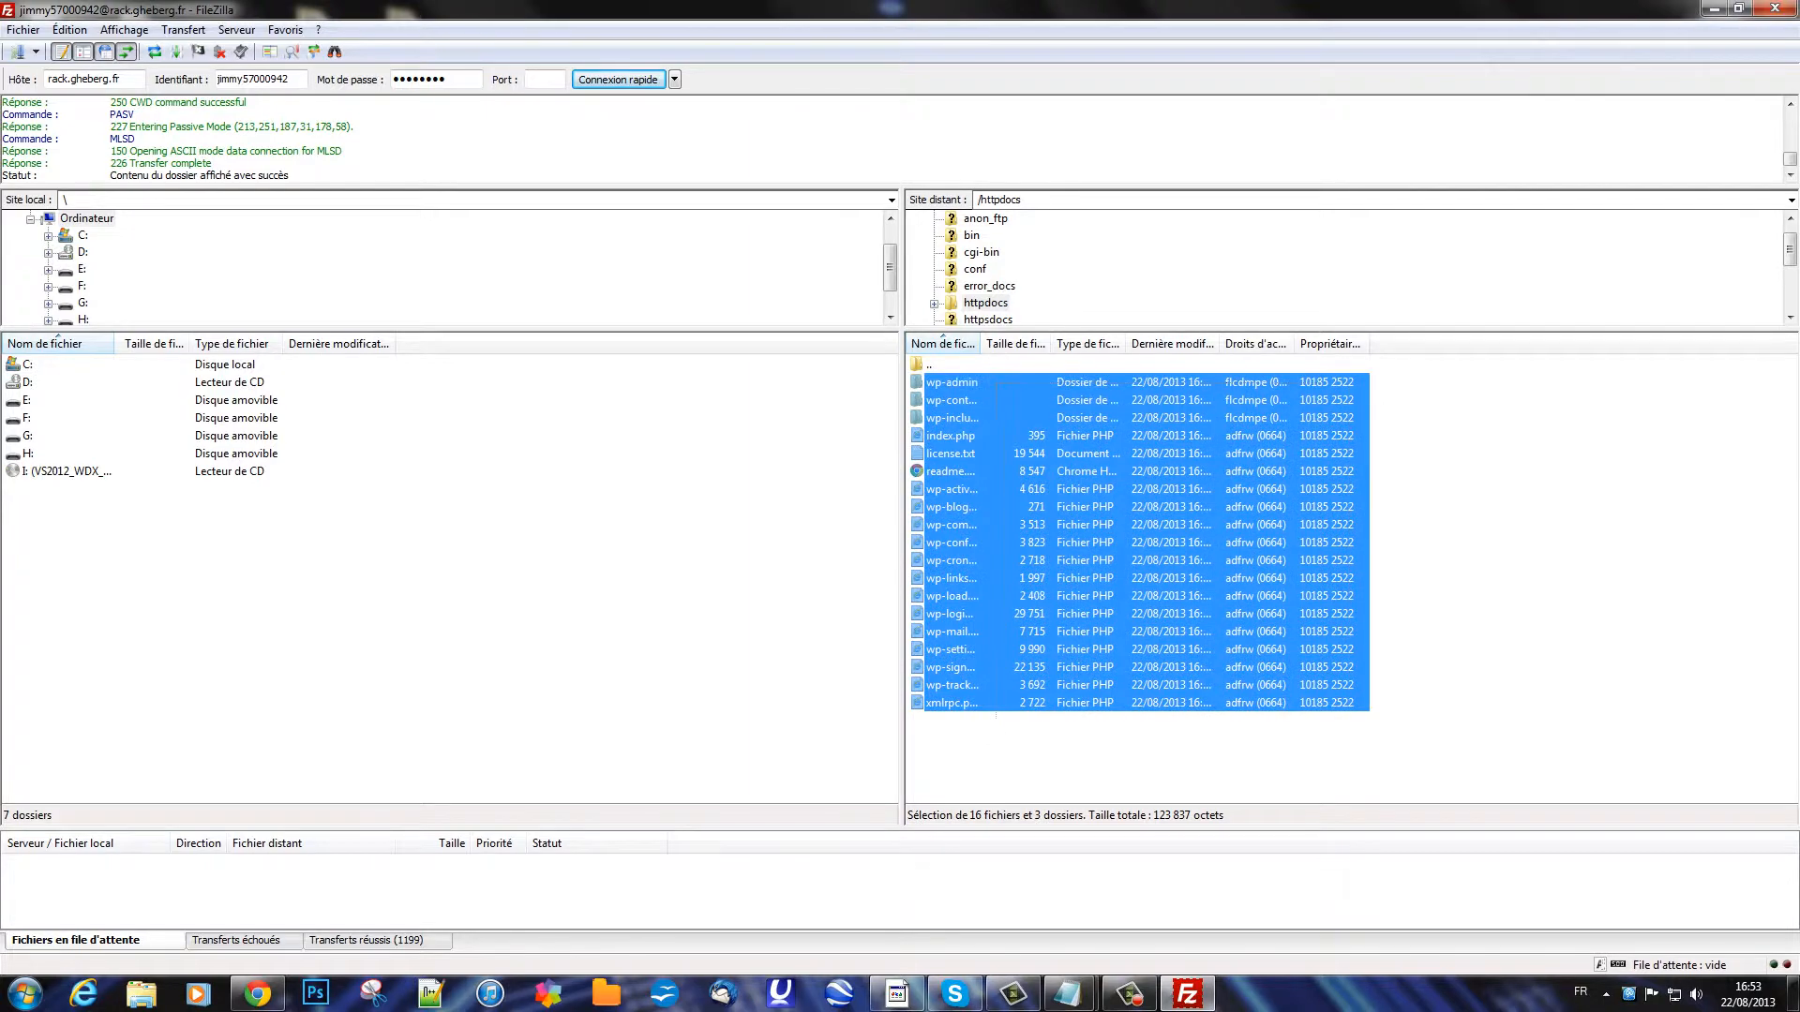
{"action": "left_click_drag", "start_coordinate": [675, 9], "coordinate": [423, 45]}
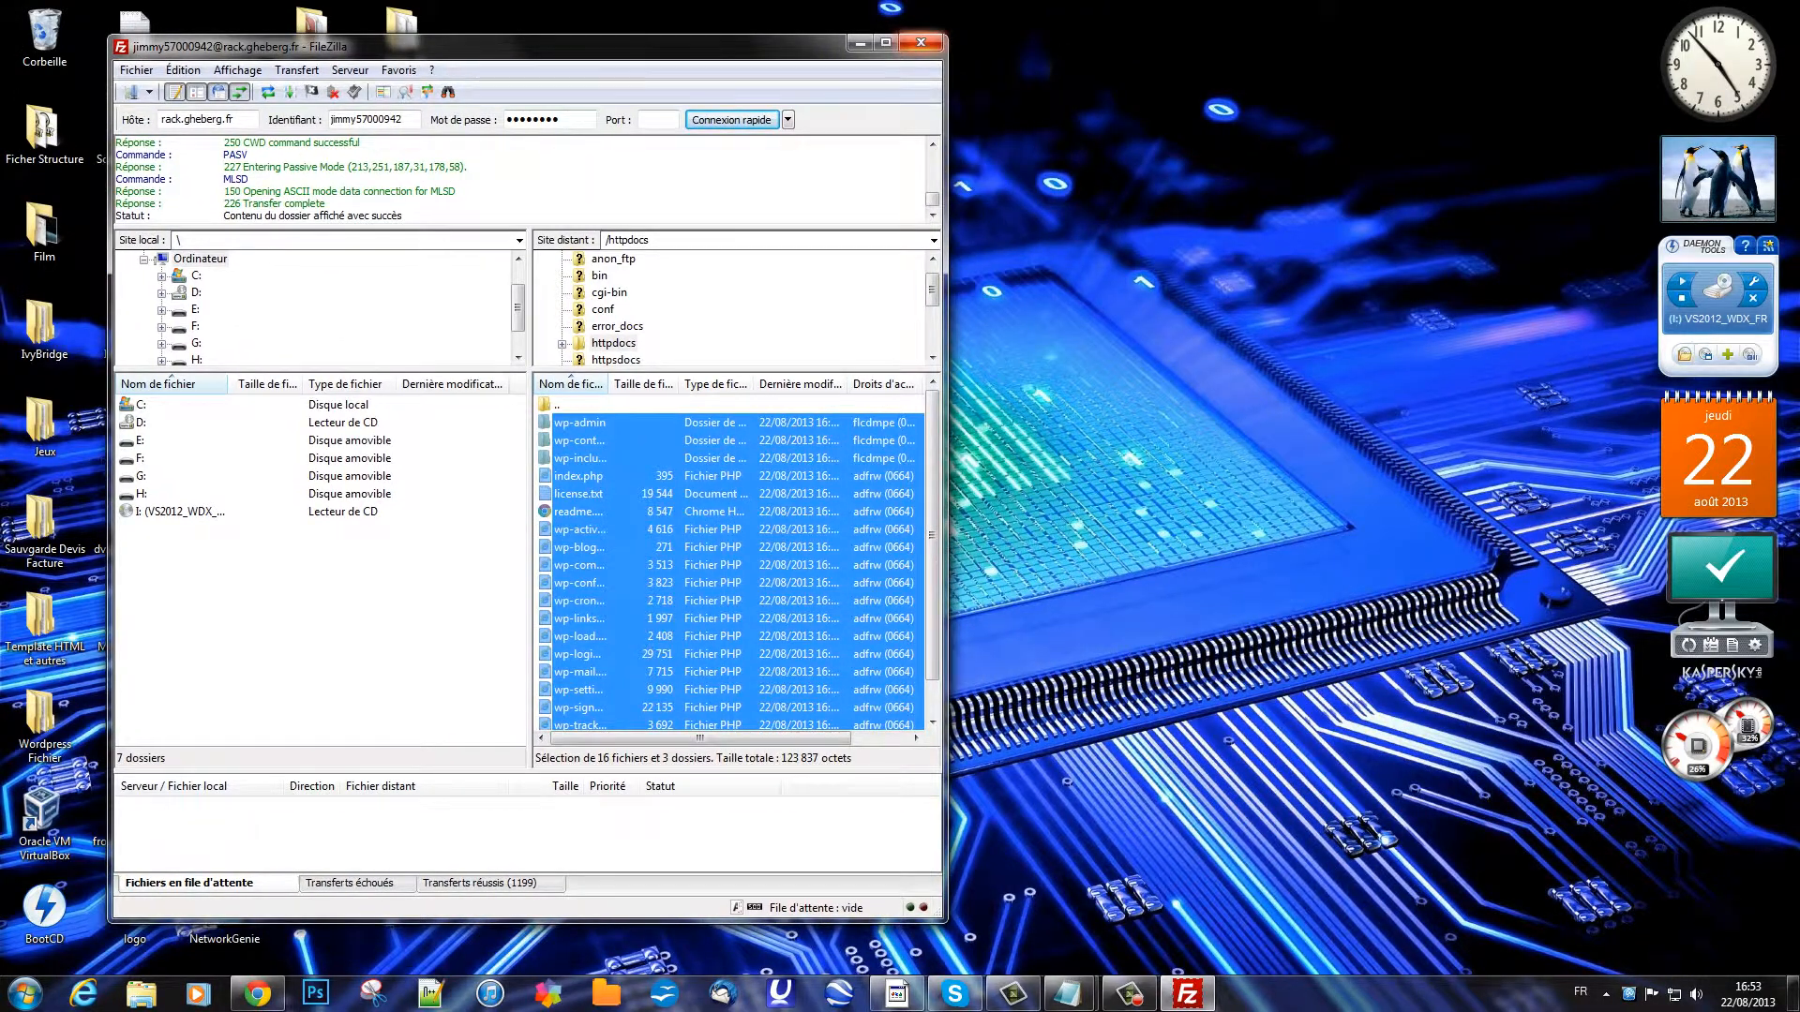
Step: Close FileZilla and load the new WordPress site in a maximised Chrome tab
{"action": "left_click", "coordinate": [920, 42]}
{"action": "left_click", "coordinate": [258, 993]}
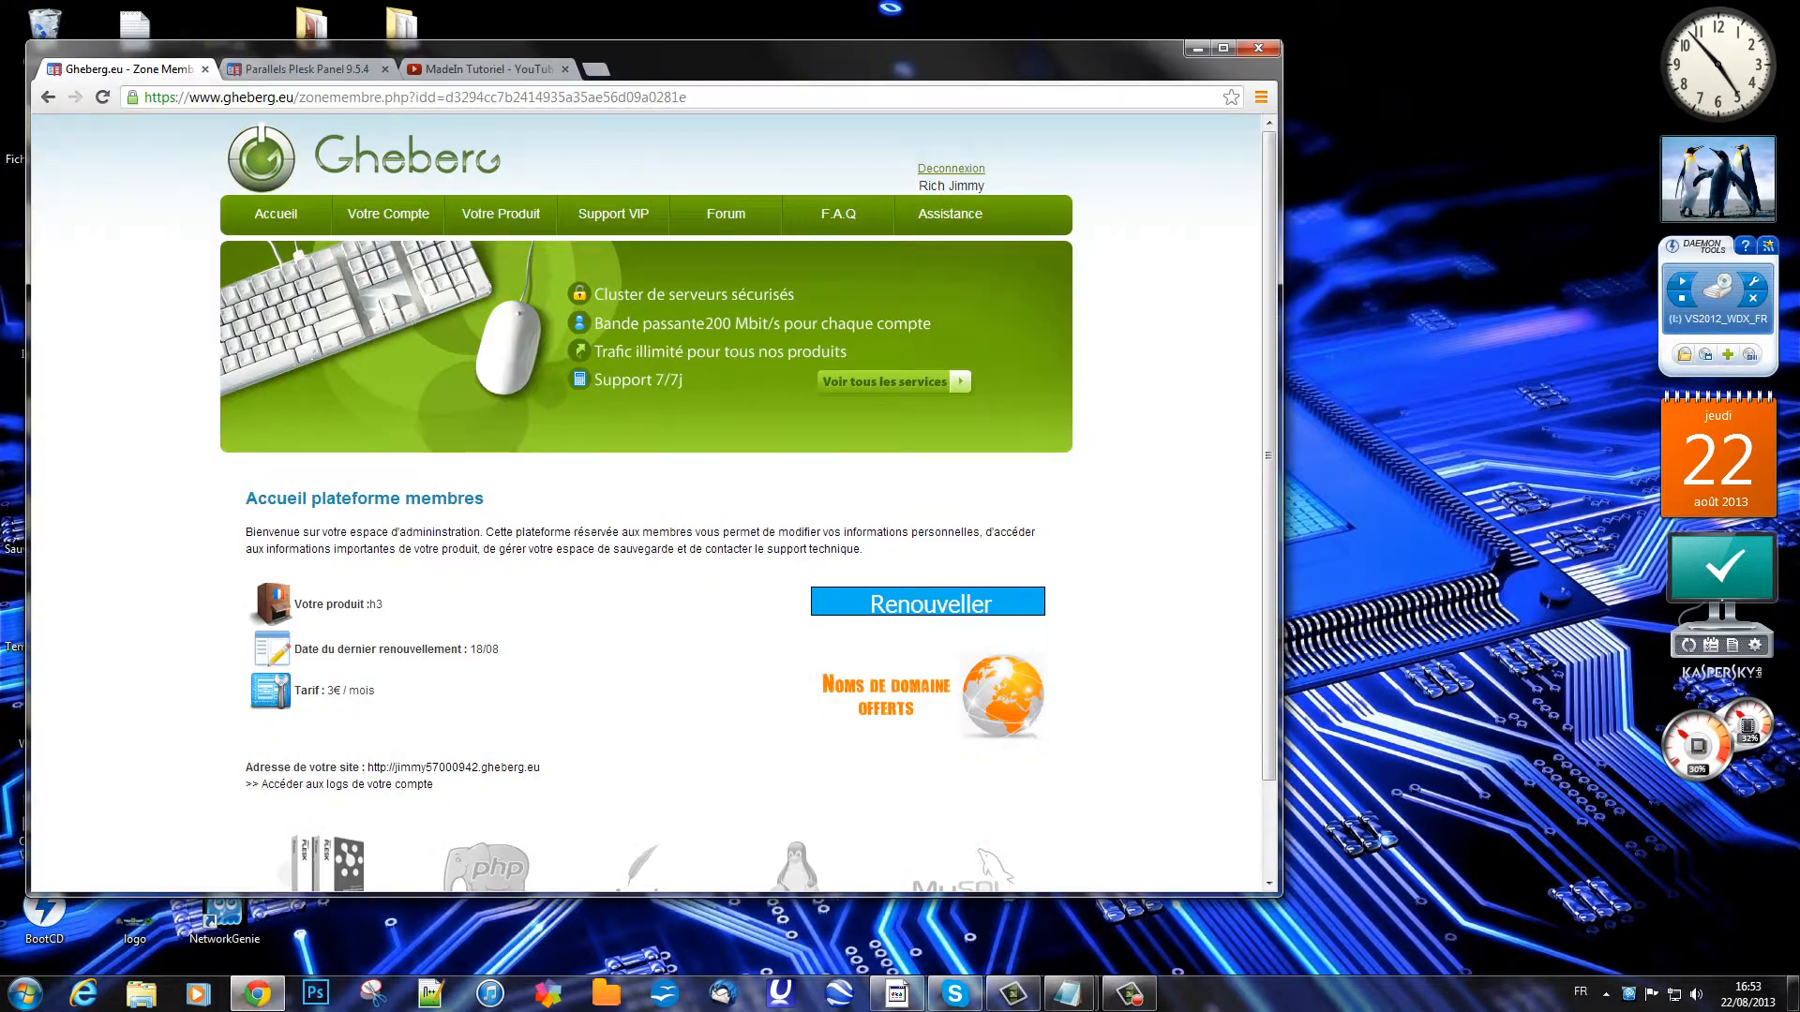
{"action": "scroll", "coordinate": [647, 562], "scroll_direction": "down", "scroll_amount": 2}
{"action": "left_click", "coordinate": [454, 674]}
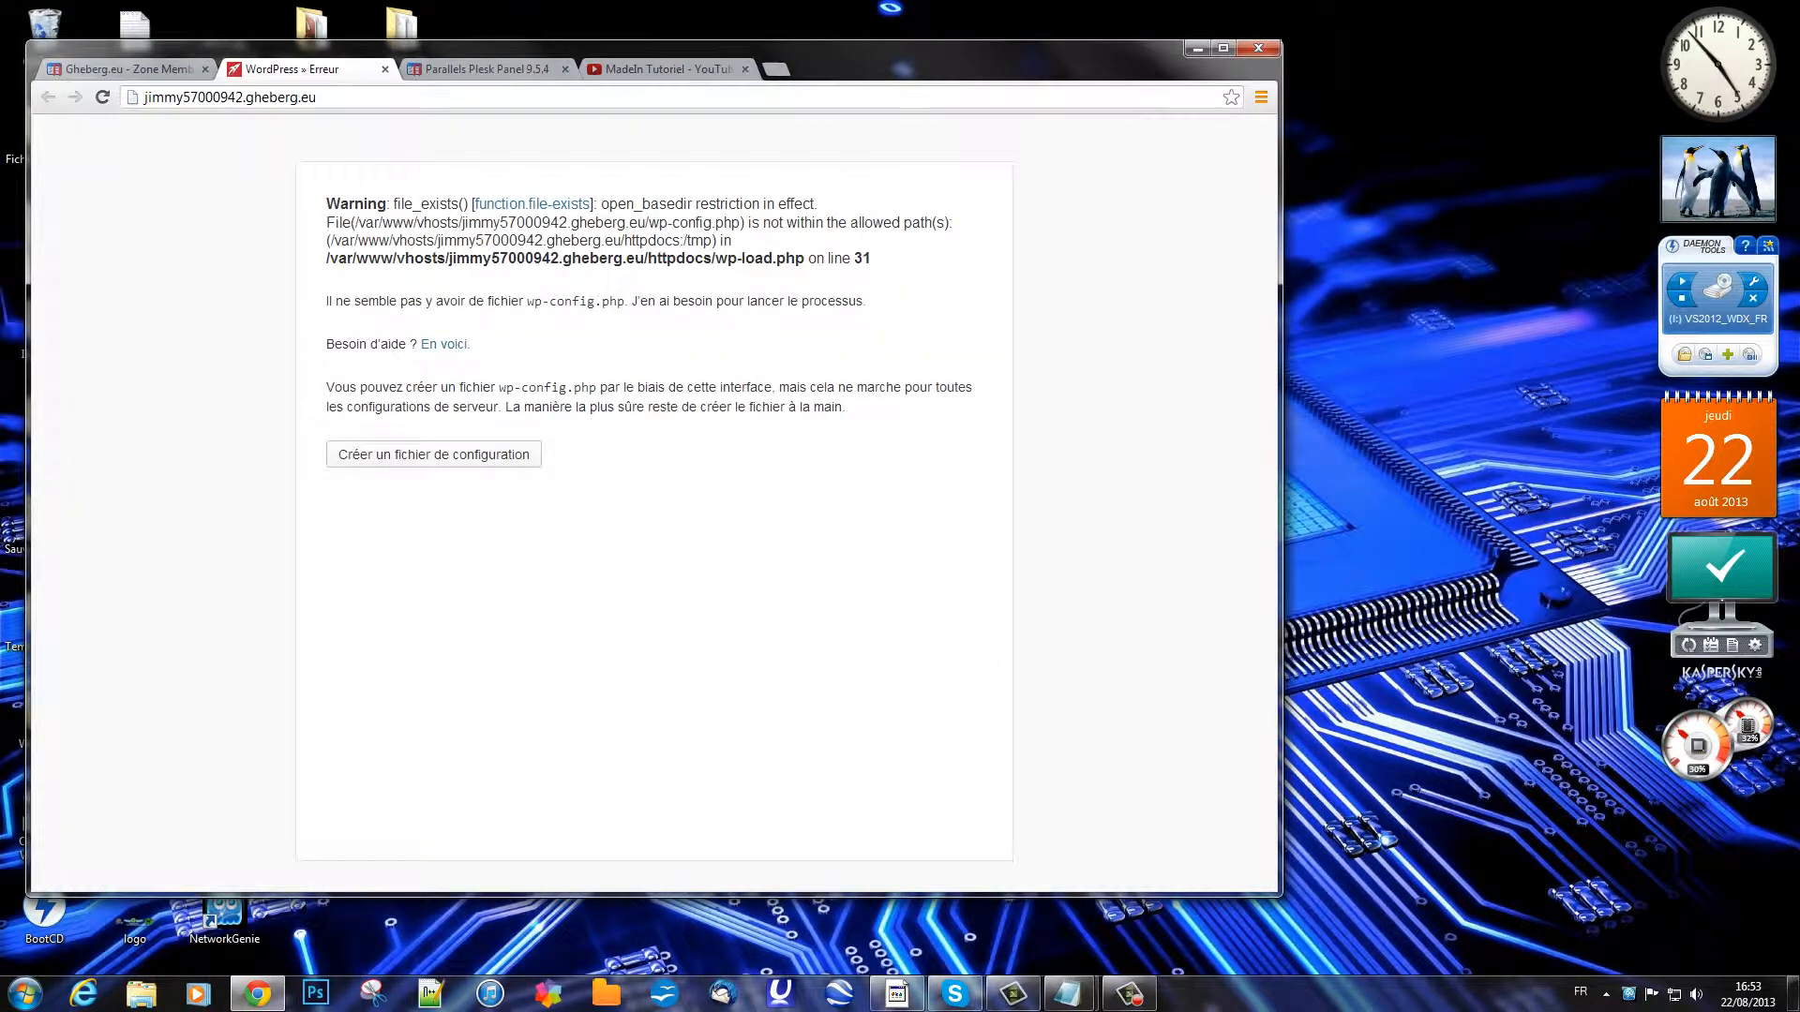
{"action": "left_click", "coordinate": [1224, 48]}
{"action": "left_click_drag", "start_coordinate": [571, 146], "coordinate": [1115, 248]}
{"action": "left_click", "coordinate": [1115, 253]}
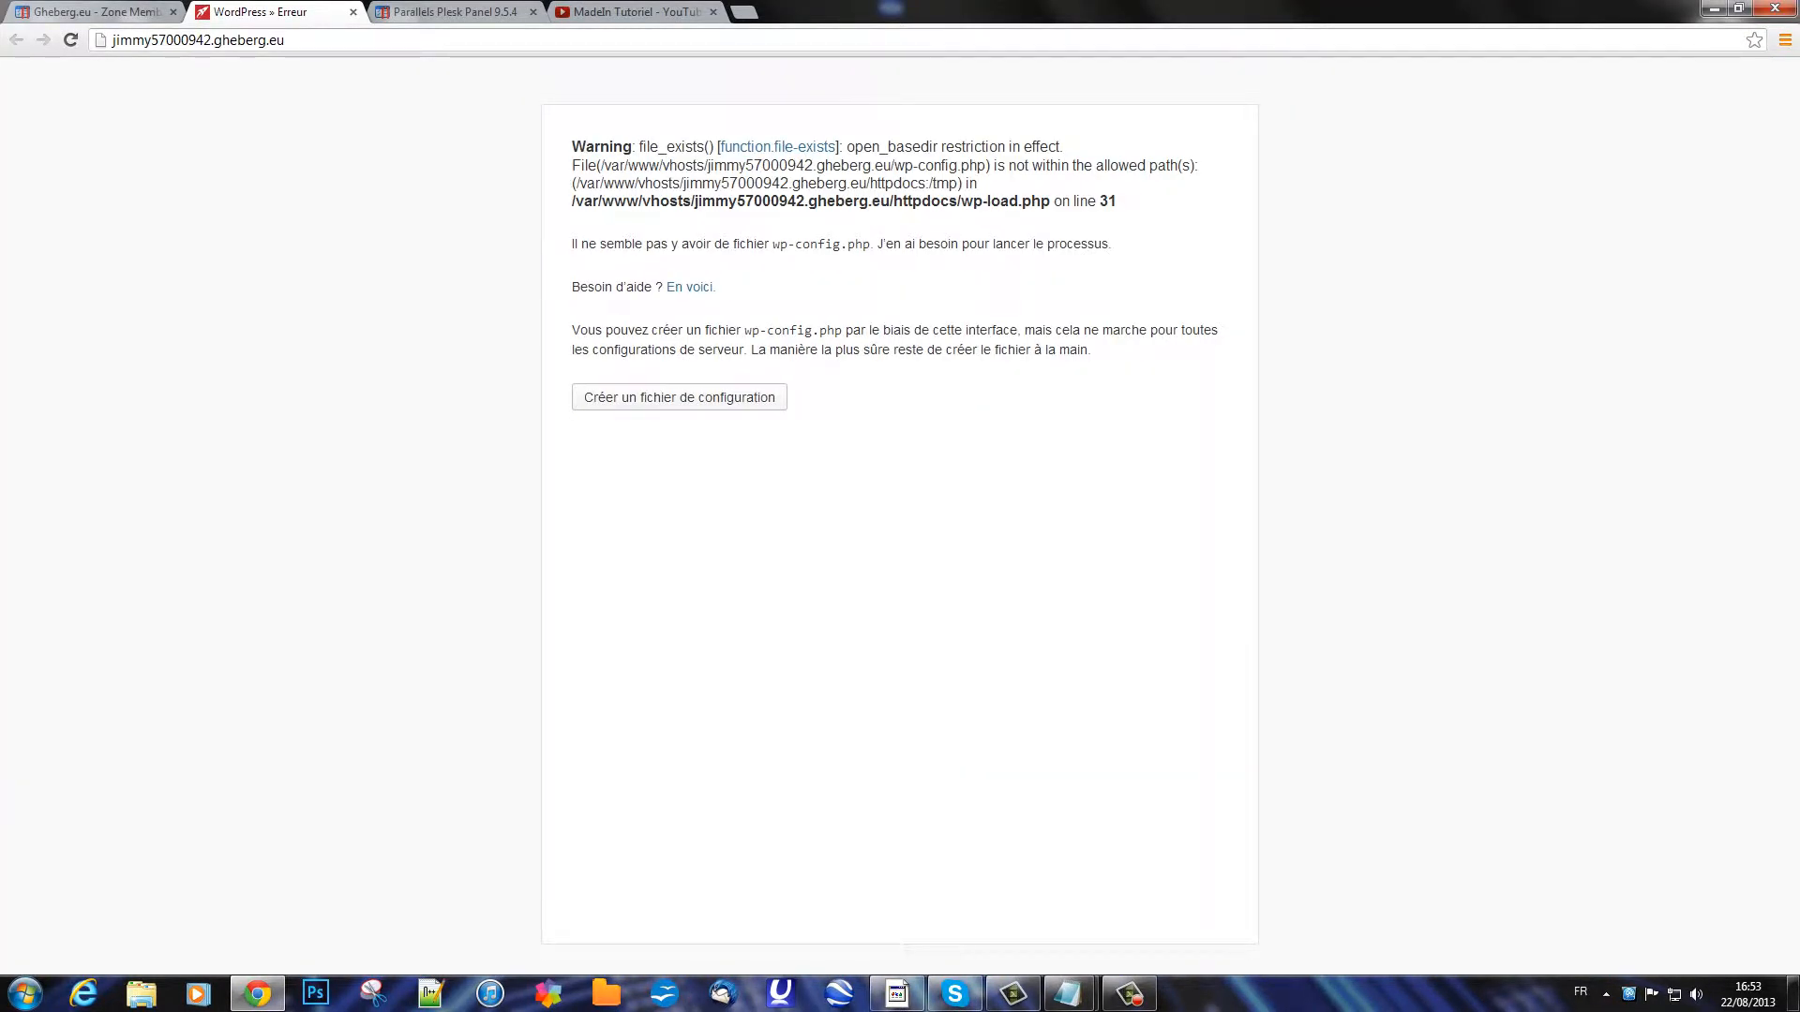
Step: Choose 'Créer un fichier de configuration' and 'C'est parti !' to reach the database form
{"action": "left_click", "coordinate": [678, 396]}
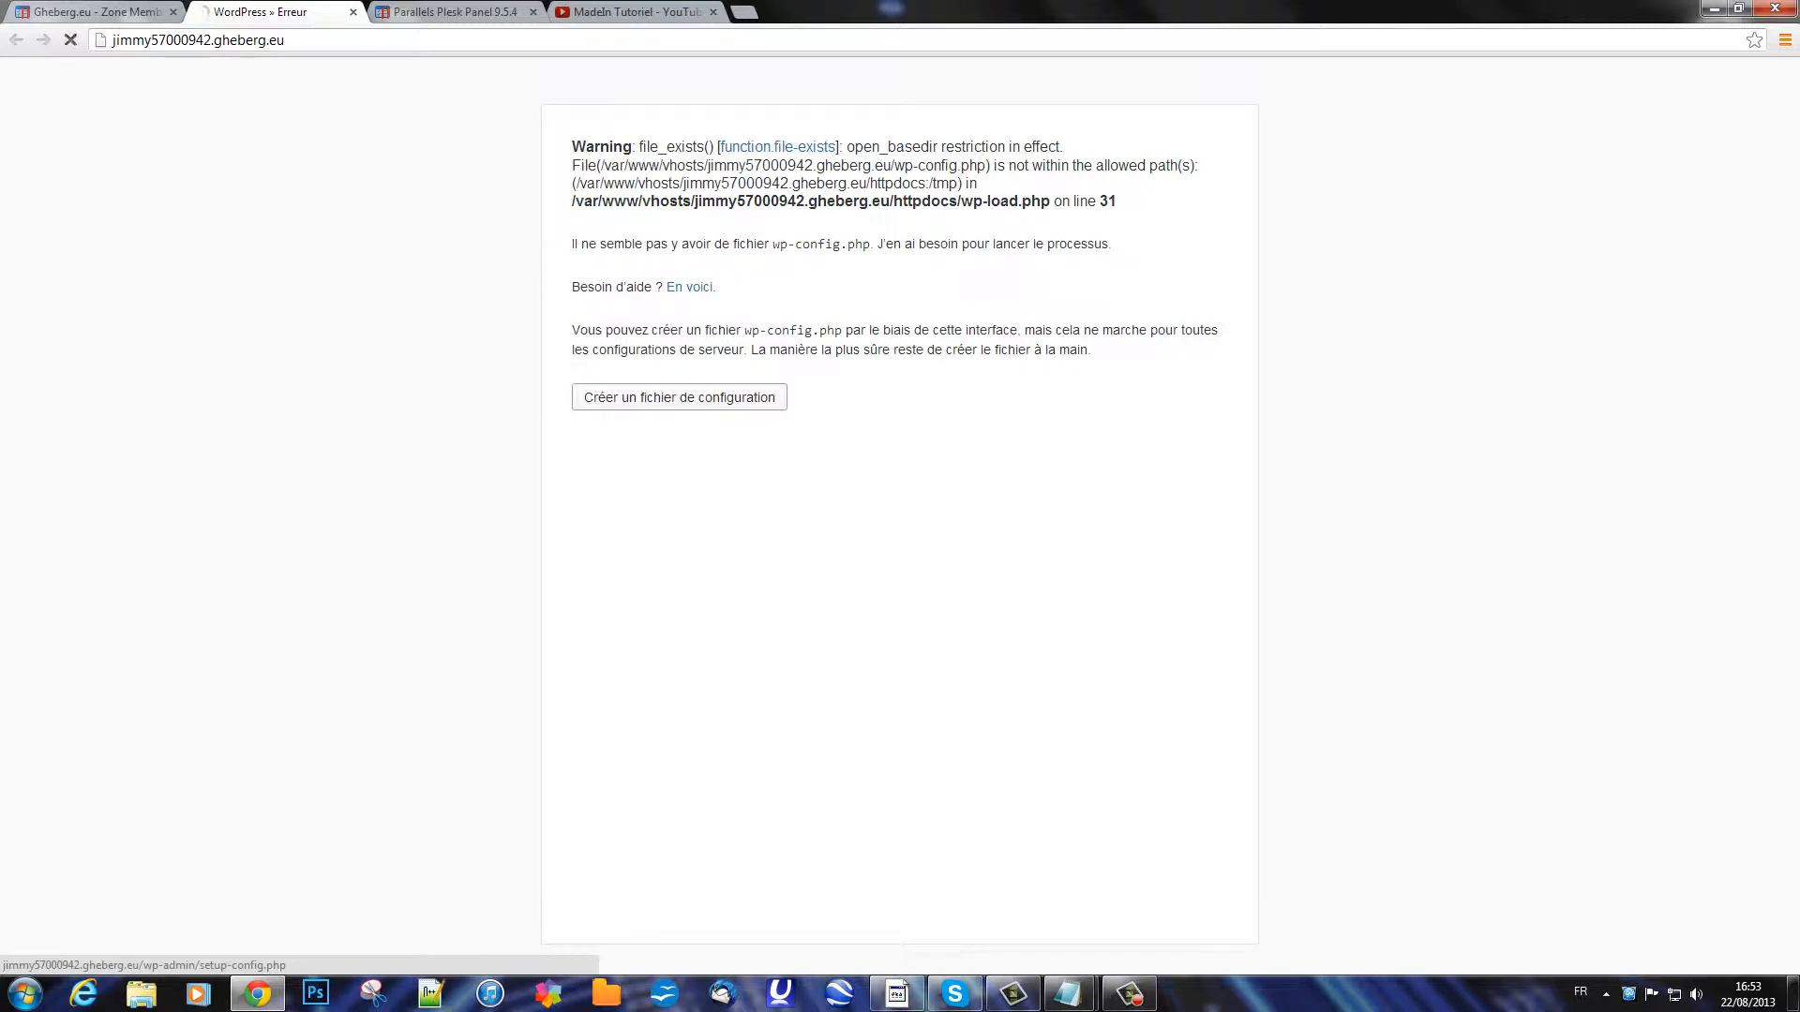
{"action": "left_click", "coordinate": [612, 569]}
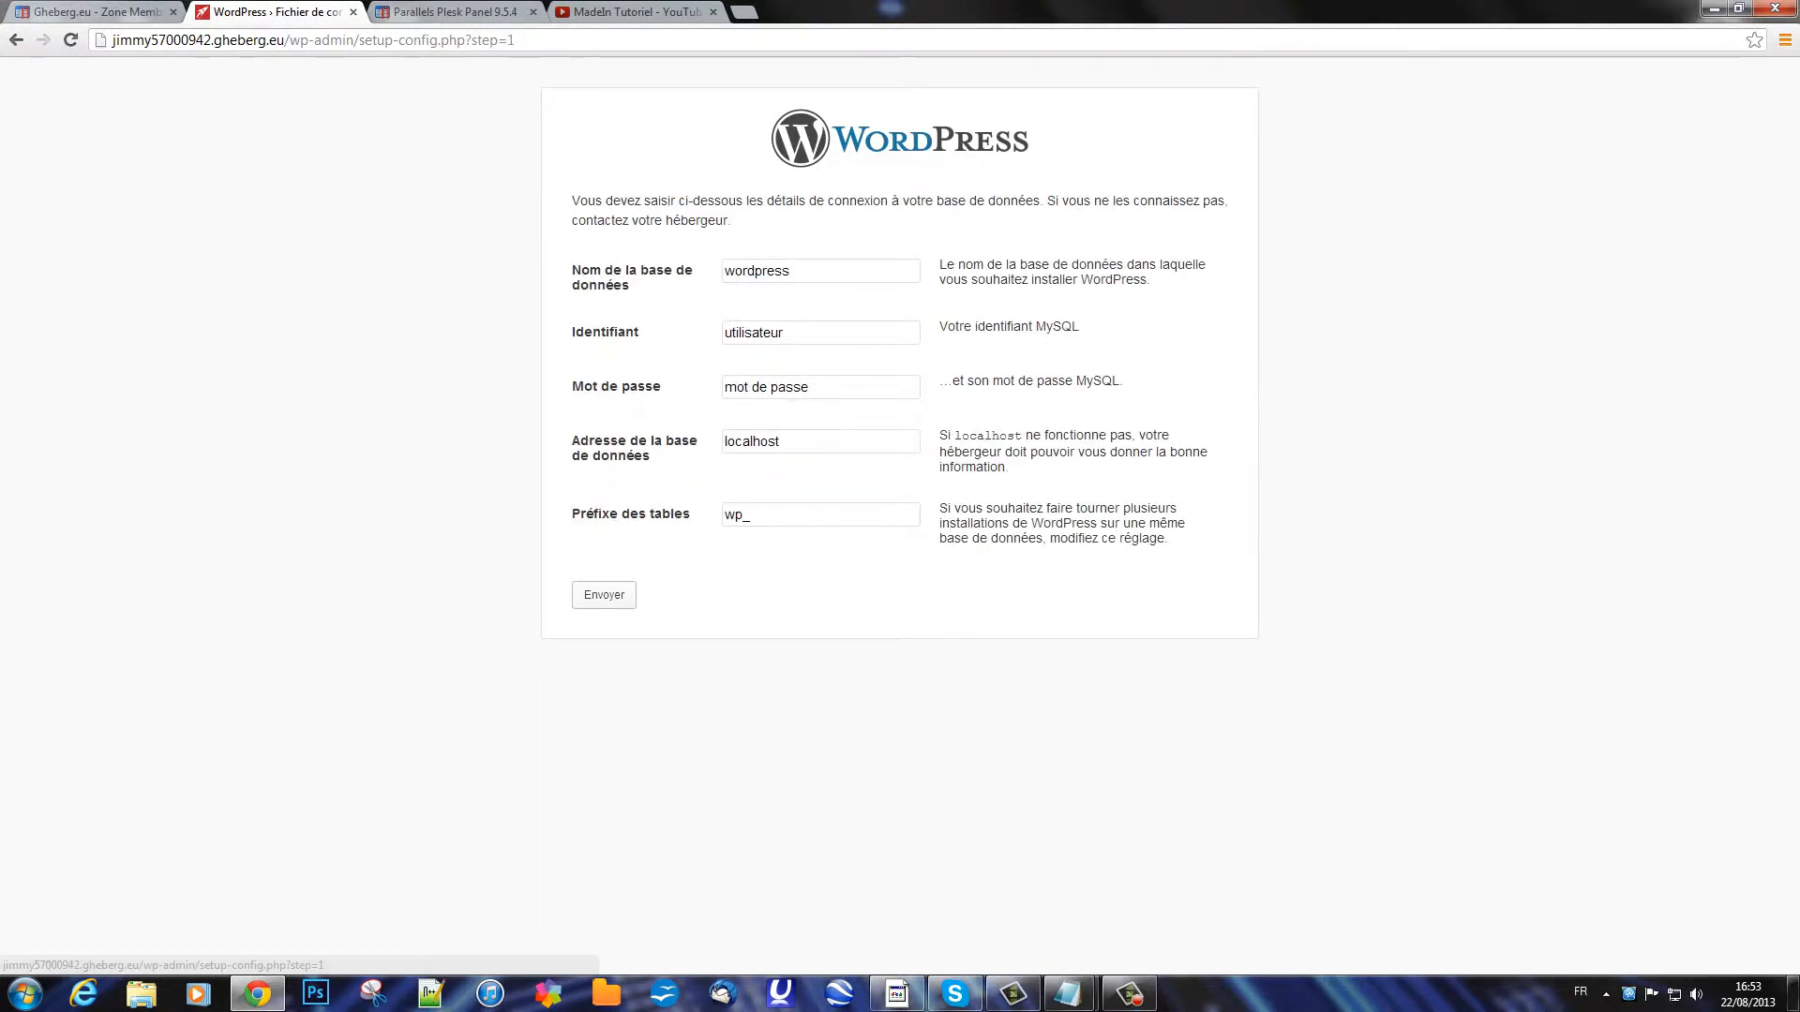
{"action": "left_click_drag", "start_coordinate": [804, 271], "coordinate": [718, 271]}
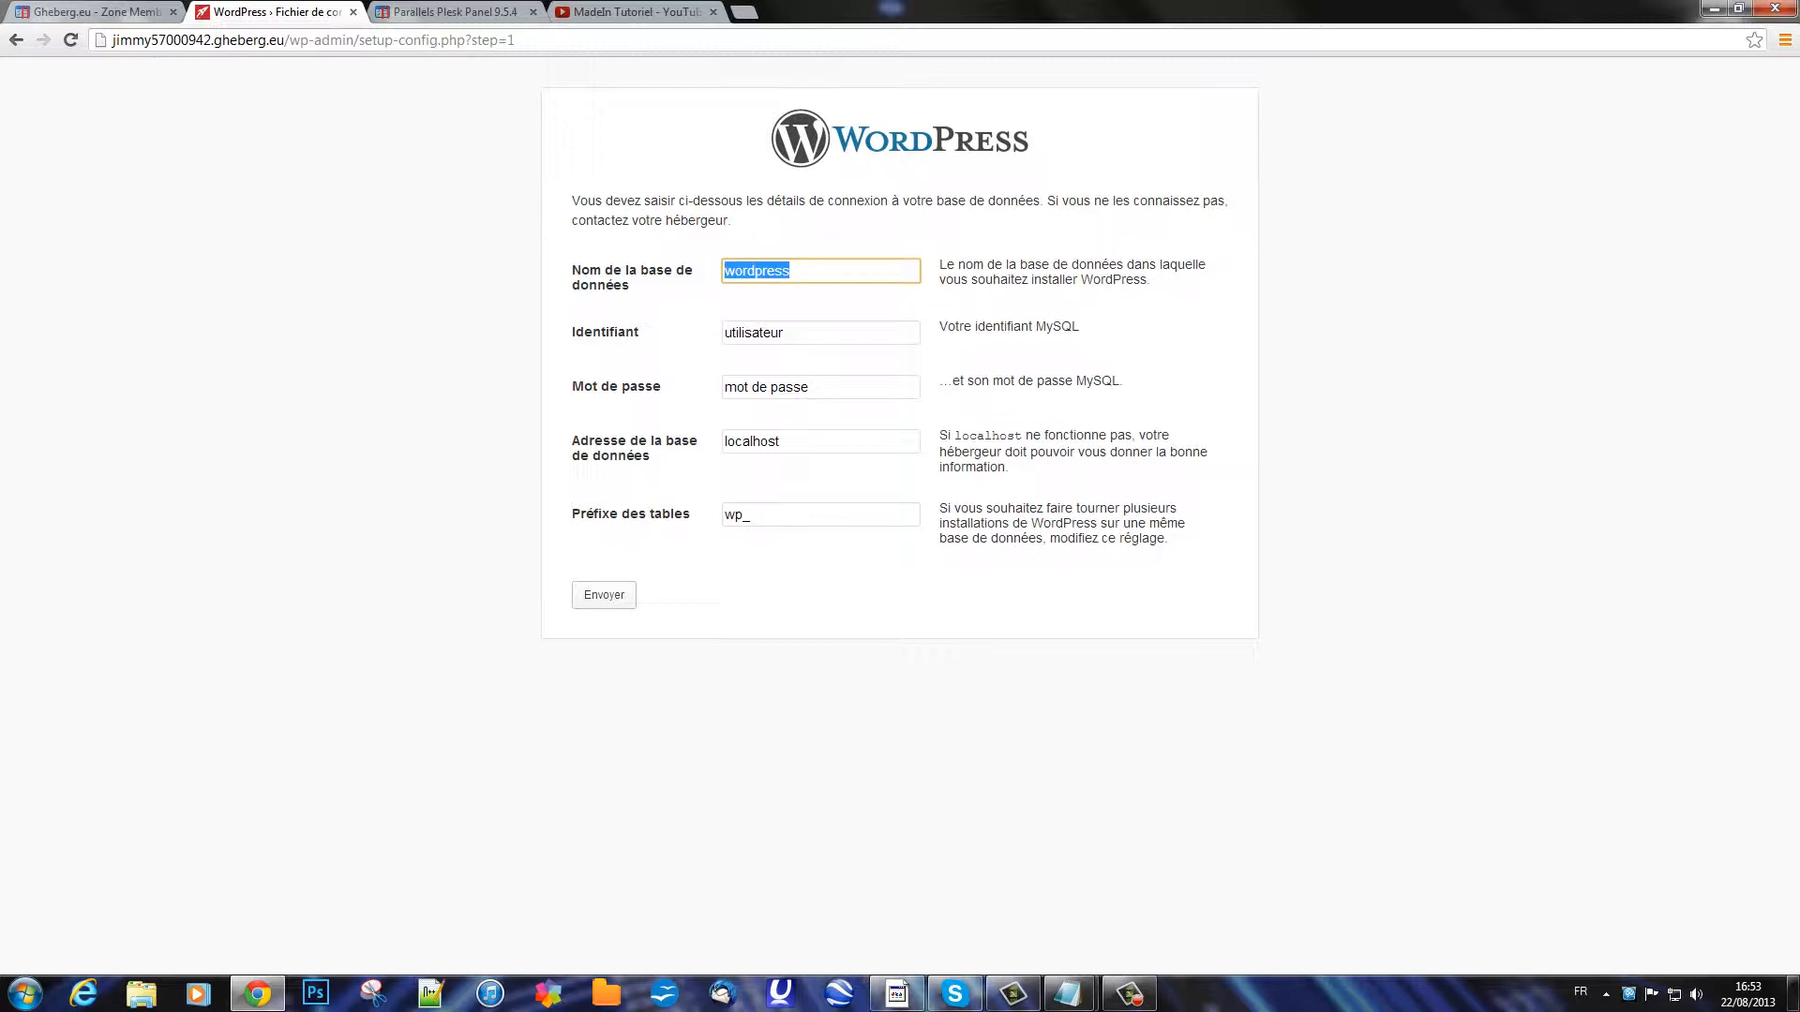
{"action": "left_click", "coordinate": [450, 12]}
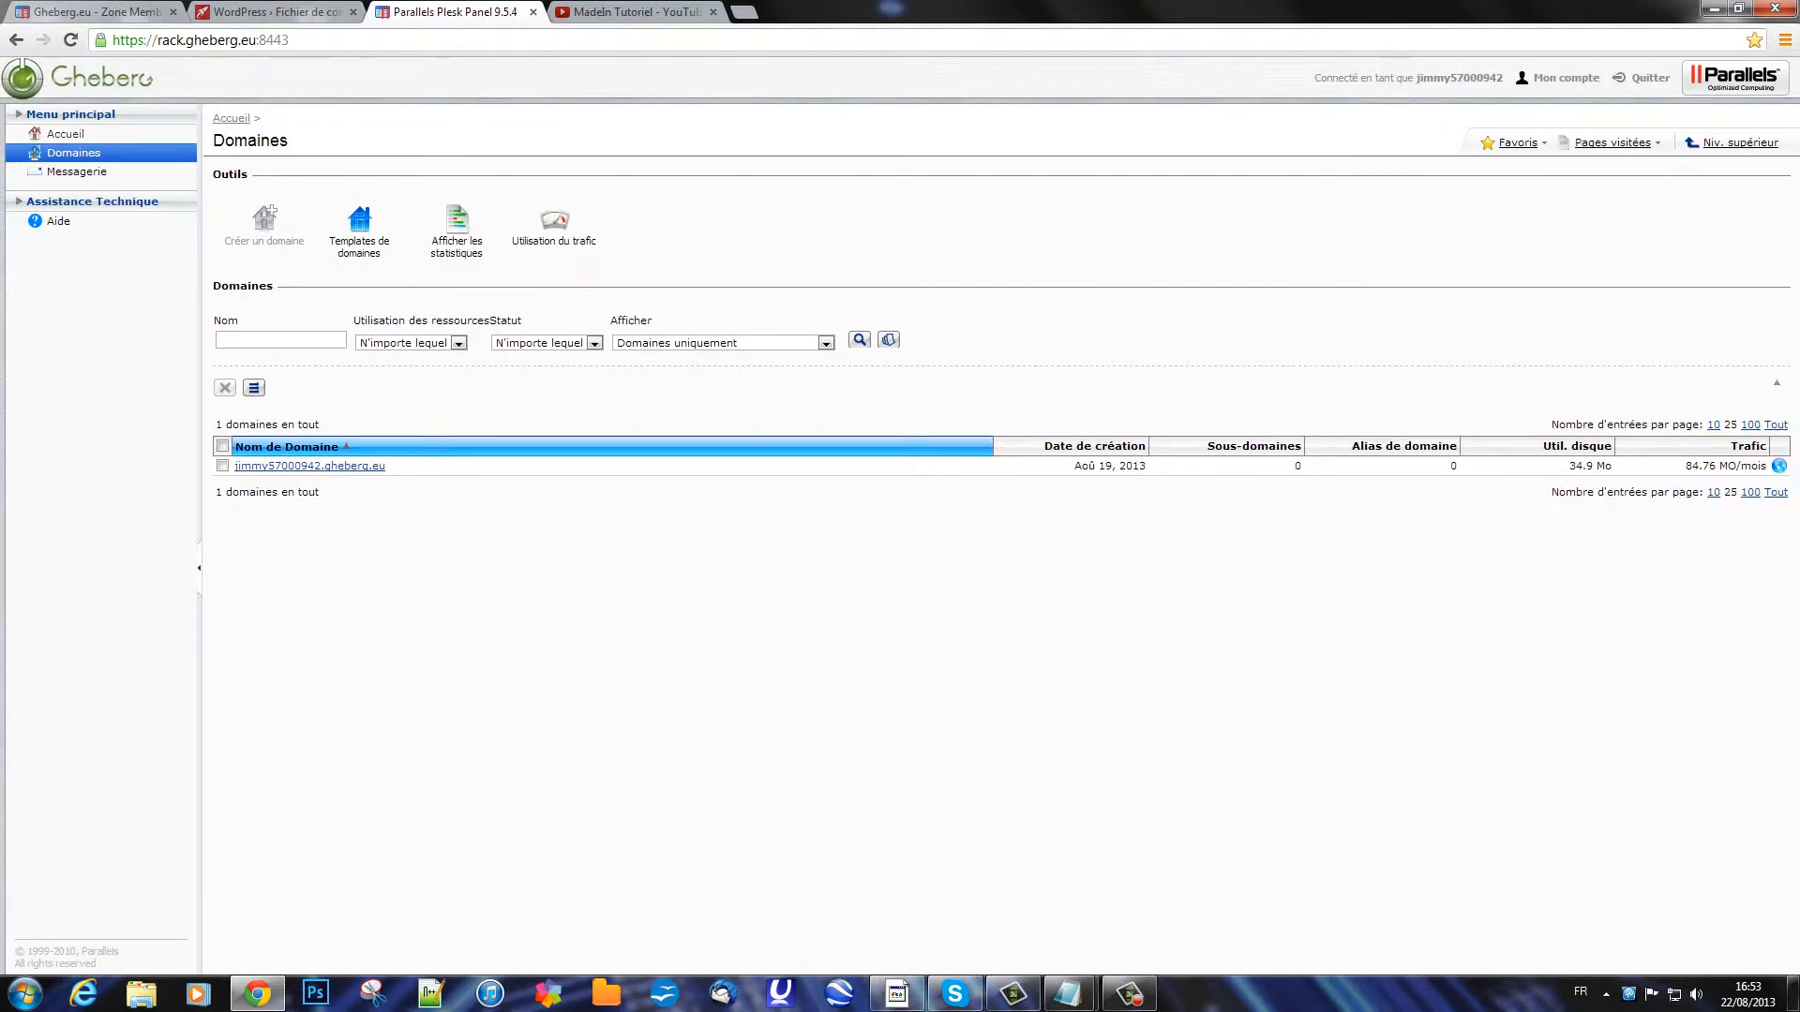
Step: Log into Gheberg and open the Plesk Administration link from Votre Produit
{"action": "left_click", "coordinate": [79, 79]}
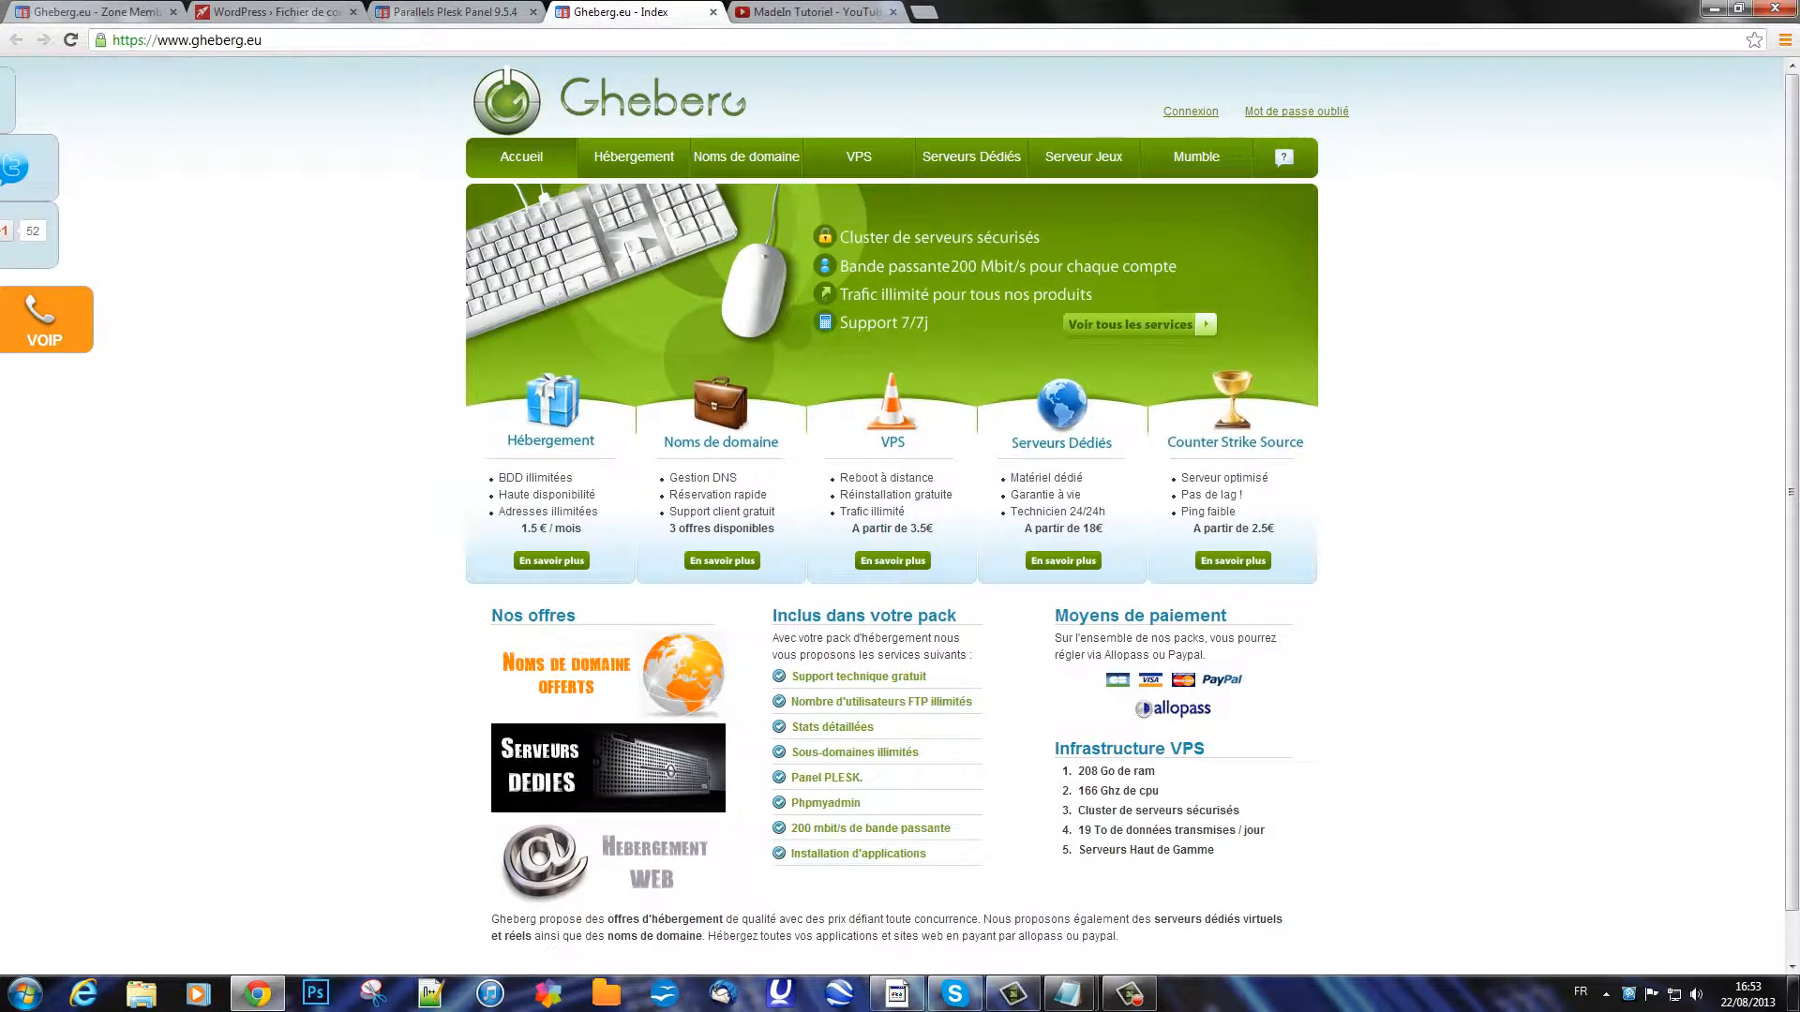
{"action": "left_click", "coordinate": [1190, 112]}
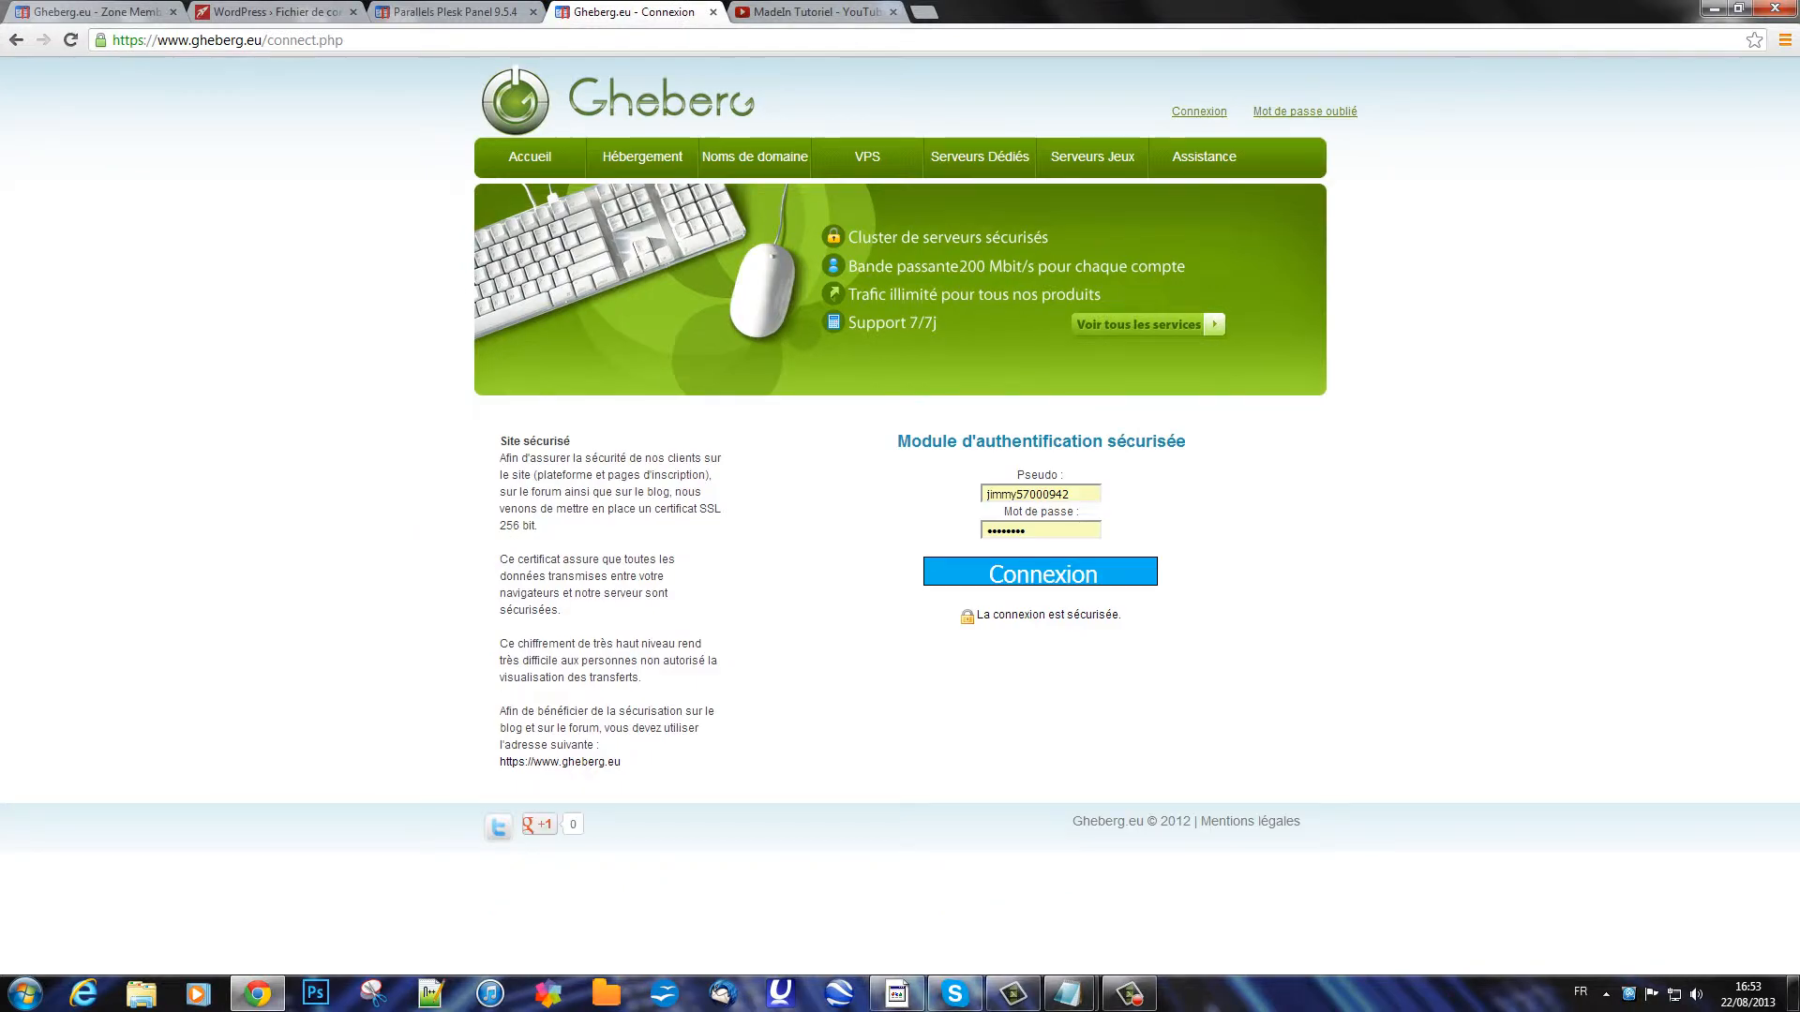
{"action": "key", "text": "Return"}
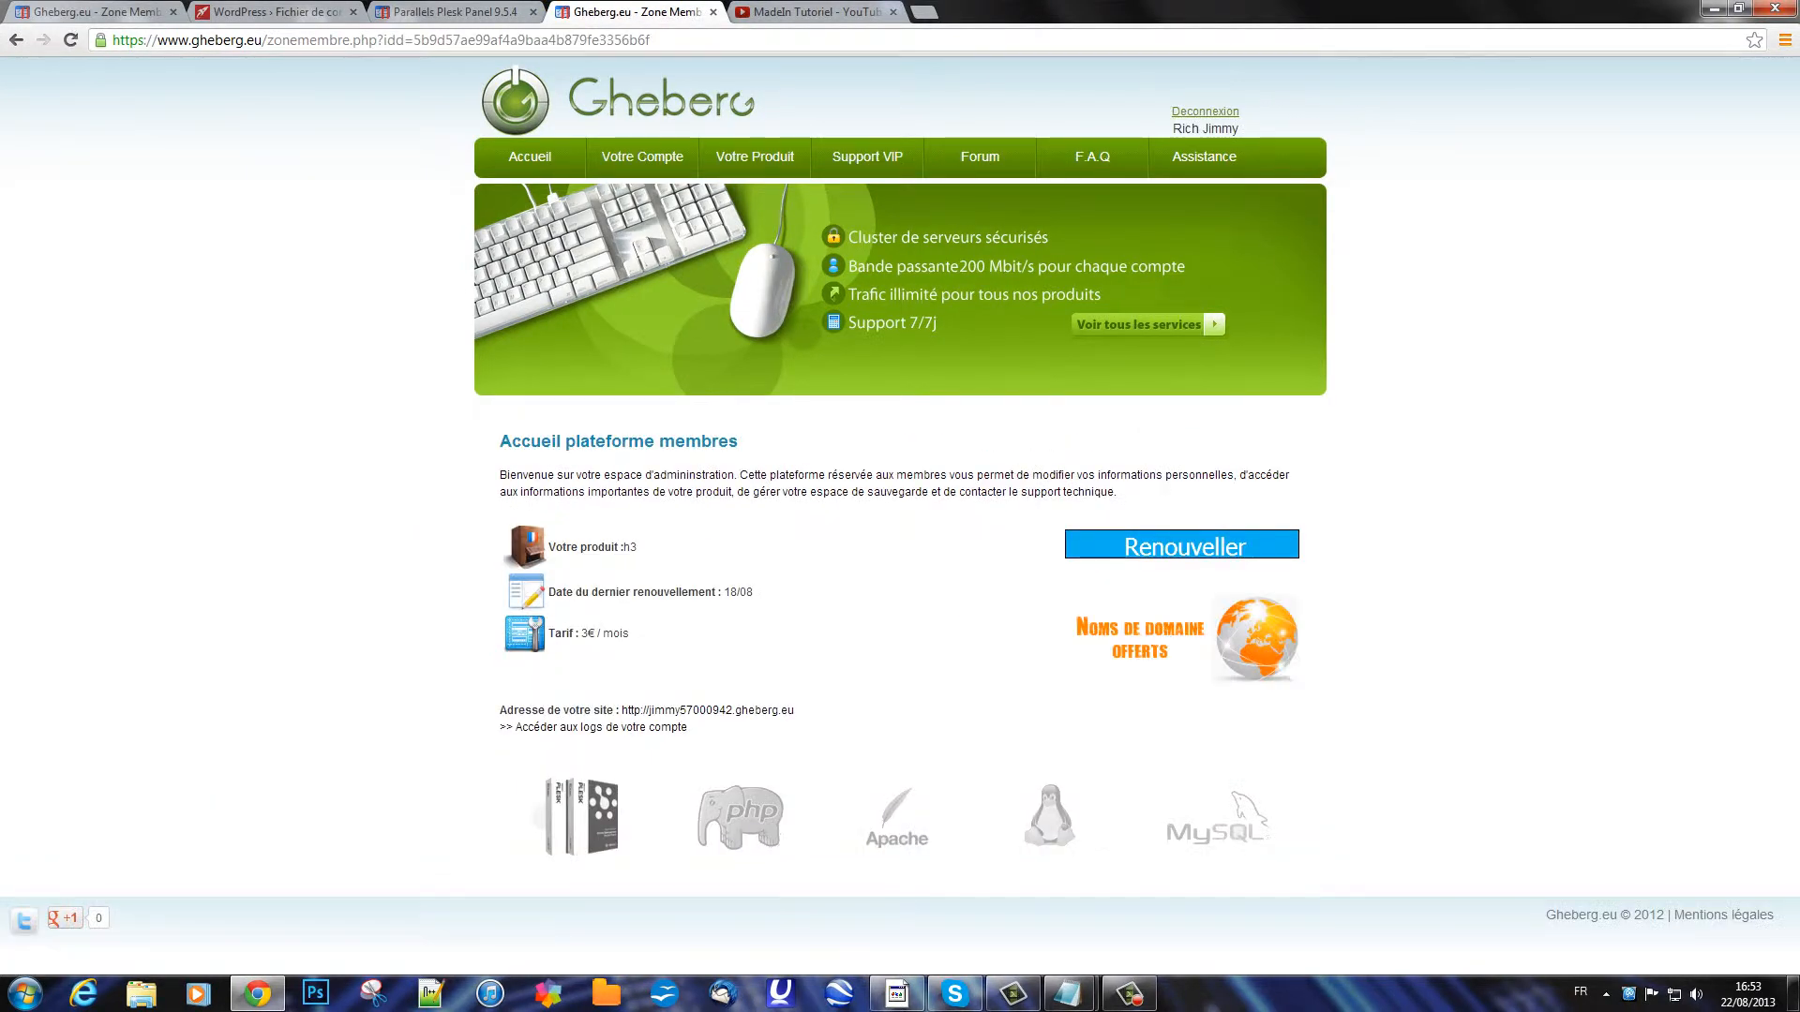
{"action": "left_click", "coordinate": [754, 156]}
{"action": "scroll", "coordinate": [750, 563], "scroll_direction": "down", "scroll_amount": 1}
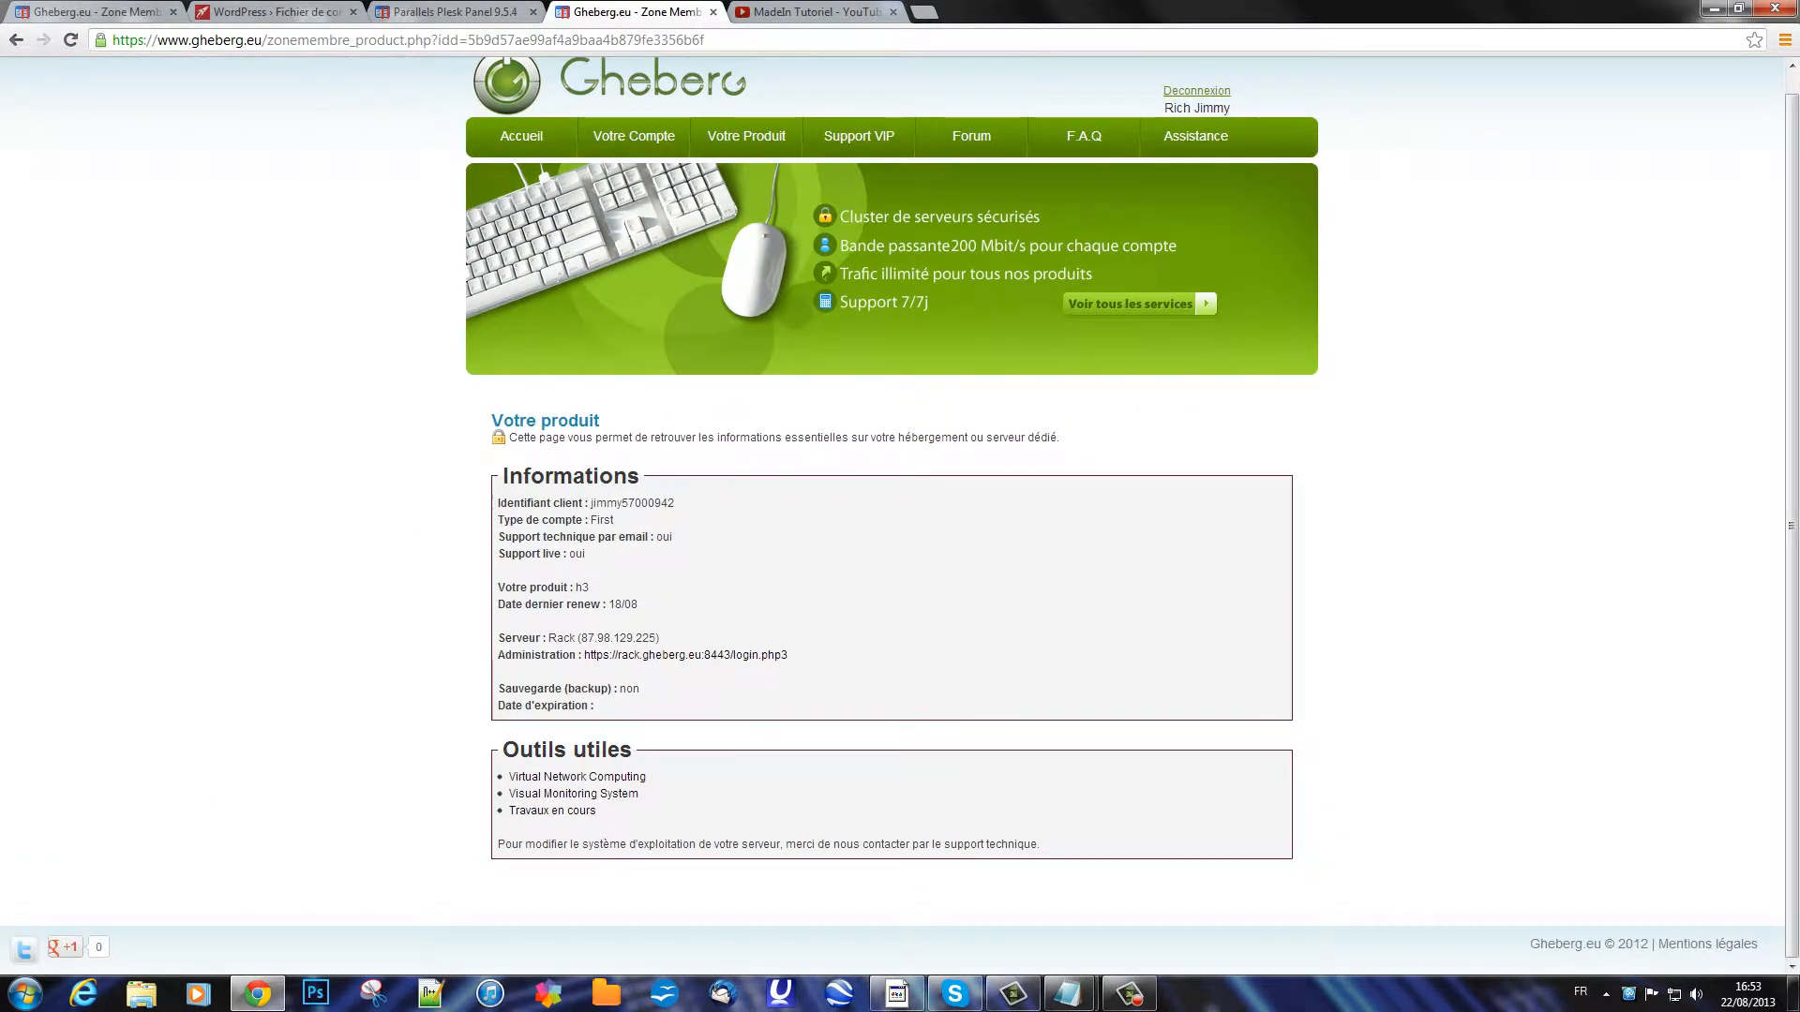
{"action": "left_click", "coordinate": [623, 655]}
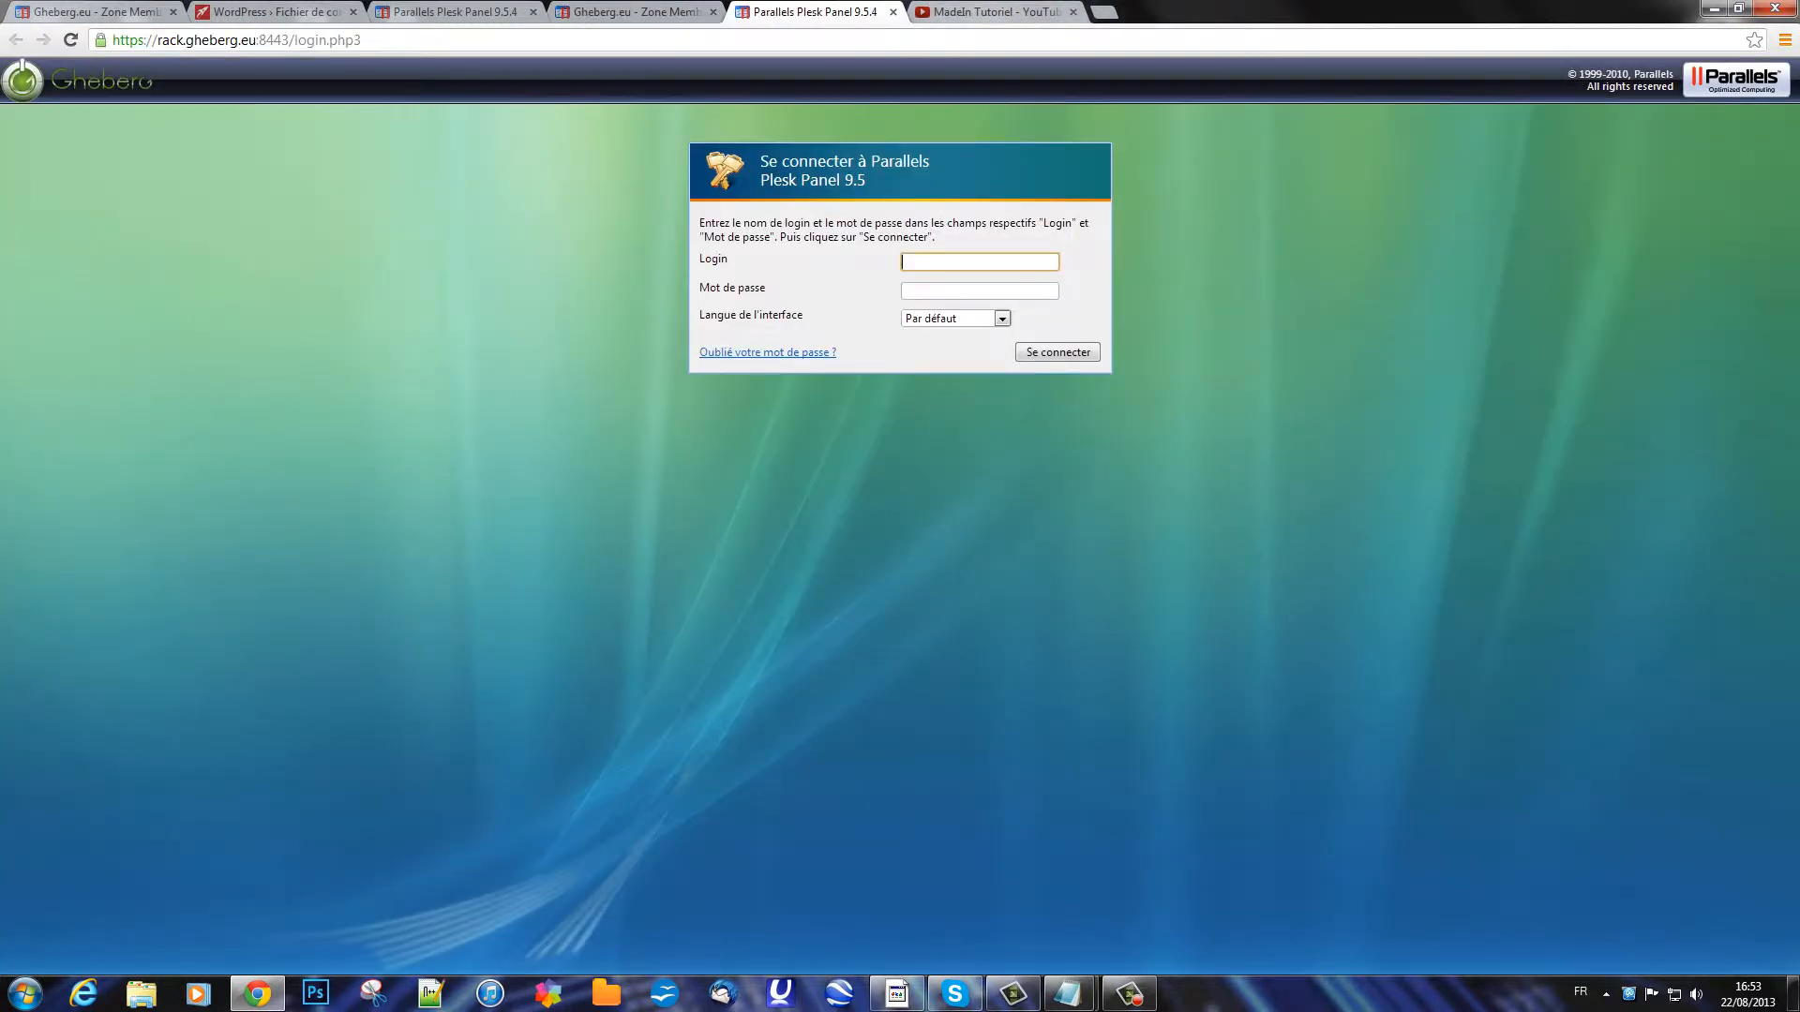
Step: Sign into Plesk with the hosting account's username and password
{"action": "type", "text": "jimmy579"}
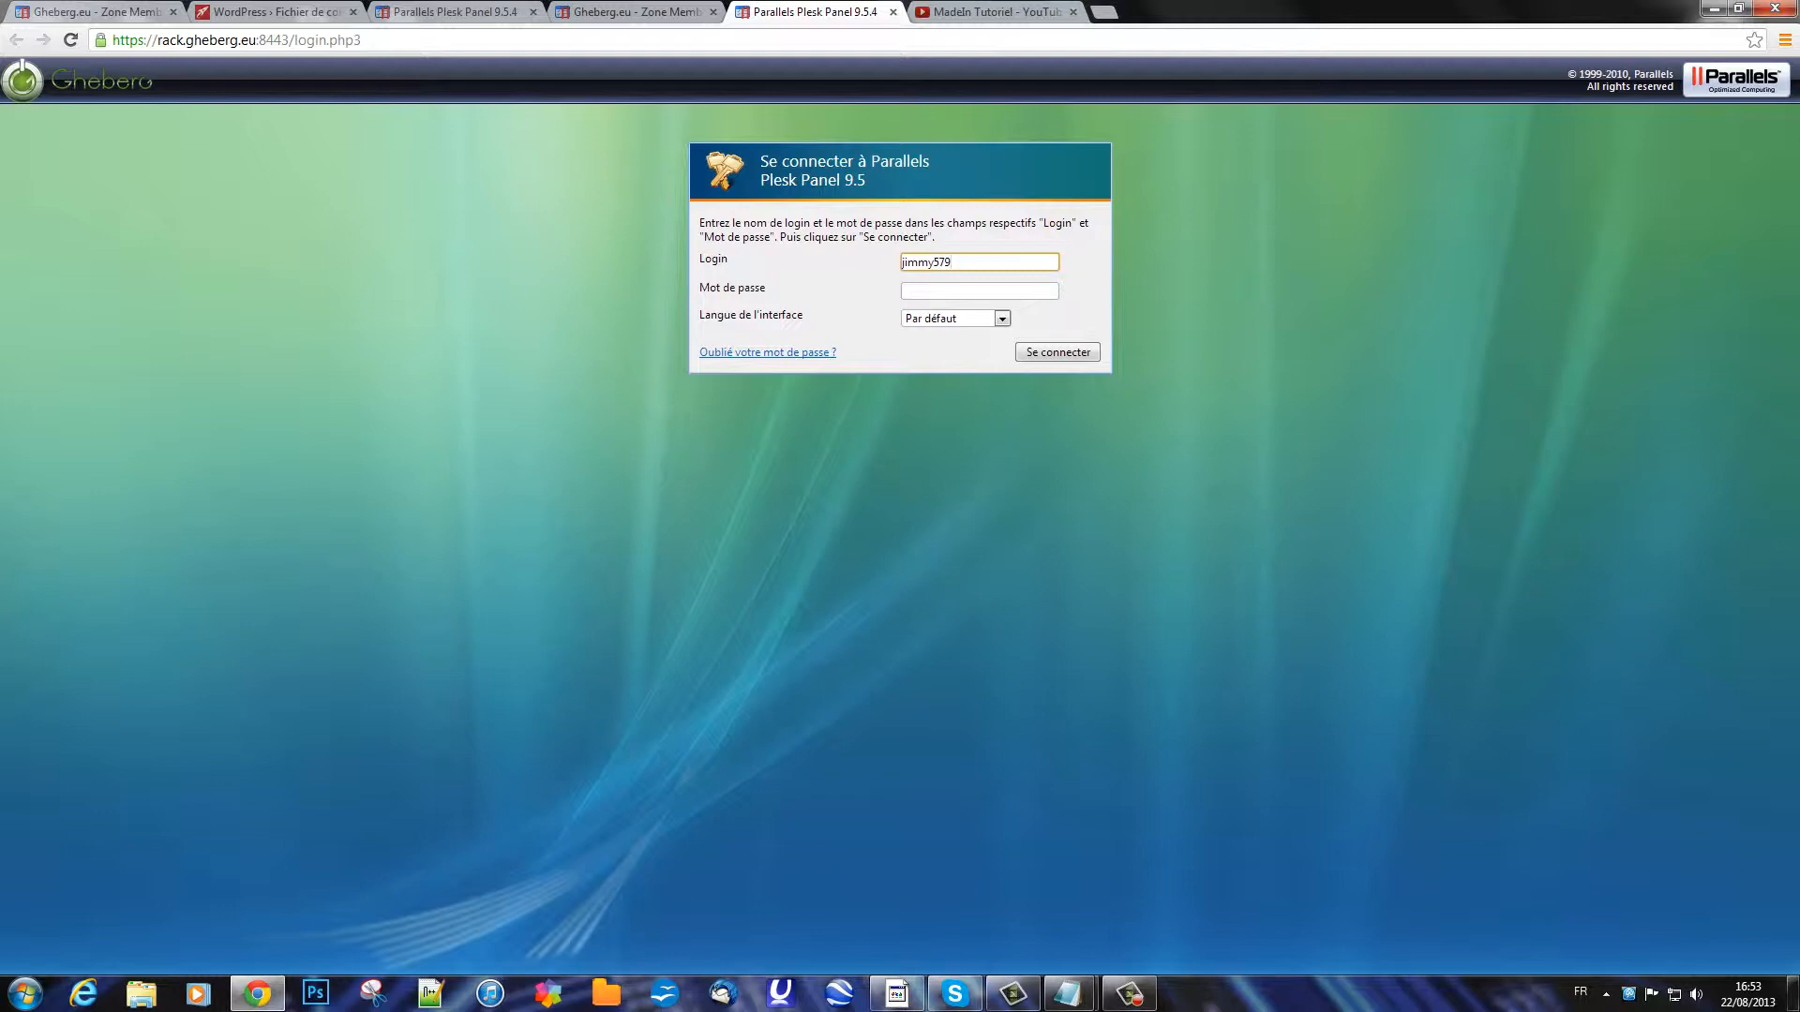
{"action": "key", "text": "BackSpace"}
{"action": "type", "text": "0094"}
{"action": "key", "text": "BackSpace"}
{"action": "key", "text": "BackSpace"}
{"action": "type", "text": "0942"}
{"action": "key", "text": "Tab"}
{"action": "type", "text": "*****"}
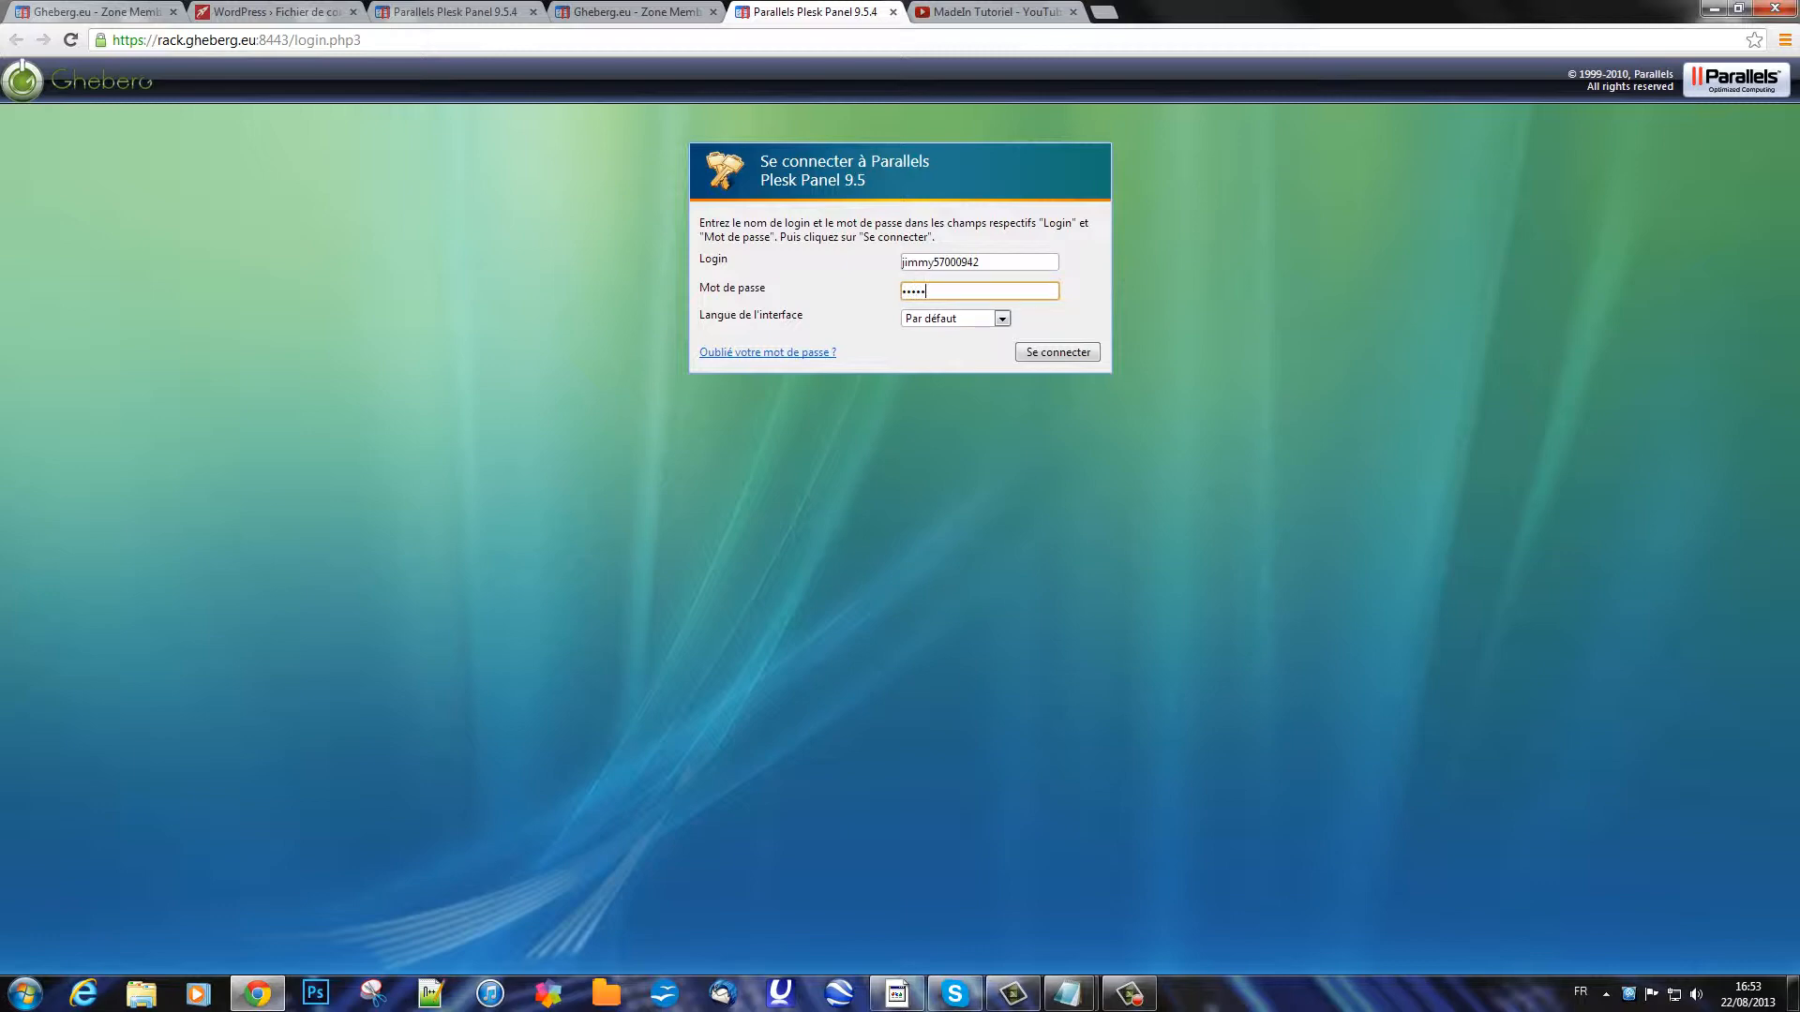
{"action": "type", "text": "**"}
{"action": "key", "text": "Return"}
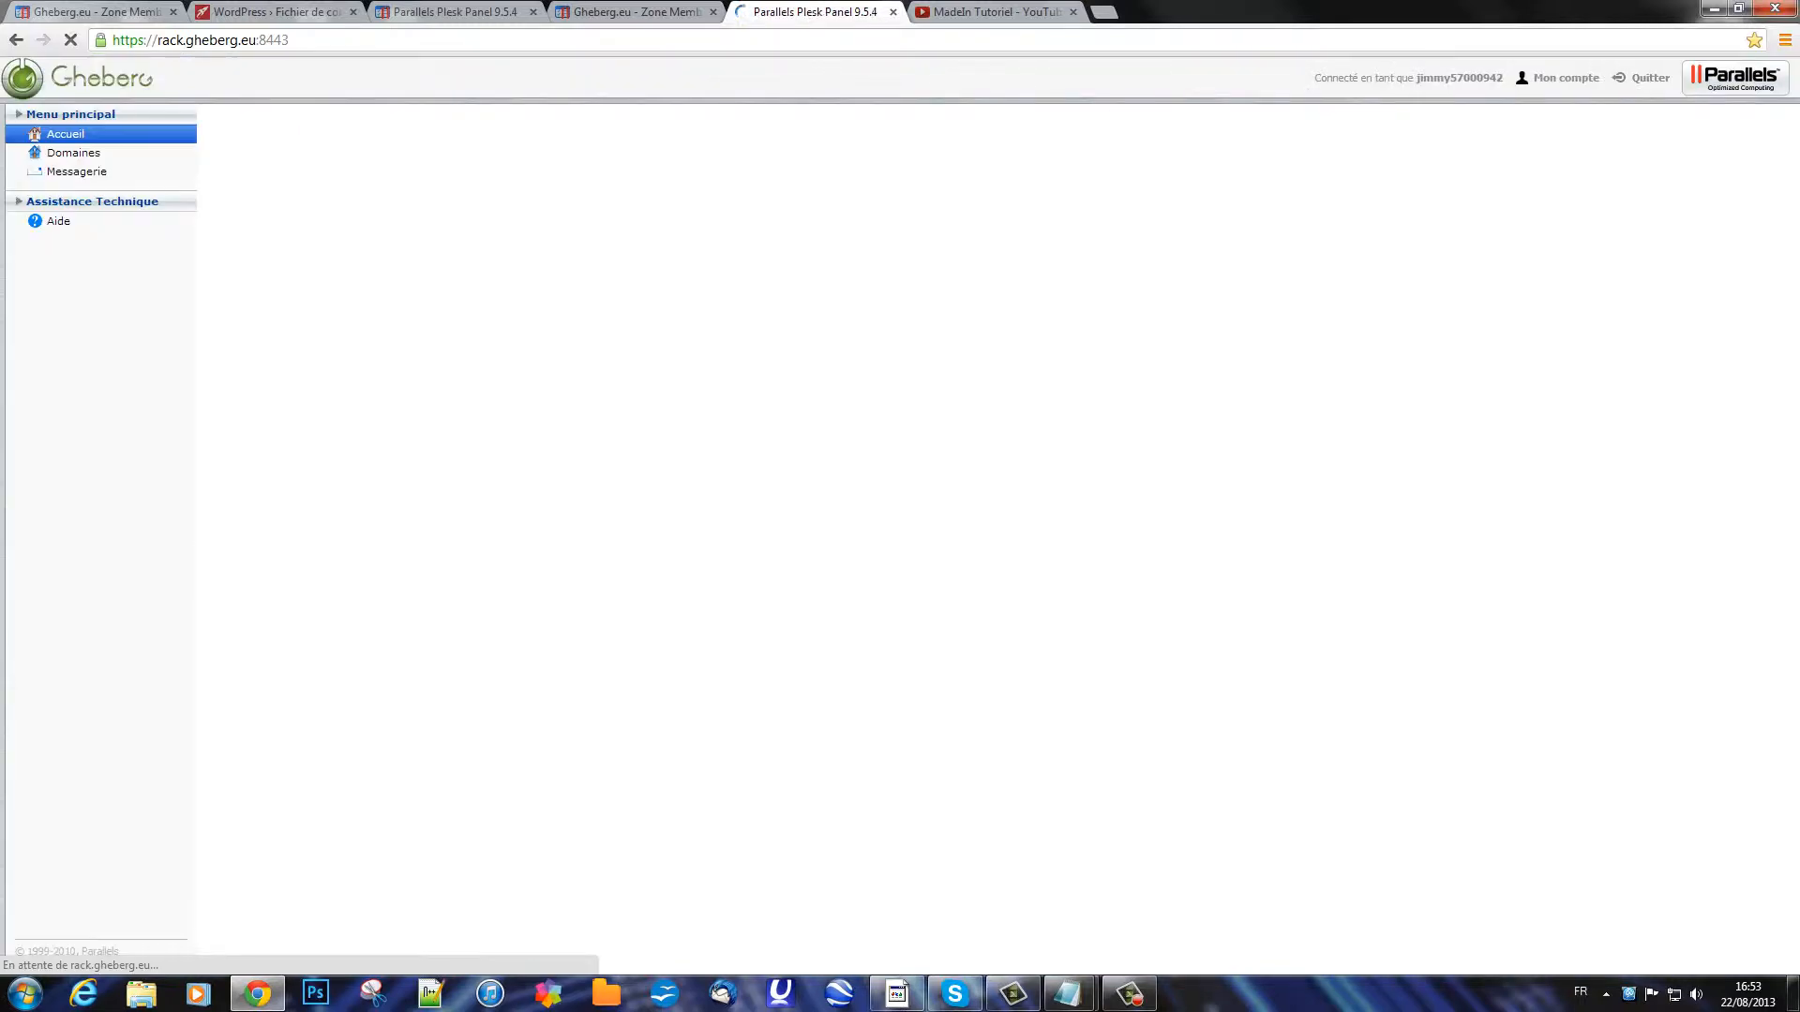
Step: Create a MySQL database named with the account prefix plus 'wordpress', copying its full name
{"action": "left_click", "coordinate": [1170, 403]}
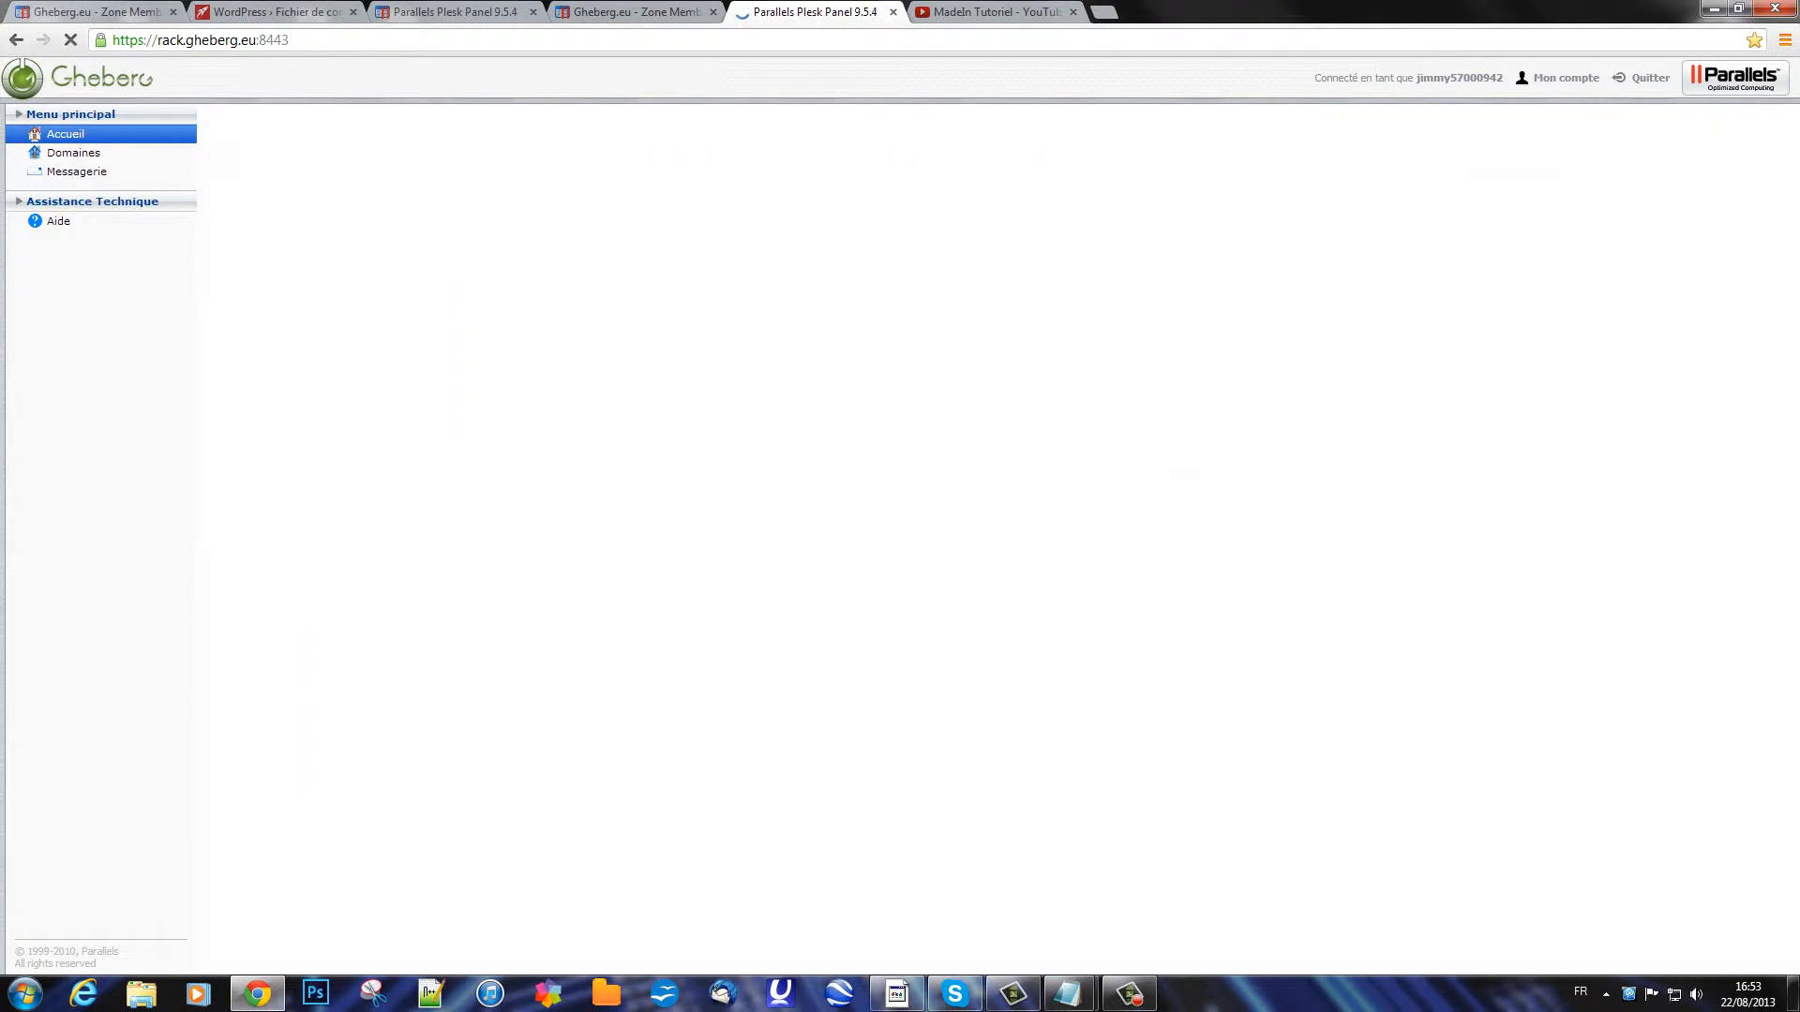
{"action": "left_click", "coordinate": [265, 225]}
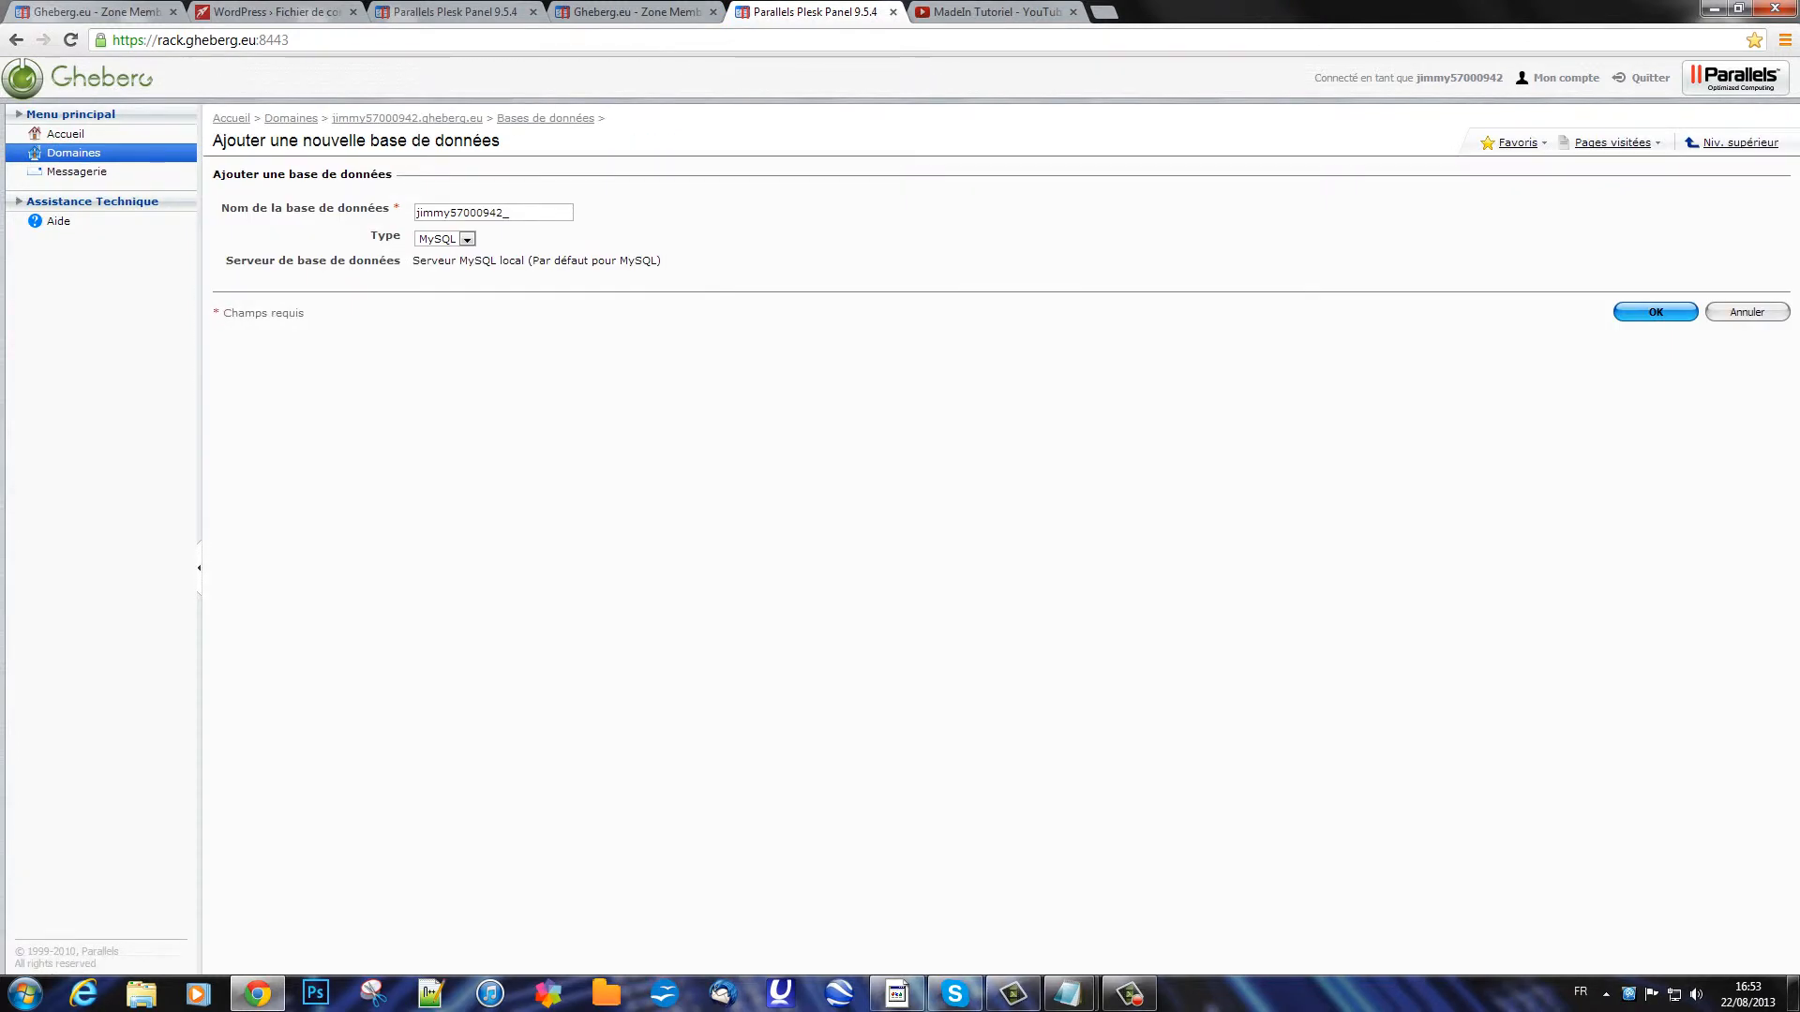
{"action": "left_click", "coordinate": [523, 212]}
{"action": "type", "text": "wordpress"}
{"action": "key", "text": "ctrl+a"}
{"action": "key", "text": "ctrl+c"}
{"action": "left_click", "coordinate": [599, 393]}
{"action": "left_click", "coordinate": [1655, 310]}
{"action": "right_click", "coordinate": [1655, 308]}
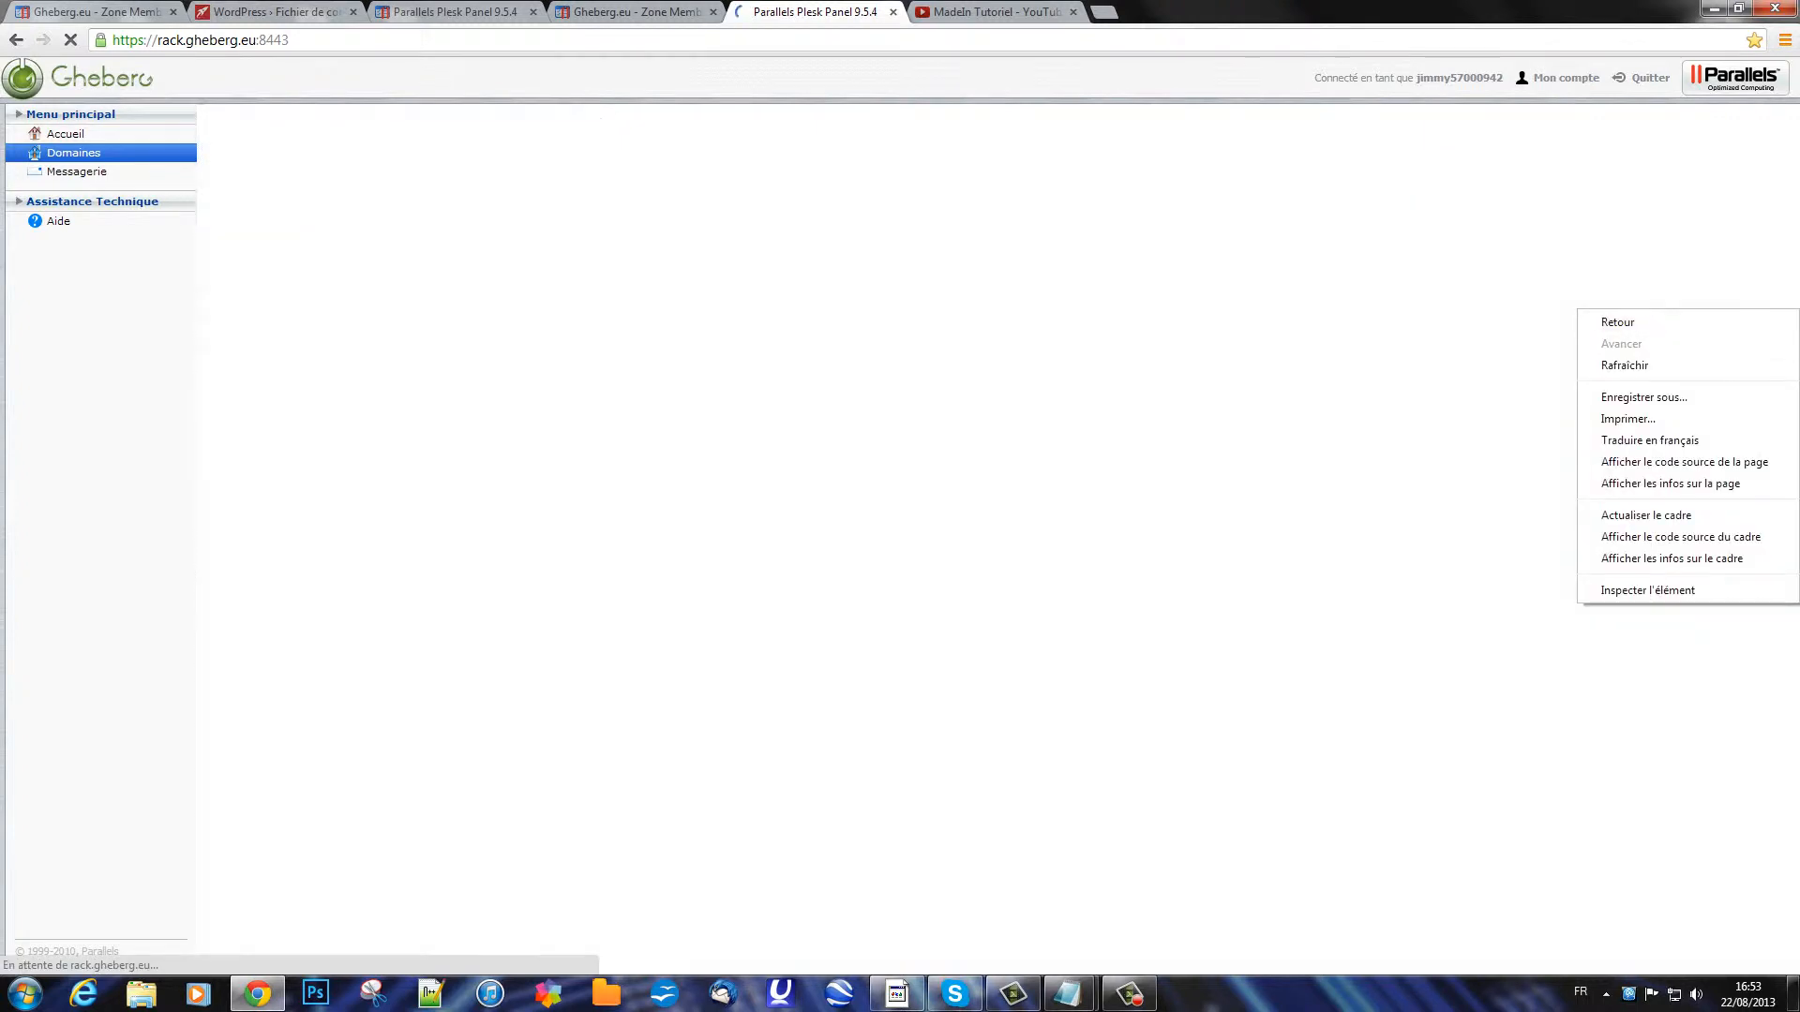
{"action": "key", "text": "Escape"}
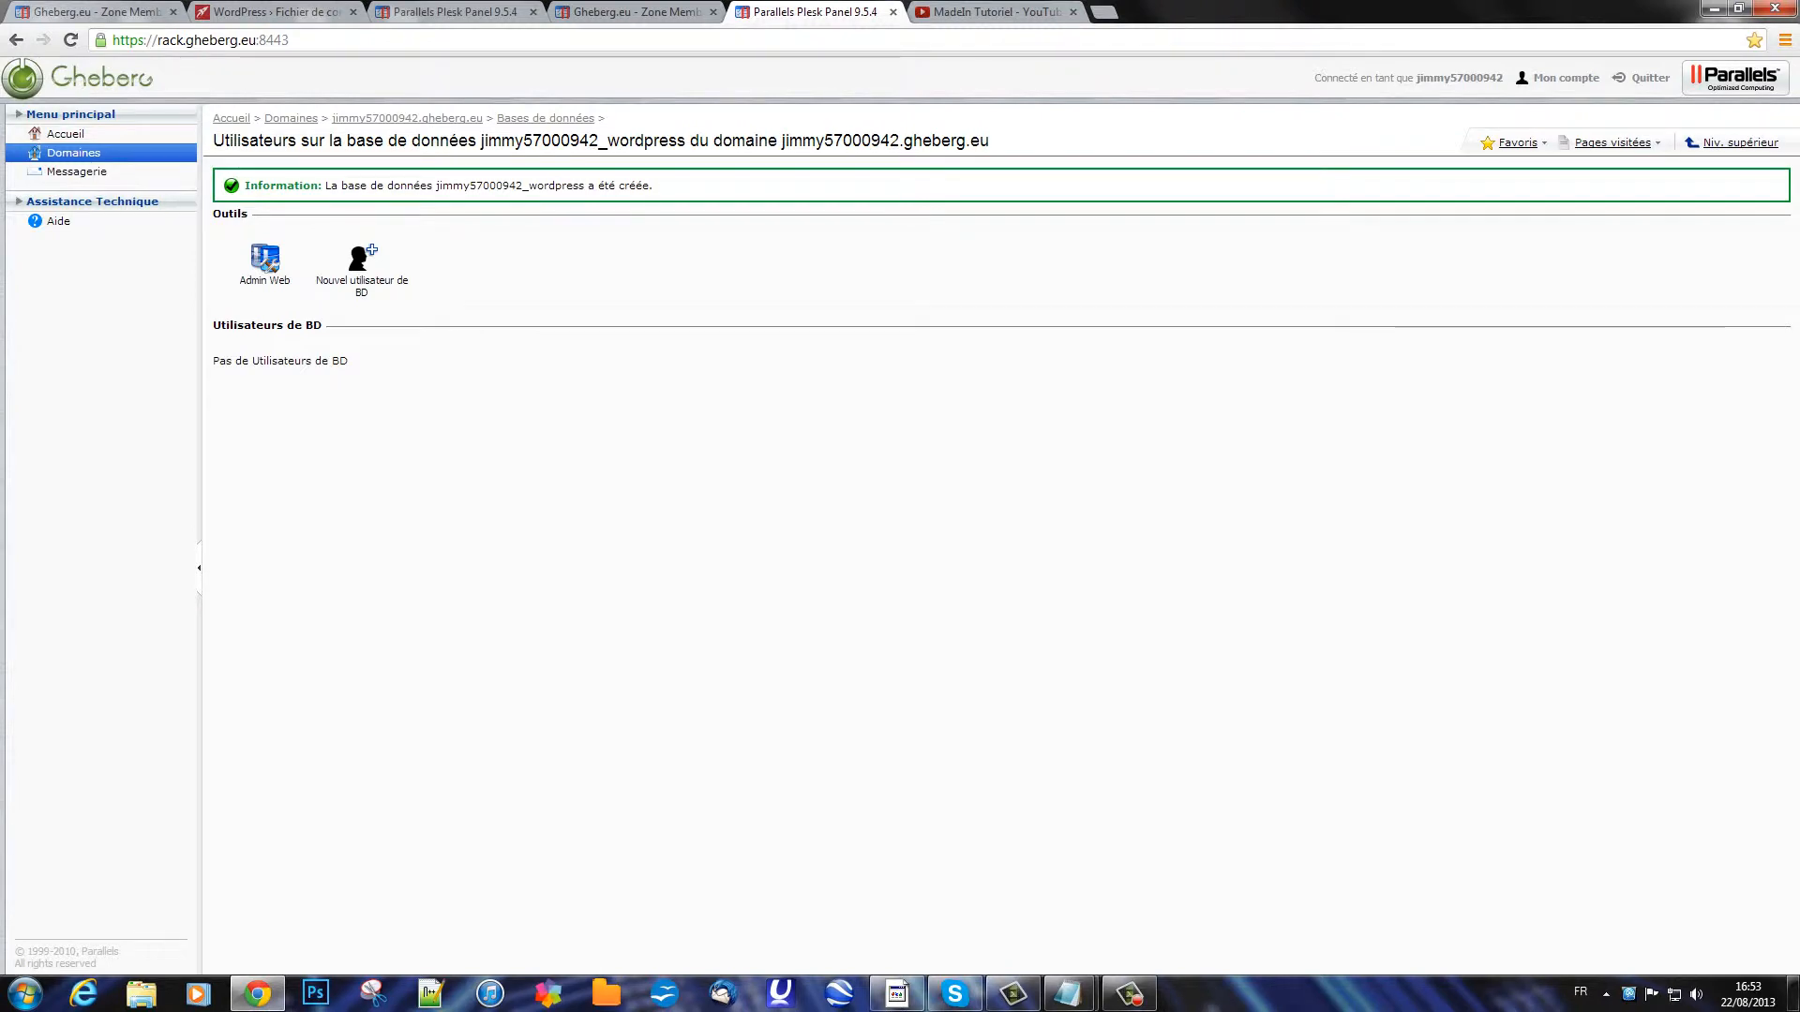
{"action": "left_click", "coordinate": [1738, 9]}
Step: Reposition the browser window and close the extra Plesk Panel tab
{"action": "left_click_drag", "start_coordinate": [1379, 54], "coordinate": [1150, 59]}
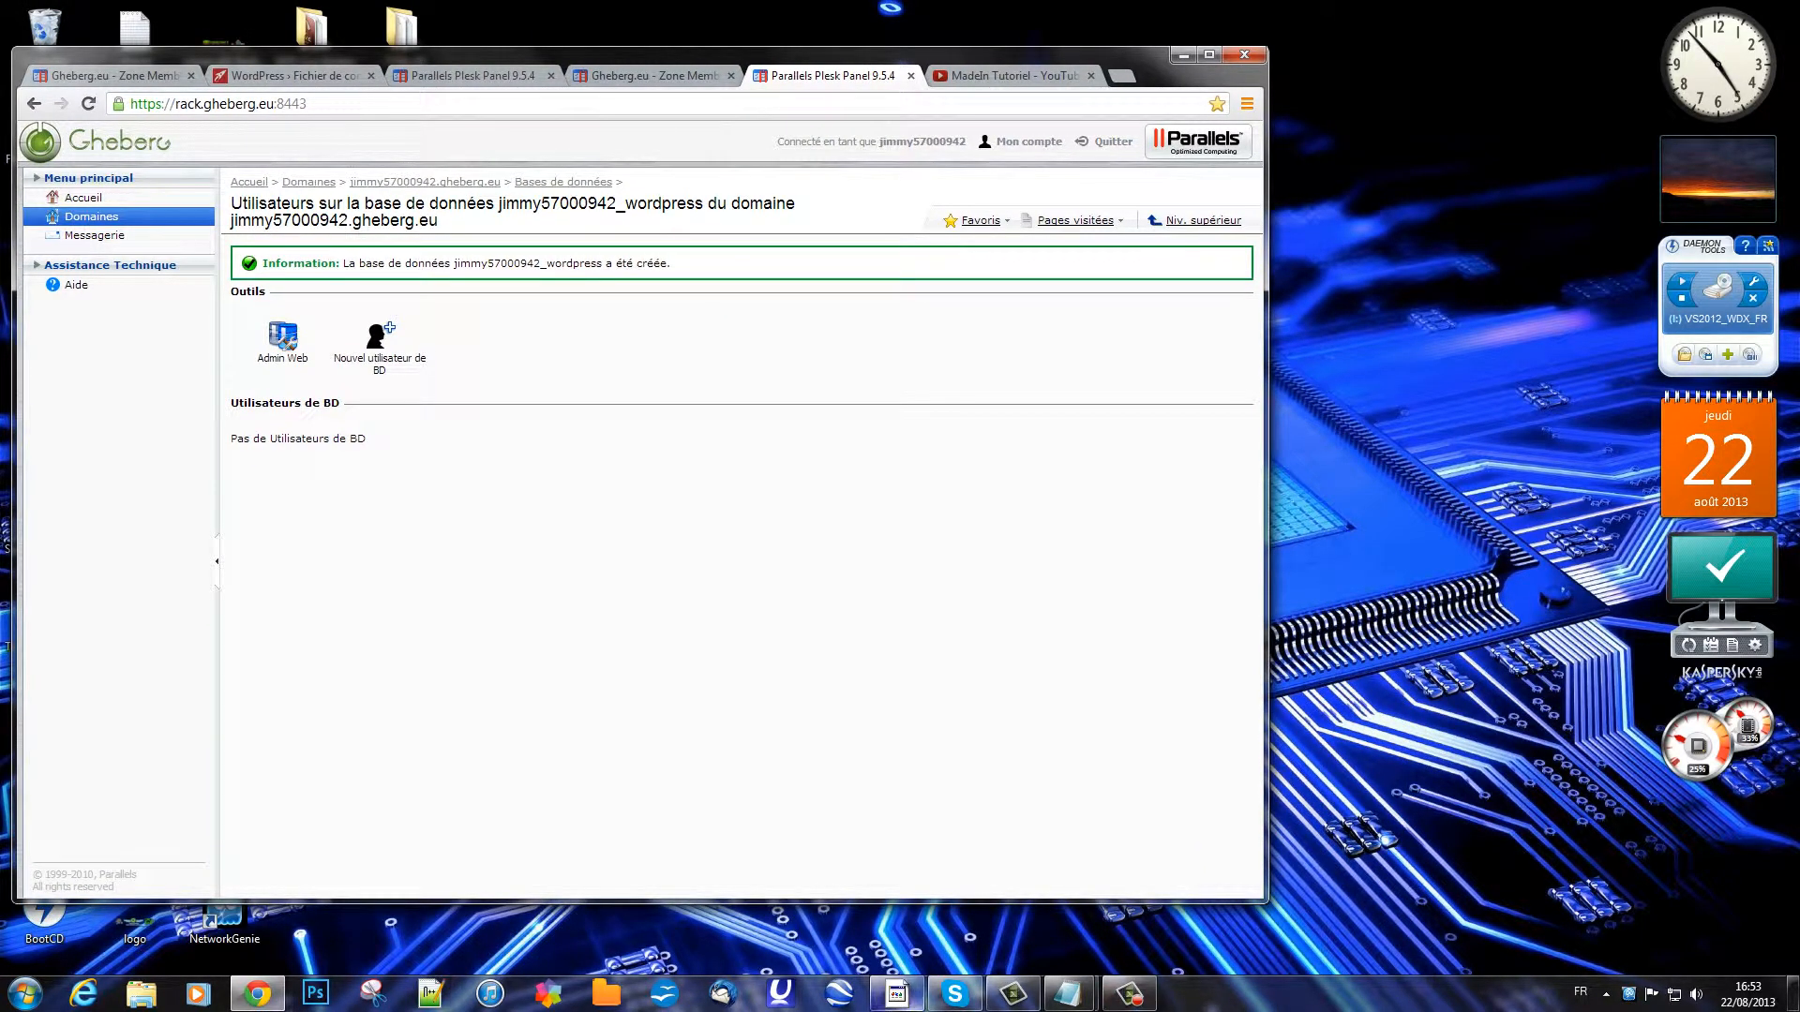
{"action": "left_click_drag", "start_coordinate": [1150, 59], "coordinate": [1647, 30]}
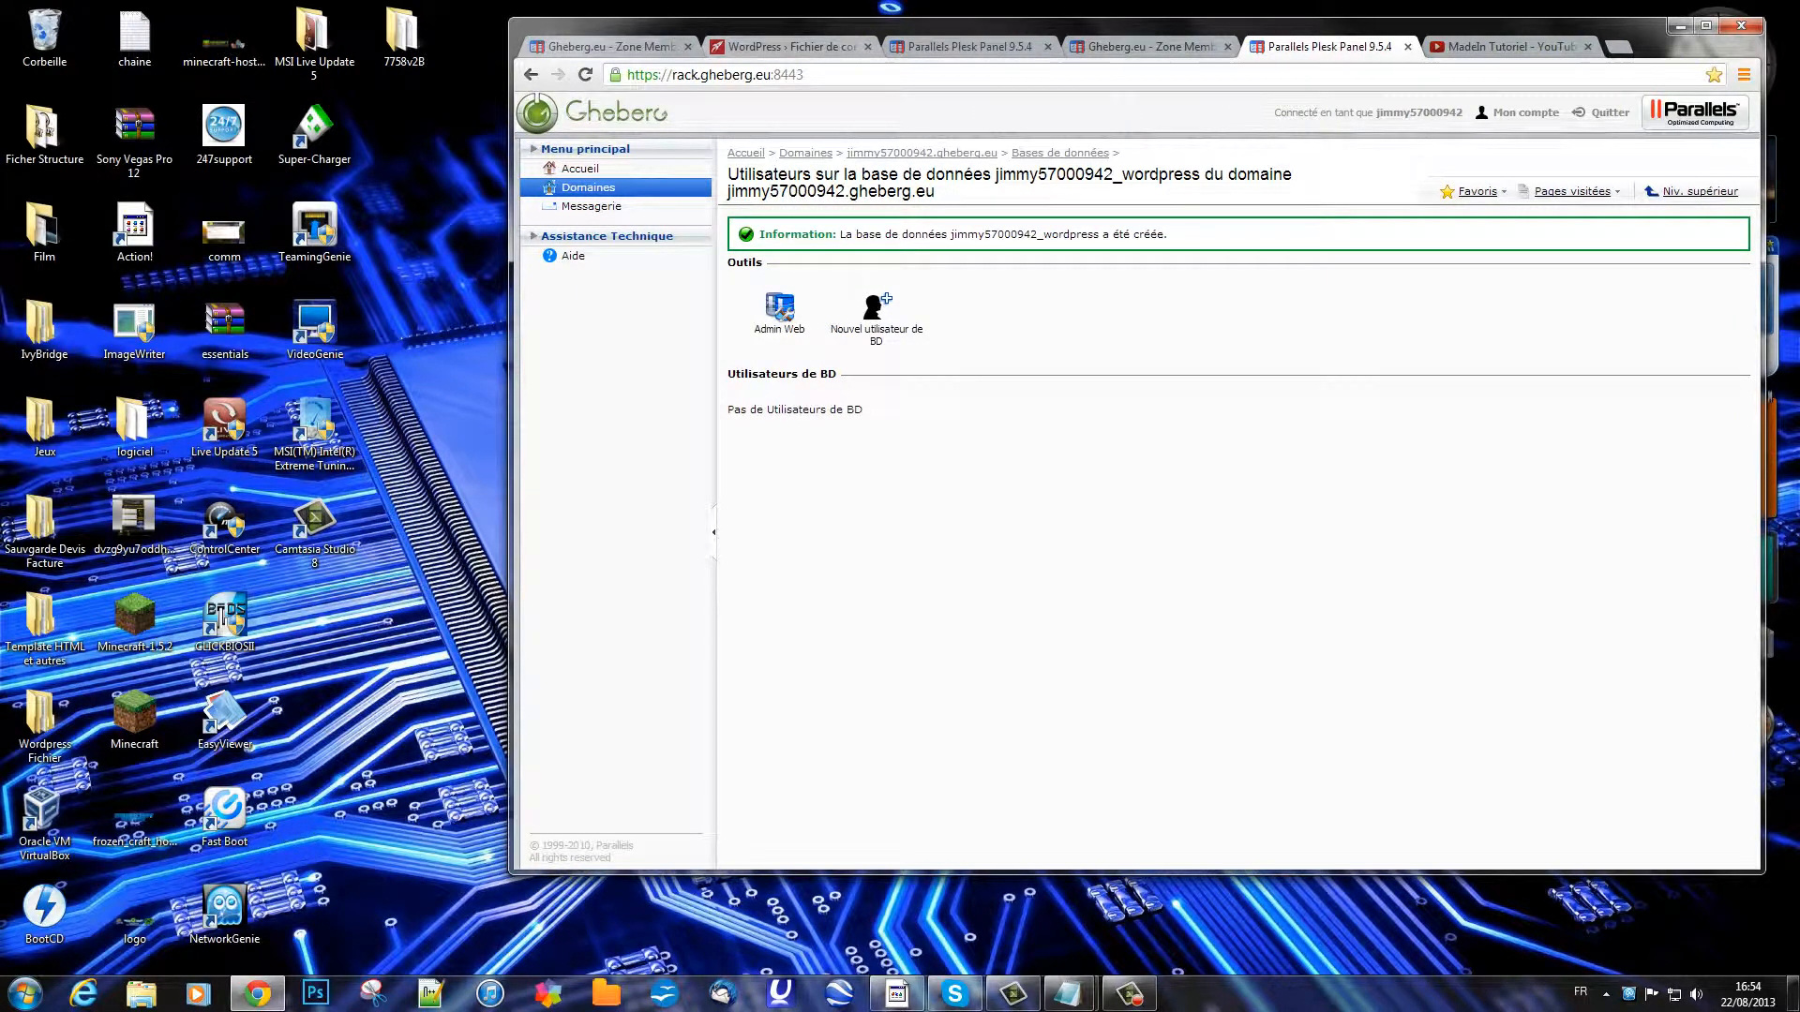
{"action": "left_click_drag", "start_coordinate": [1167, 47], "coordinate": [1136, 47]}
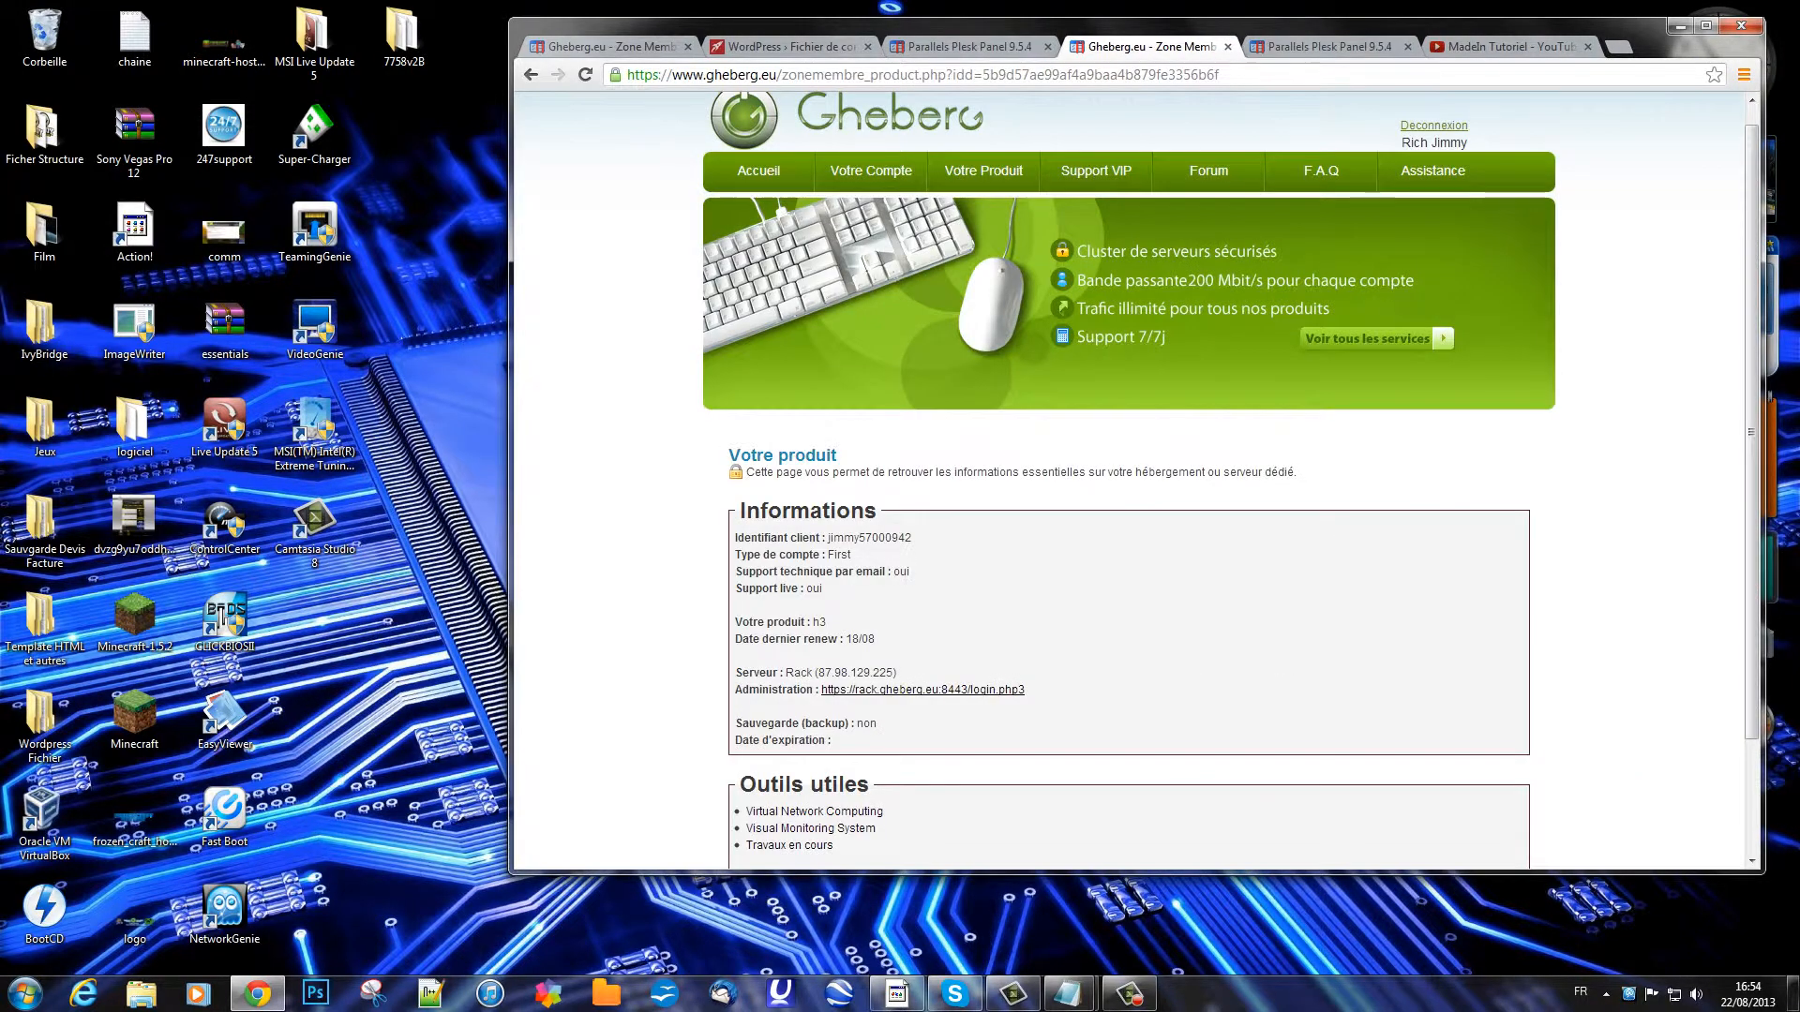
{"action": "left_click", "coordinate": [967, 47]}
{"action": "left_click", "coordinate": [1047, 47]}
Step: Paste the full _wordpress database name over the default 'wordpress' in the setup form
{"action": "left_click", "coordinate": [804, 46]}
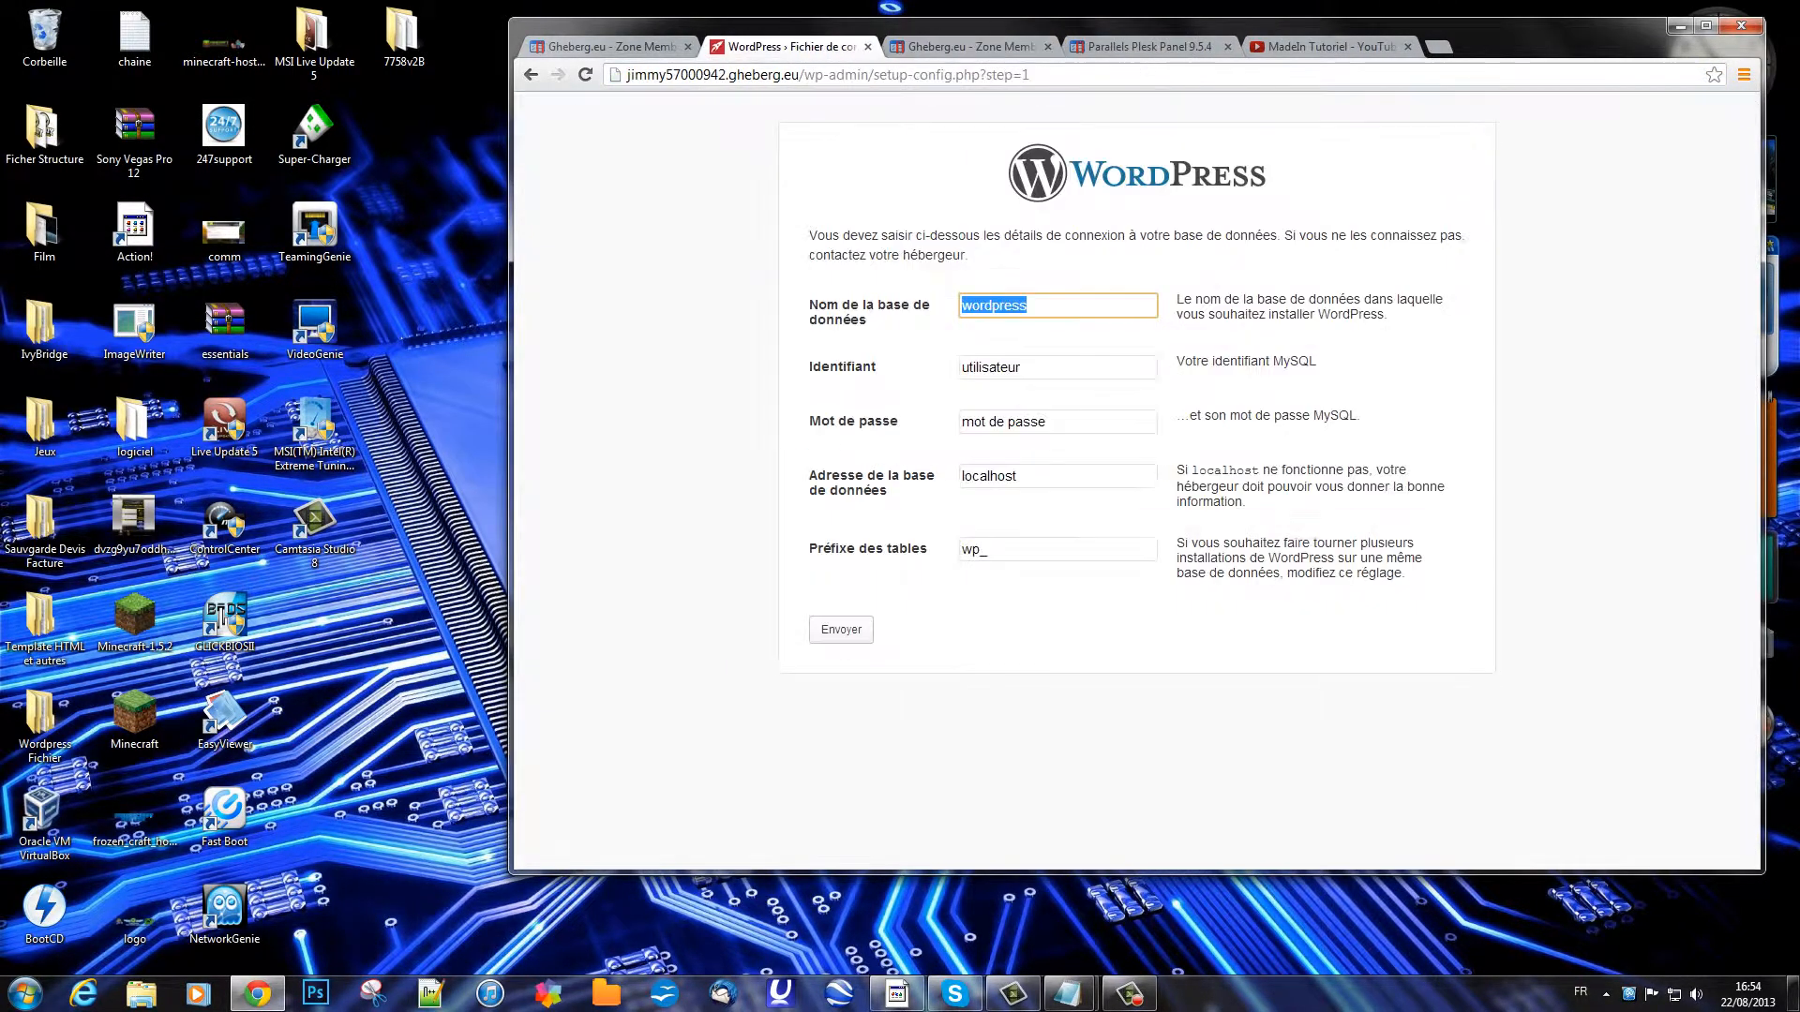
{"action": "key", "text": "ctrl+a"}
{"action": "key", "text": "ctrl+v"}
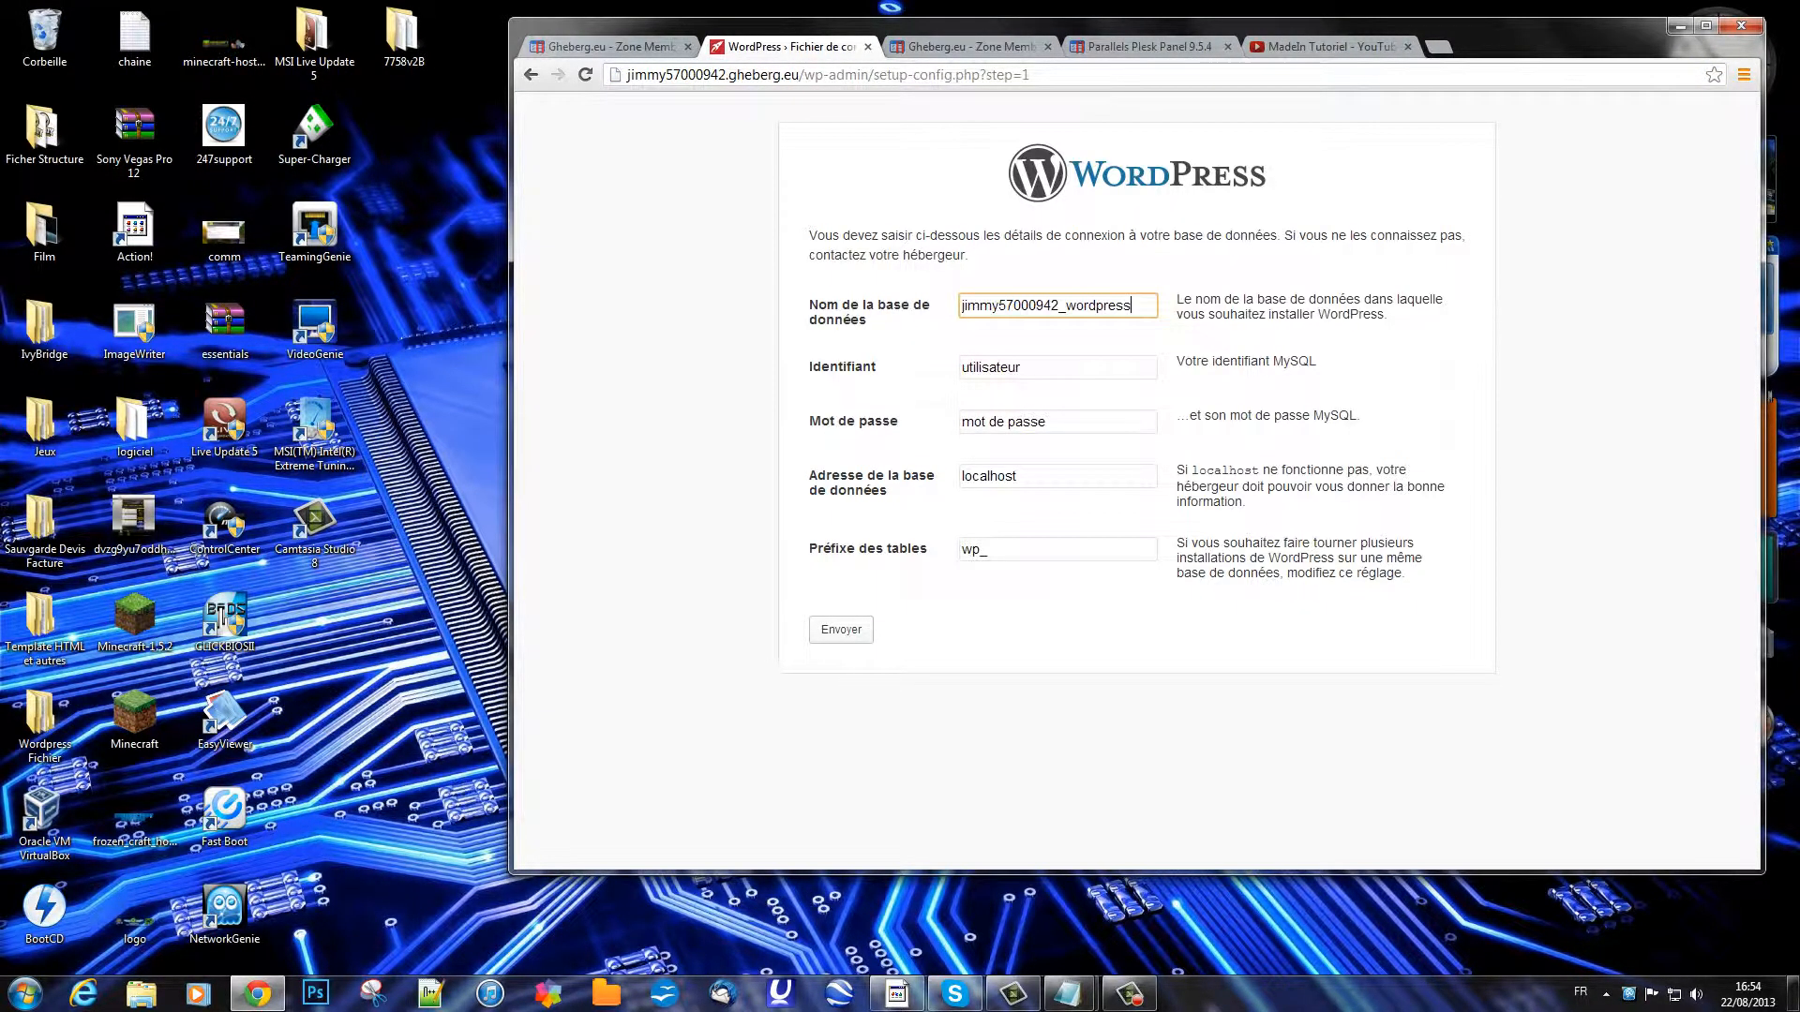
{"action": "key", "text": "Tab"}
{"action": "left_click", "coordinate": [1329, 47]}
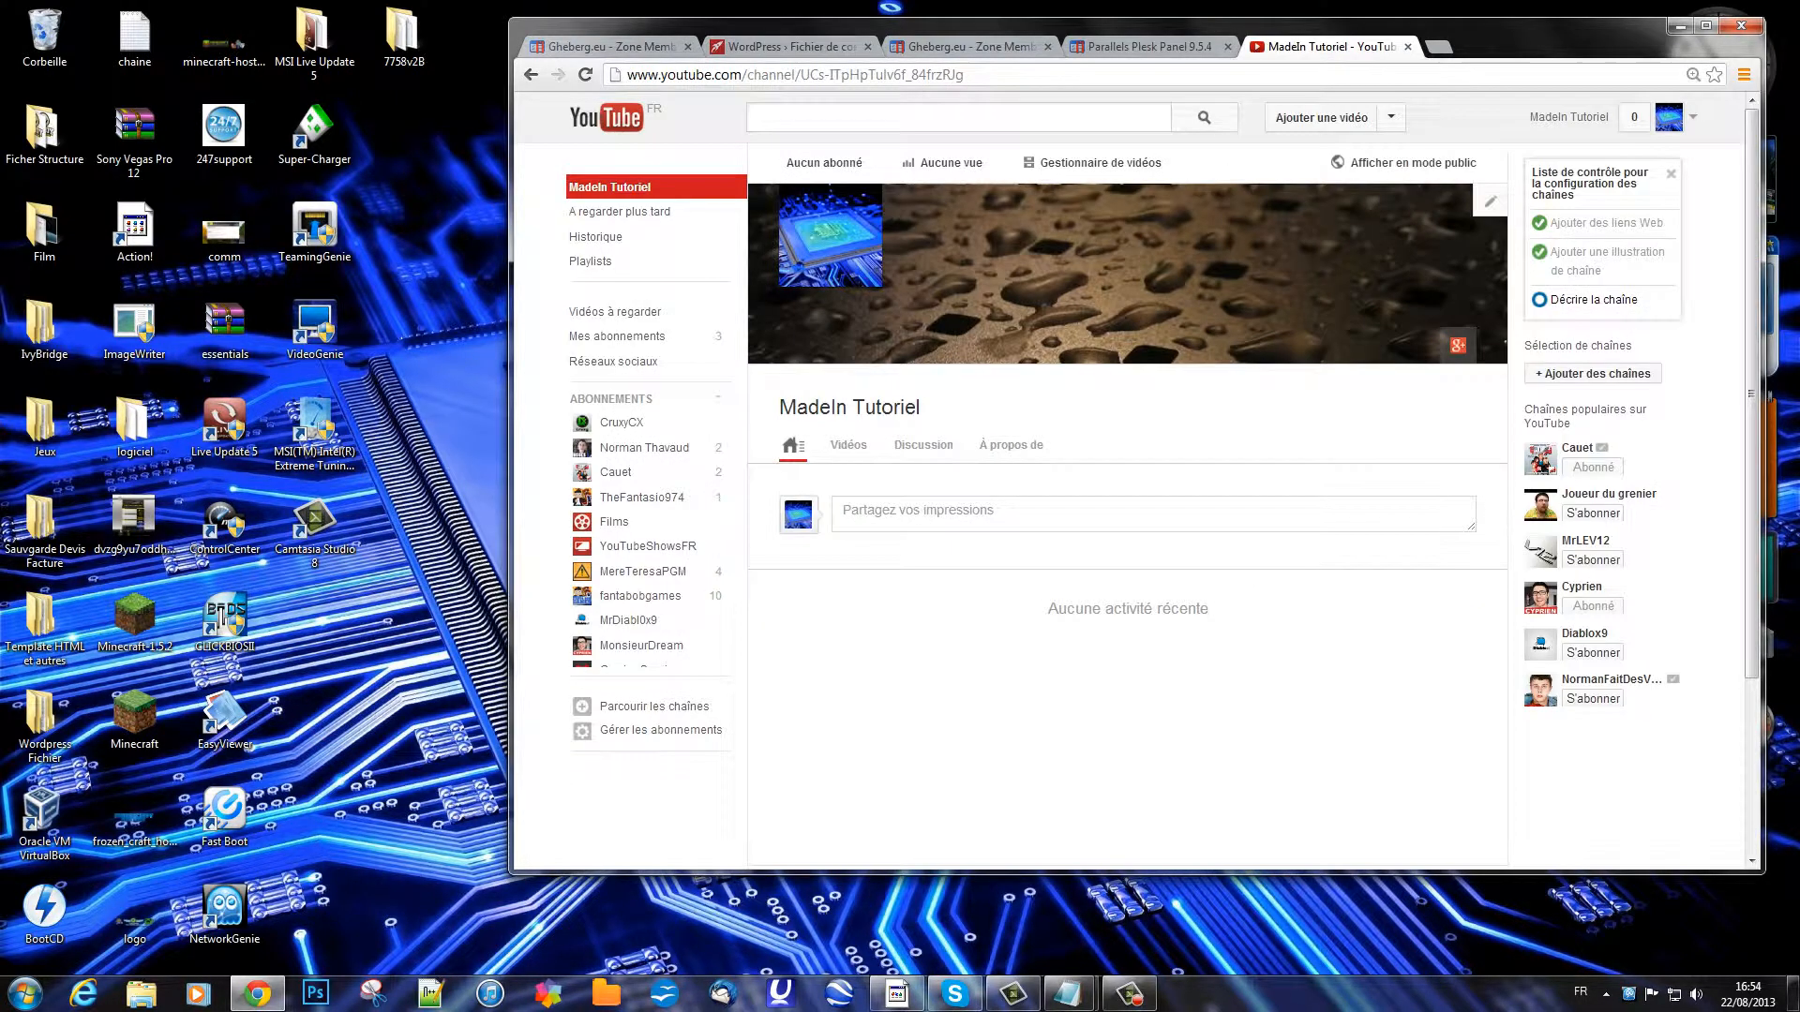
{"action": "left_click", "coordinate": [1149, 47]}
{"action": "left_click", "coordinate": [1706, 26]}
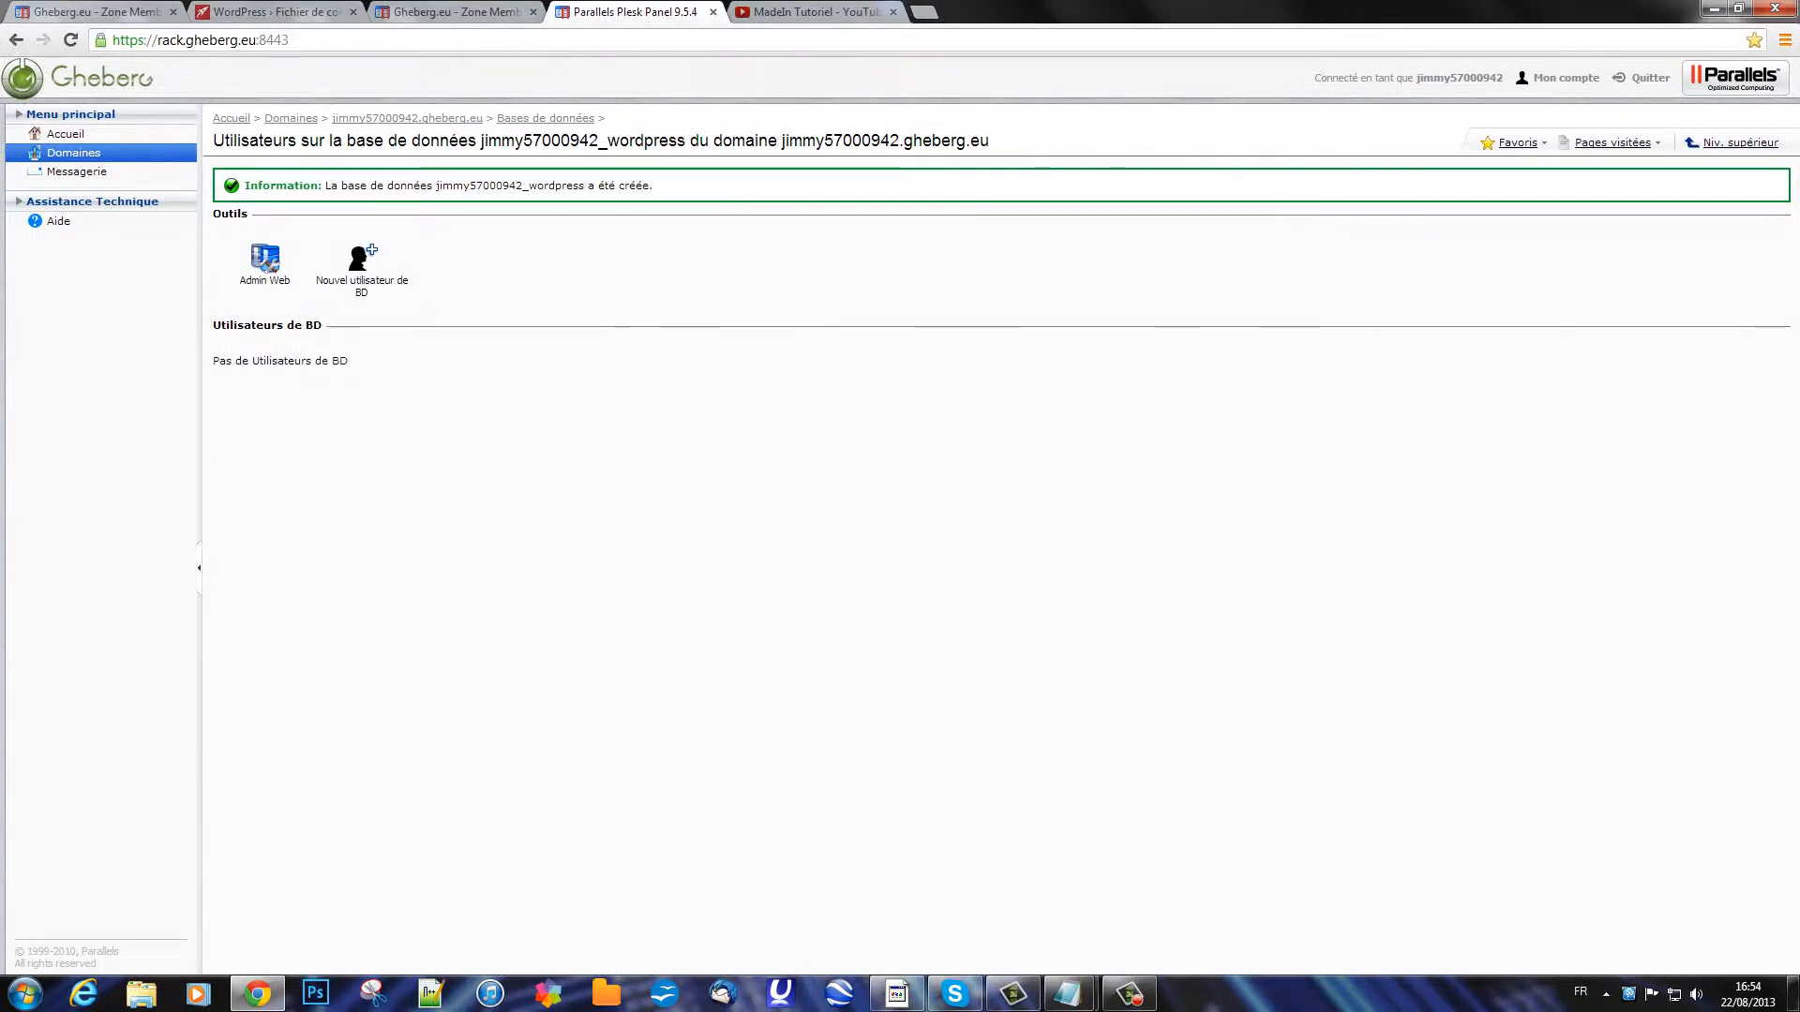
Step: Navigate to the new database user form of the _wordpress database
{"action": "left_click", "coordinate": [37, 133]}
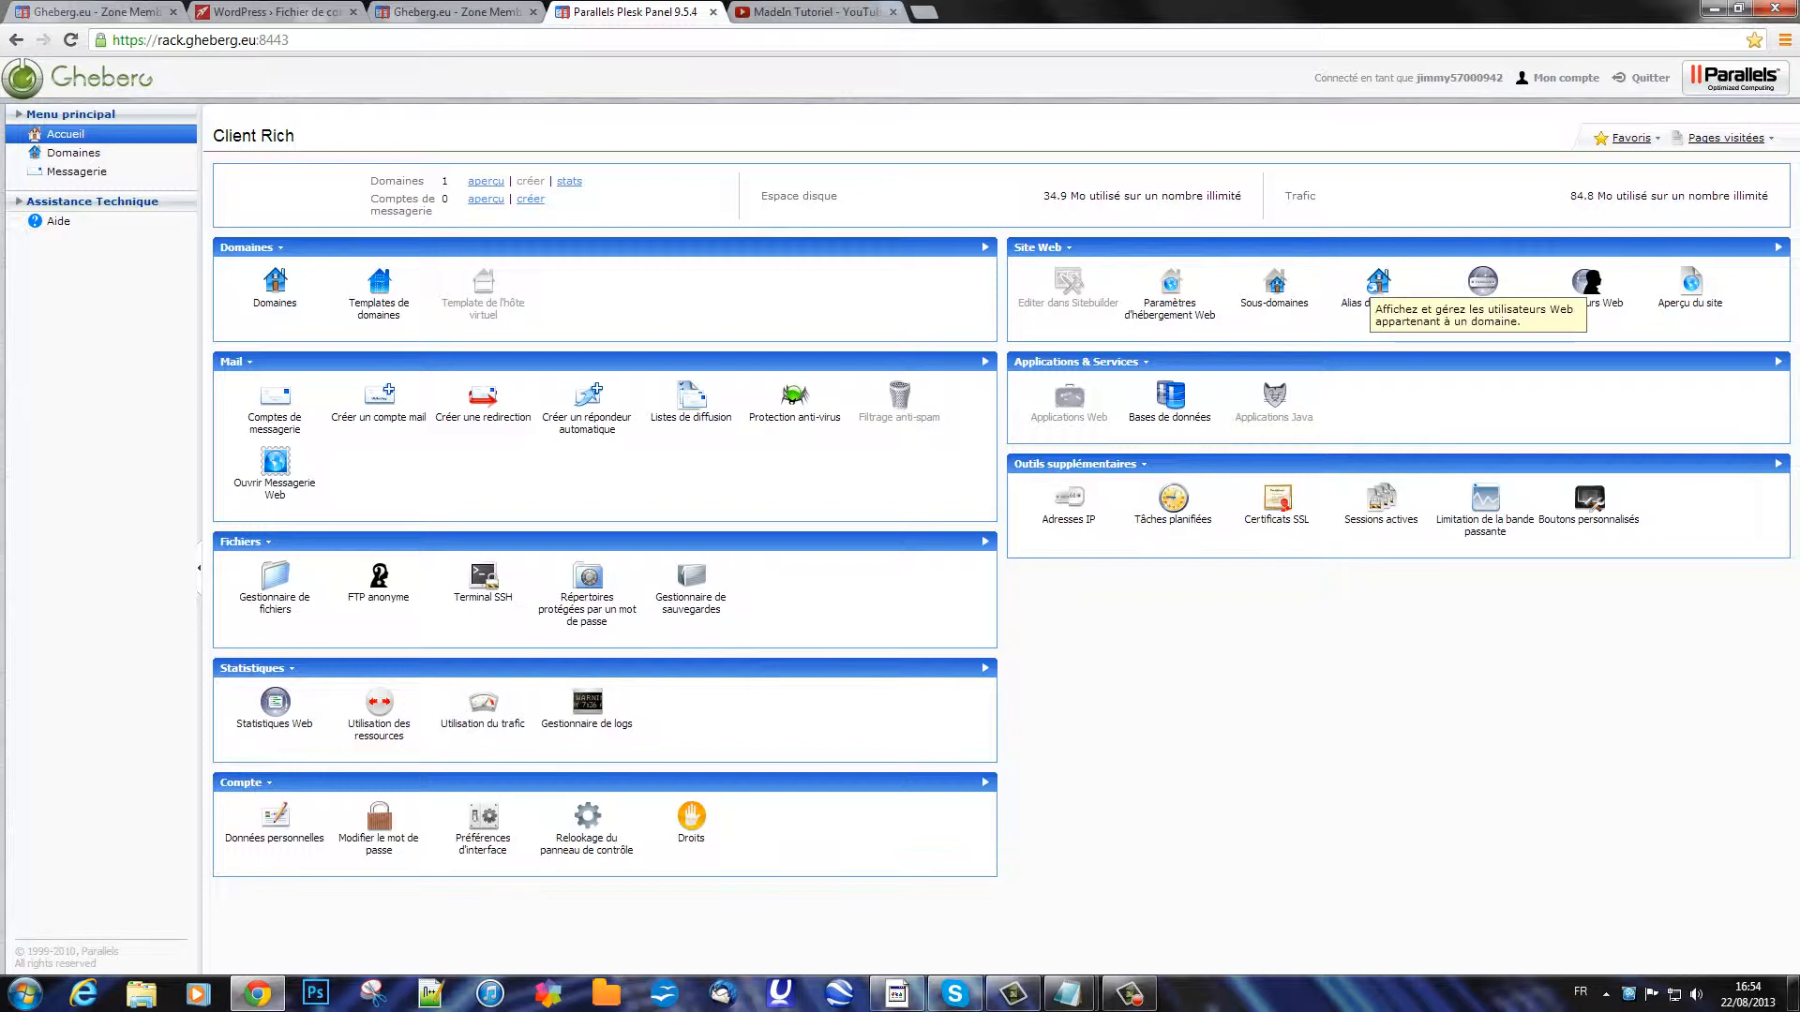
{"action": "left_click", "coordinate": [1586, 282]}
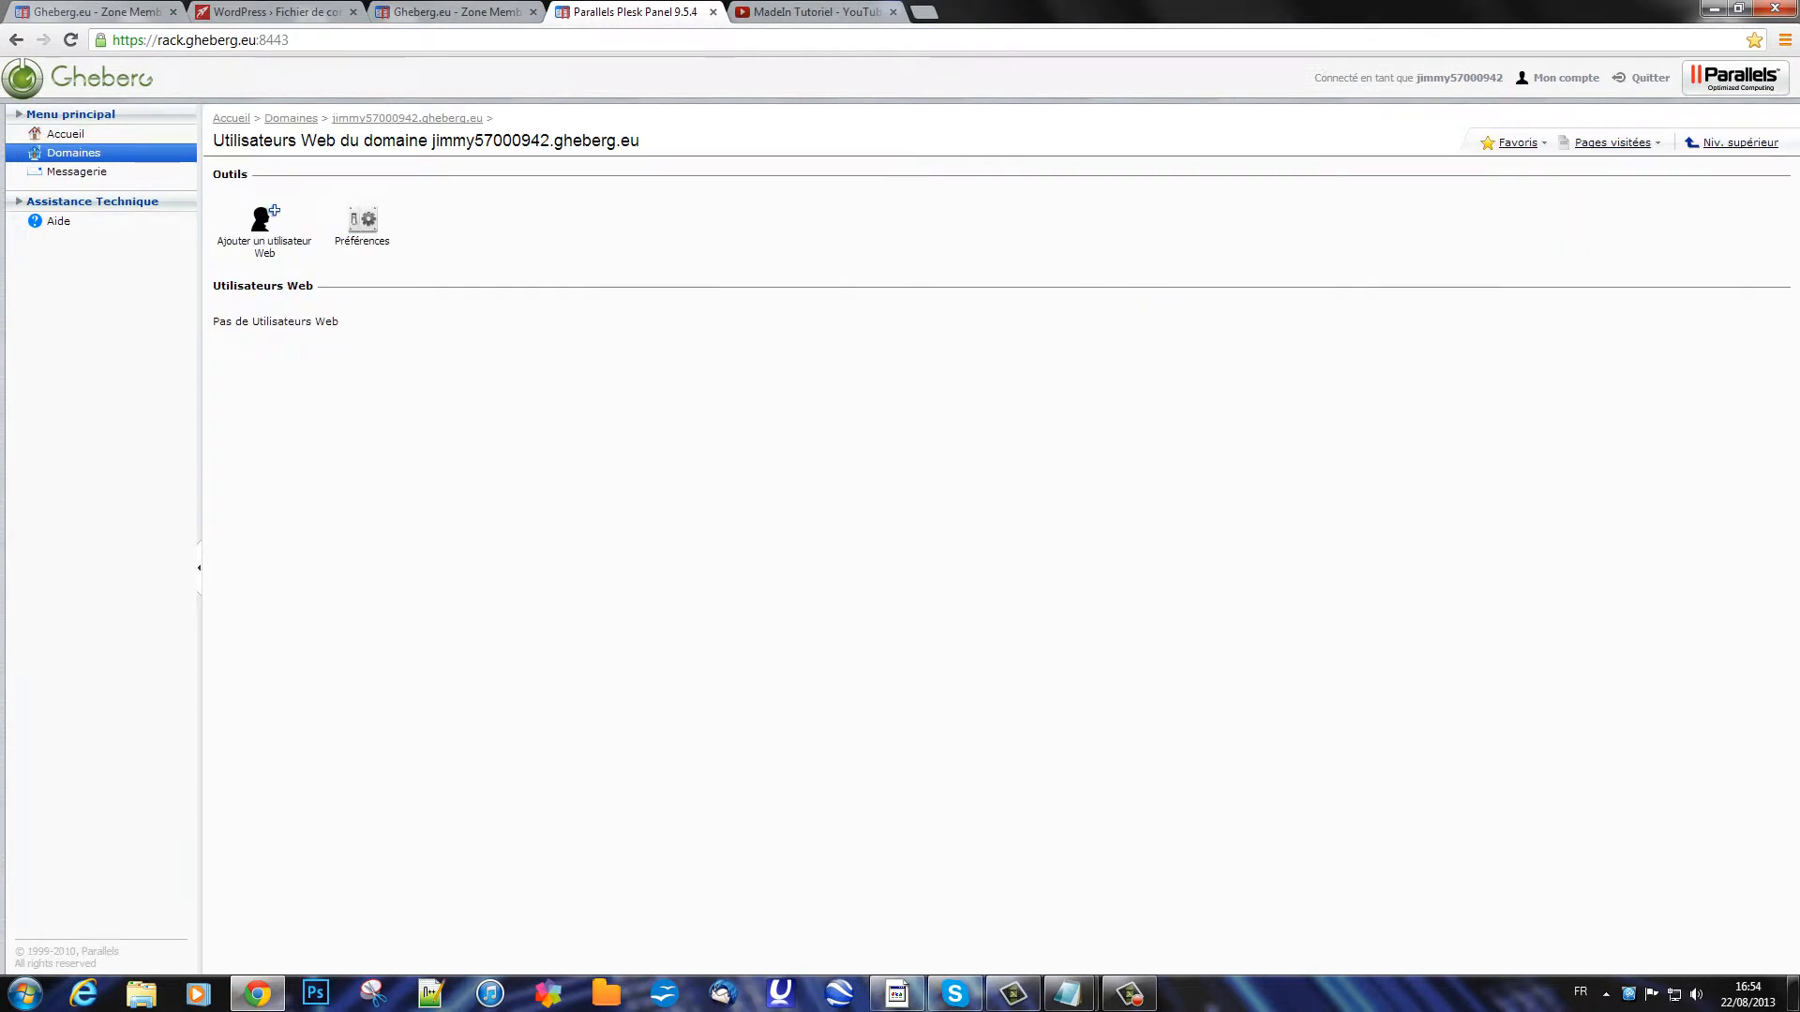
{"action": "left_click", "coordinate": [16, 39]}
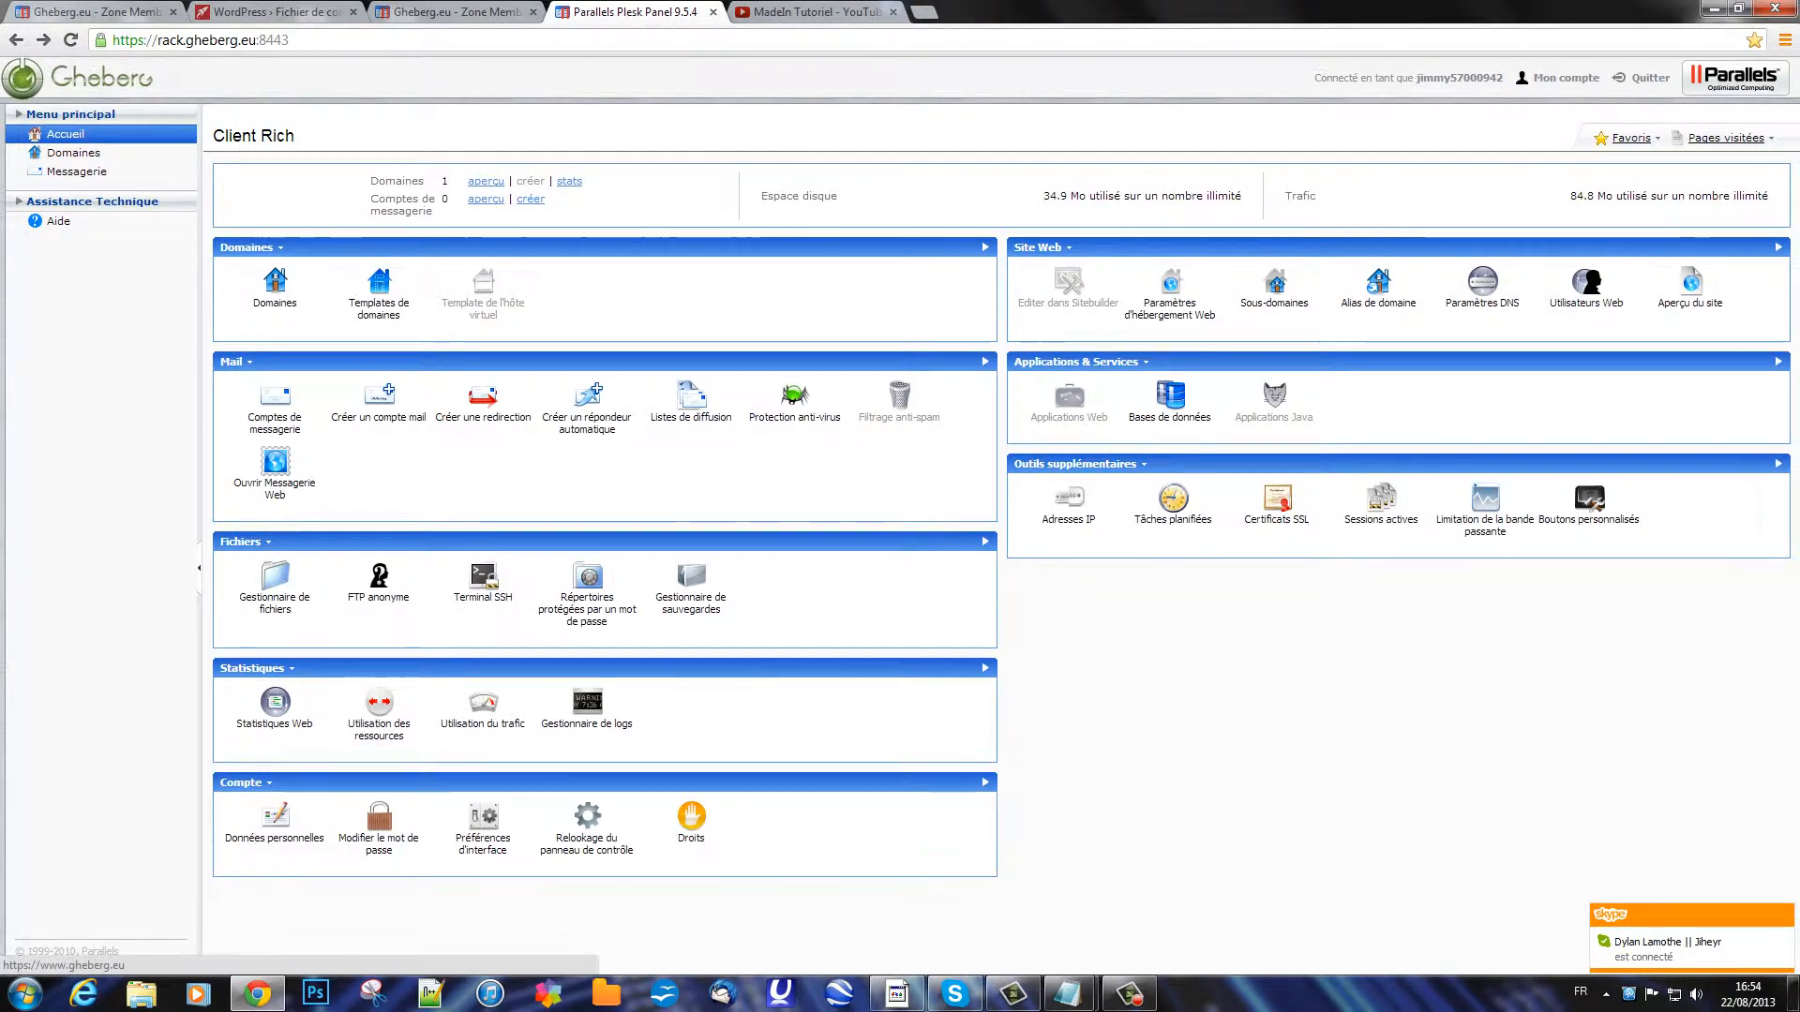
{"action": "left_click", "coordinate": [1170, 398]}
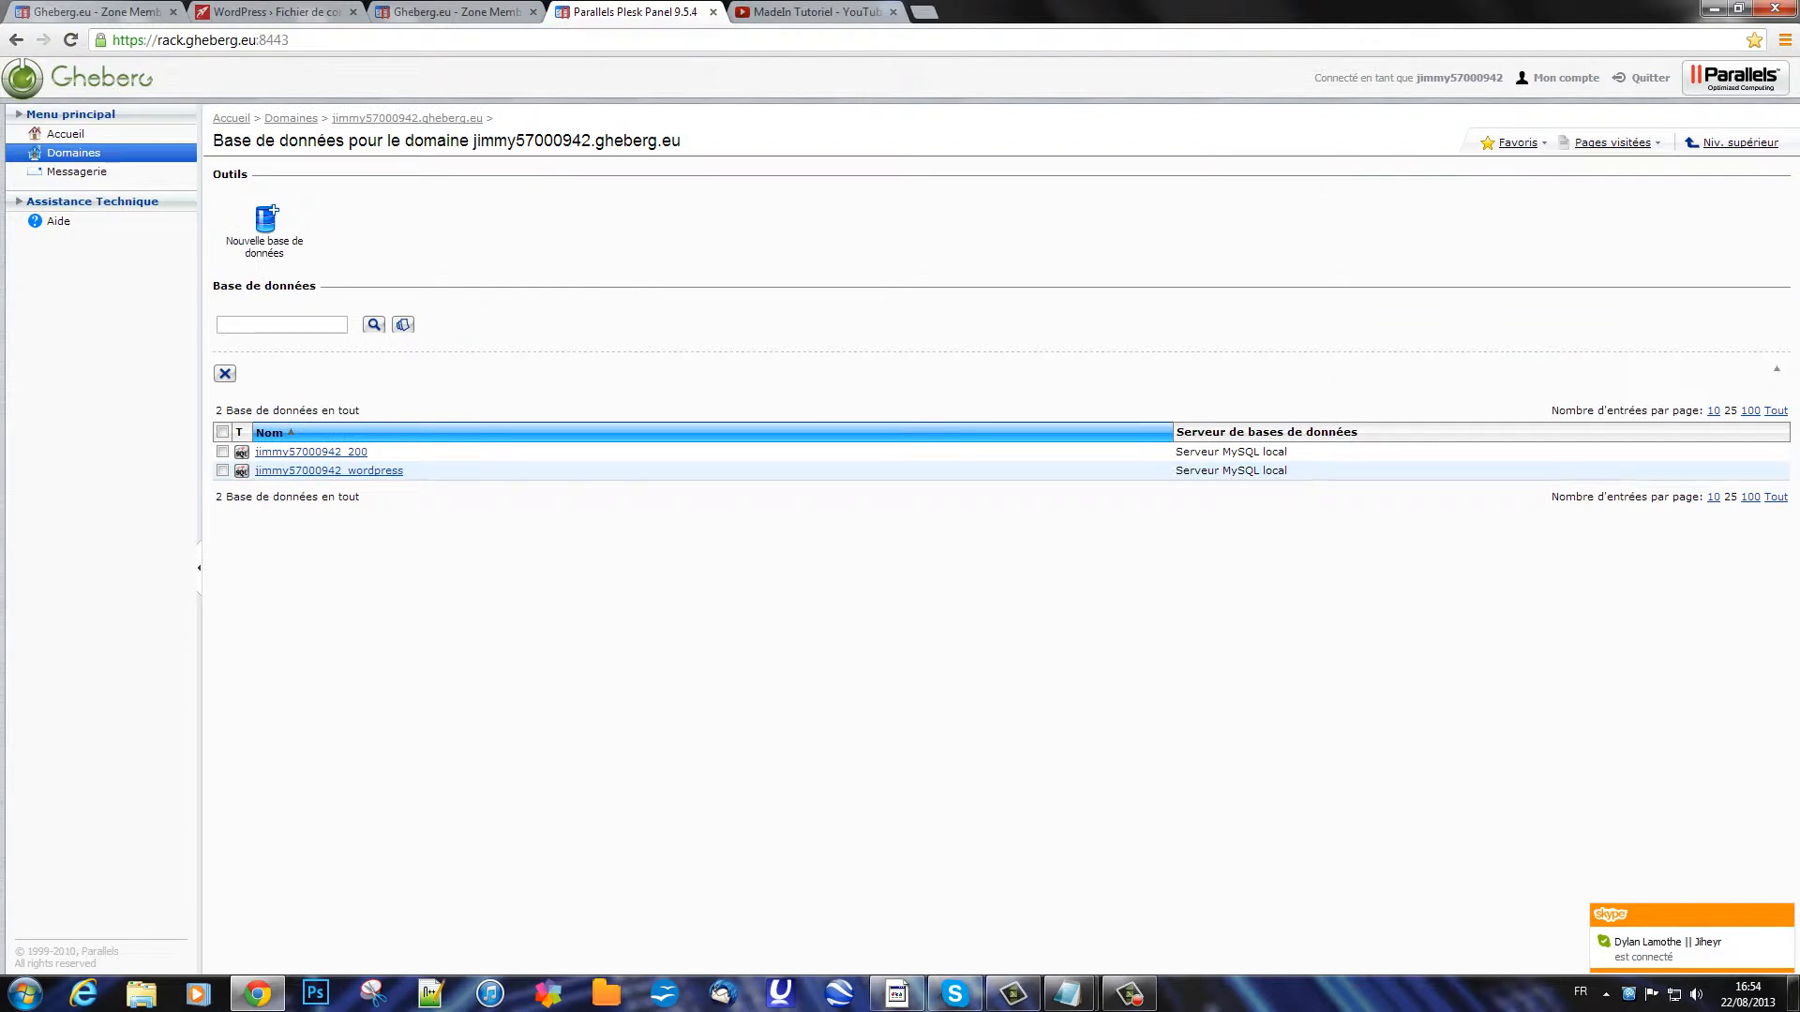
{"action": "left_click", "coordinate": [328, 470]}
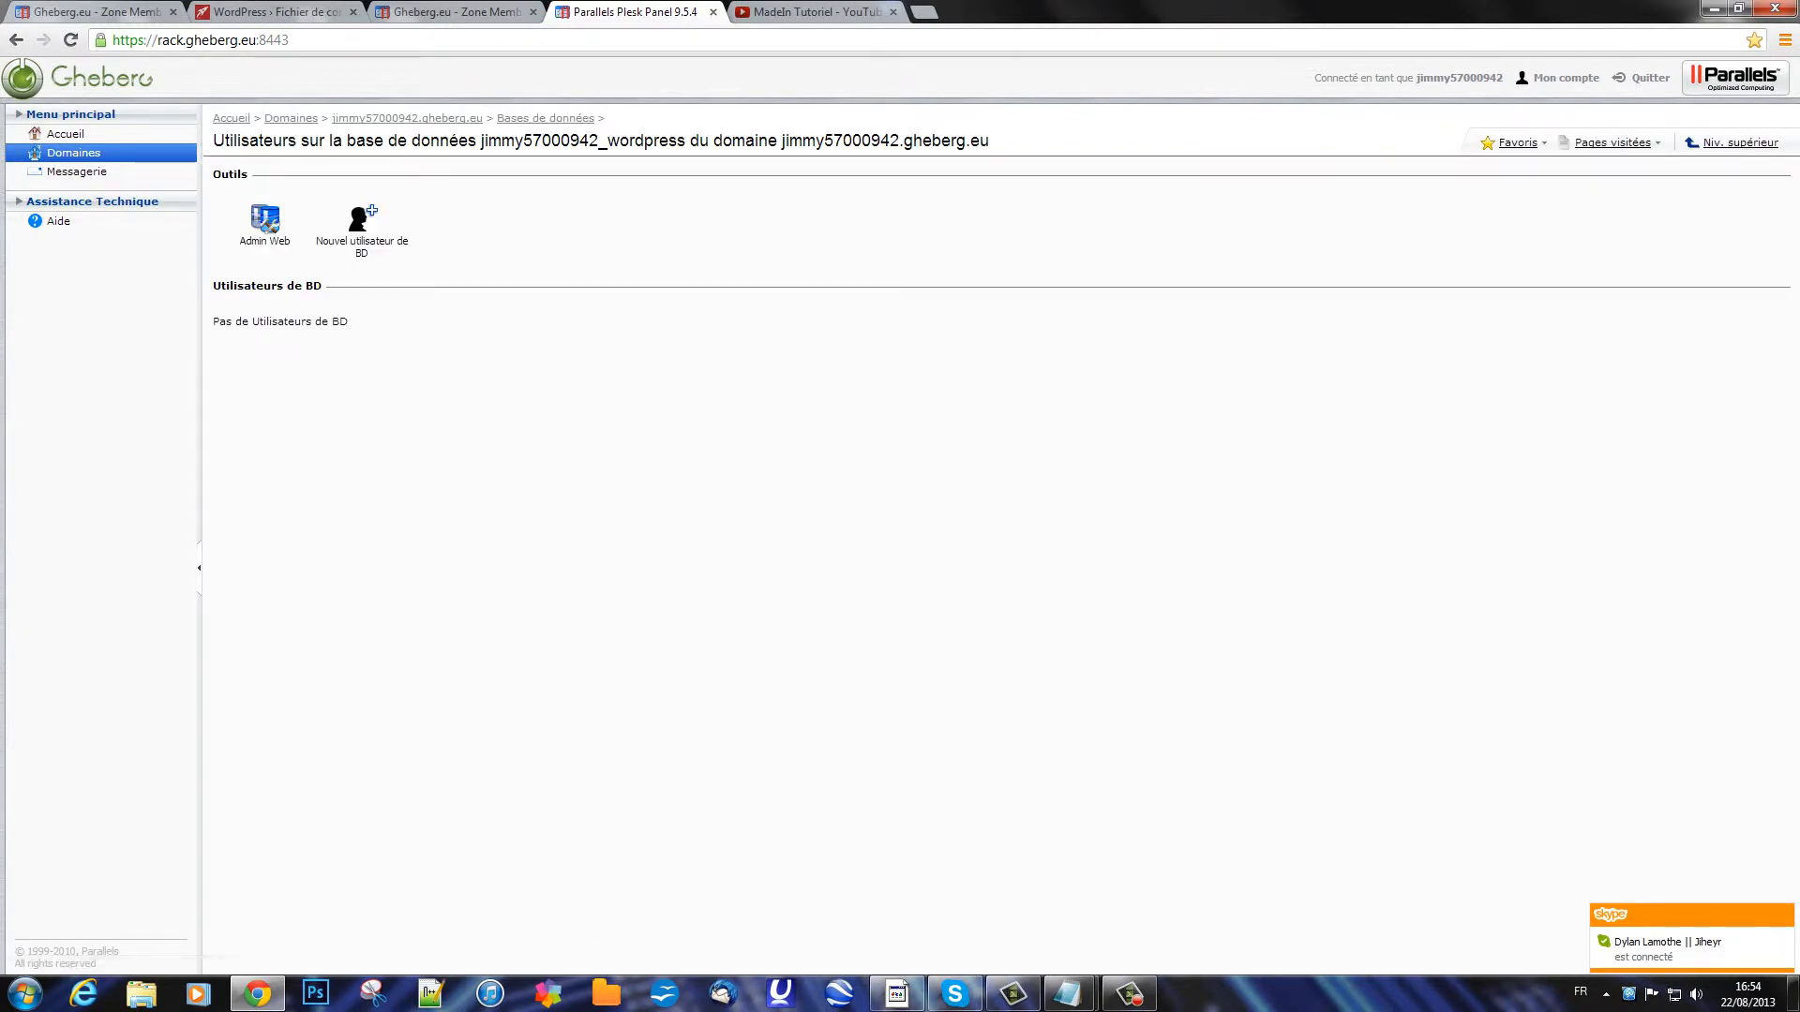
{"action": "left_click", "coordinate": [362, 219]}
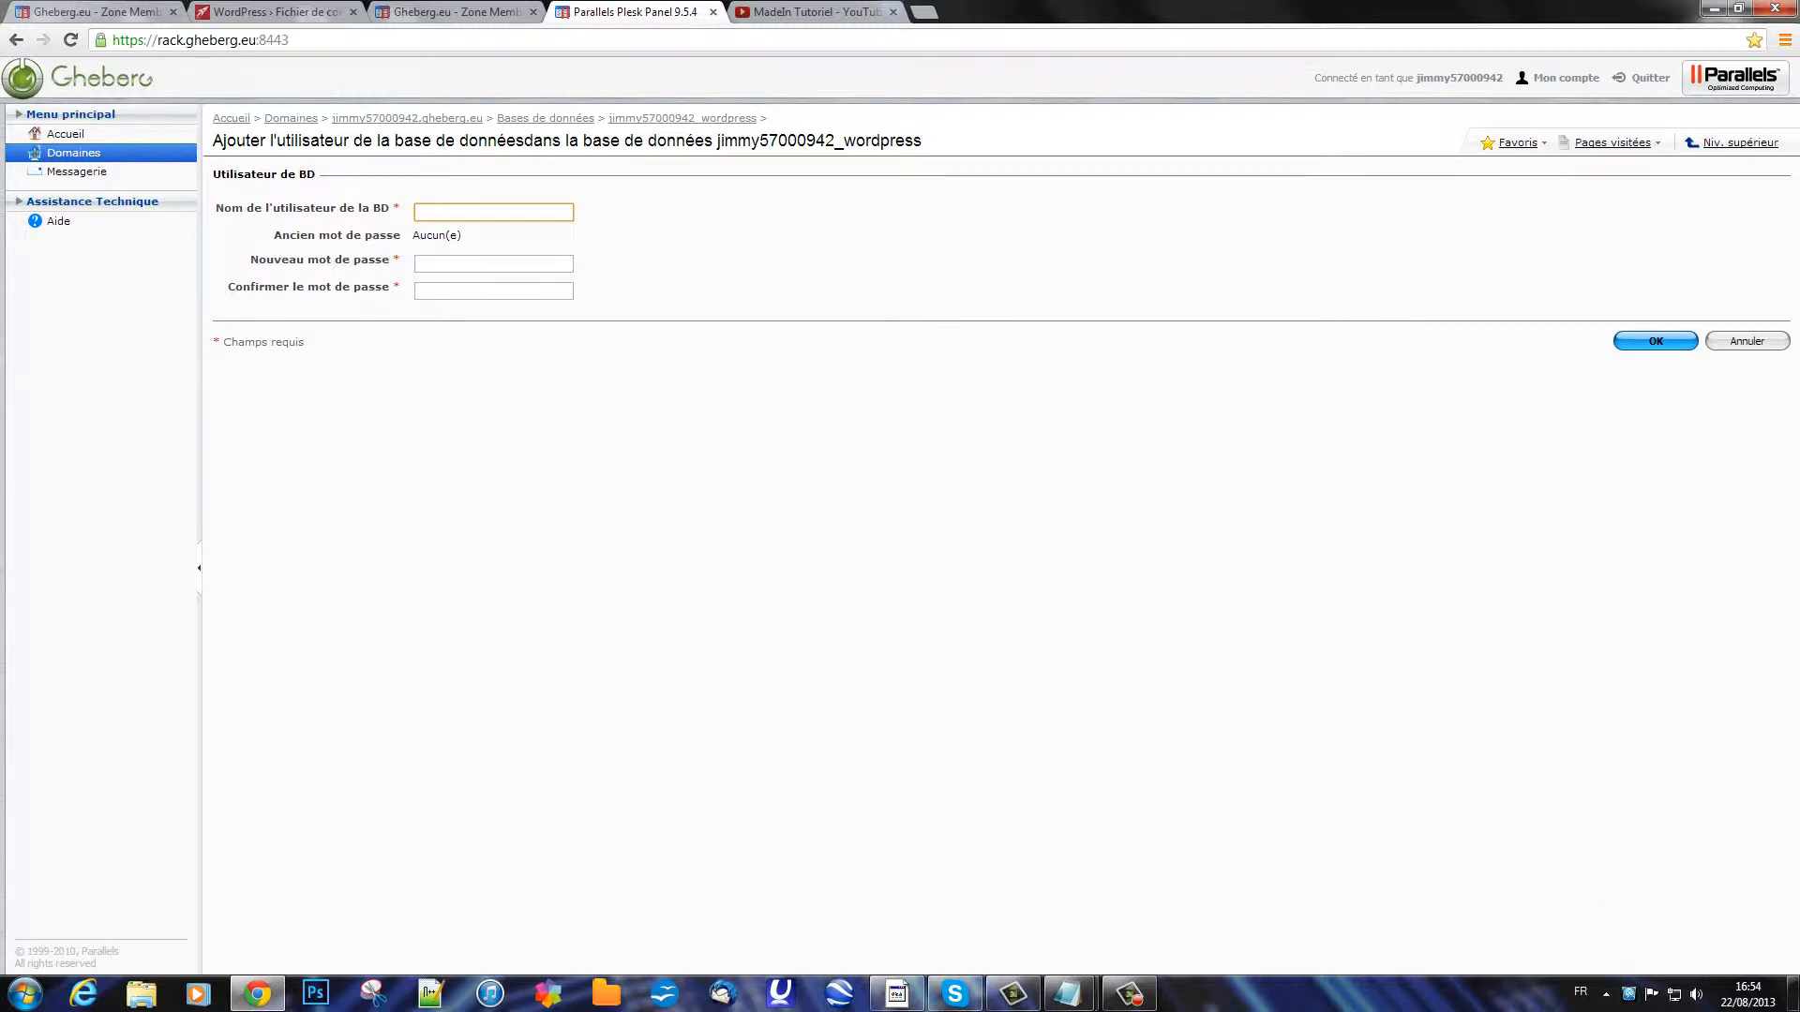
Step: Try adding database user 'wordpress' with a password, which Plesk rejects as already existing
{"action": "type", "text": "wordpress"}
{"action": "key", "text": "Tab"}
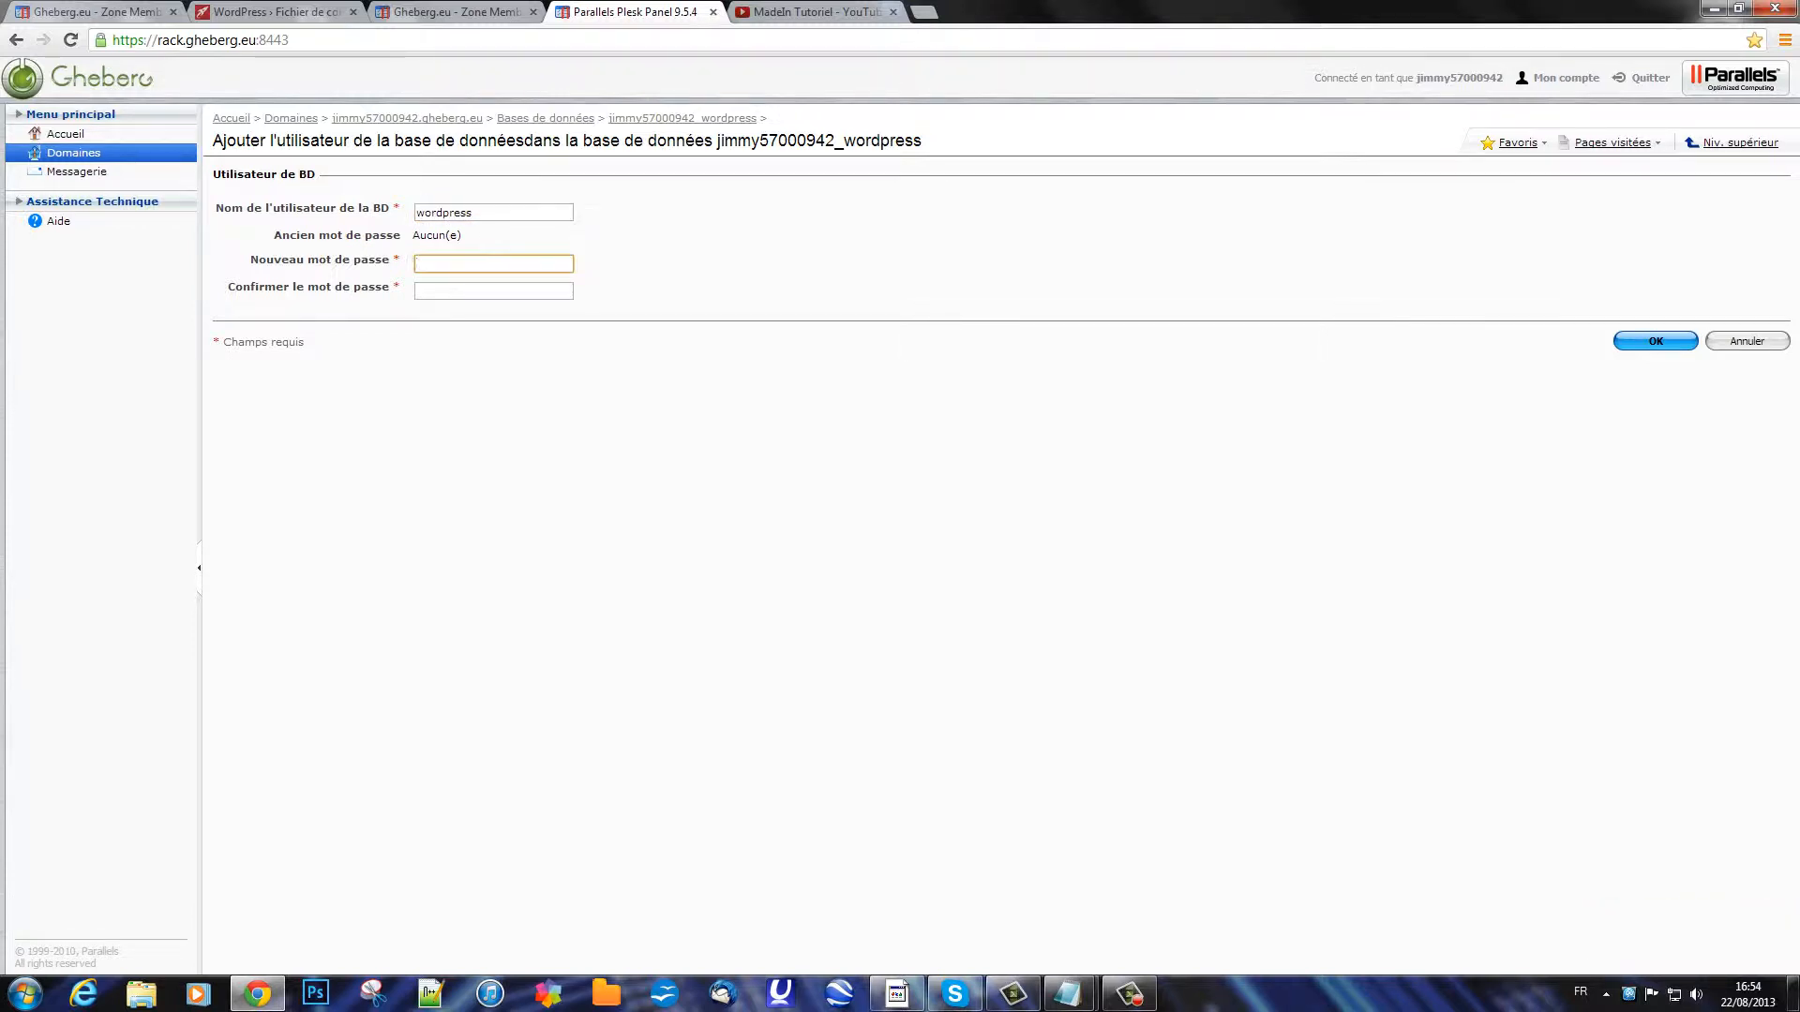
{"action": "type", "text": "•••••••"}
{"action": "key", "text": "Tab"}
{"action": "type", "text": "•••••••••"}
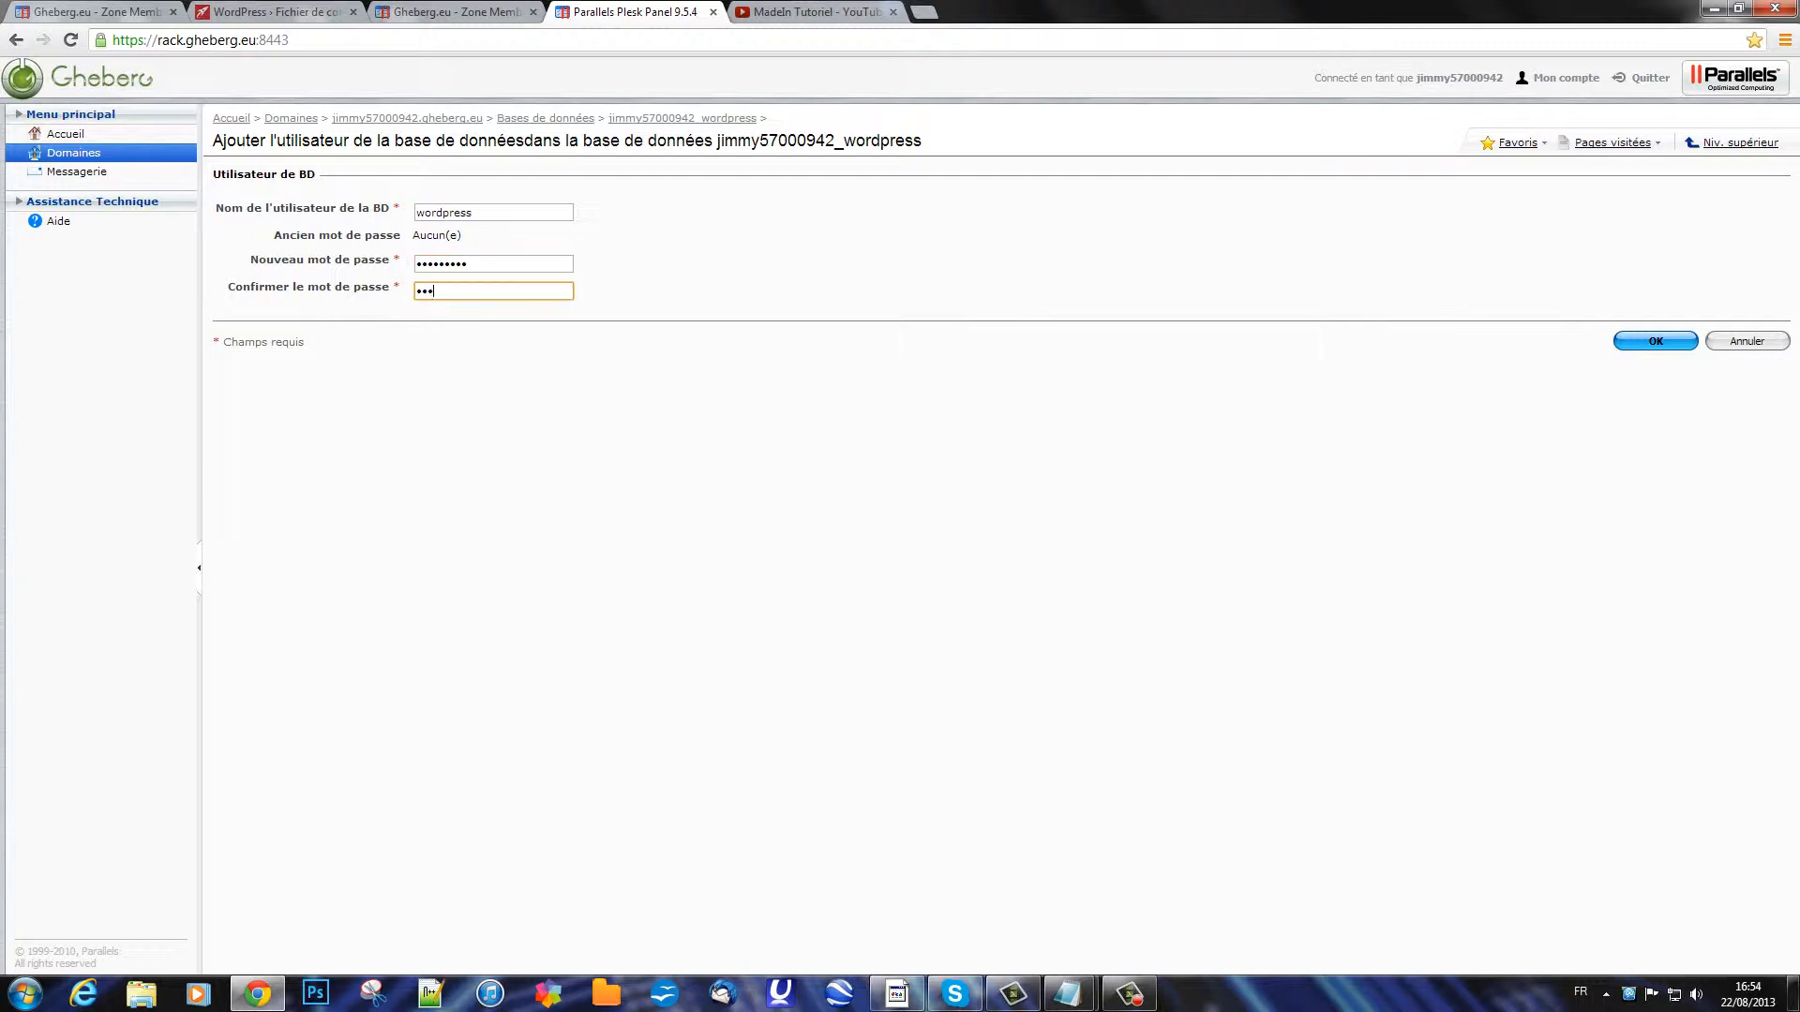
{"action": "key", "text": "Return"}
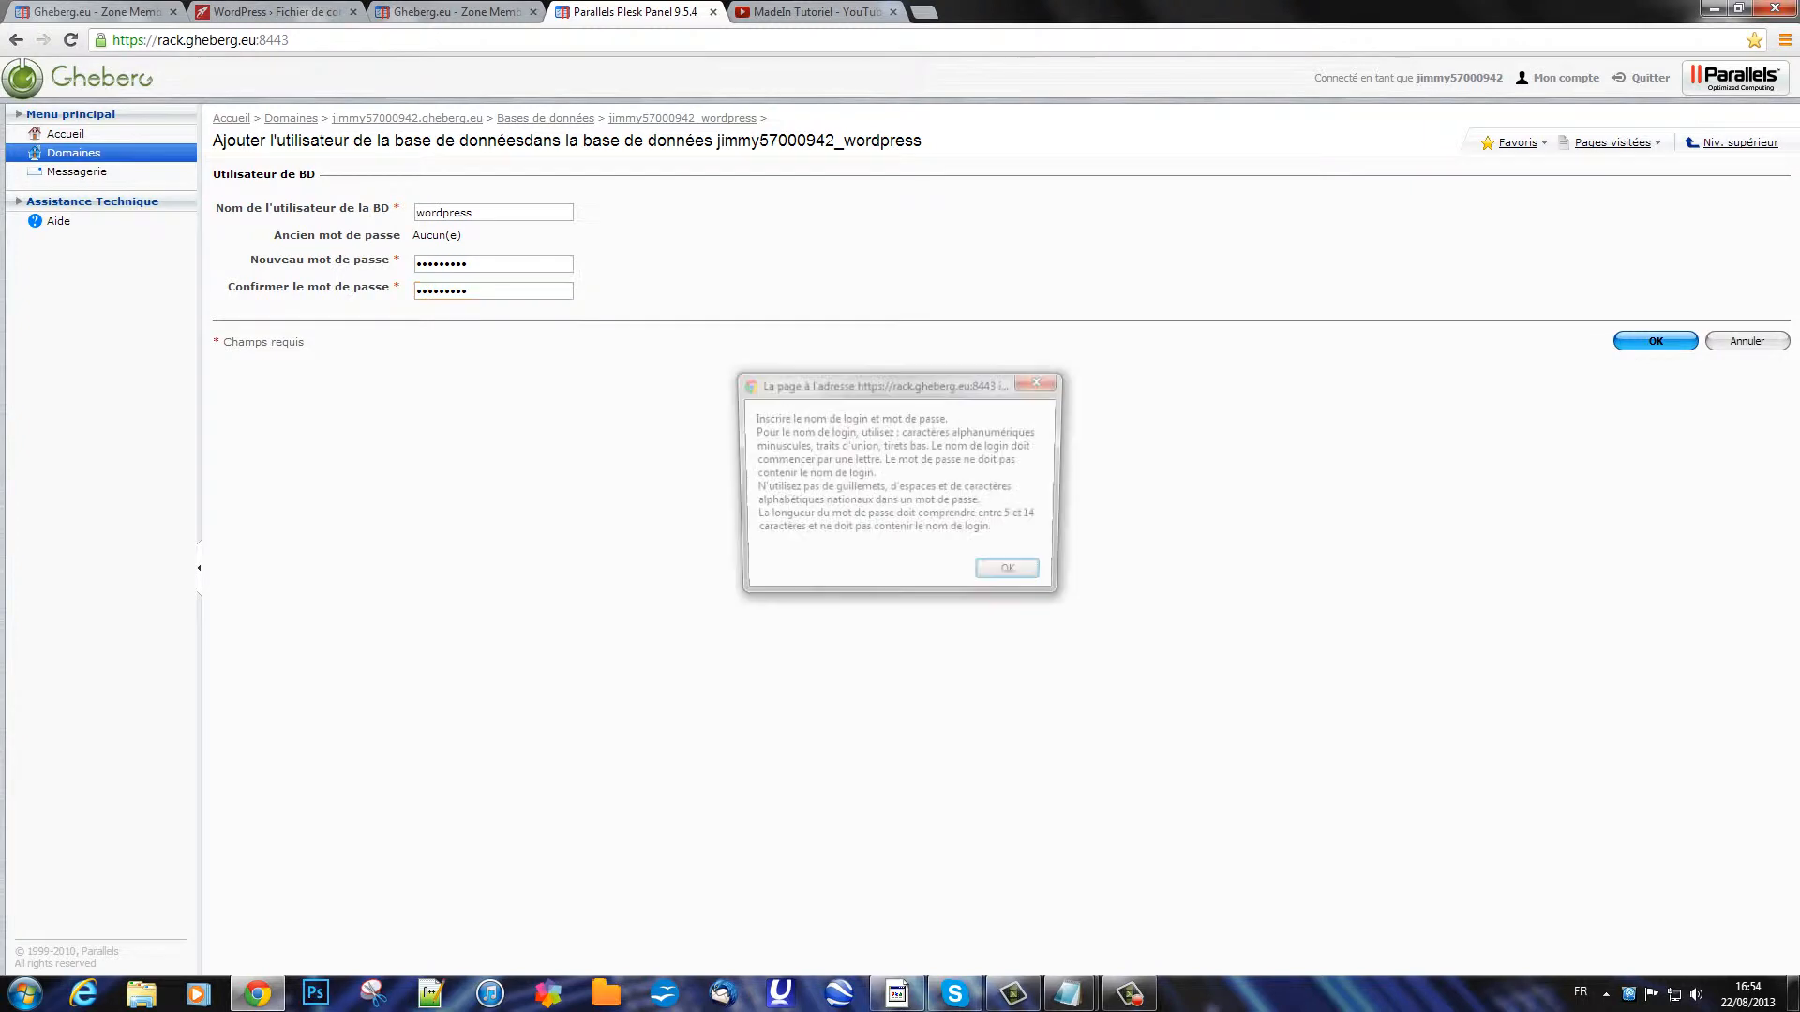
{"action": "key", "text": "Return"}
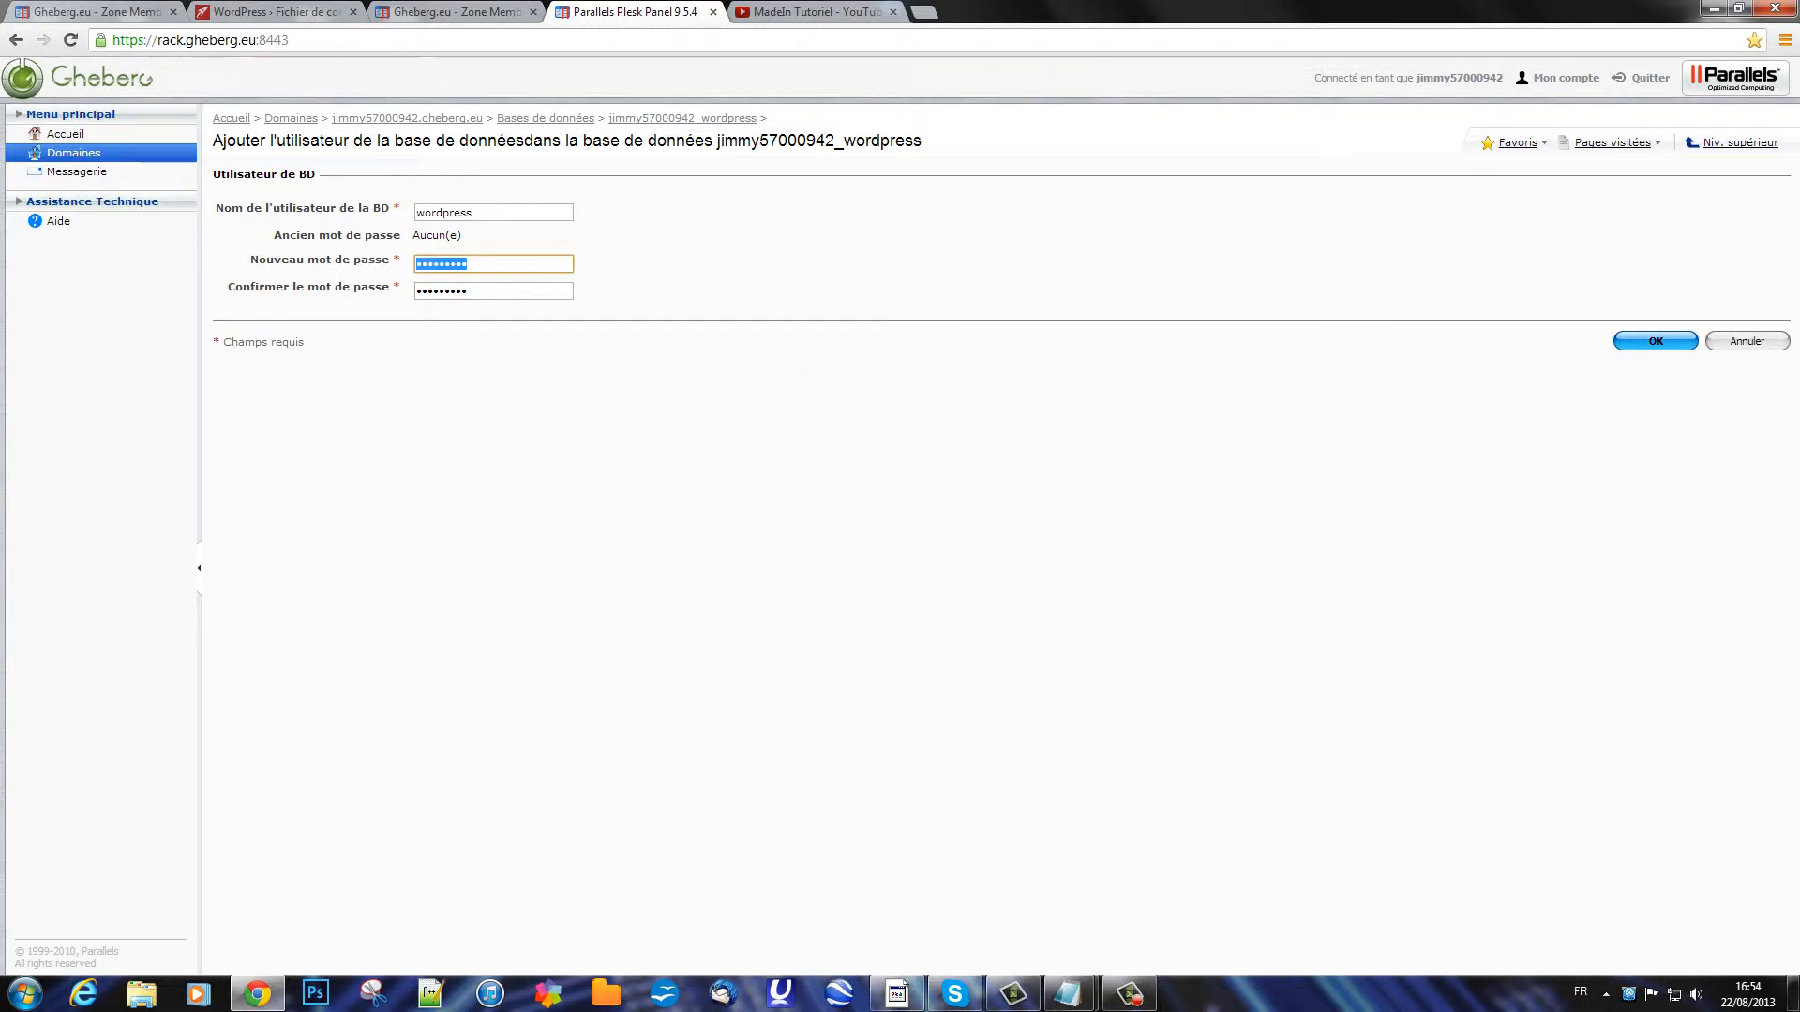
{"action": "type", "text": "••••••••••••"}
{"action": "key", "text": "Tab"}
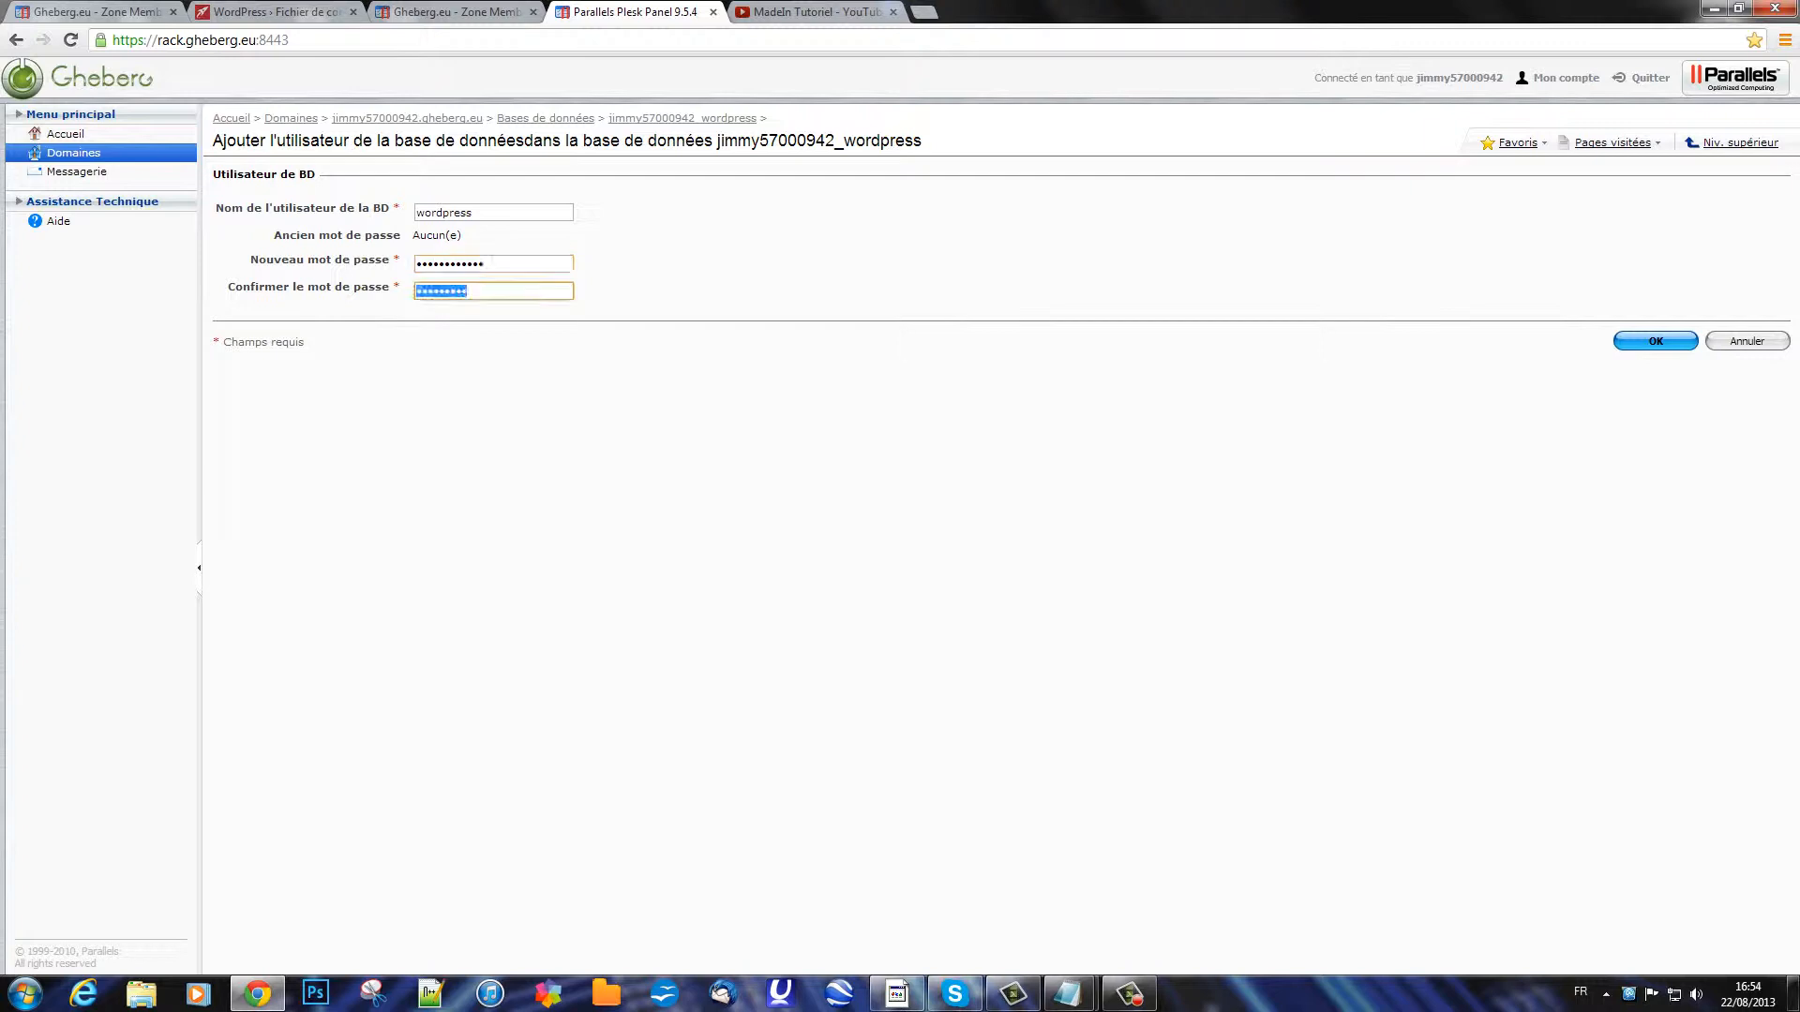
{"action": "type", "text": "••••••••••"}
{"action": "key", "text": "Return"}
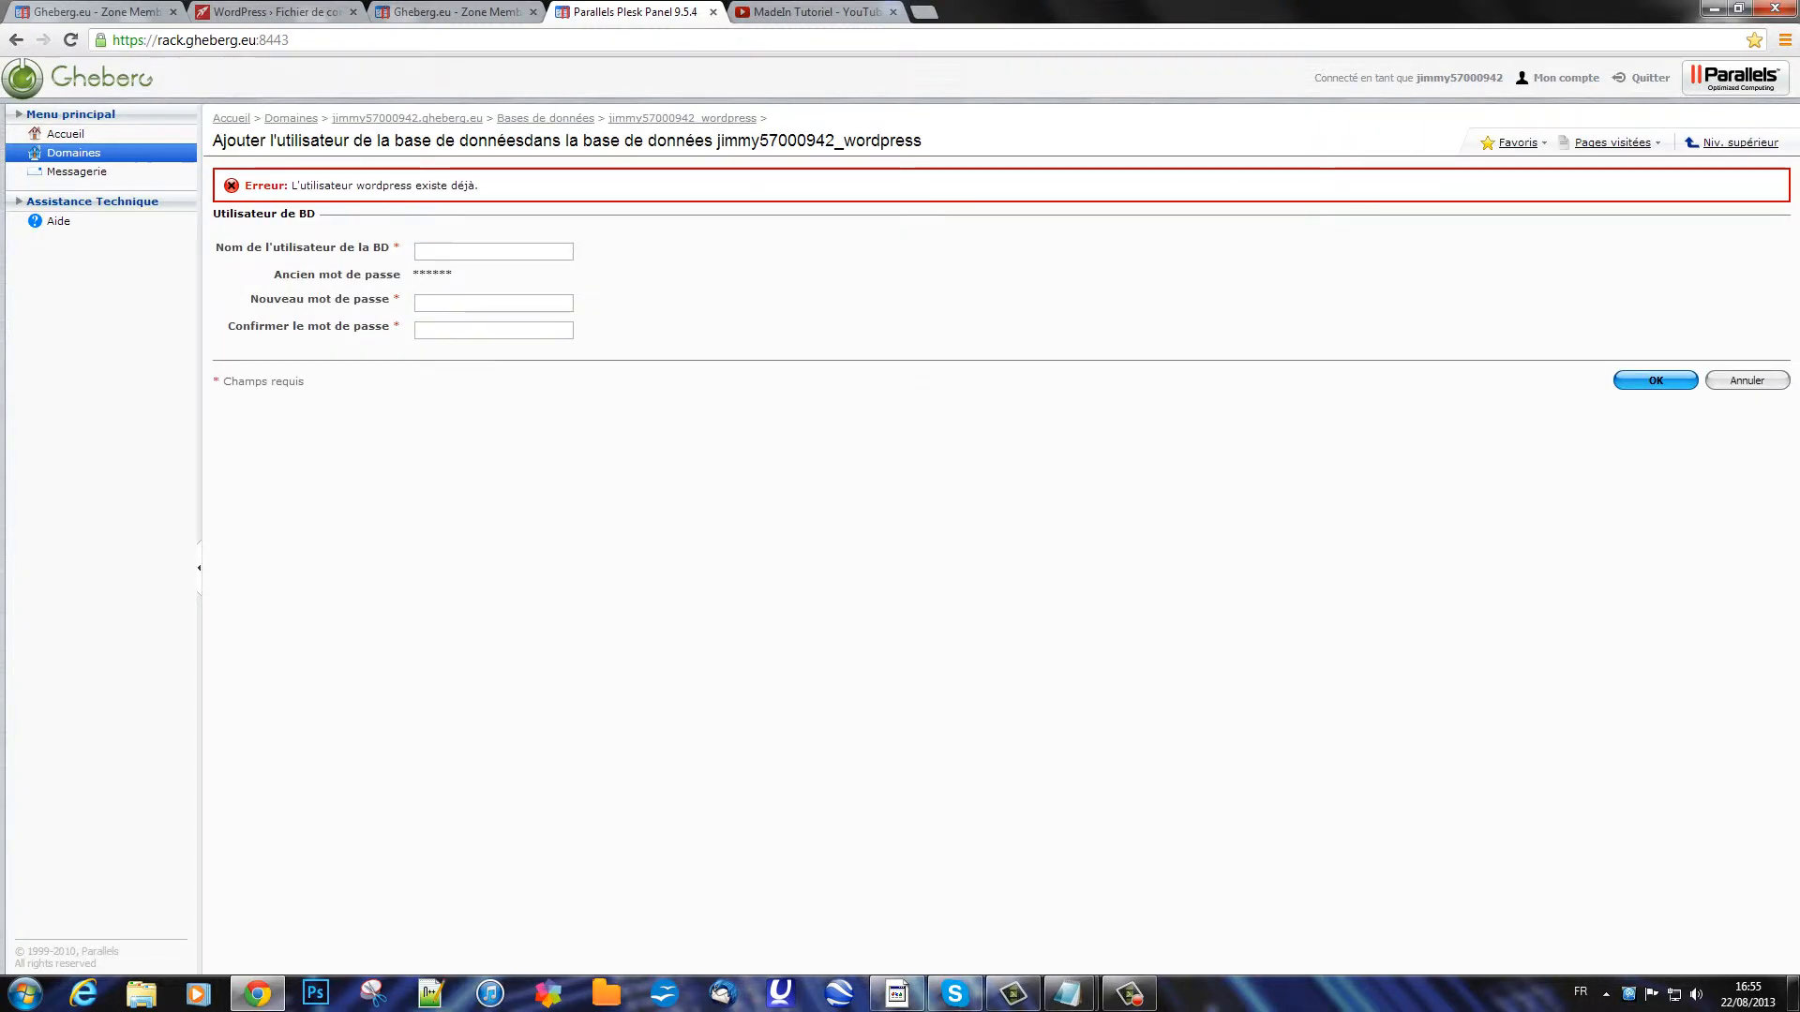
{"action": "left_click", "coordinate": [73, 153]}
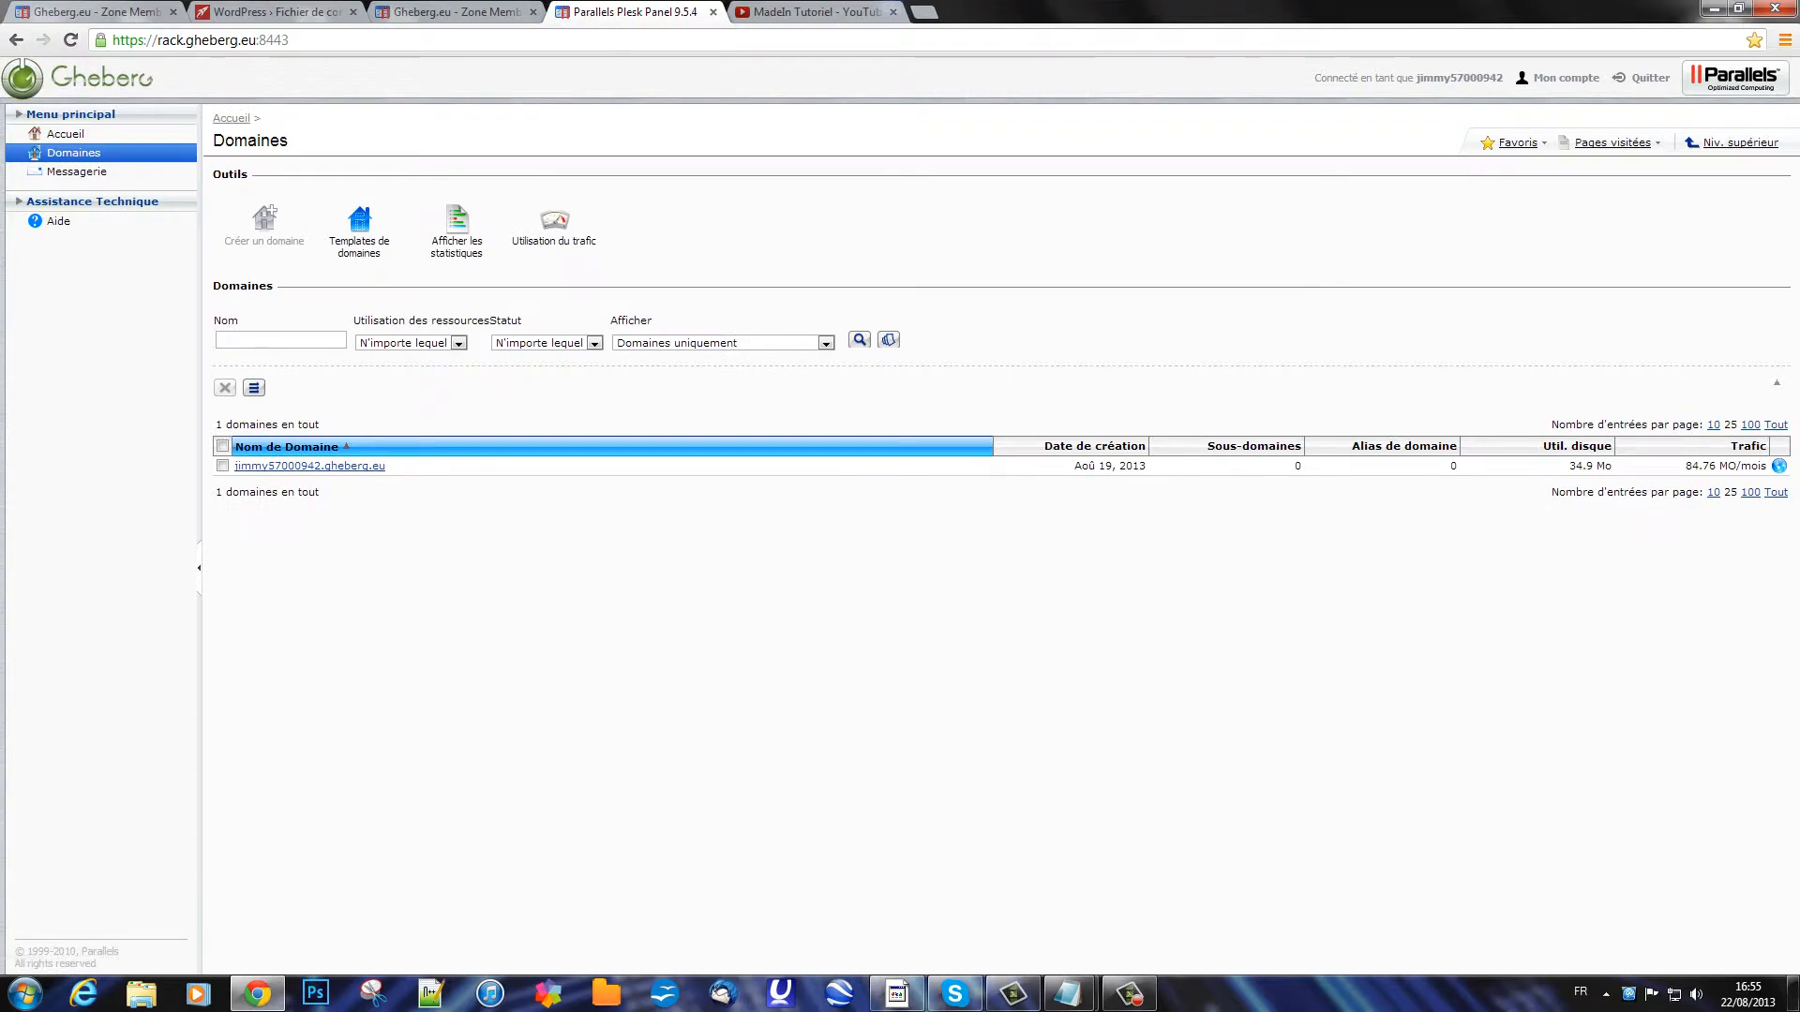
Step: From the domain's databases, add user 'tuto' with a password to the _wordpress database
{"action": "left_click", "coordinate": [310, 466]}
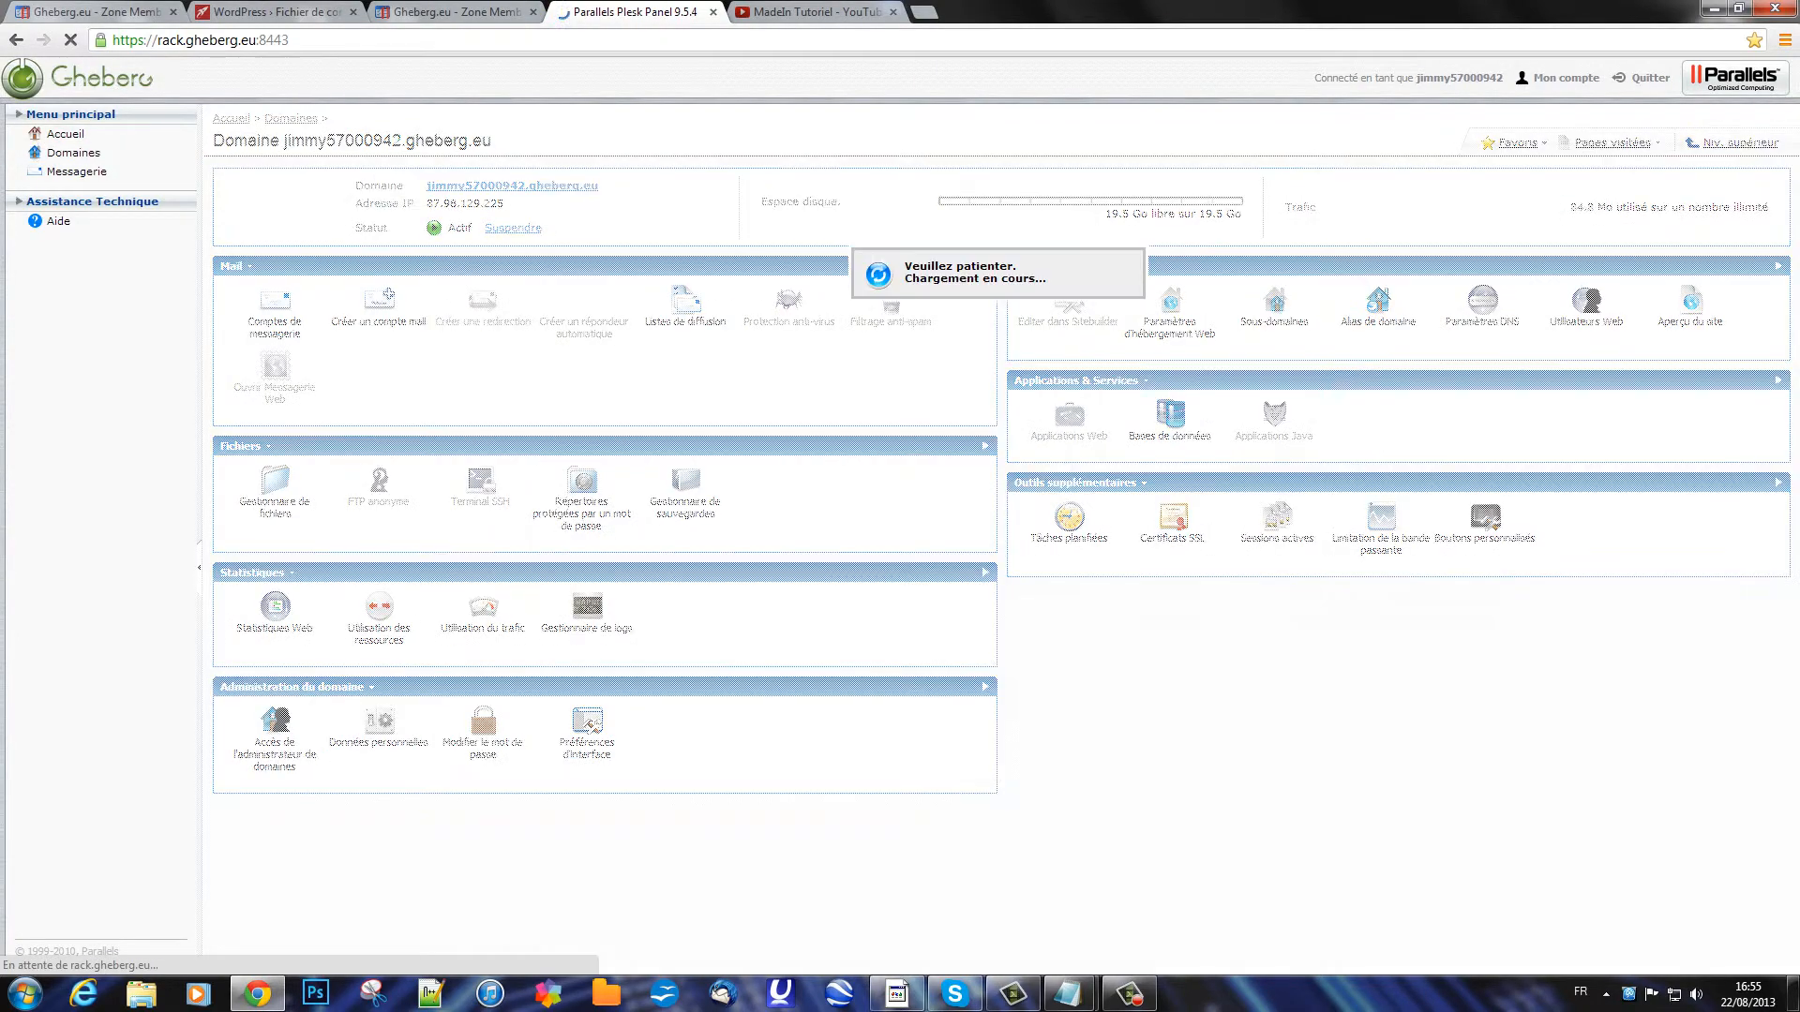
{"action": "left_click", "coordinate": [1170, 400]}
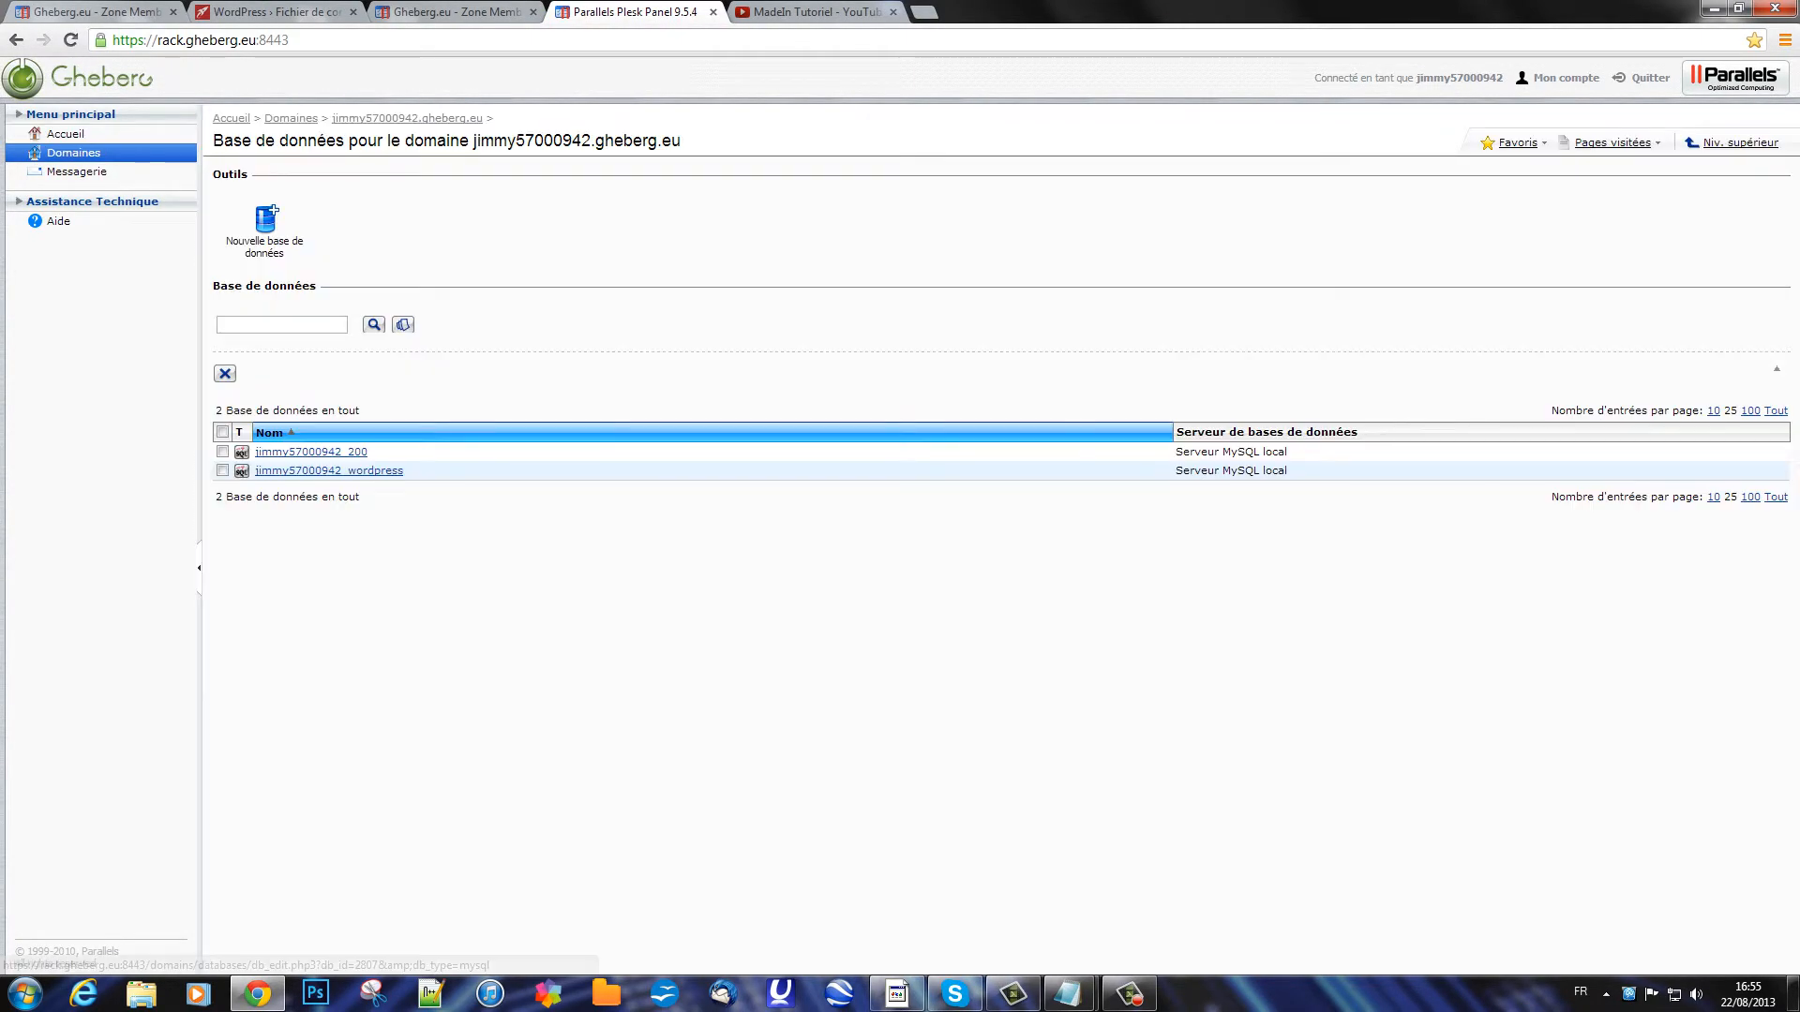
{"action": "left_click", "coordinate": [329, 470]}
{"action": "left_click", "coordinate": [362, 225]}
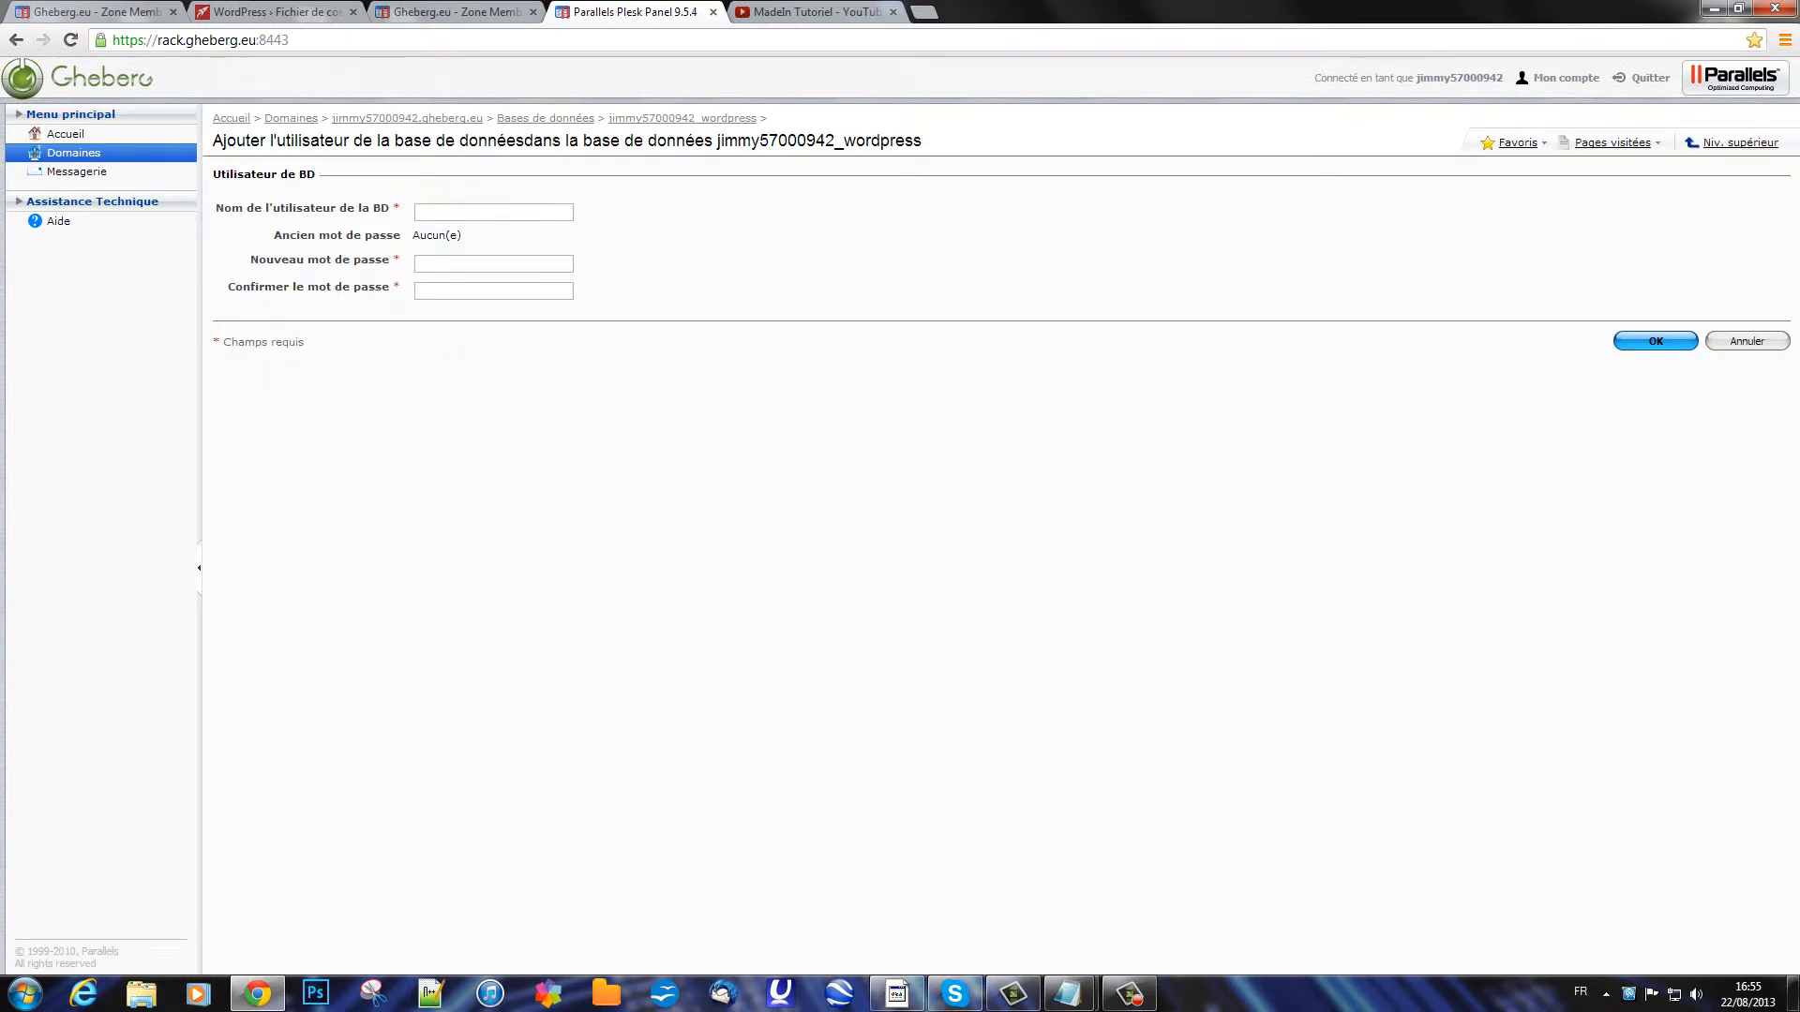
{"action": "type", "text": "tuto"}
{"action": "key", "text": "Tab"}
{"action": "type", "text": "•••••••"}
{"action": "key", "text": "Tab"}
{"action": "type", "text": "•••••••"}
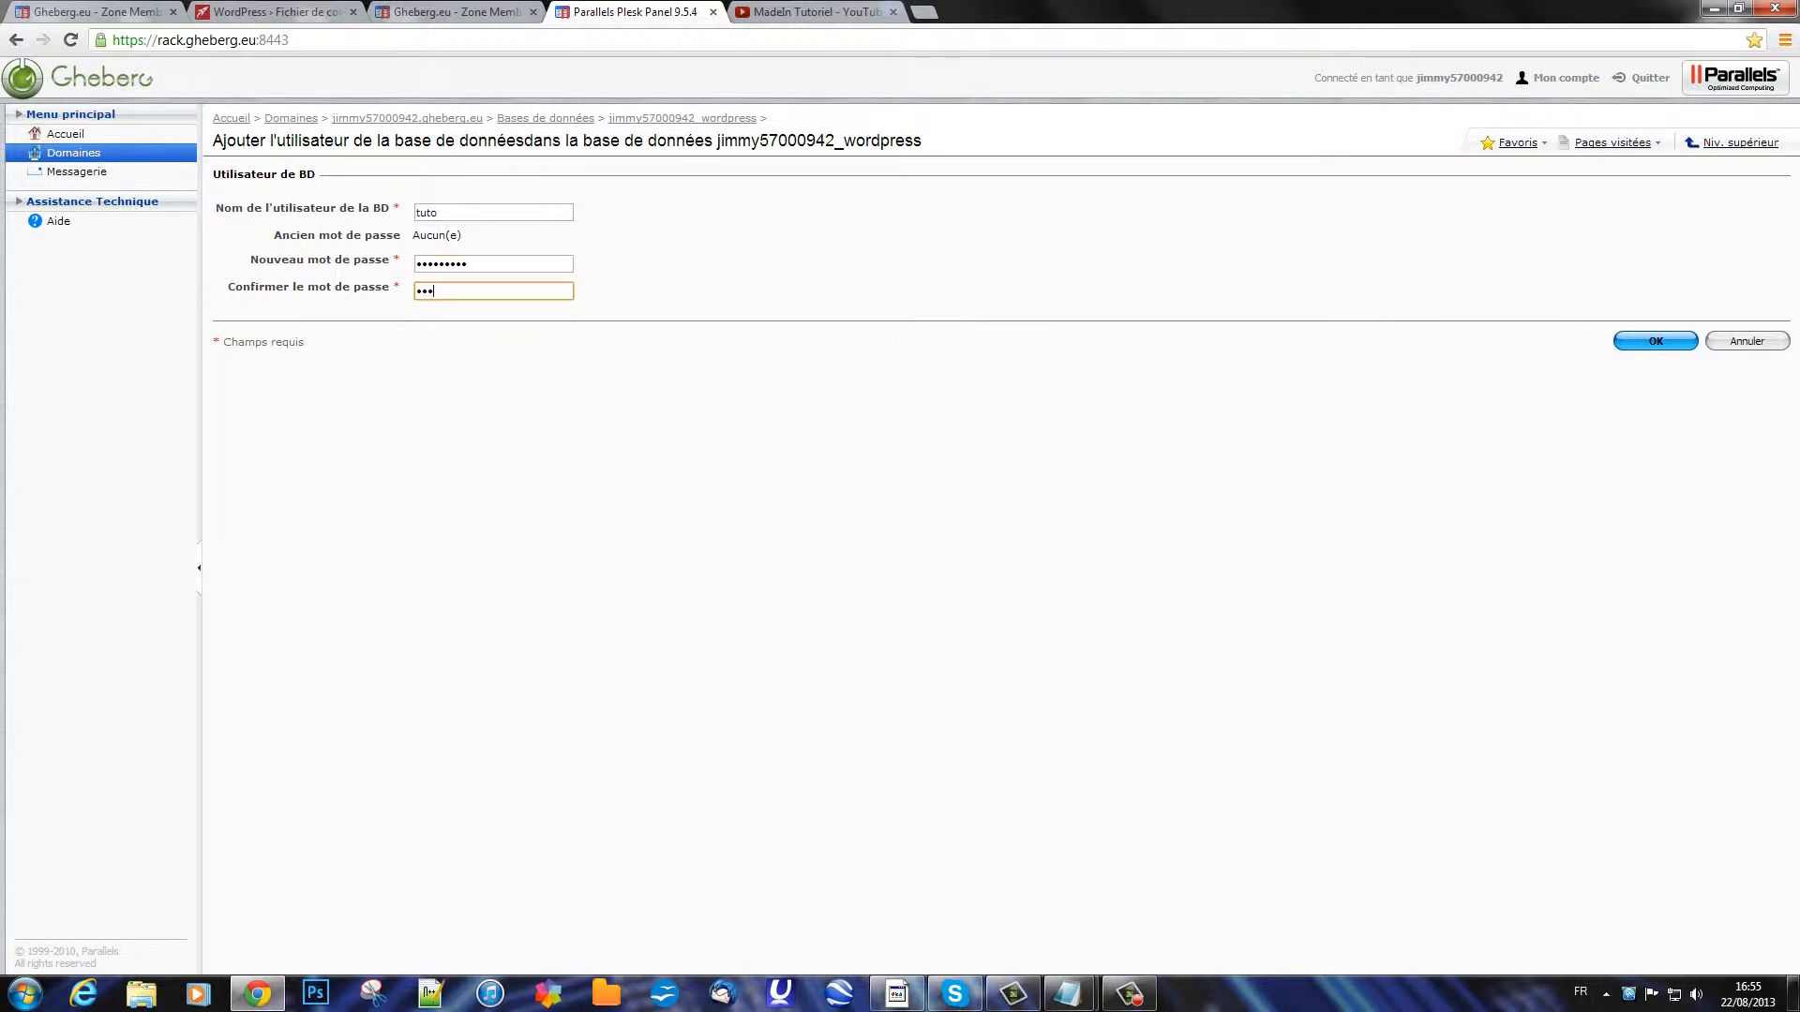
{"action": "key", "text": "Return"}
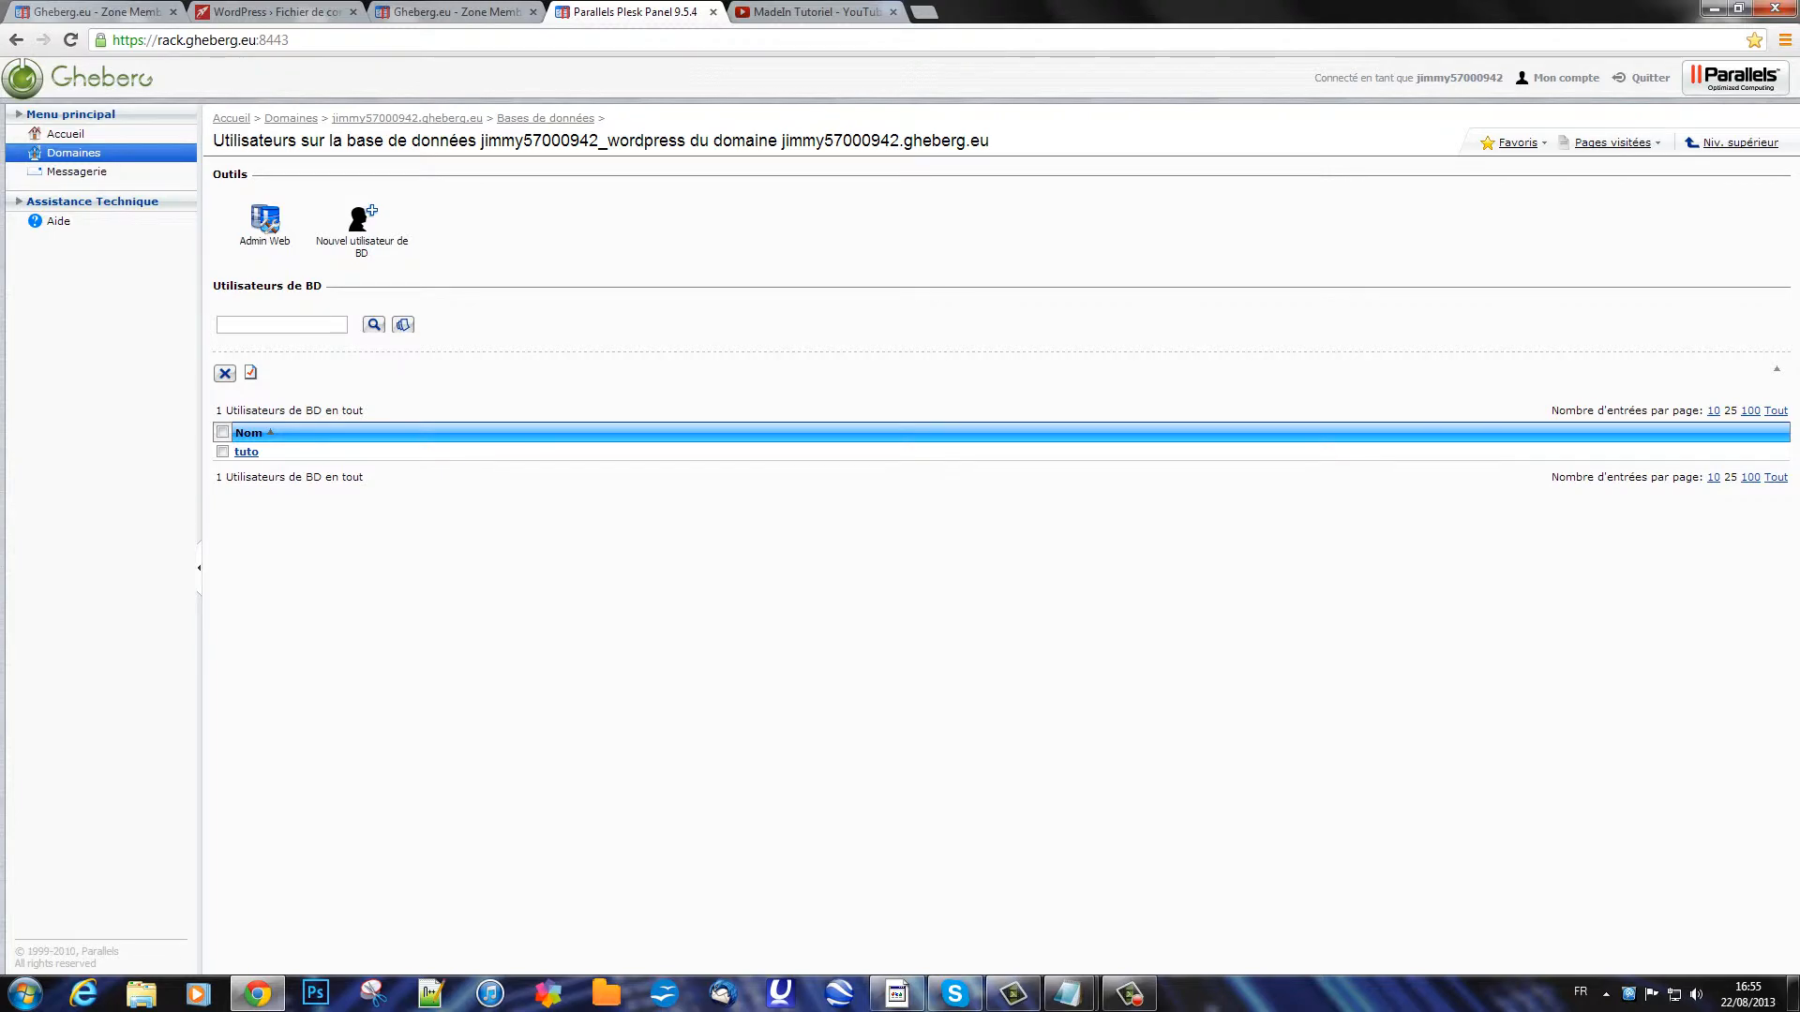
Step: Enter 'tuto' as the WordPress database username and type the database password
{"action": "left_click", "coordinate": [455, 11]}
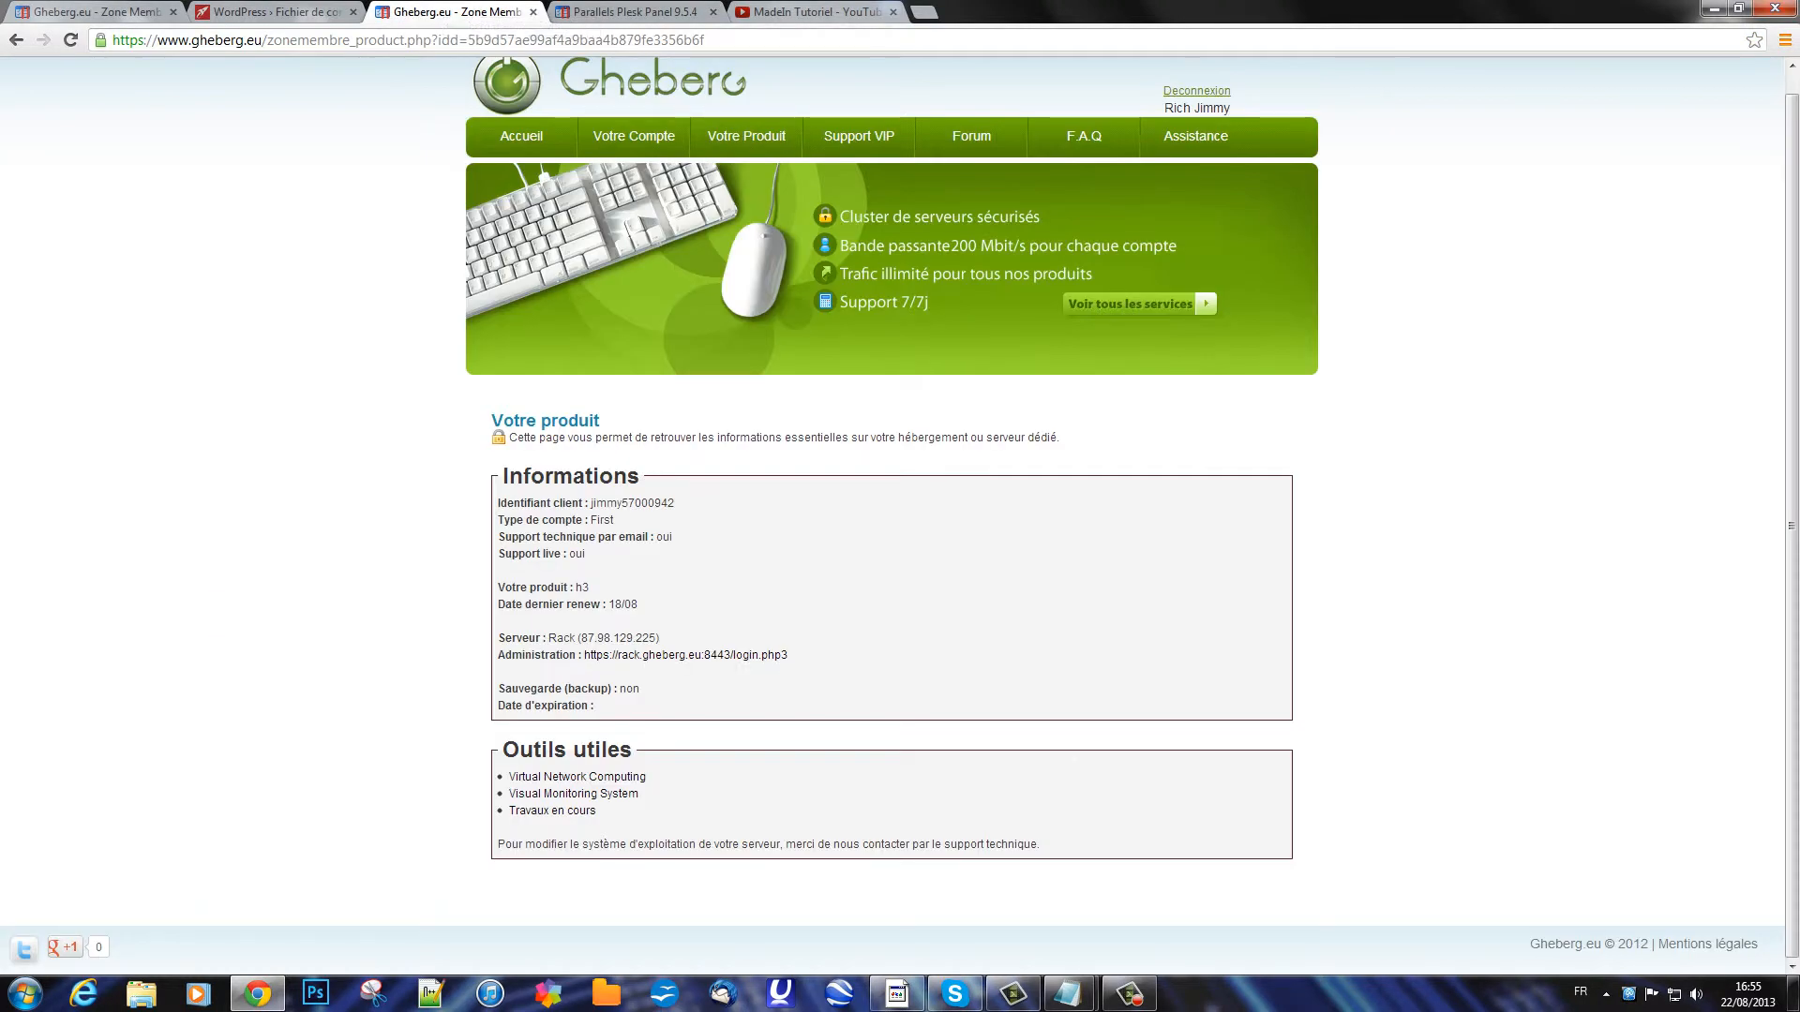
{"action": "key", "text": "ctrl+Tab"}
{"action": "key", "text": "ctrl+Tab"}
{"action": "key", "text": "ctrl+Tab"}
{"action": "key", "text": "ctrl+Tab"}
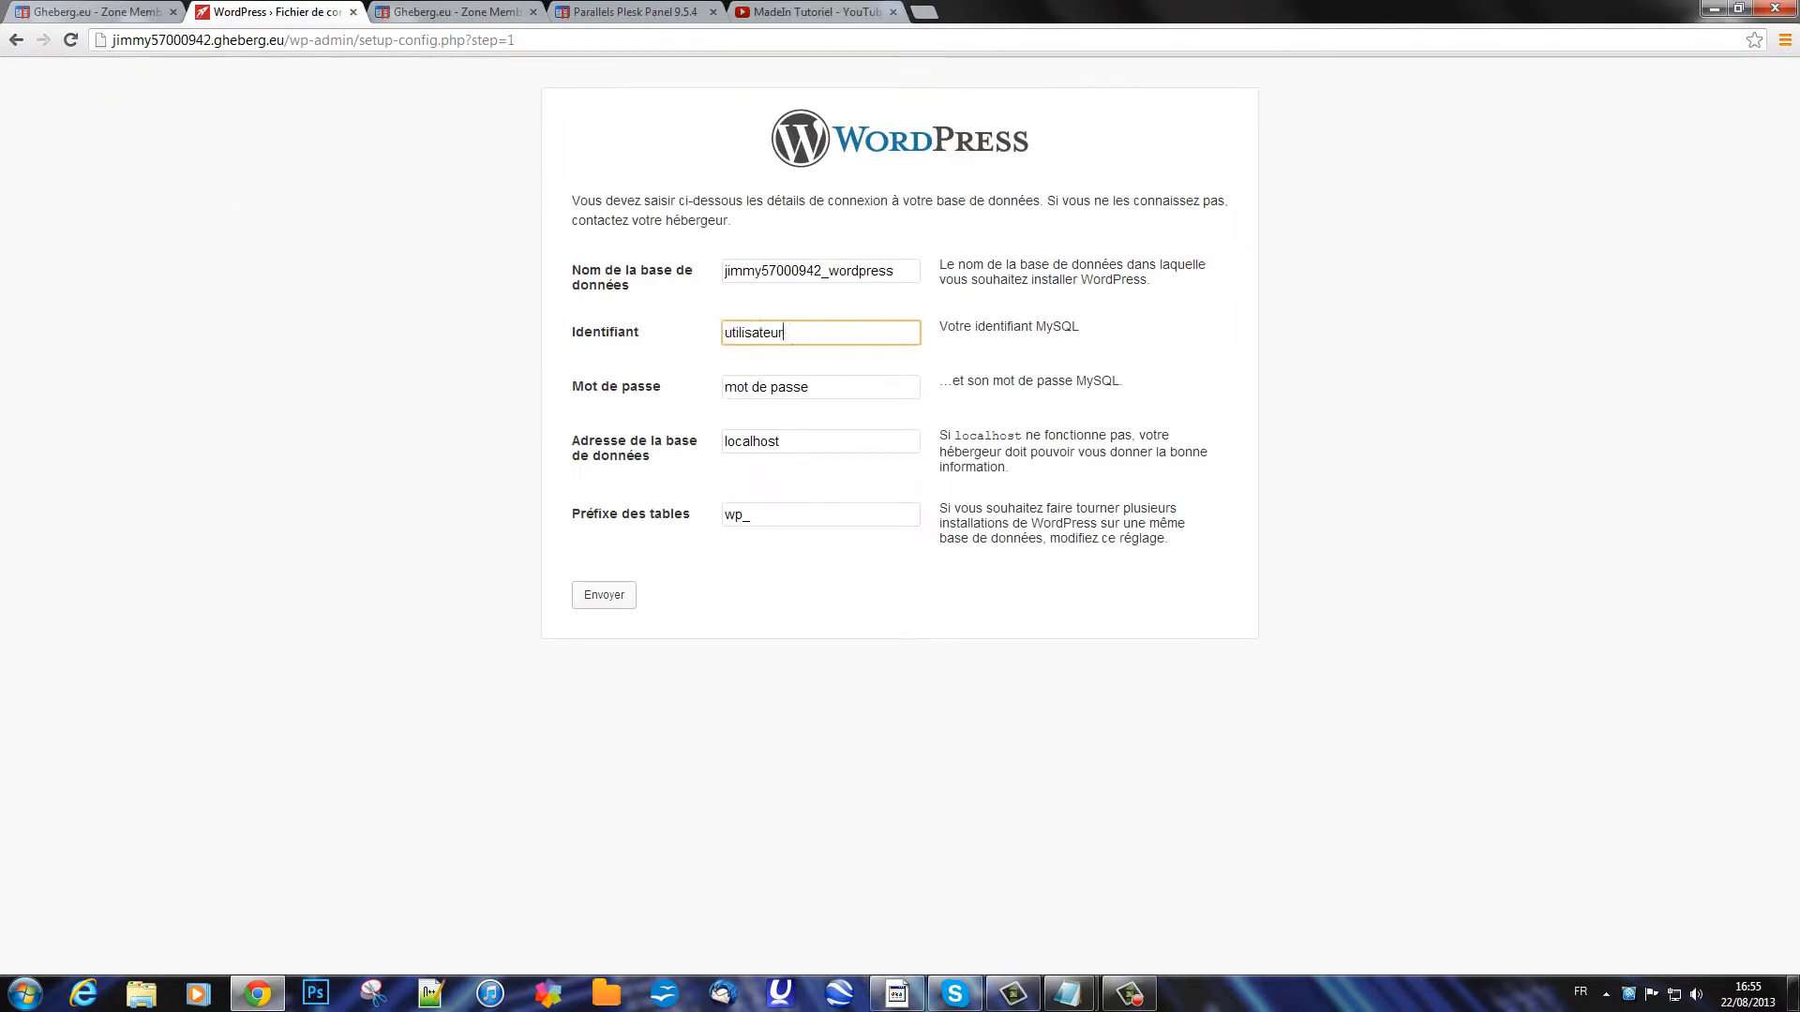
{"action": "type", "text": "tuto"}
{"action": "key", "text": "Tab"}
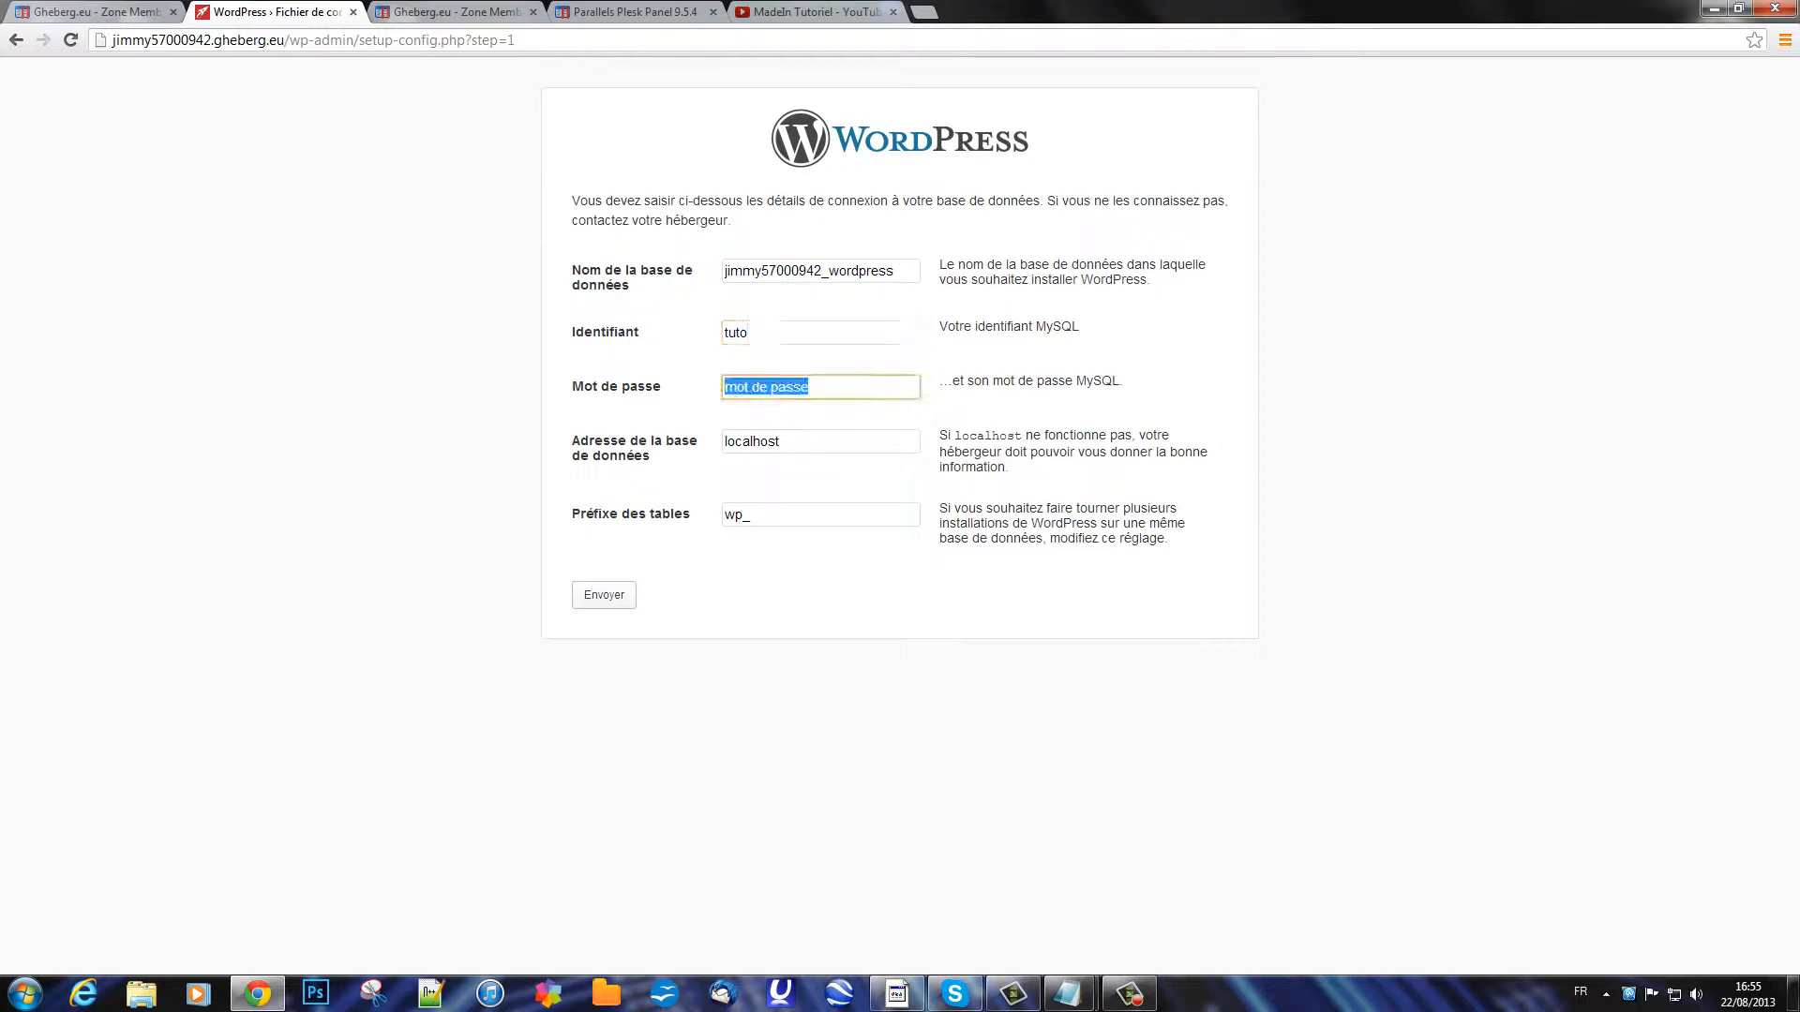
{"action": "type", "text": "wordpress"}
{"action": "key", "text": "Tab"}
{"action": "key", "text": "Tab"}
{"action": "key", "text": "Tab"}
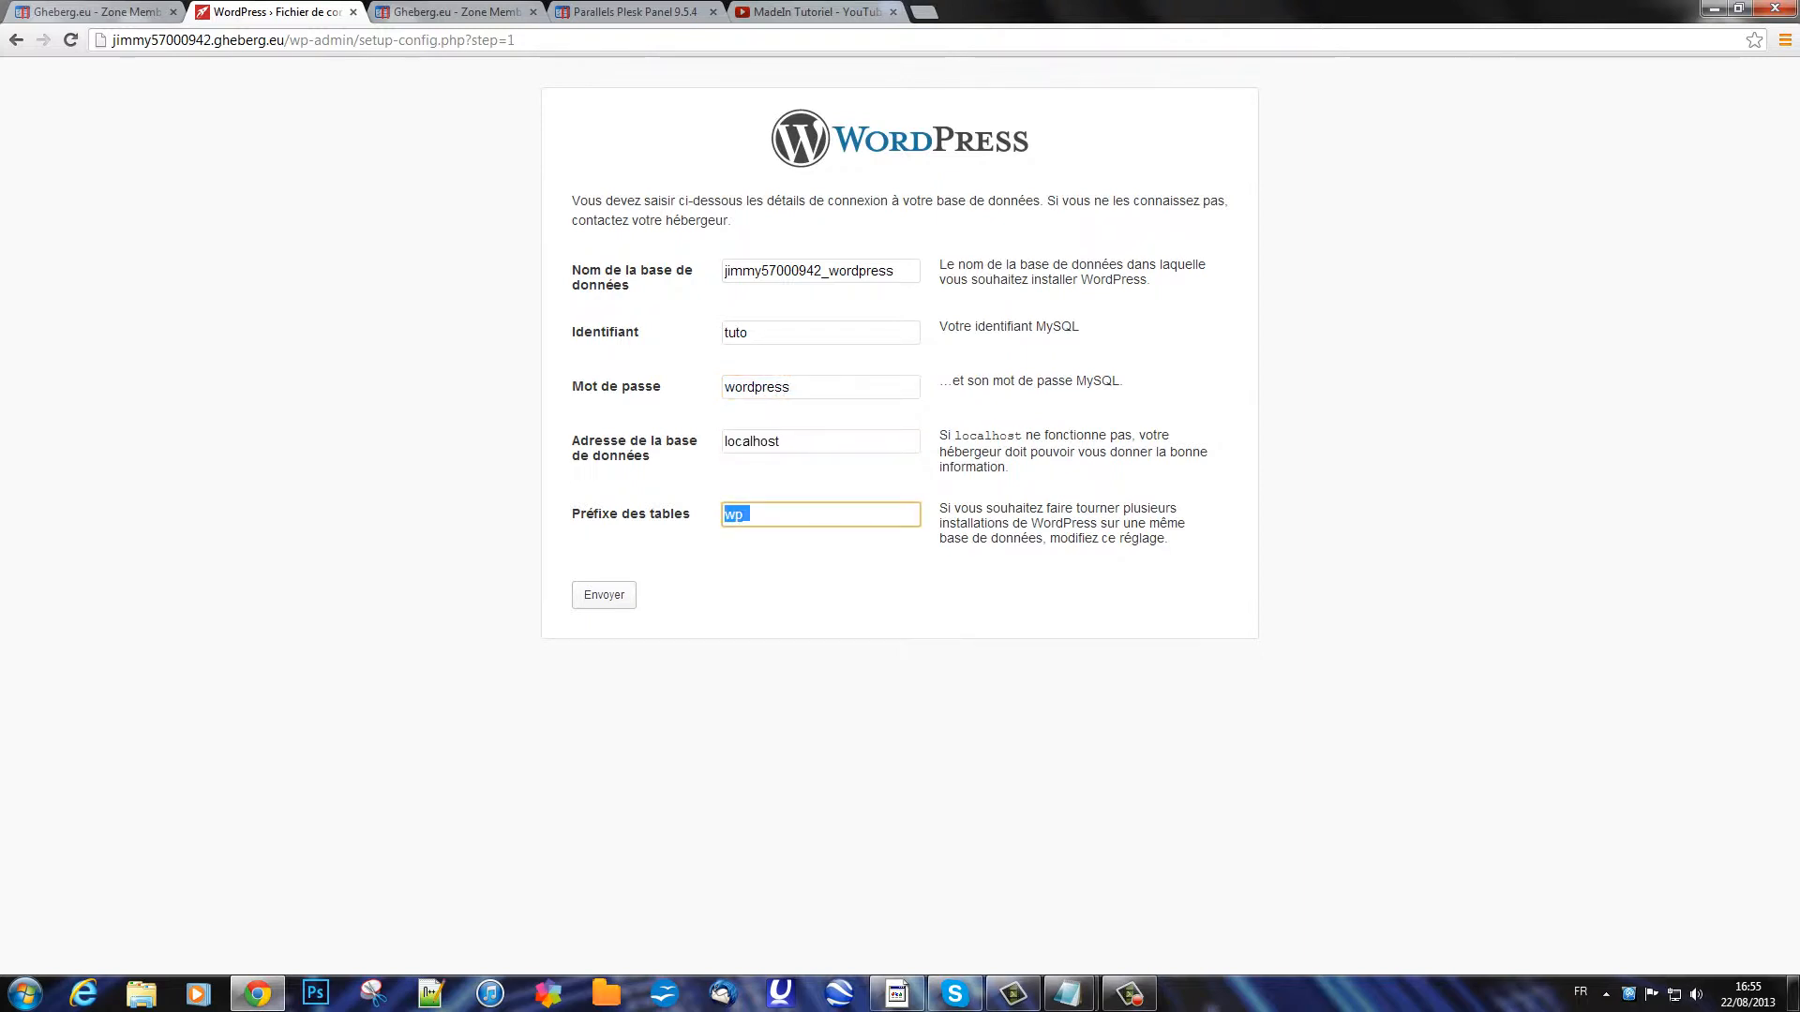
Step: Keep the localhost database address and submit the connection details
{"action": "left_click", "coordinate": [782, 441]}
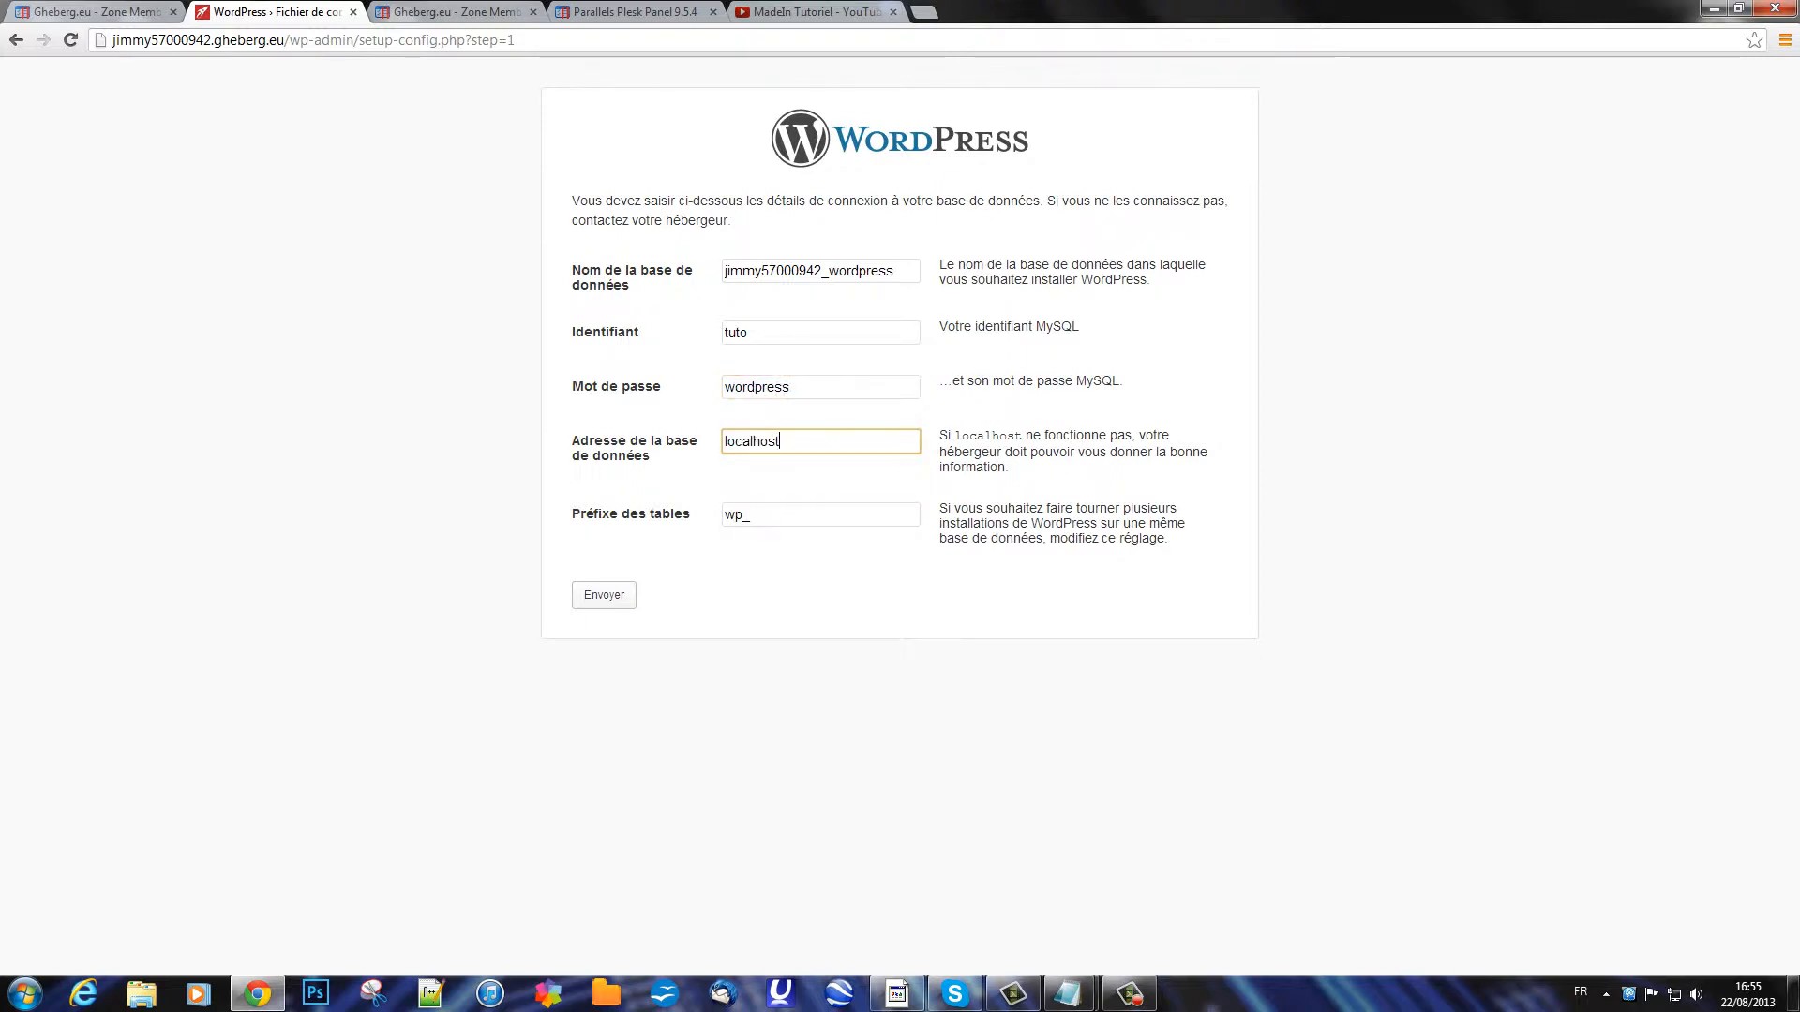
{"action": "left_click", "coordinate": [790, 388]}
{"action": "key", "text": "shift+Tab"}
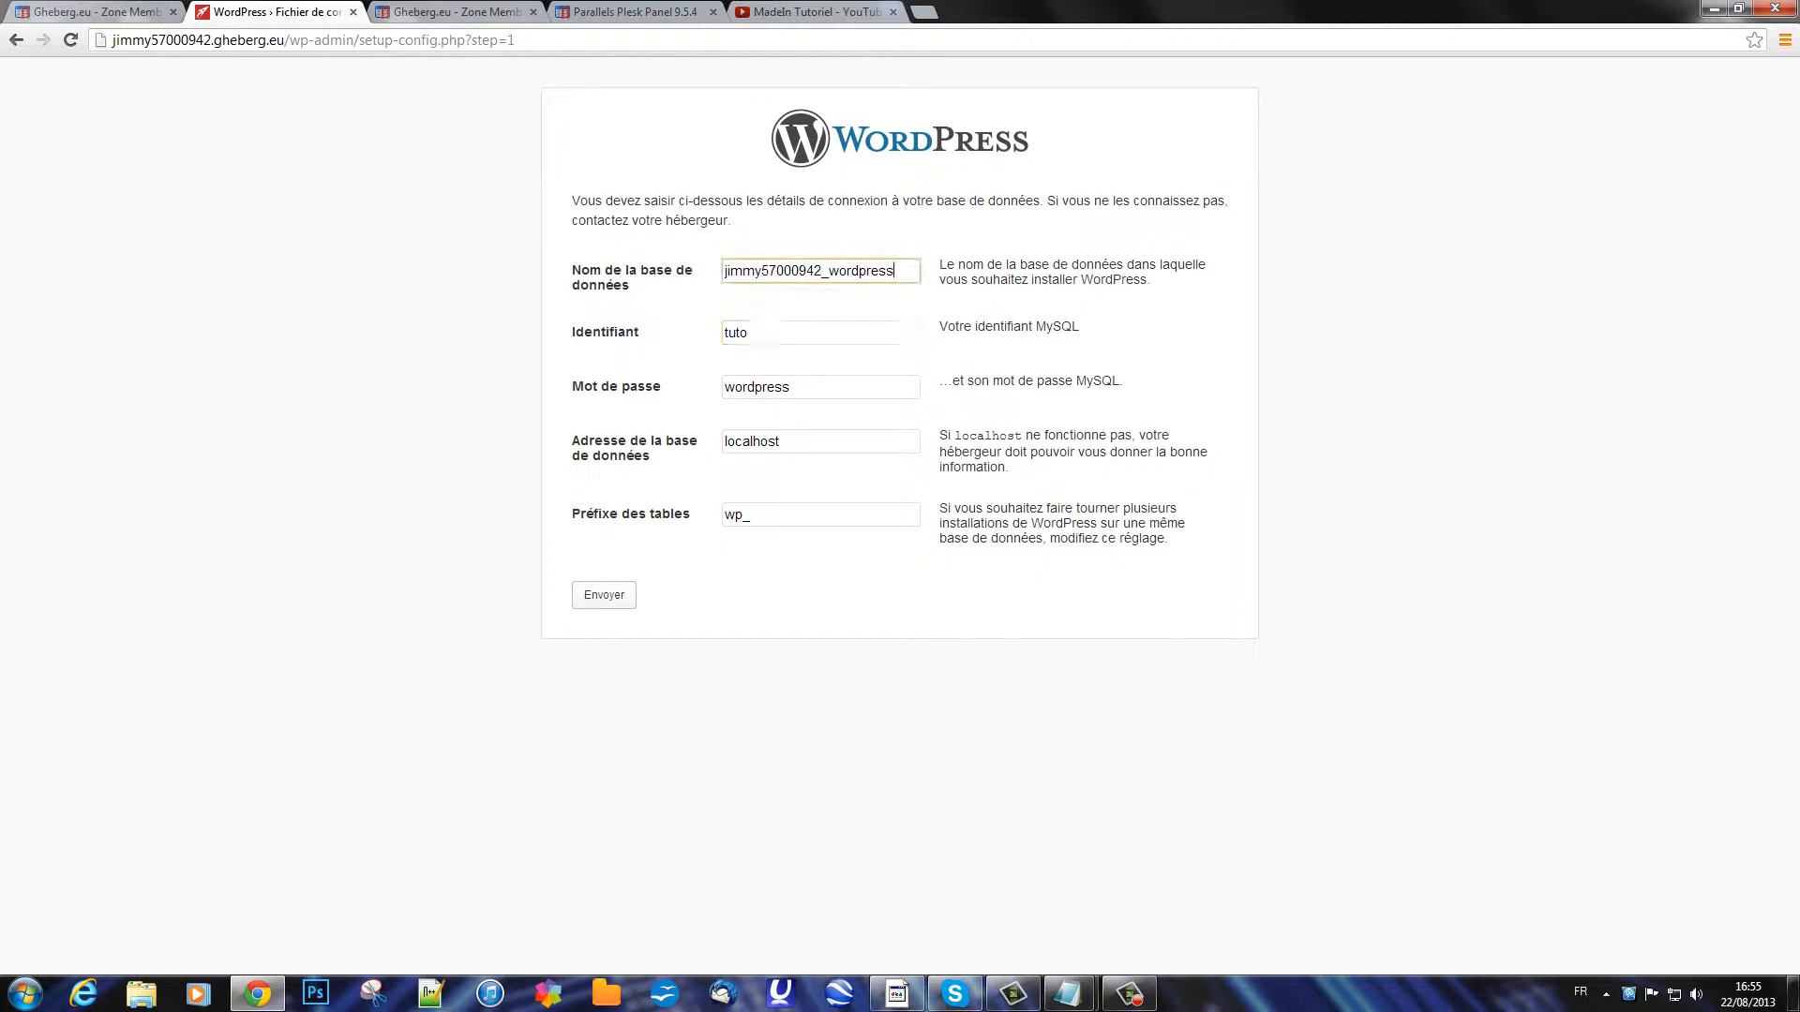
{"action": "key", "text": "Tab"}
{"action": "key", "text": "Tab"}
{"action": "key", "text": "Tab"}
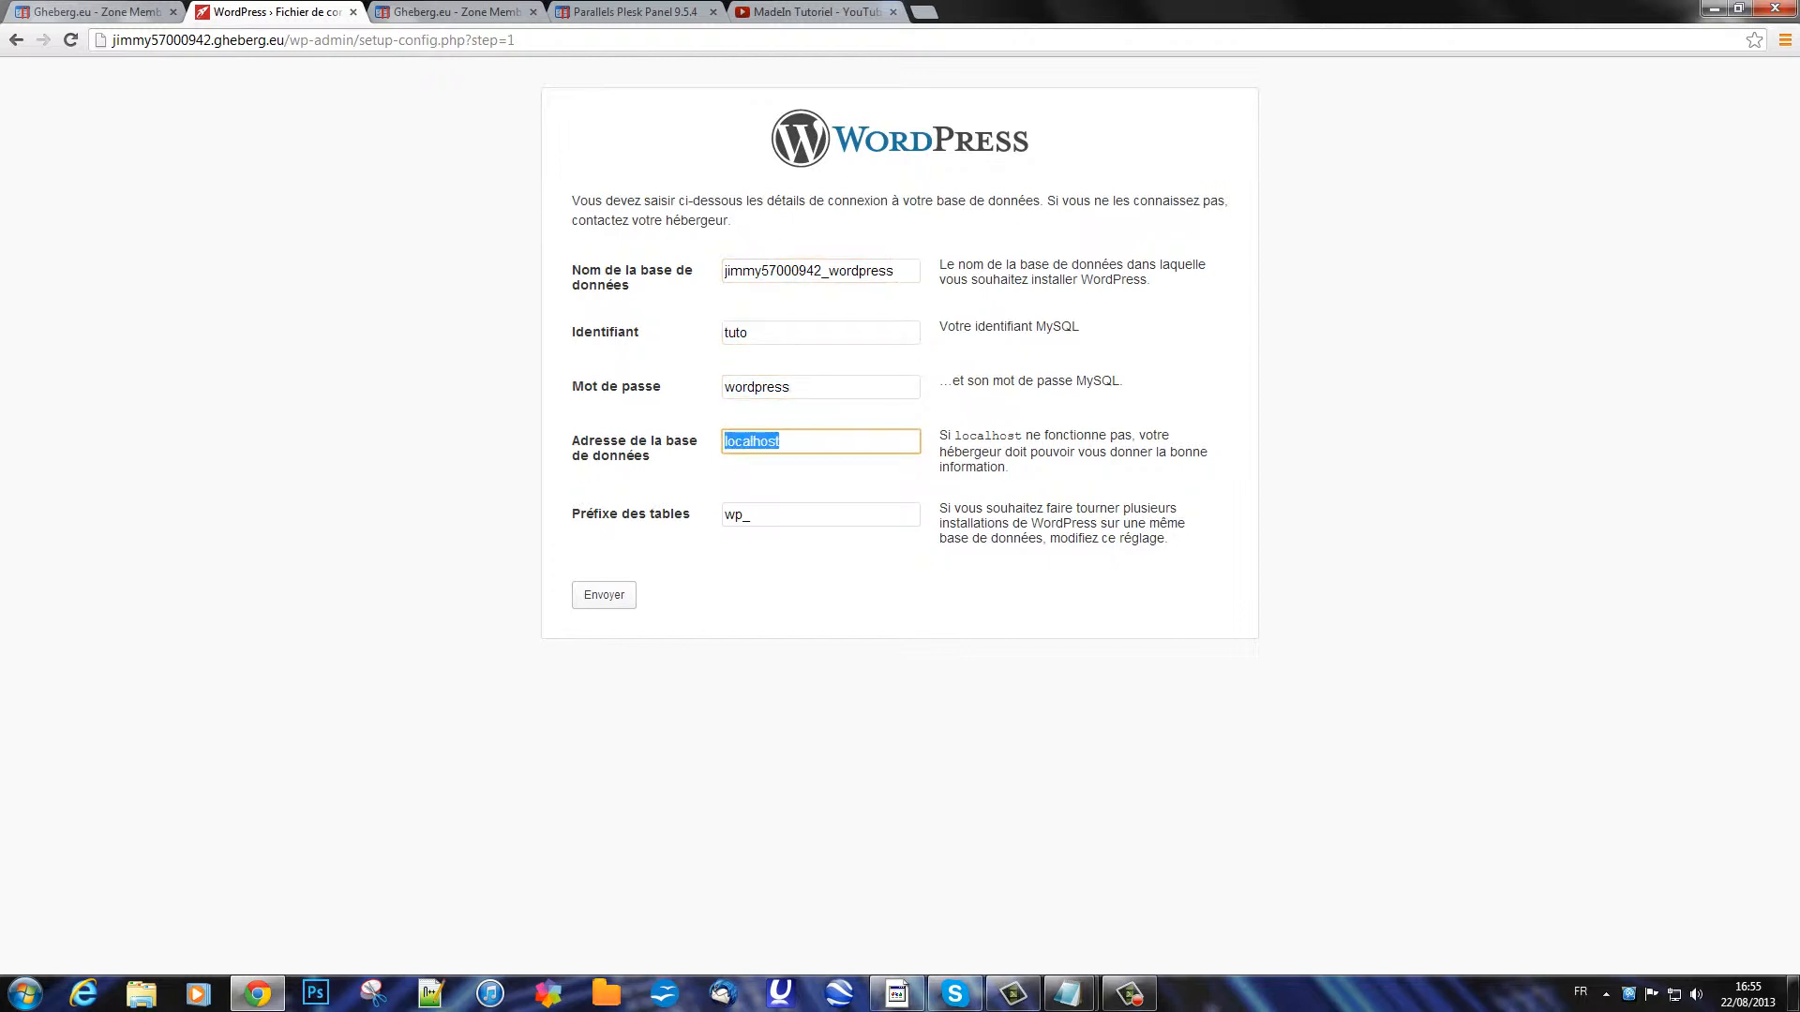
{"action": "left_click_drag", "start_coordinate": [783, 441], "coordinate": [723, 441]}
{"action": "left_click", "coordinate": [782, 441]}
{"action": "left_click", "coordinate": [782, 442]}
{"action": "left_click", "coordinate": [781, 441]}
{"action": "left_click", "coordinate": [782, 441]}
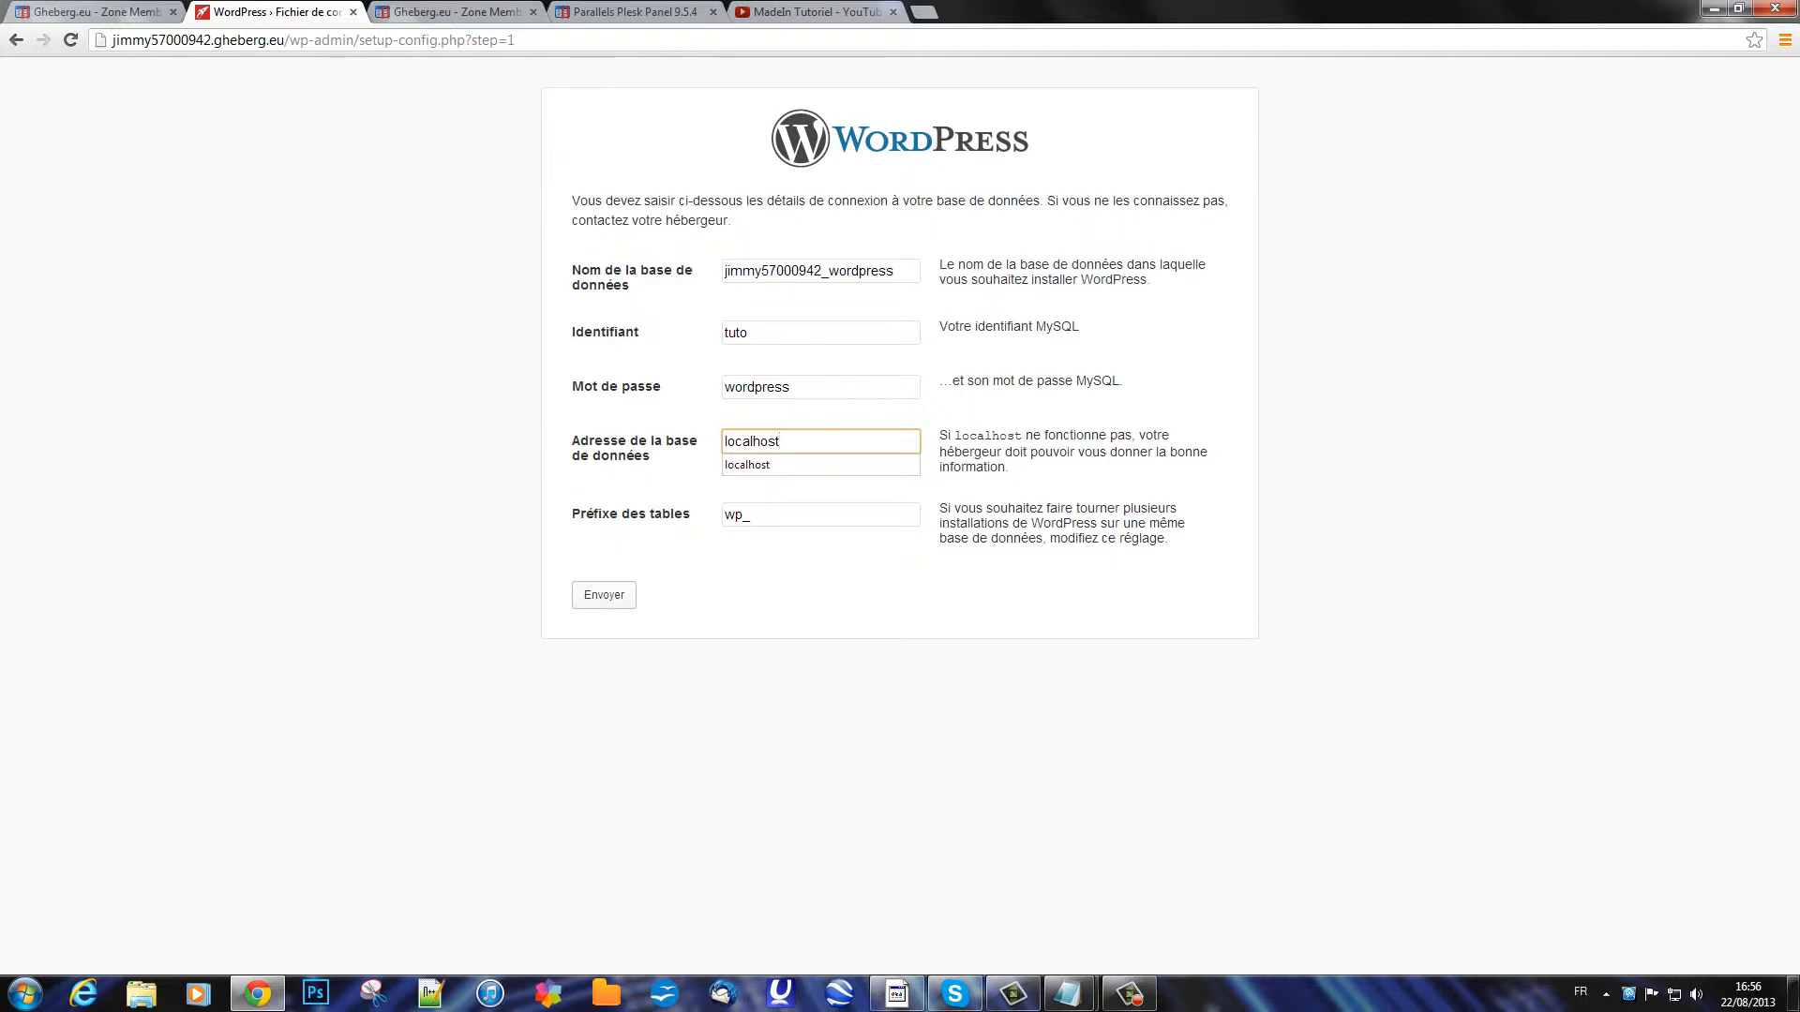
{"action": "left_click_drag", "start_coordinate": [781, 441], "coordinate": [722, 442]}
{"action": "left_click", "coordinate": [806, 574]}
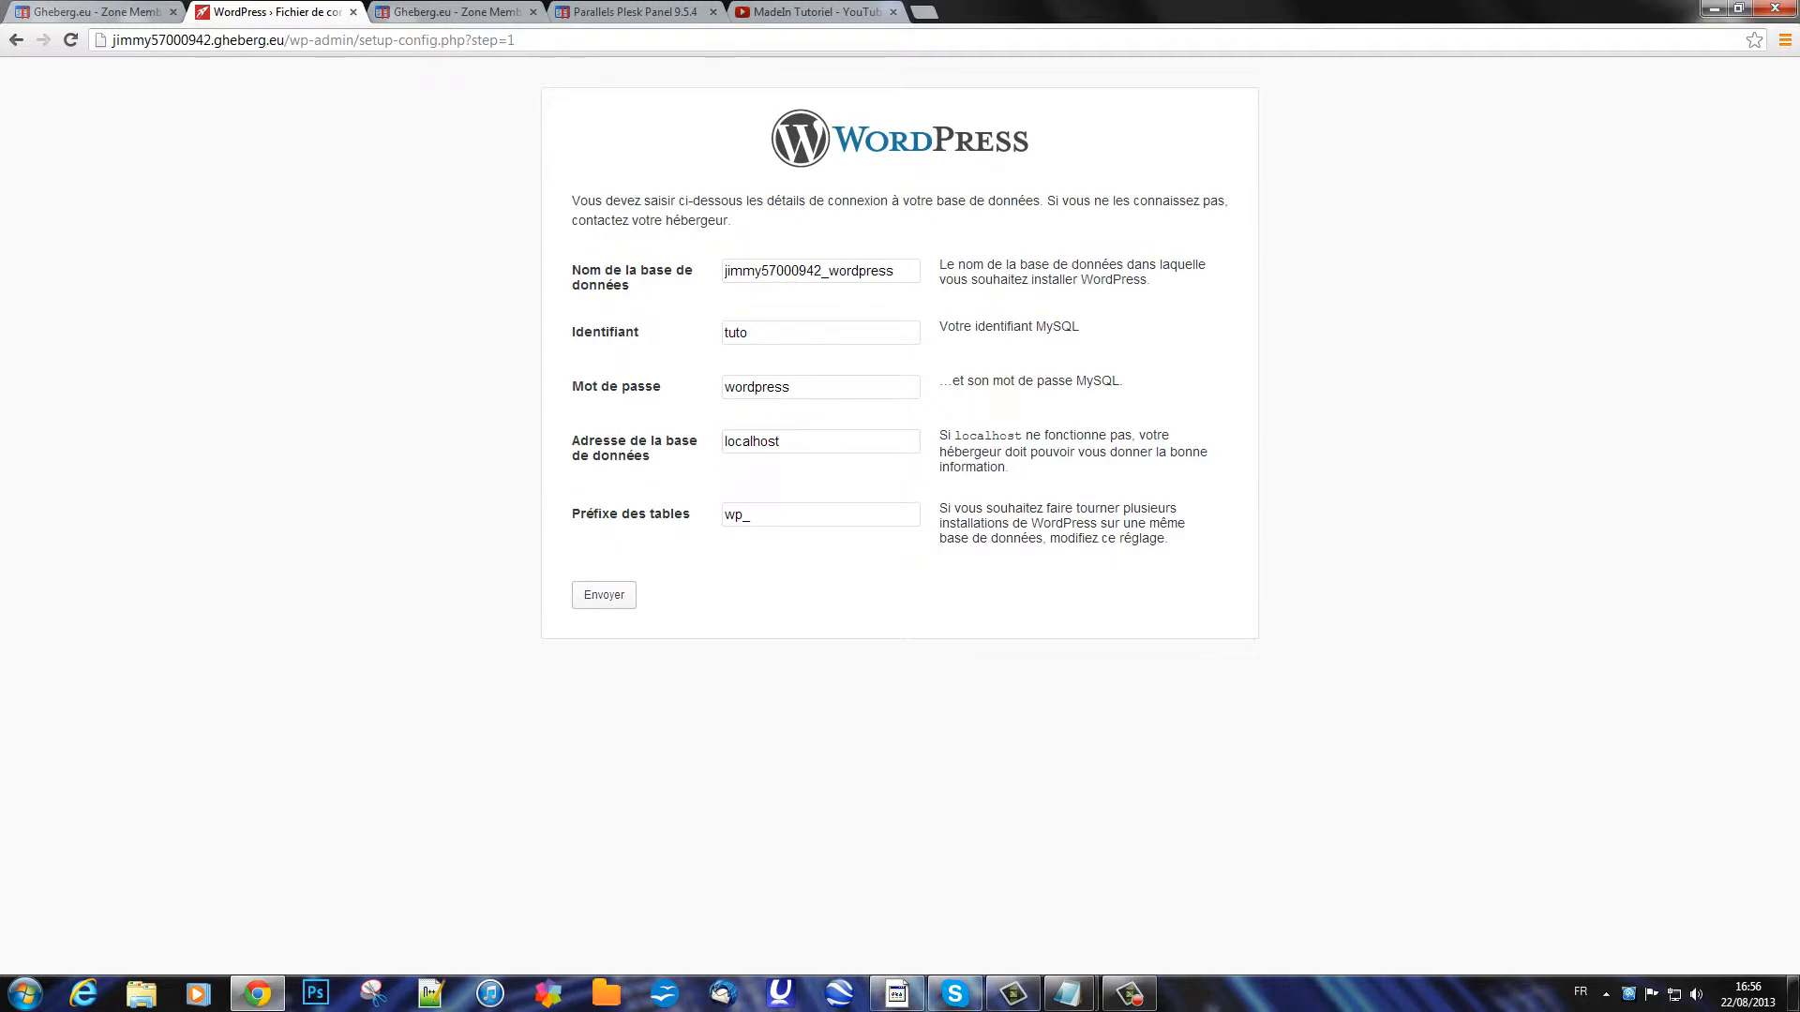
{"action": "left_click", "coordinate": [604, 595]}
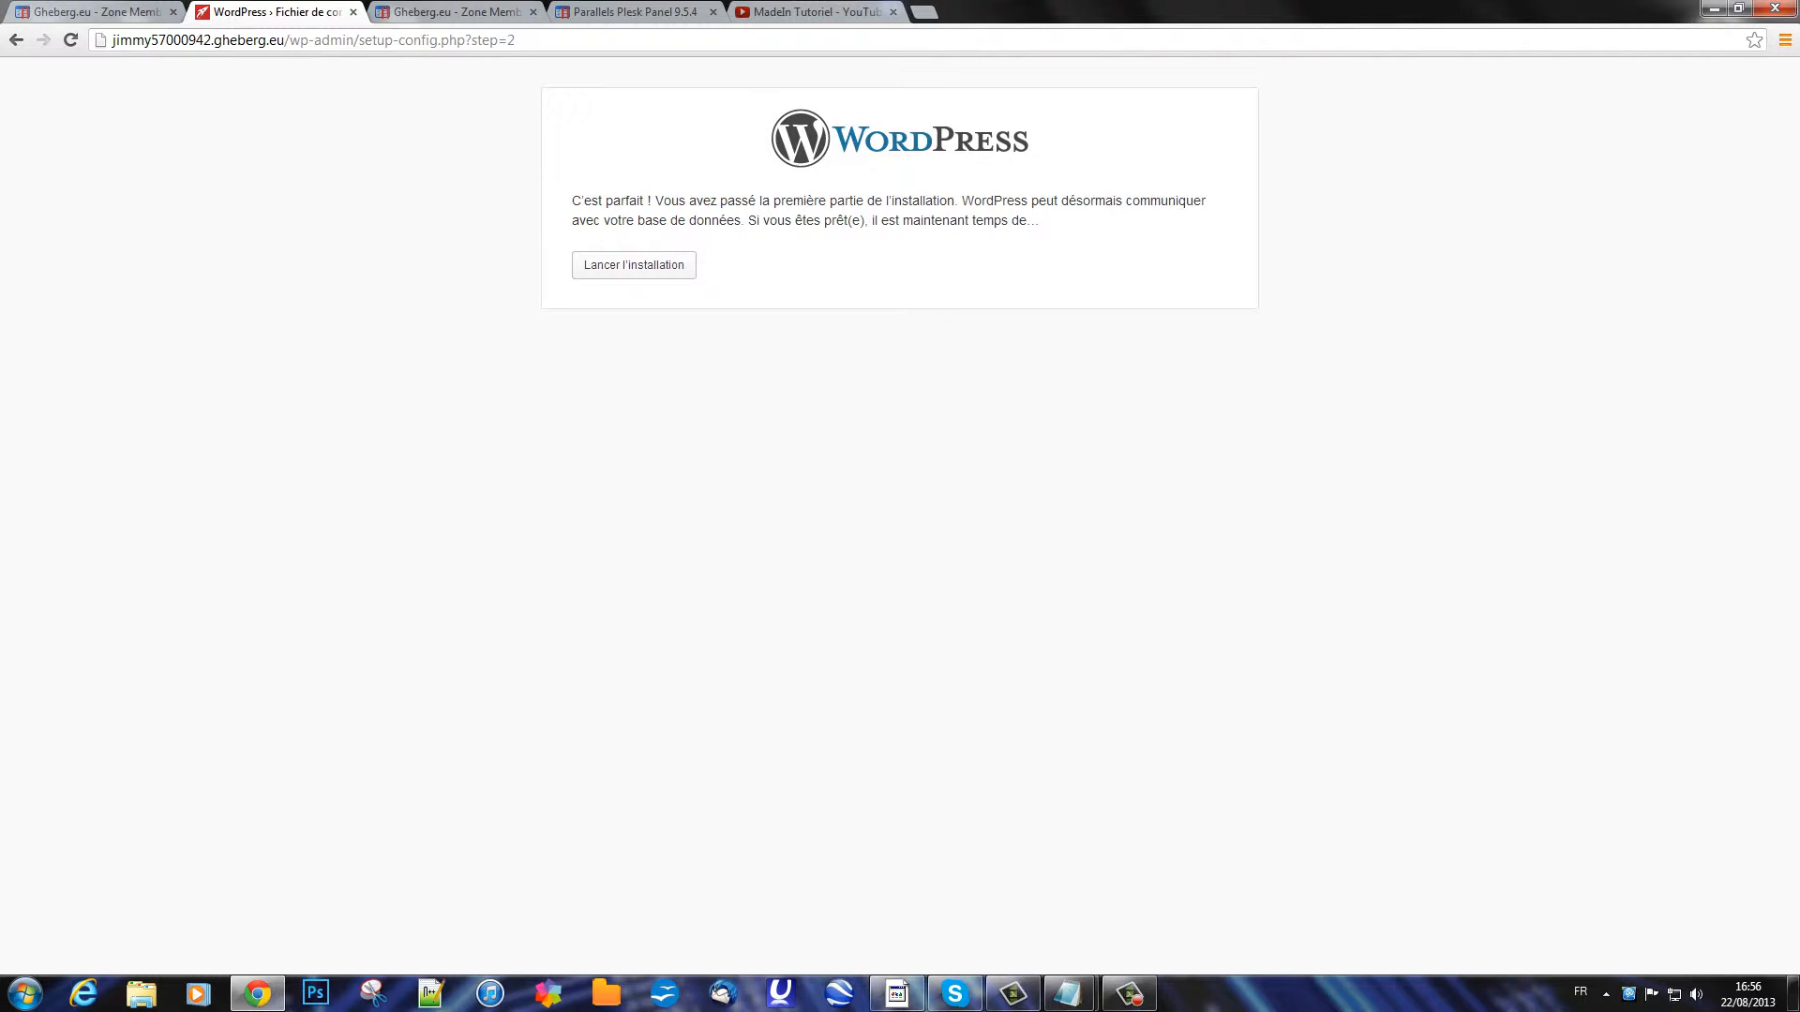
Step: Launch the installation and enter the site title 'MadeIn Tutoriel'
{"action": "left_click", "coordinate": [633, 265]}
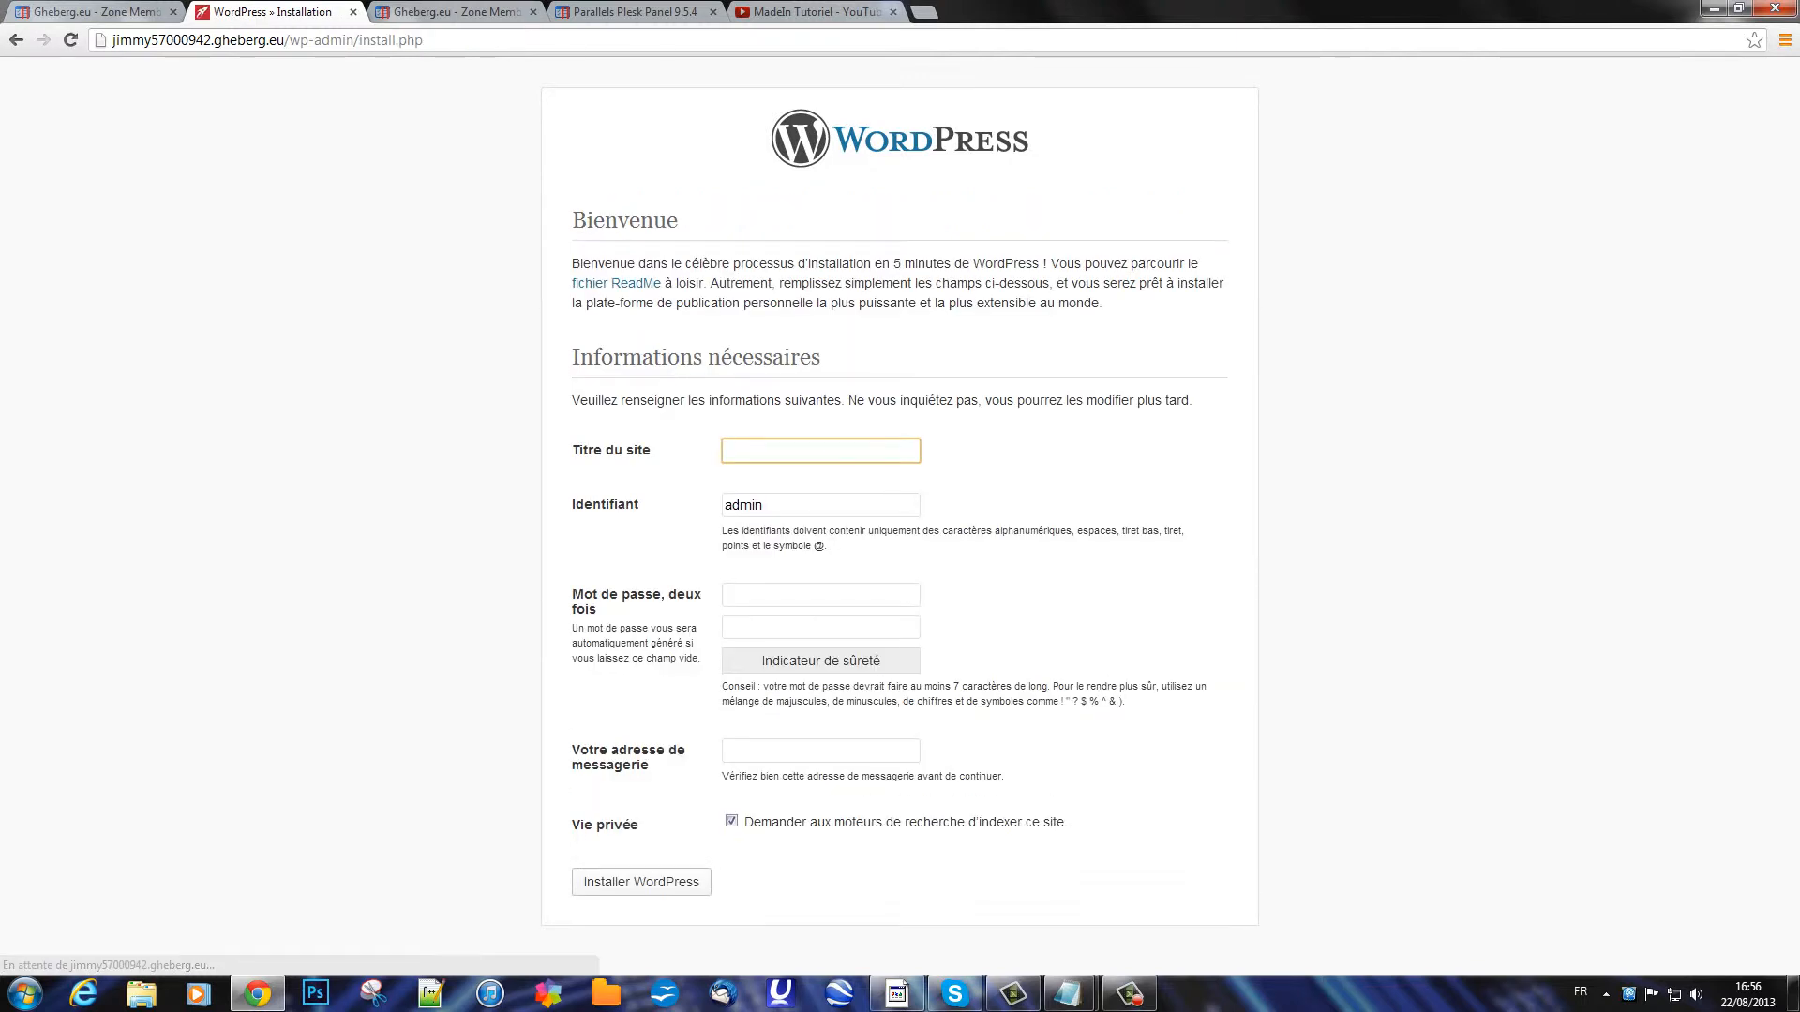
{"action": "left_click", "coordinate": [820, 451]}
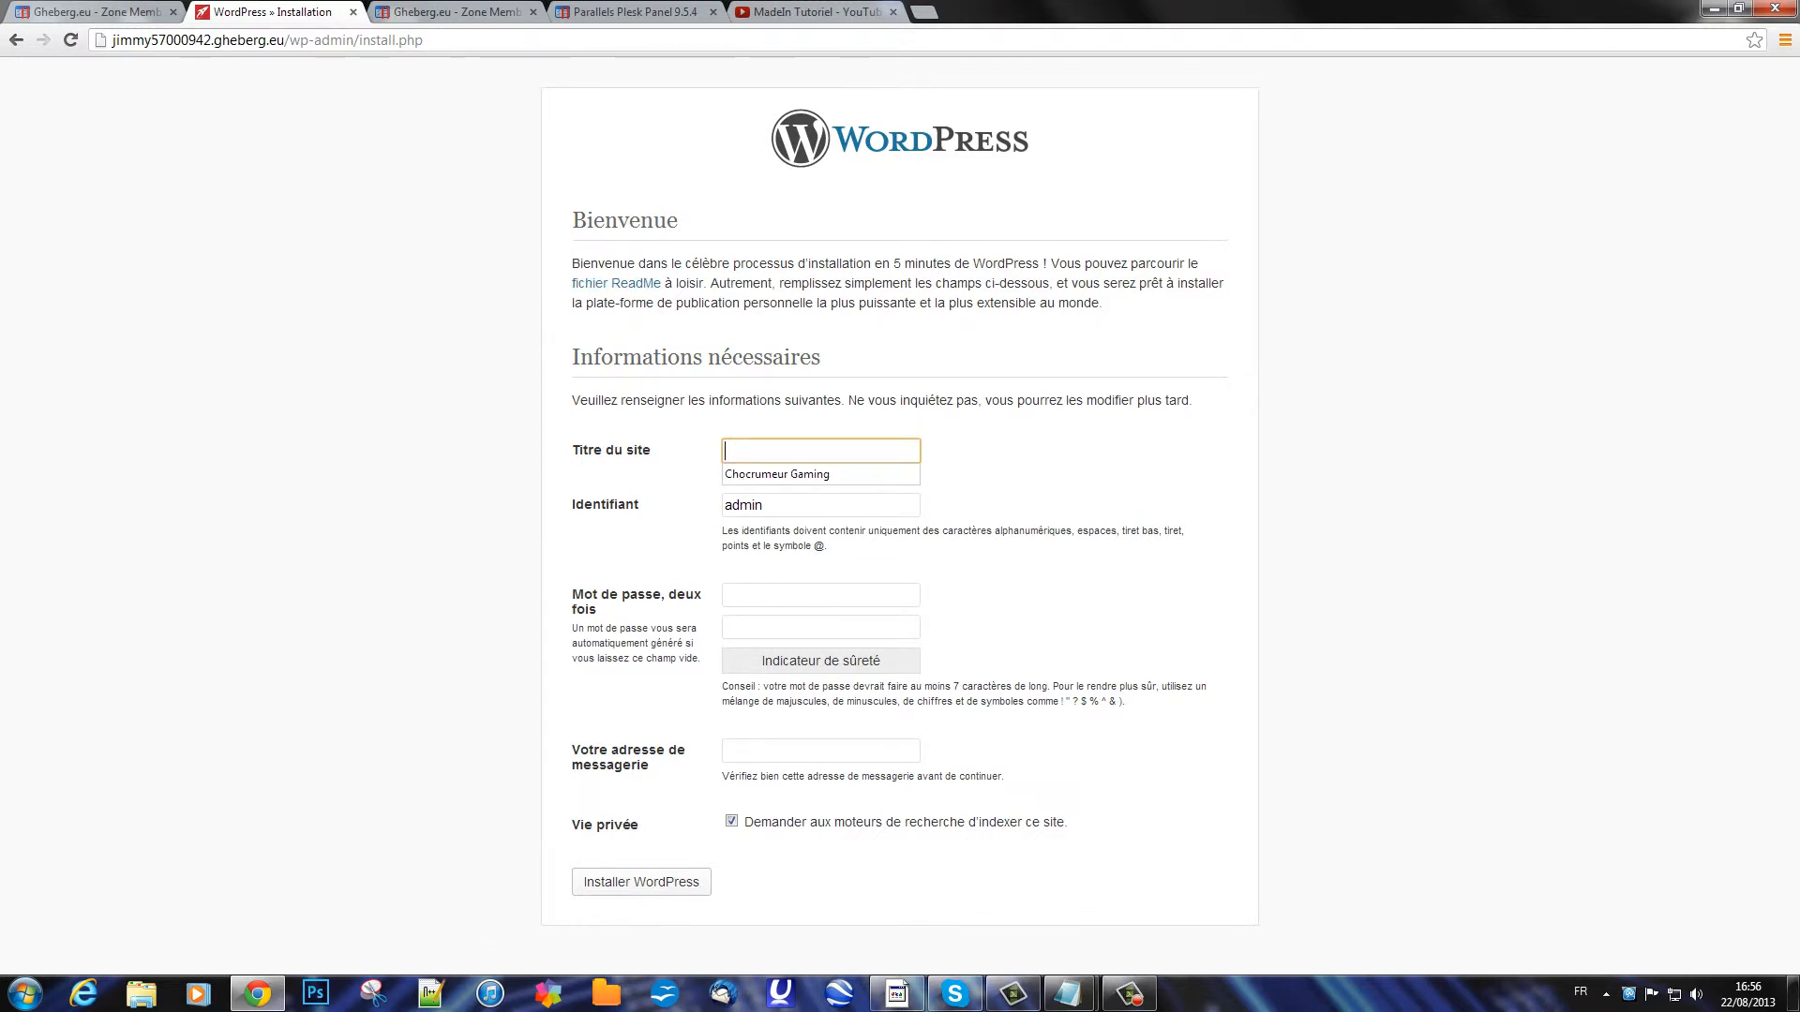
{"action": "left_click", "coordinate": [1012, 459]}
{"action": "left_click", "coordinate": [820, 451]}
{"action": "type", "text": "MadeIn T"}
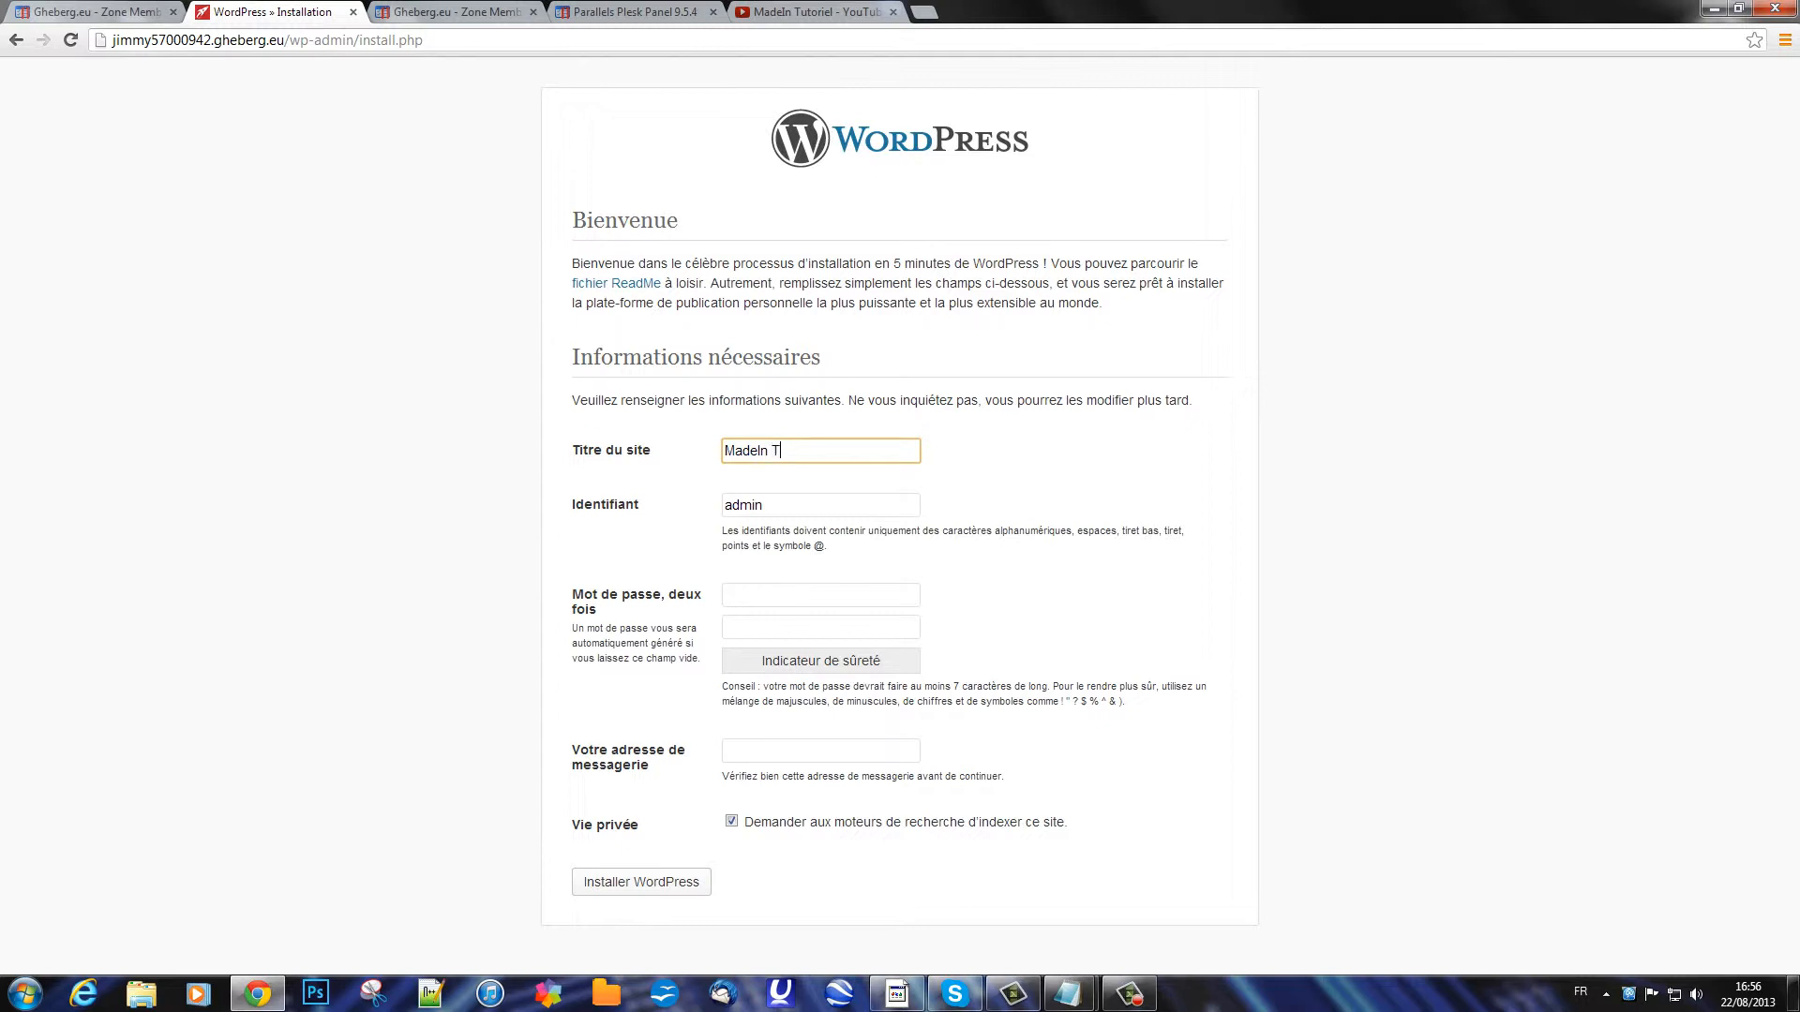
{"action": "type", "text": "utoriel"}
Step: Enter the admin password twice and the e-mail address, then submit the installation
{"action": "left_click", "coordinate": [820, 596]}
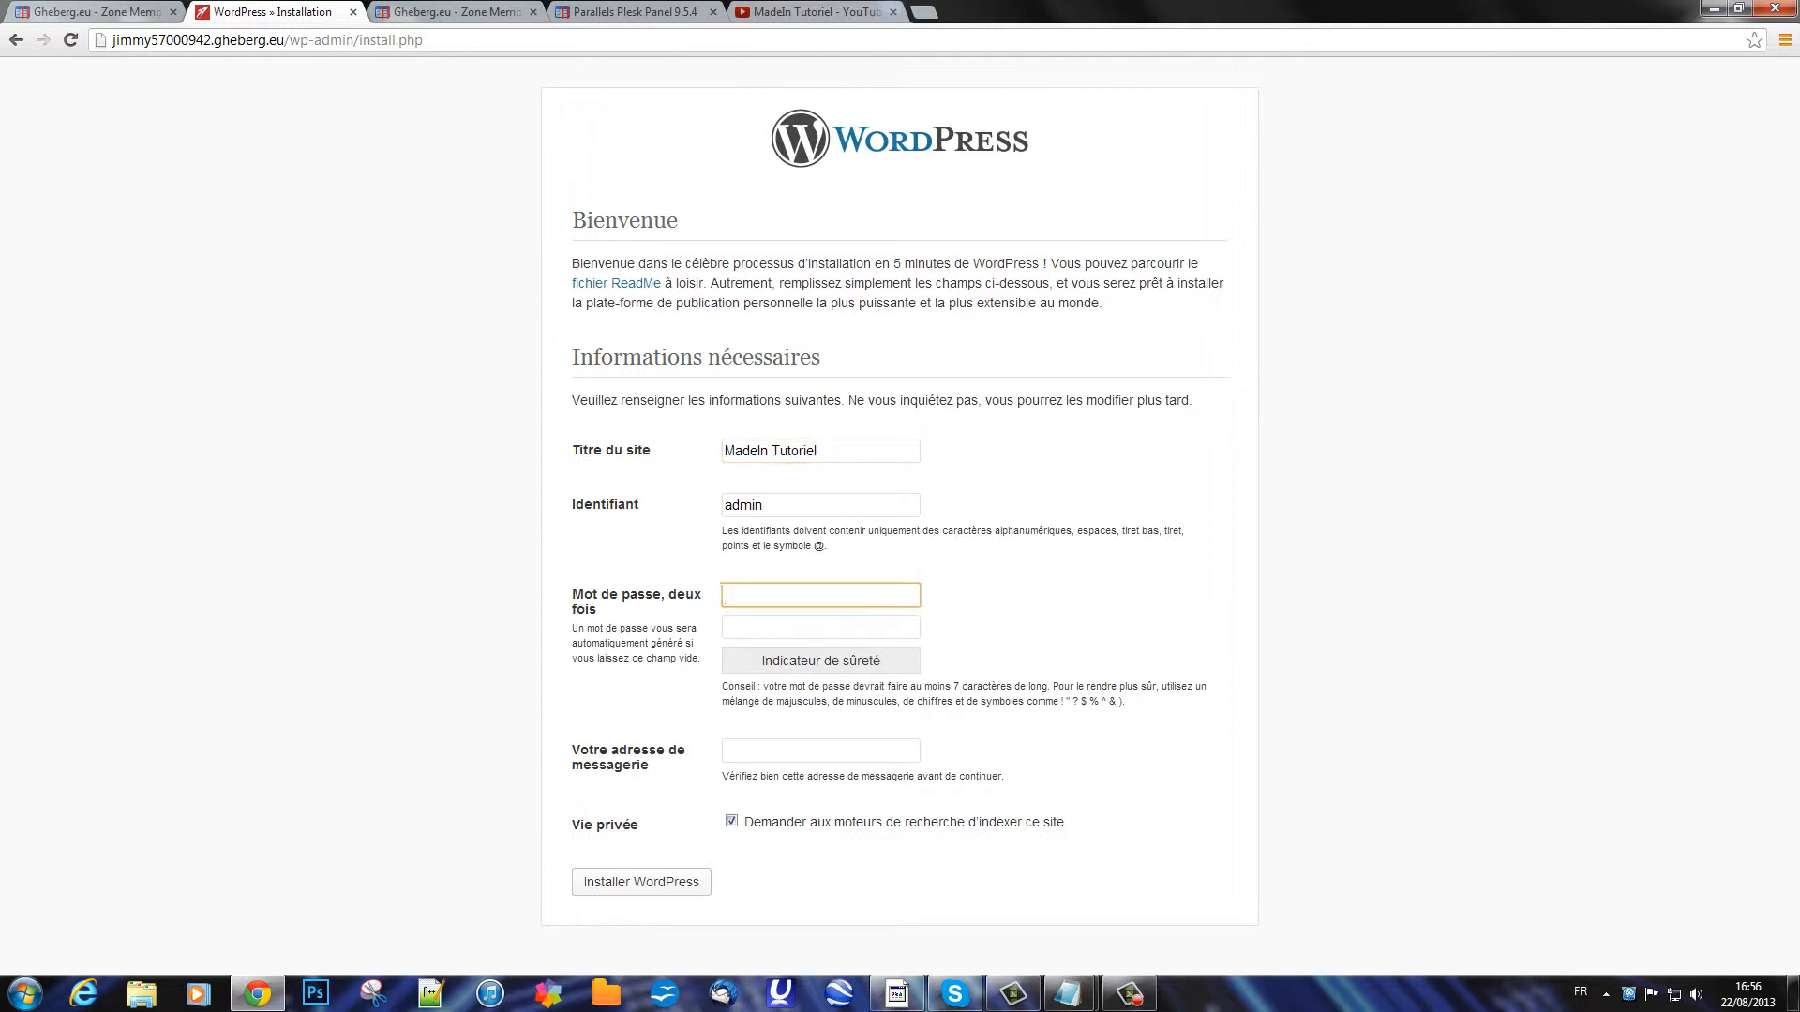
{"action": "type", "text": "•"}
{"action": "key", "text": "BackSpace"}
{"action": "type", "text": "•••••"}
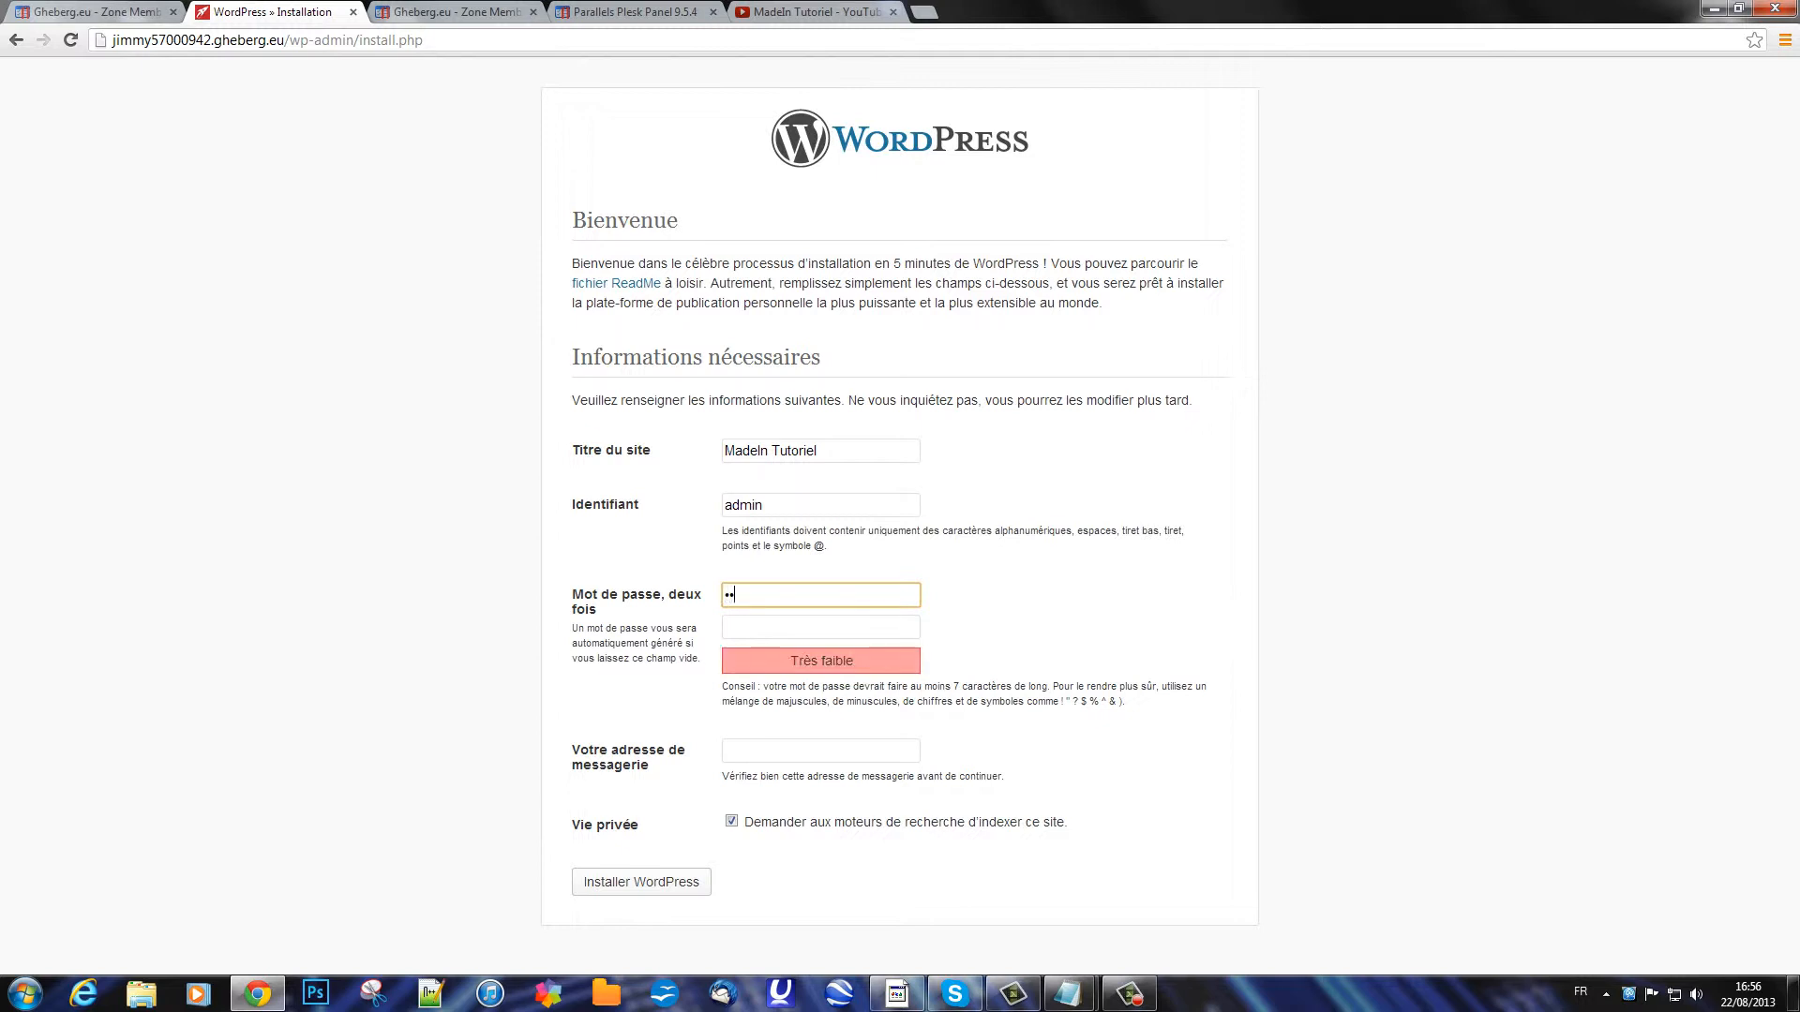
{"action": "type", "text": "•••"}
{"action": "key", "text": "Tab"}
{"action": "type", "text": "•••••••"}
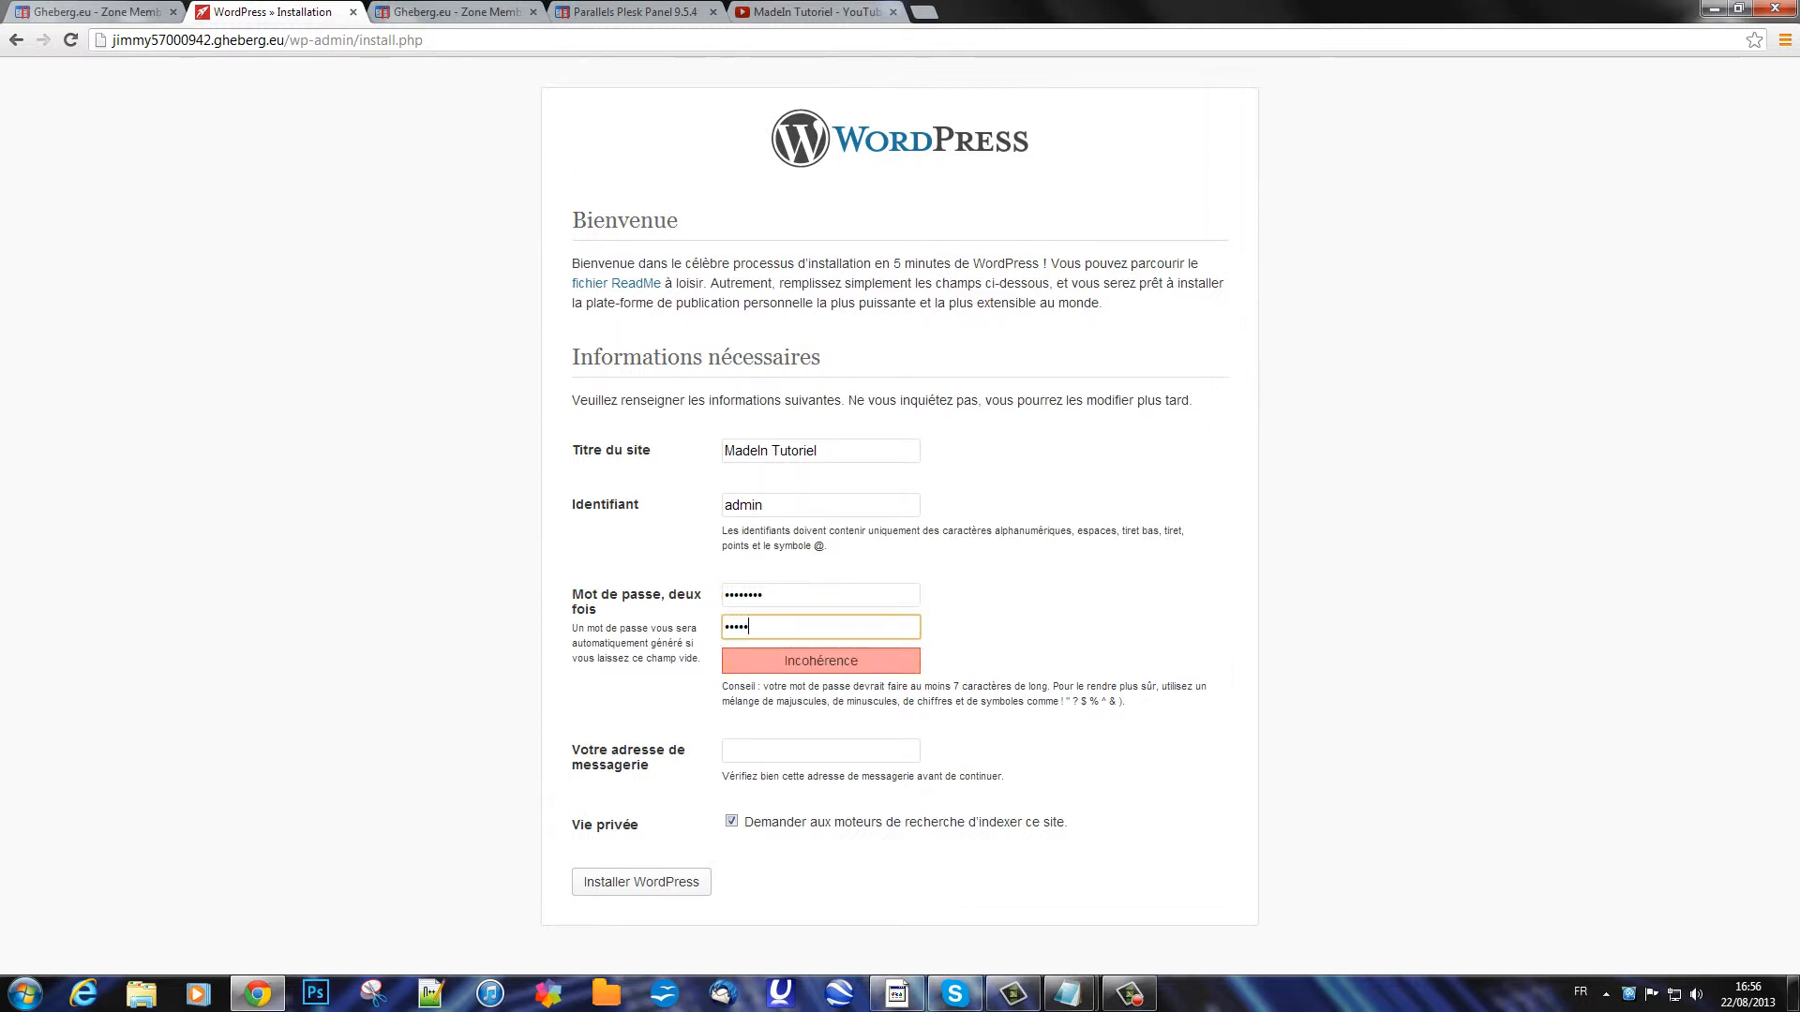
{"action": "type", "text": "•"}
{"action": "key", "text": "Tab"}
{"action": "type", "text": "jim"}
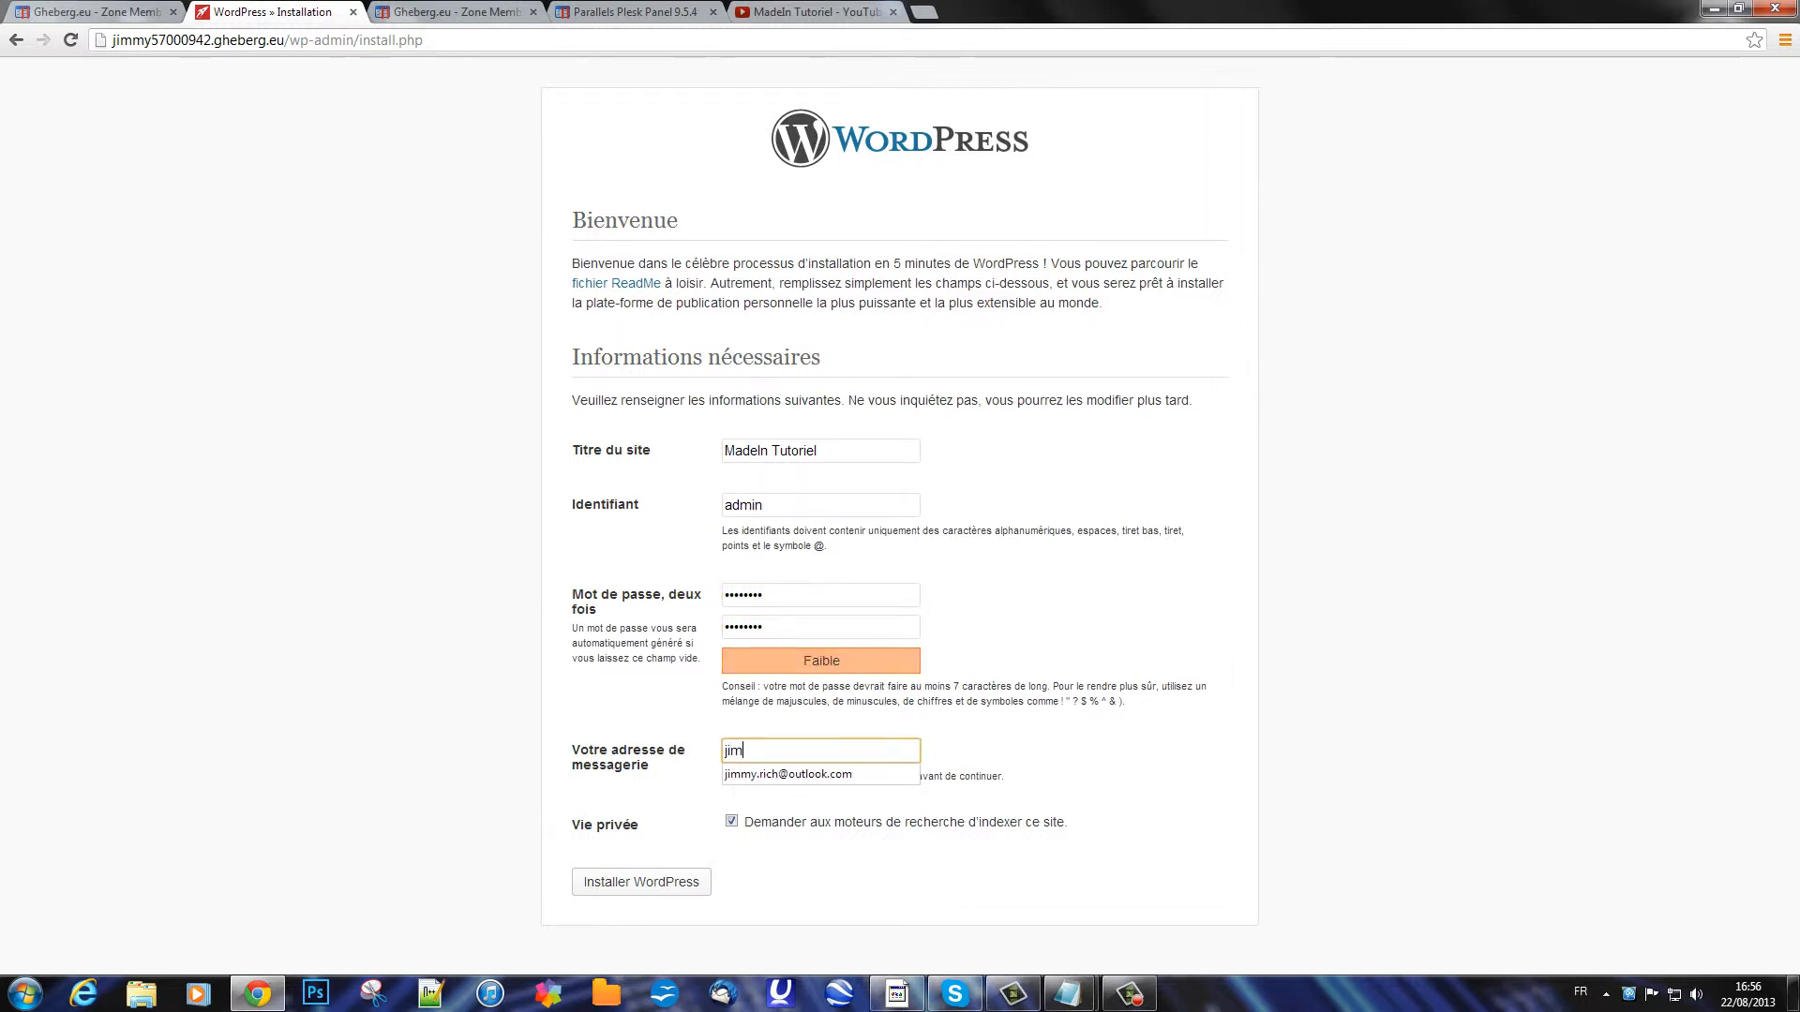
{"action": "key", "text": "Down"}
{"action": "key", "text": "Return"}
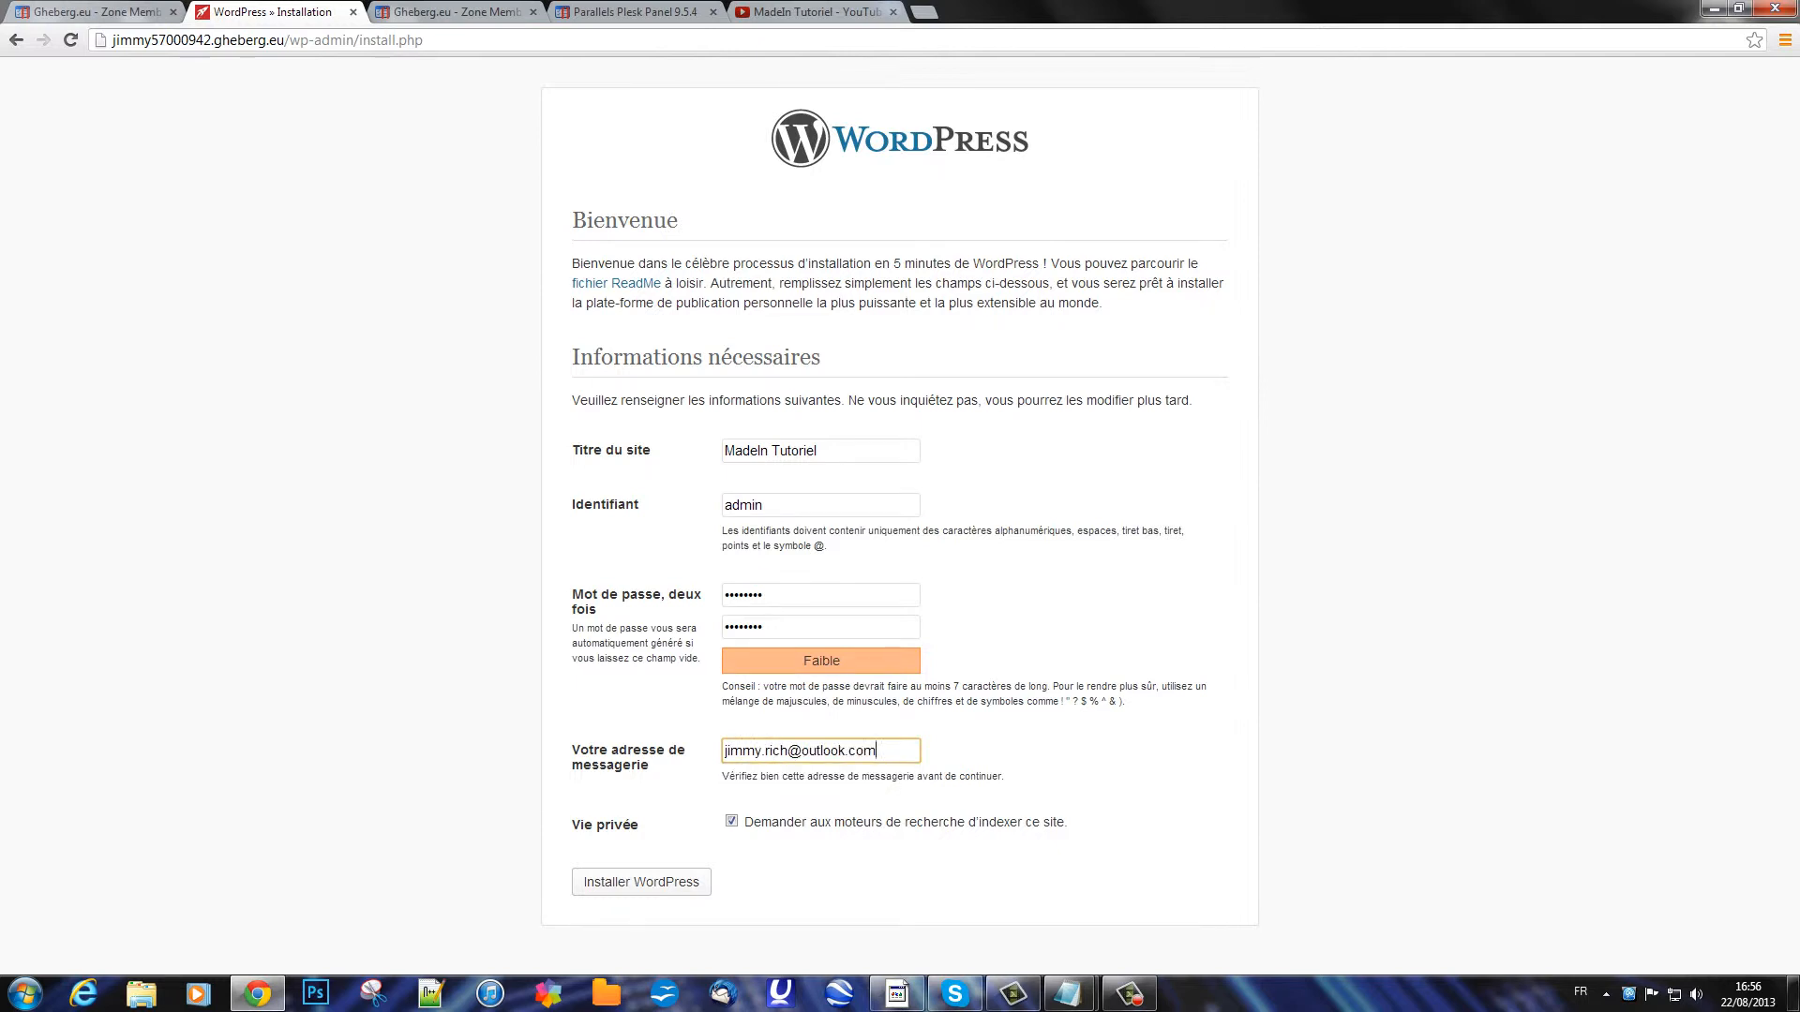
{"action": "key", "text": "Return"}
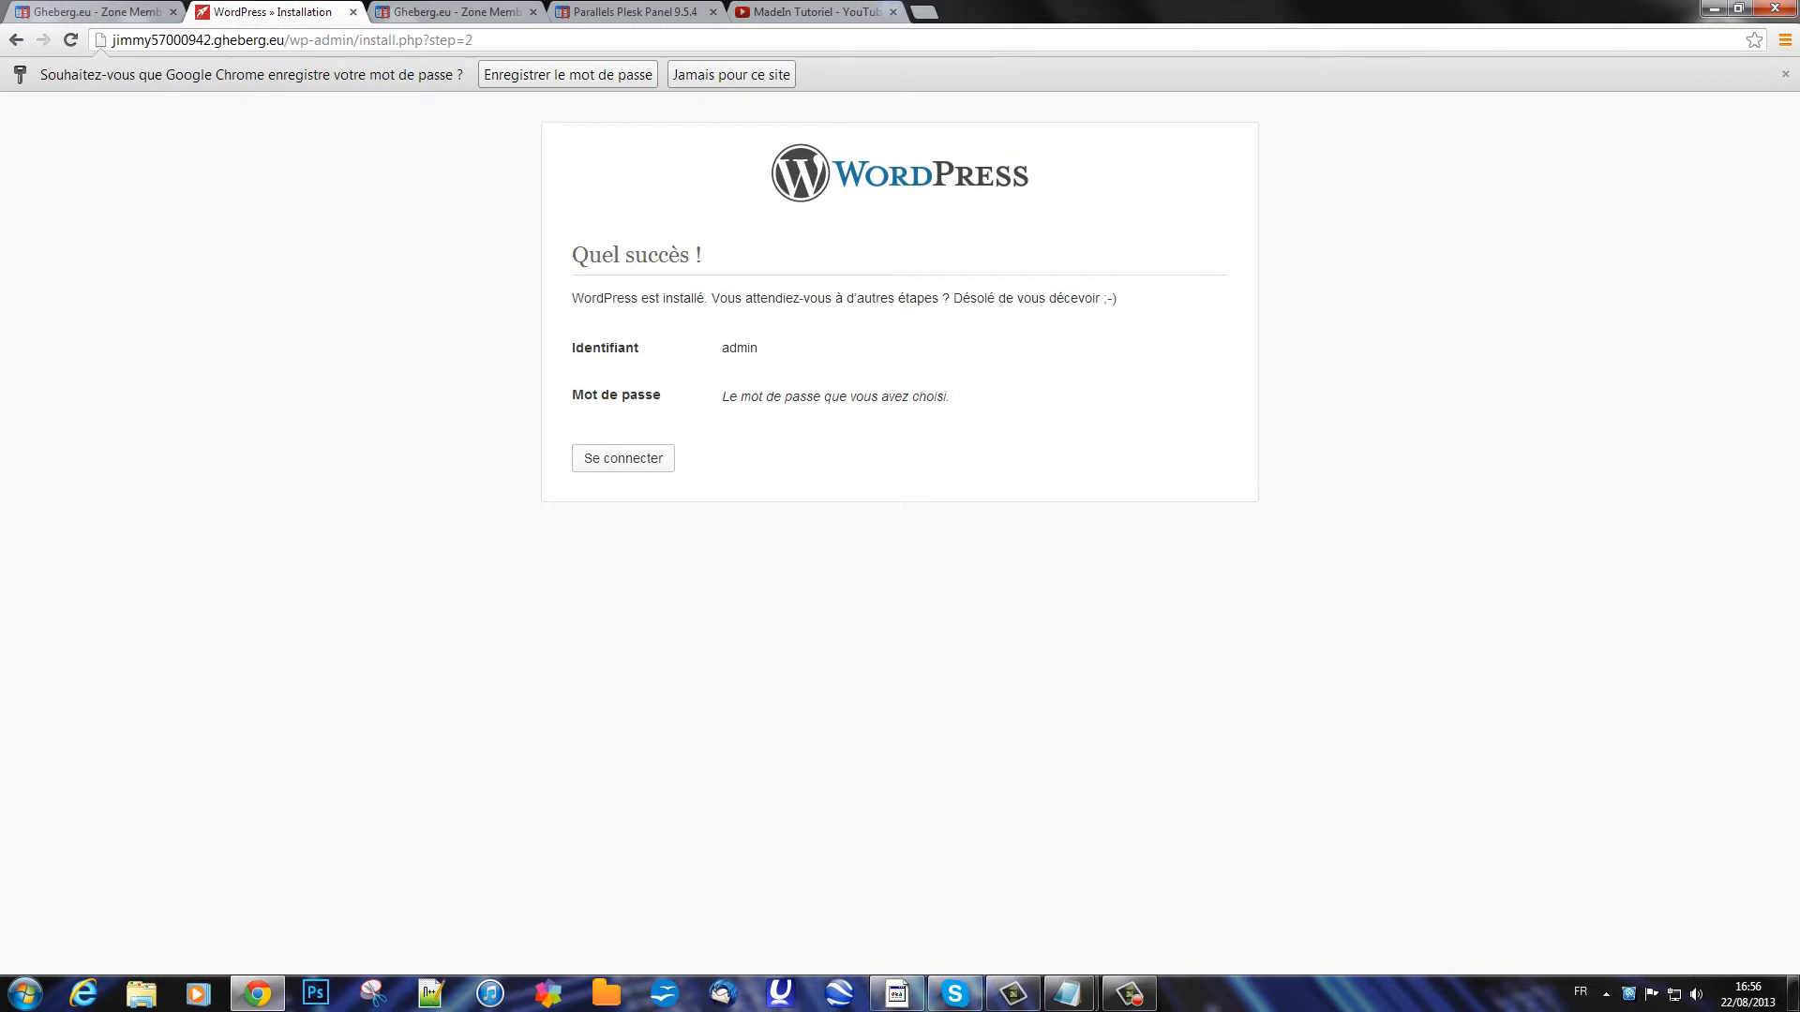
{"action": "left_click", "coordinate": [568, 75]}
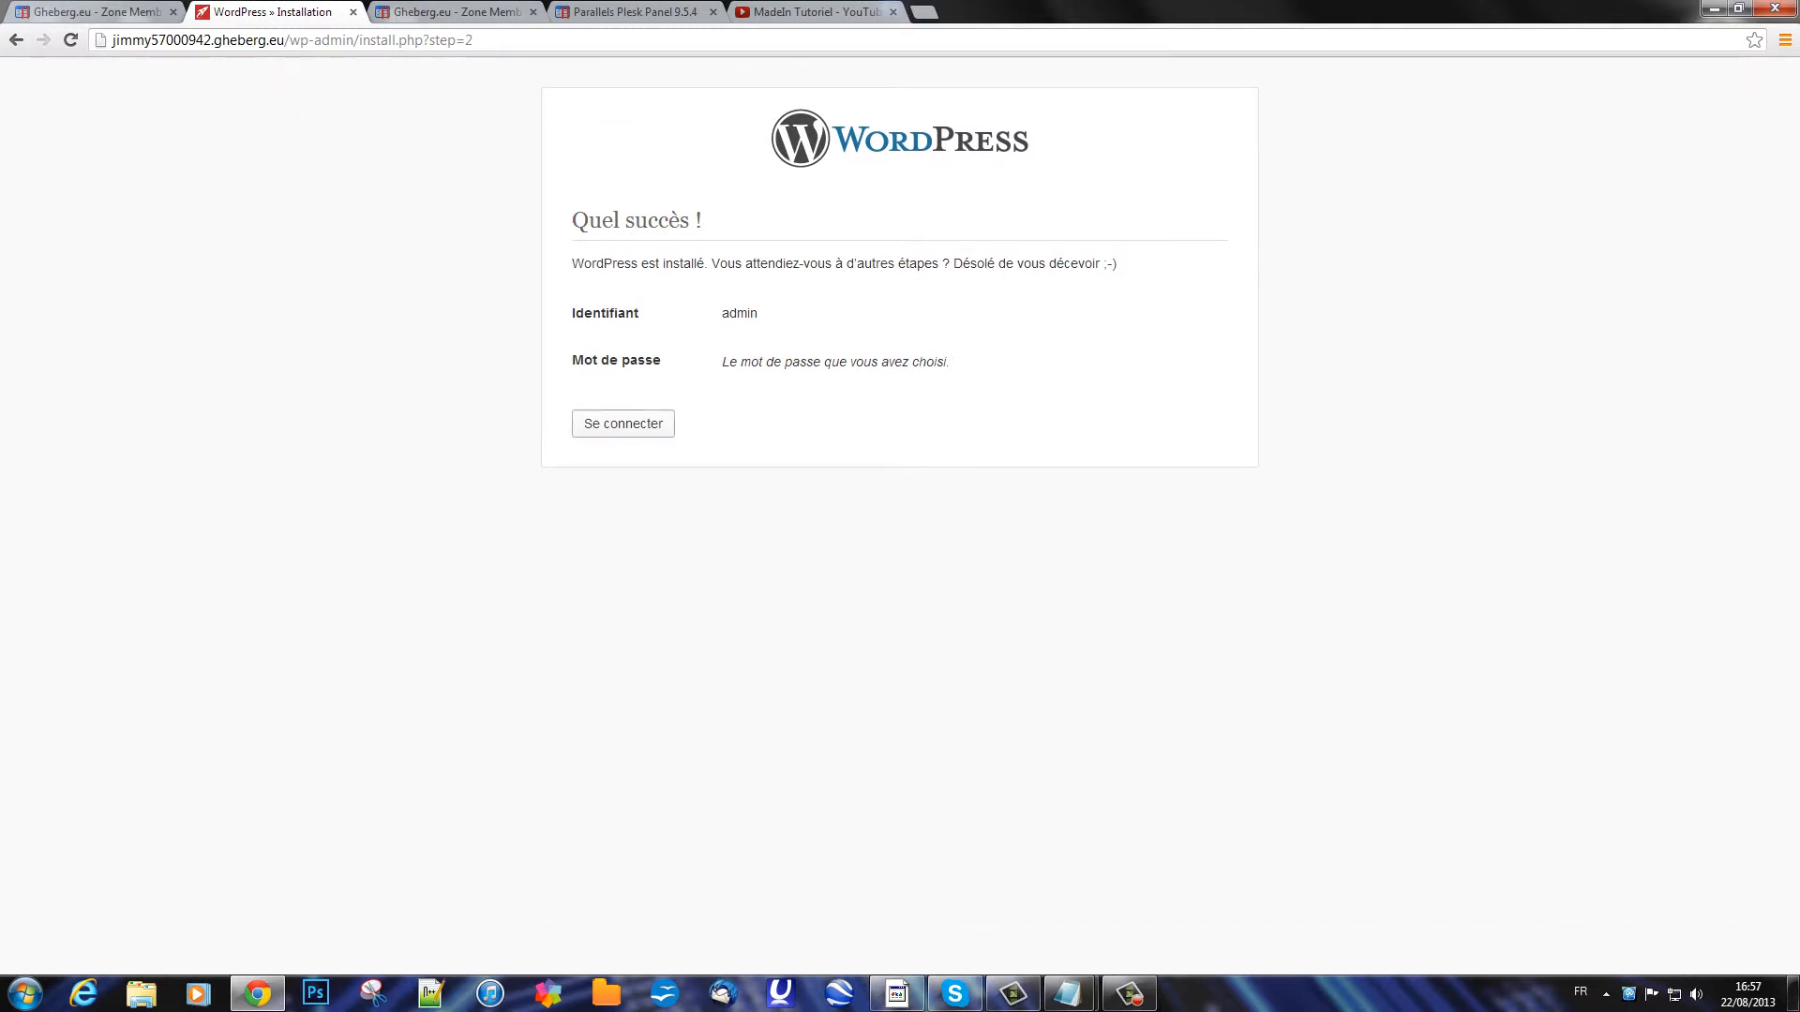
Step: Log in with the admin password, ticking 'Se souvenir de moi'
{"action": "left_click", "coordinate": [623, 424]}
{"action": "left_click", "coordinate": [867, 301]}
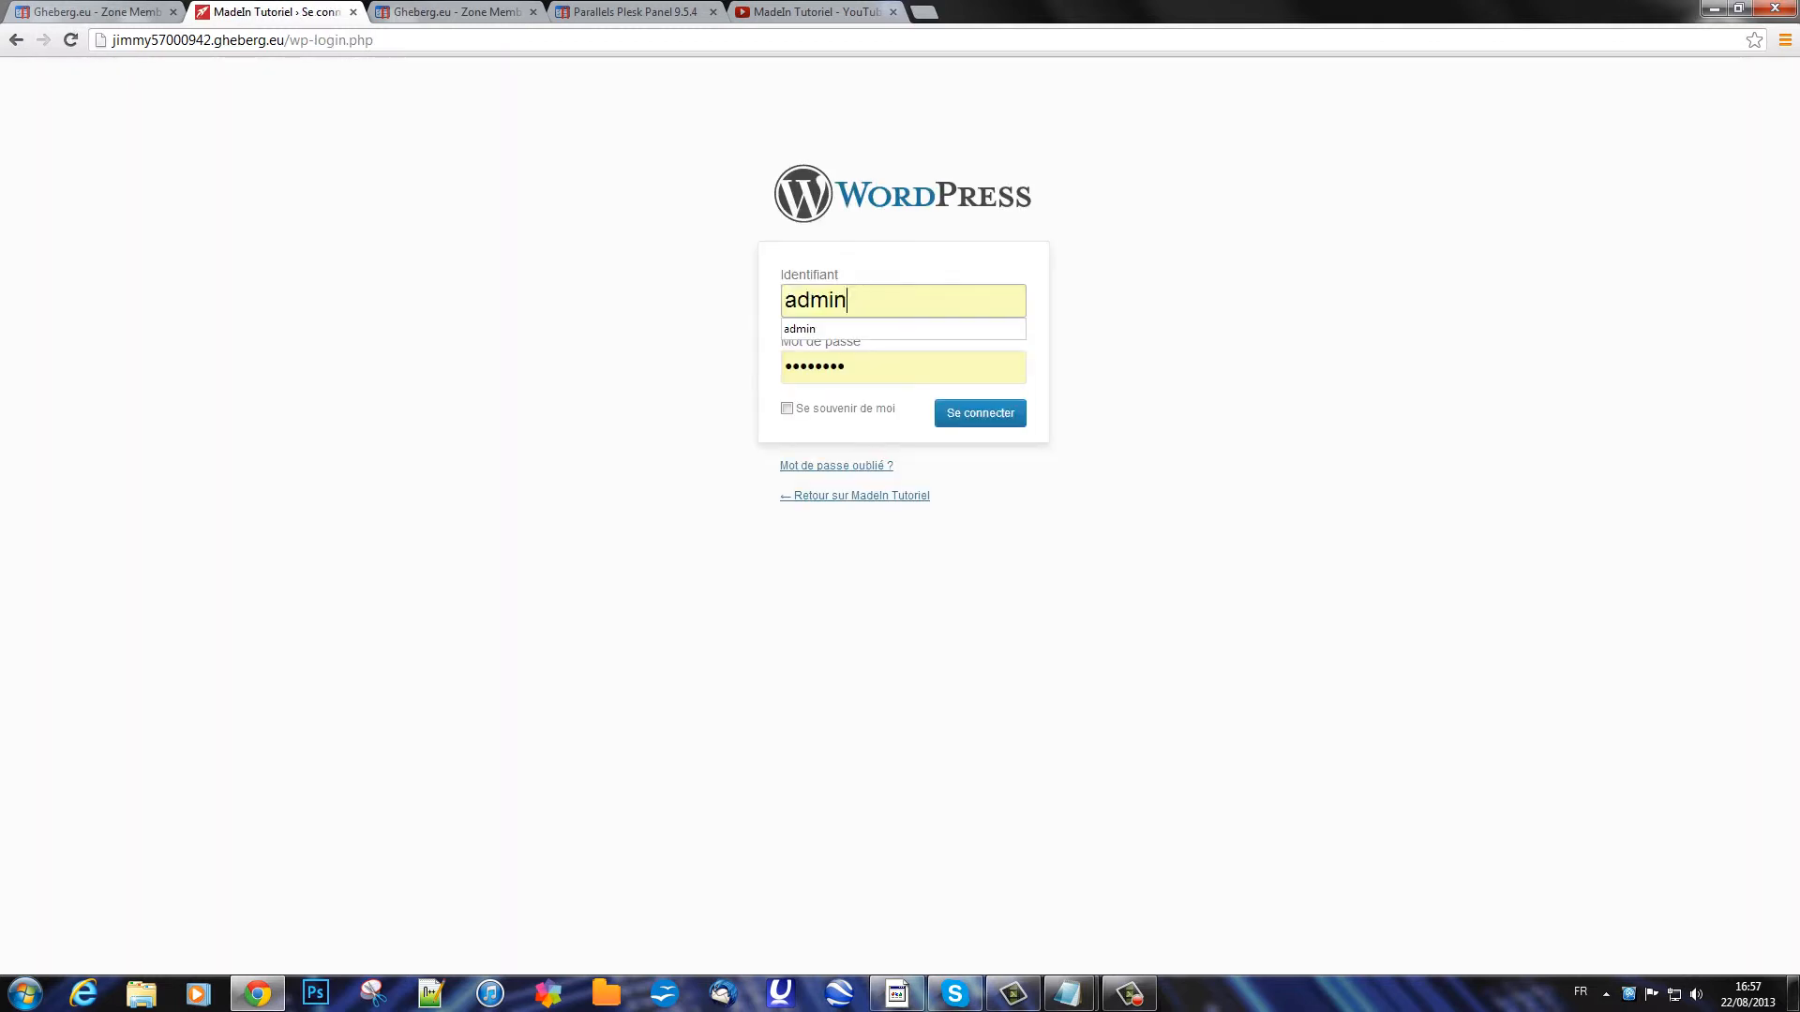
{"action": "key", "text": "Tab"}
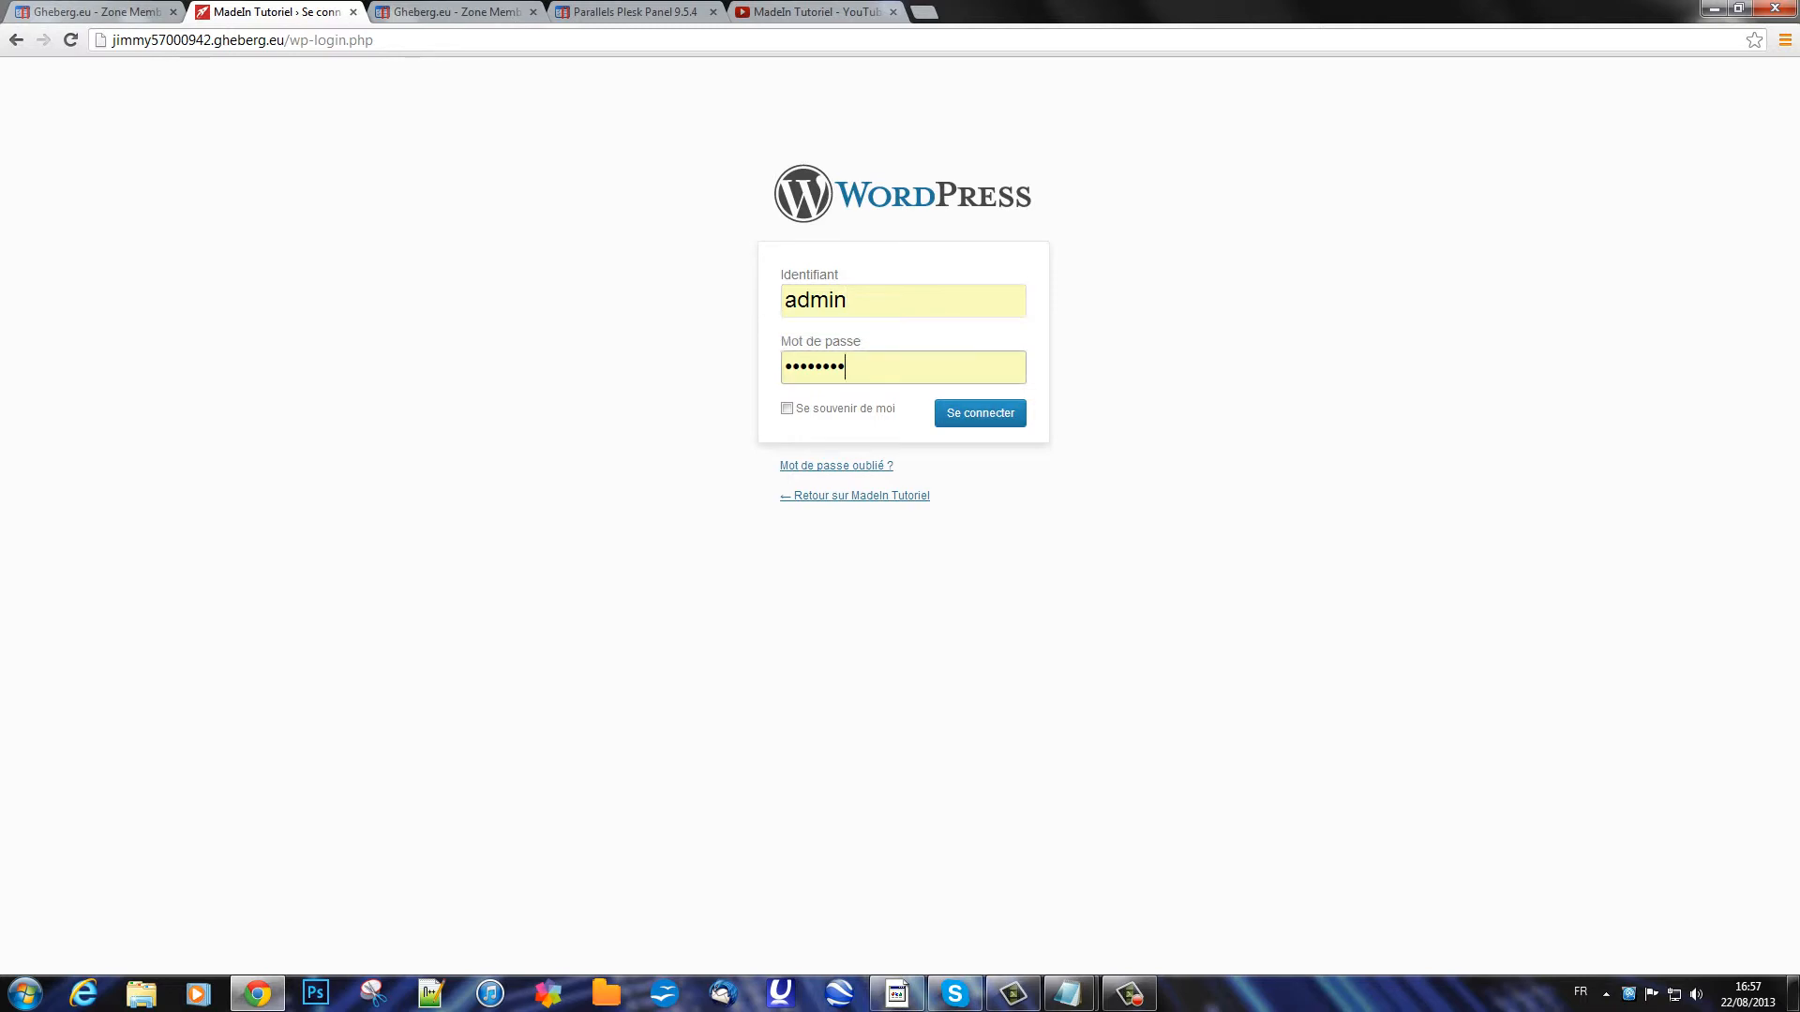
{"action": "type", "text": "••••••••"}
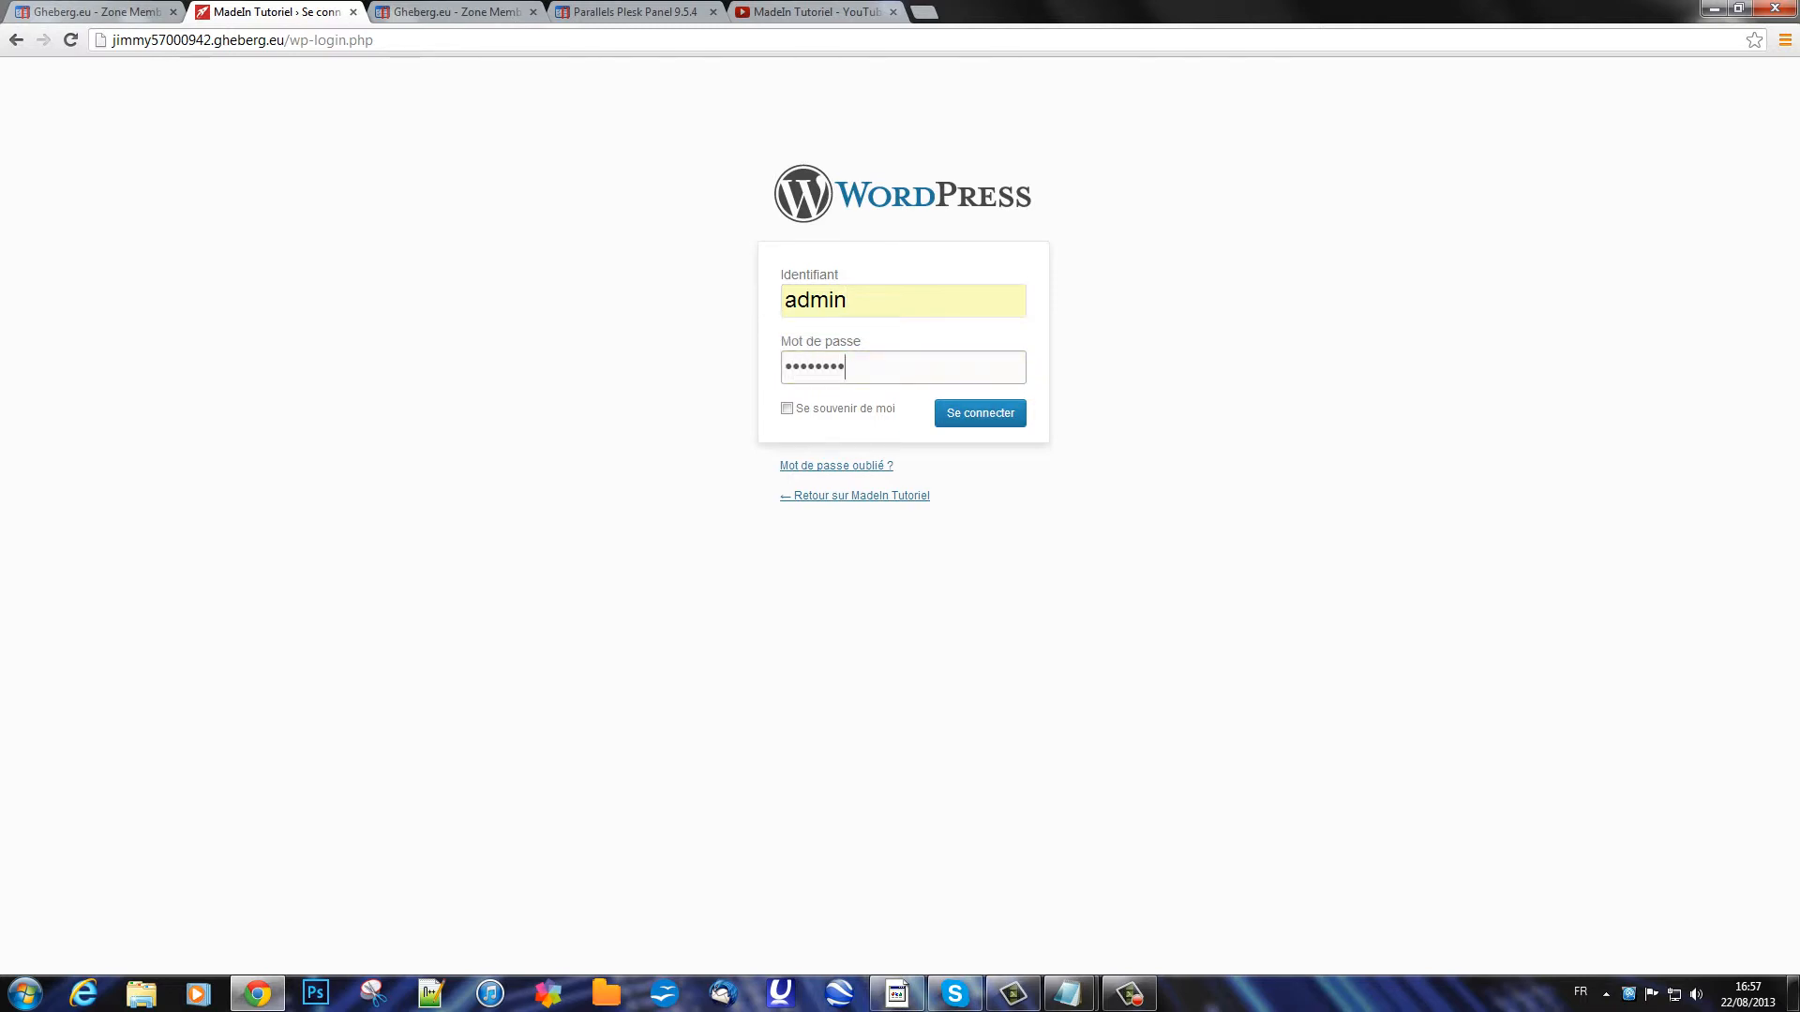
{"action": "key", "text": "Tab"}
{"action": "key", "text": "space"}
{"action": "key", "text": "Return"}
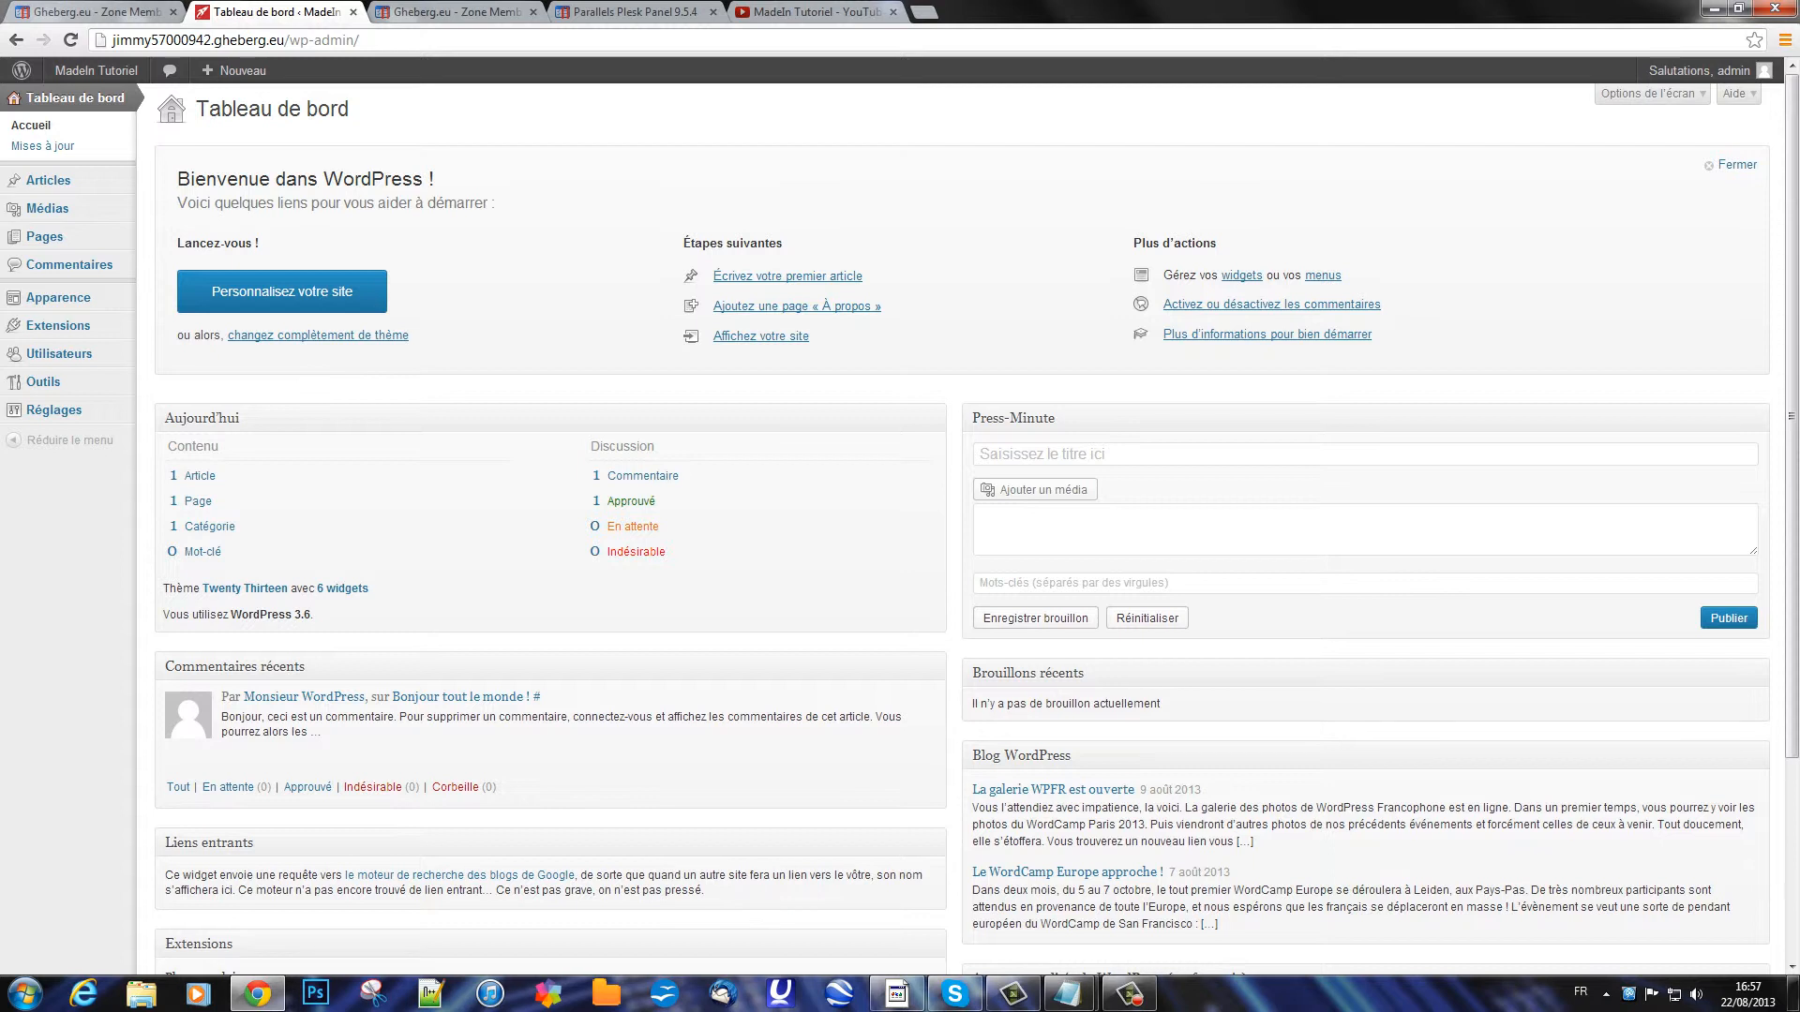
{"action": "mouse_move", "coordinate": [96, 70]}
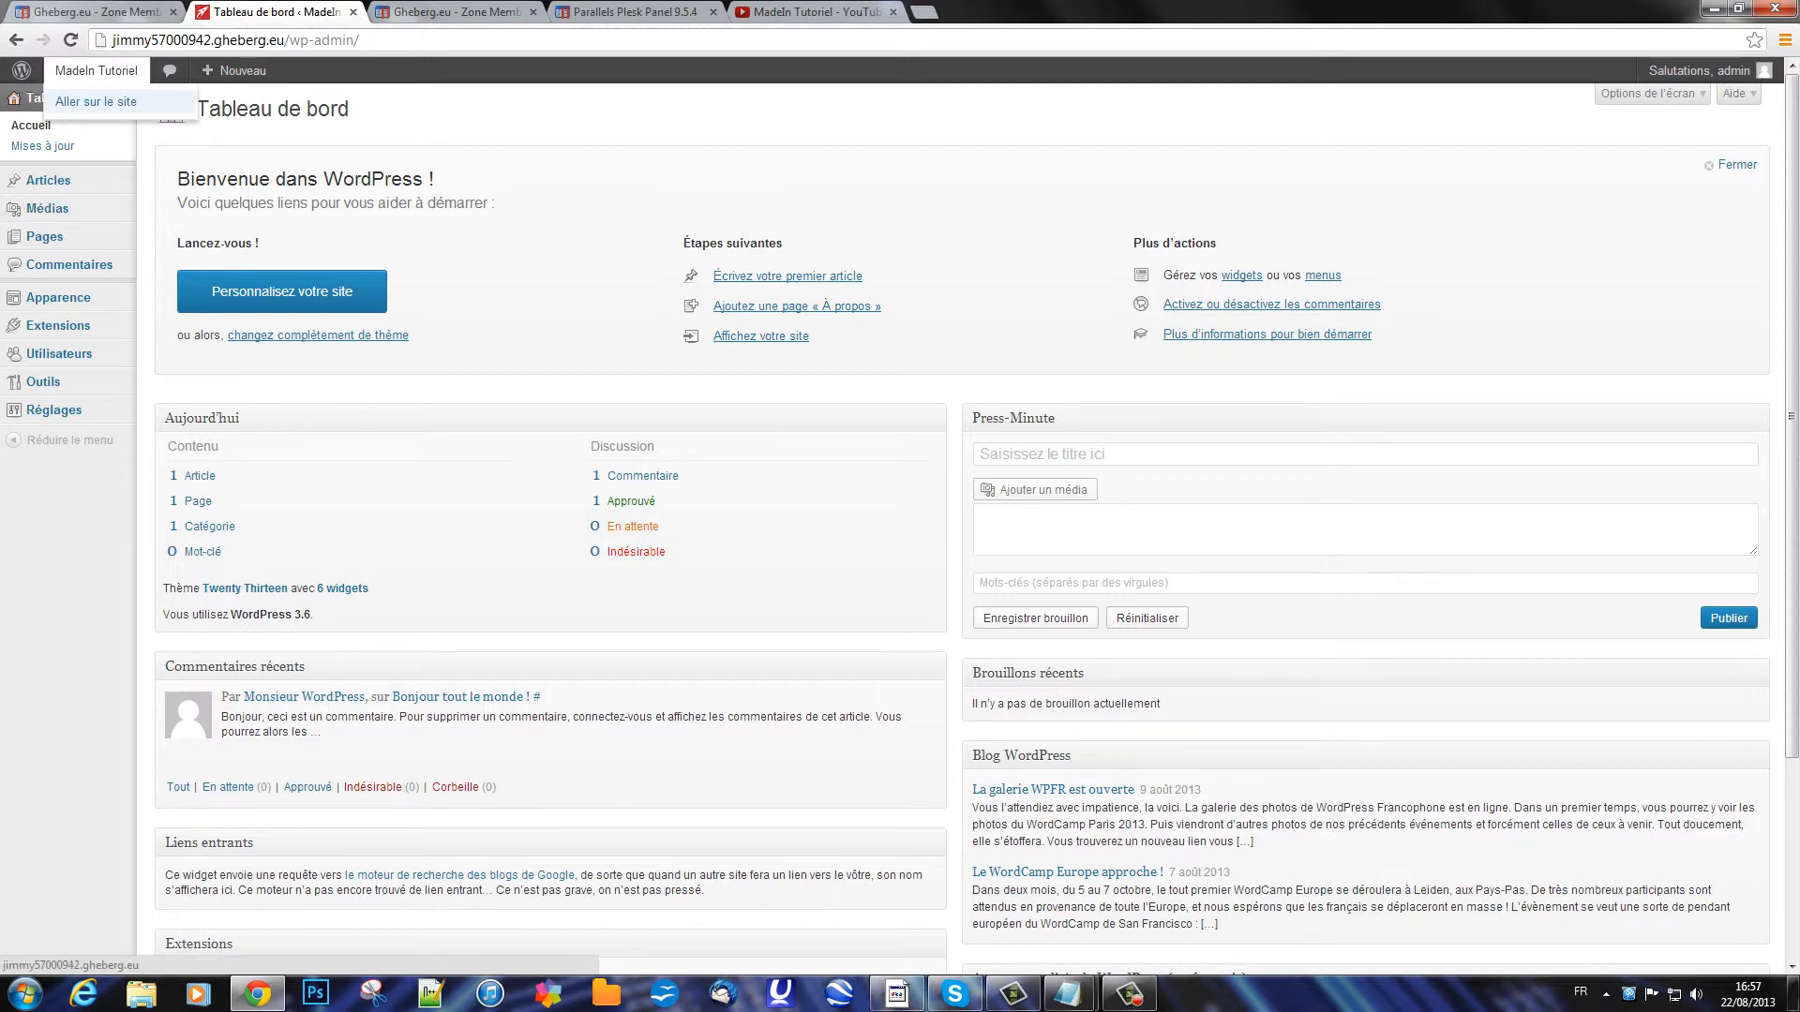
{"action": "left_click", "coordinate": [96, 102]}
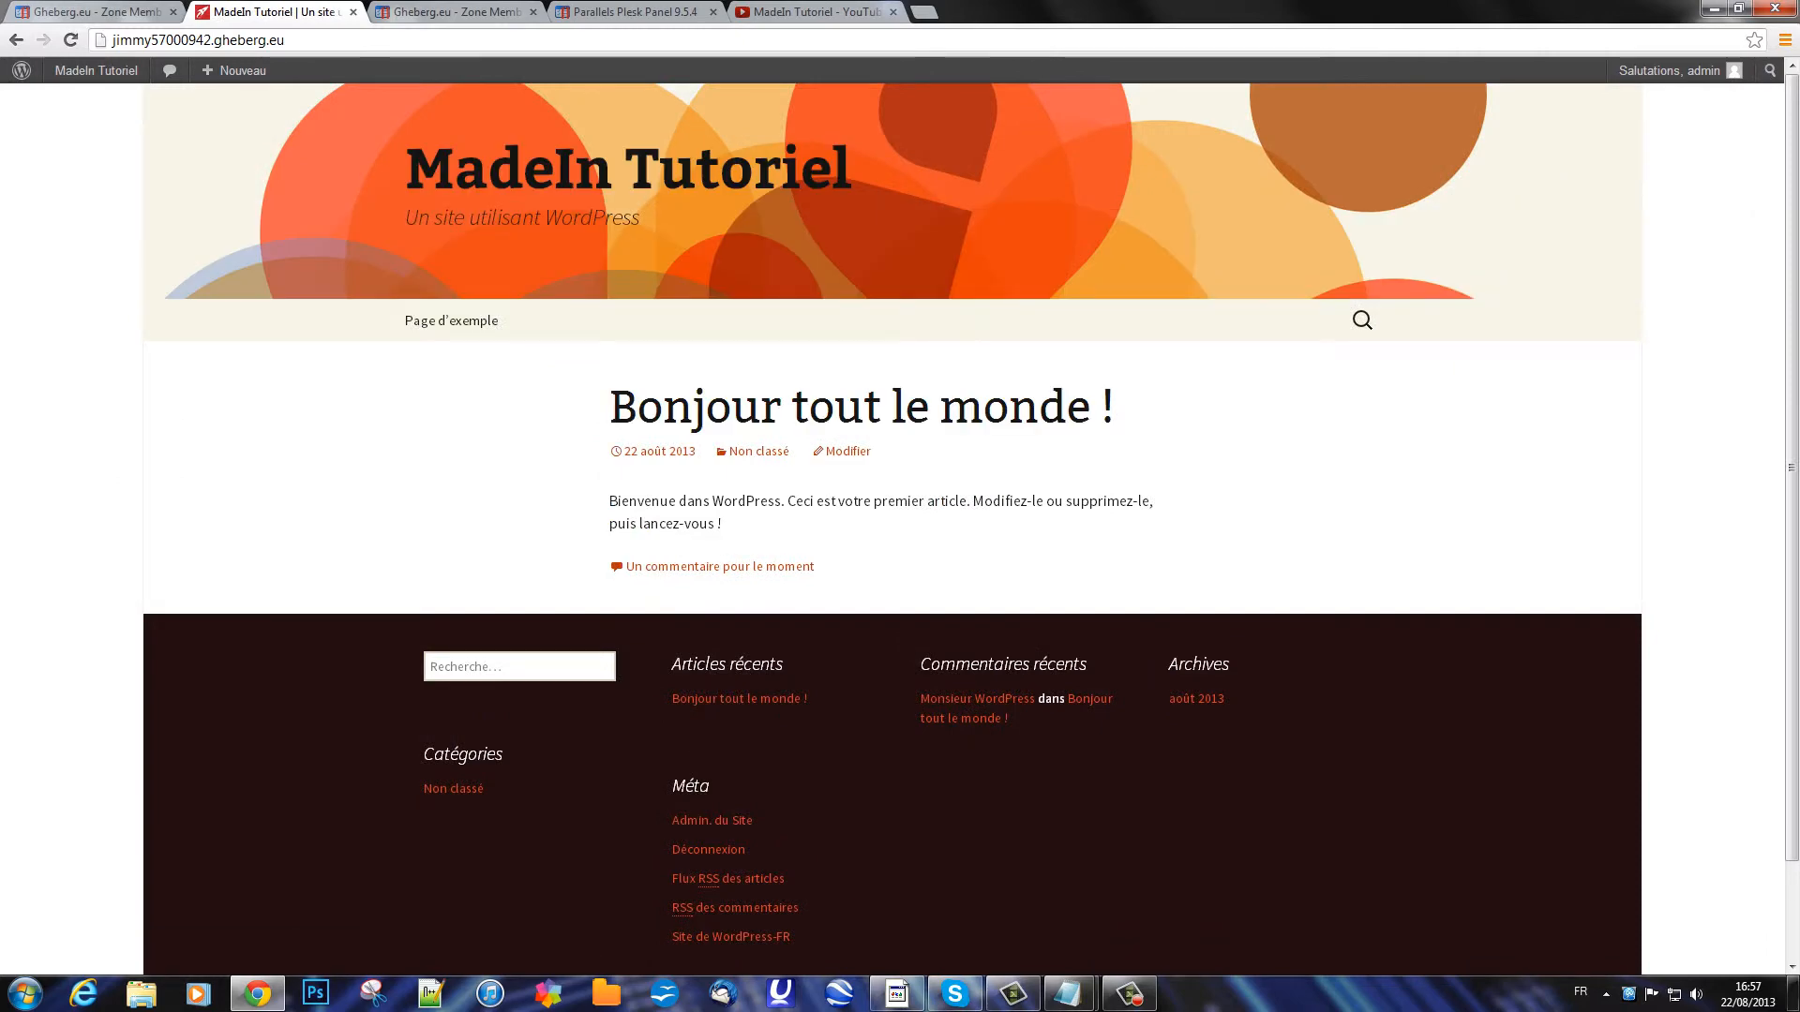
{"action": "scroll", "coordinate": [900, 506], "scroll_direction": "down", "scroll_amount": 1}
{"action": "scroll", "coordinate": [900, 506], "scroll_direction": "up", "scroll_amount": 1}
{"action": "scroll", "coordinate": [900, 506], "scroll_direction": "down", "scroll_amount": 1}
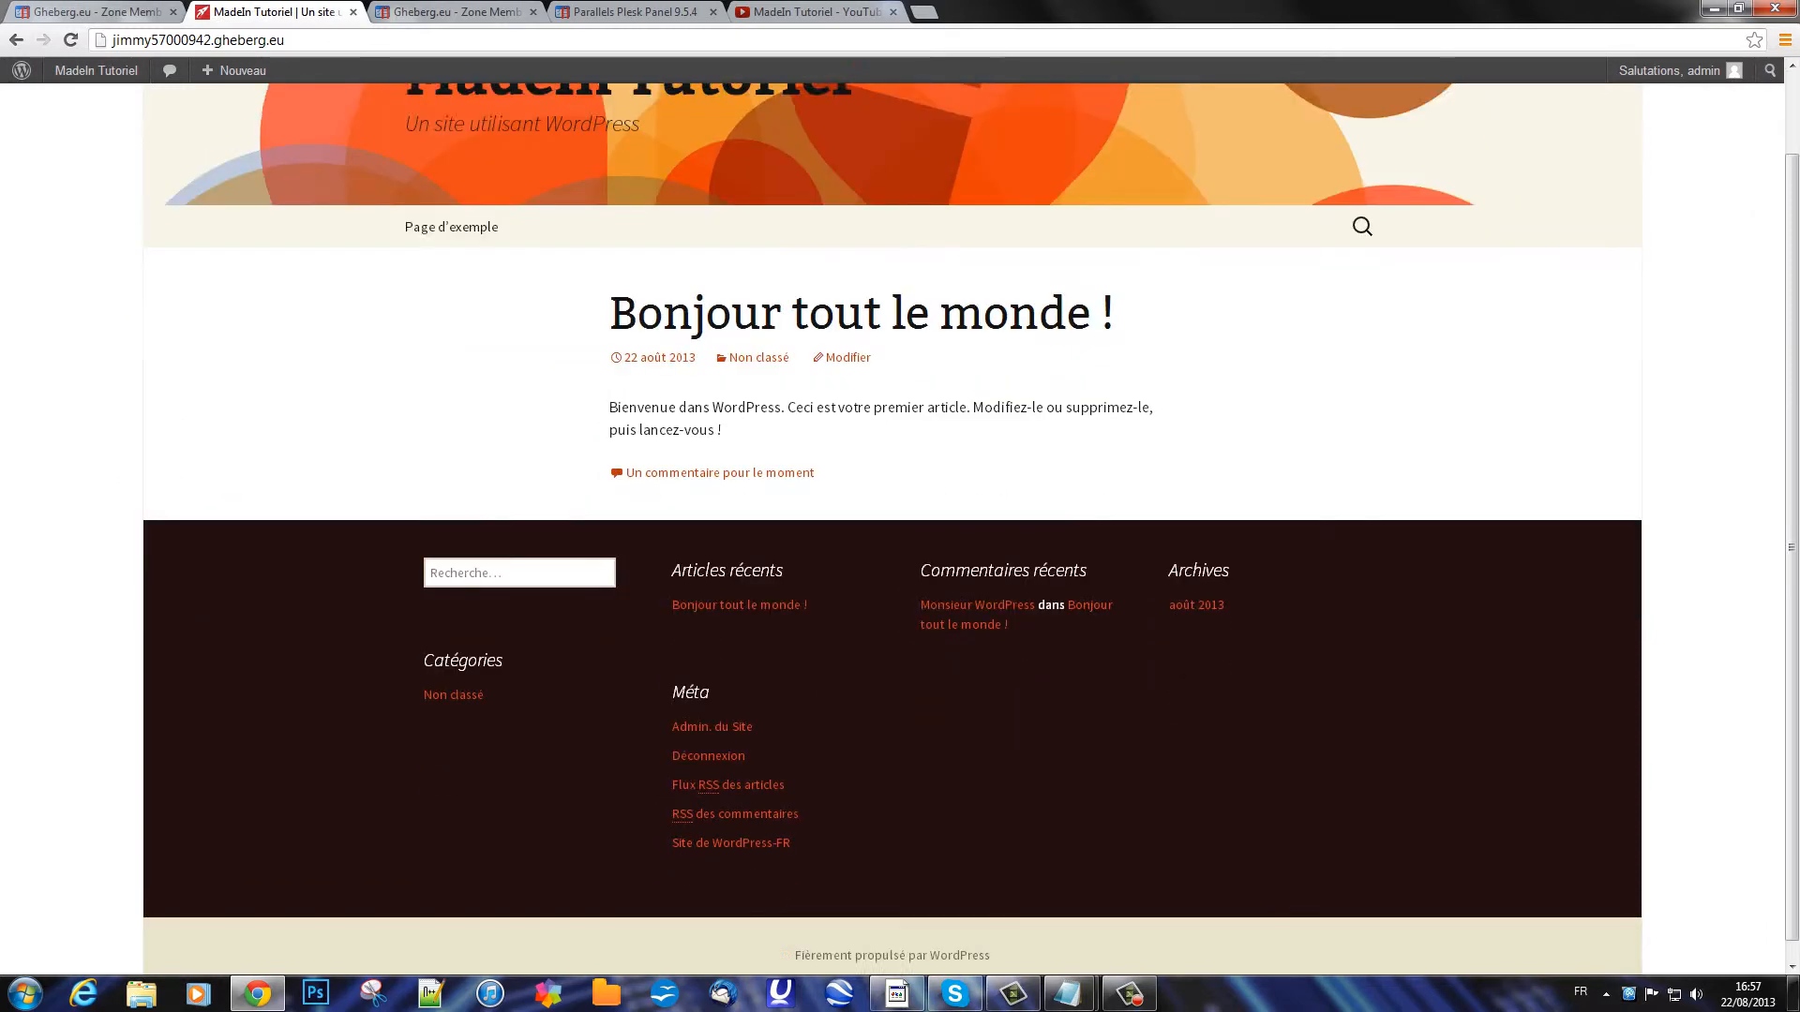
{"action": "scroll", "coordinate": [900, 506], "scroll_direction": "up", "scroll_amount": 1}
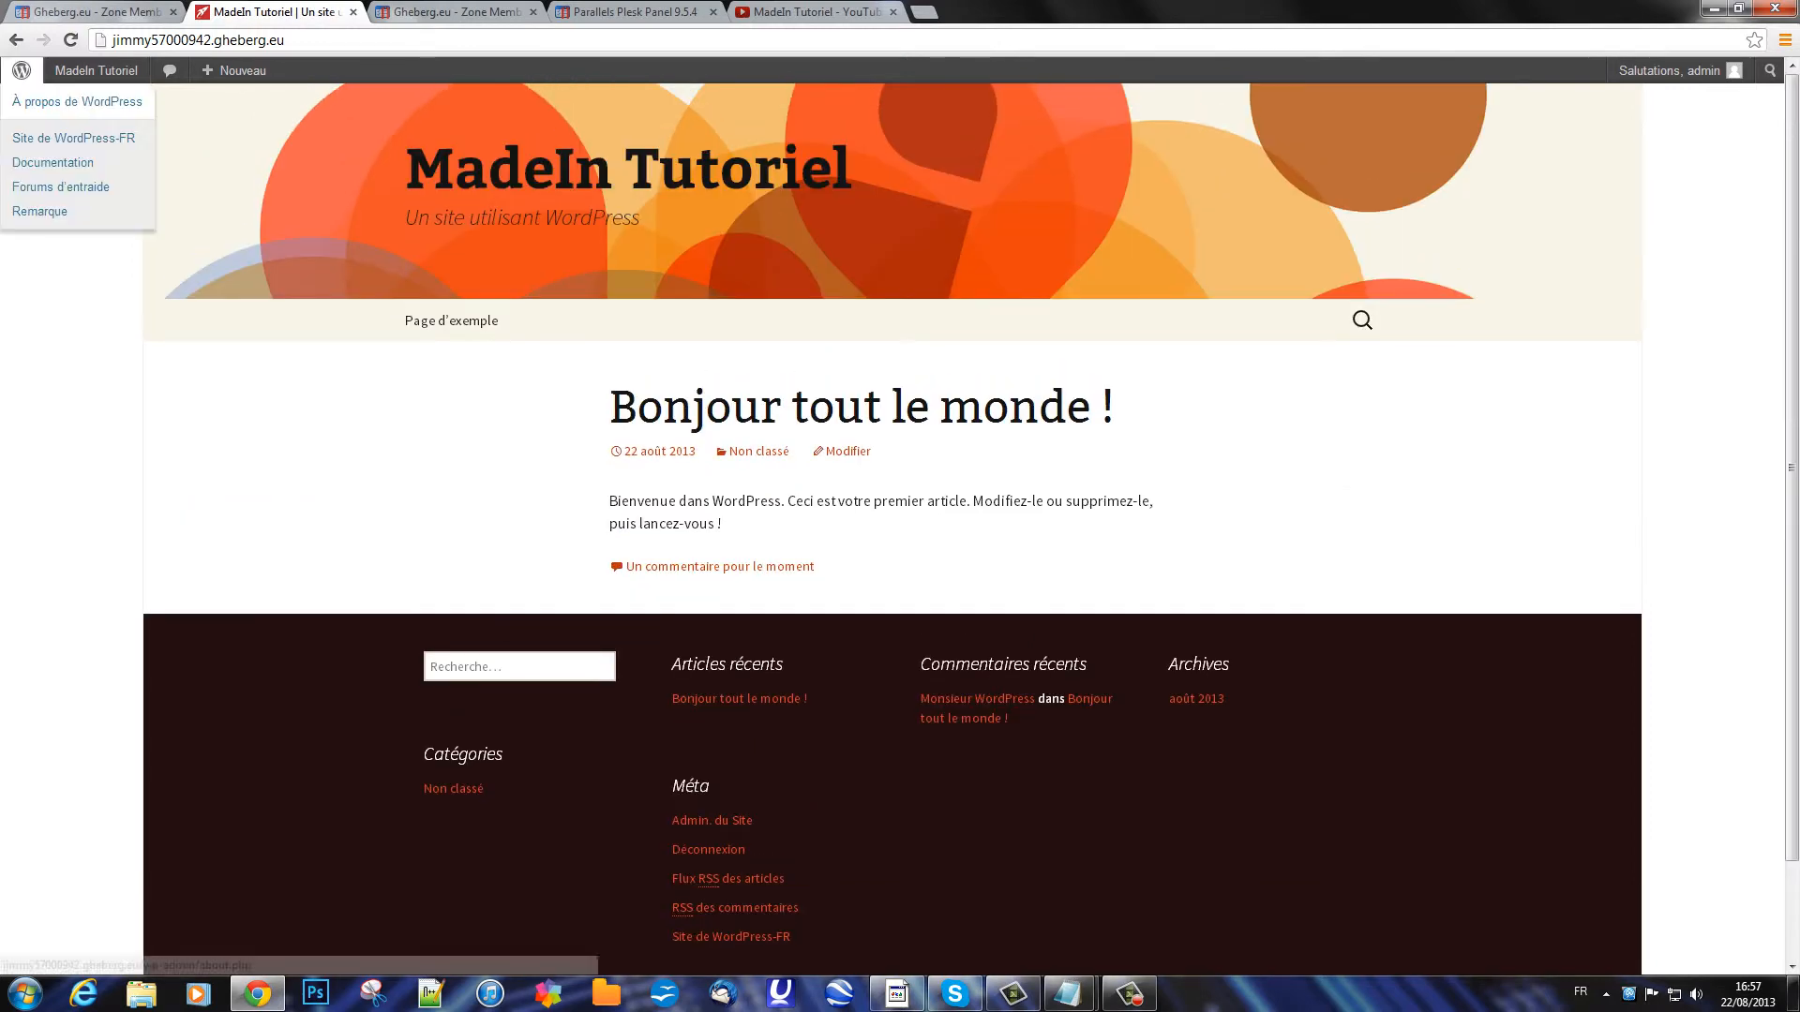
{"action": "left_click", "coordinate": [16, 40]}
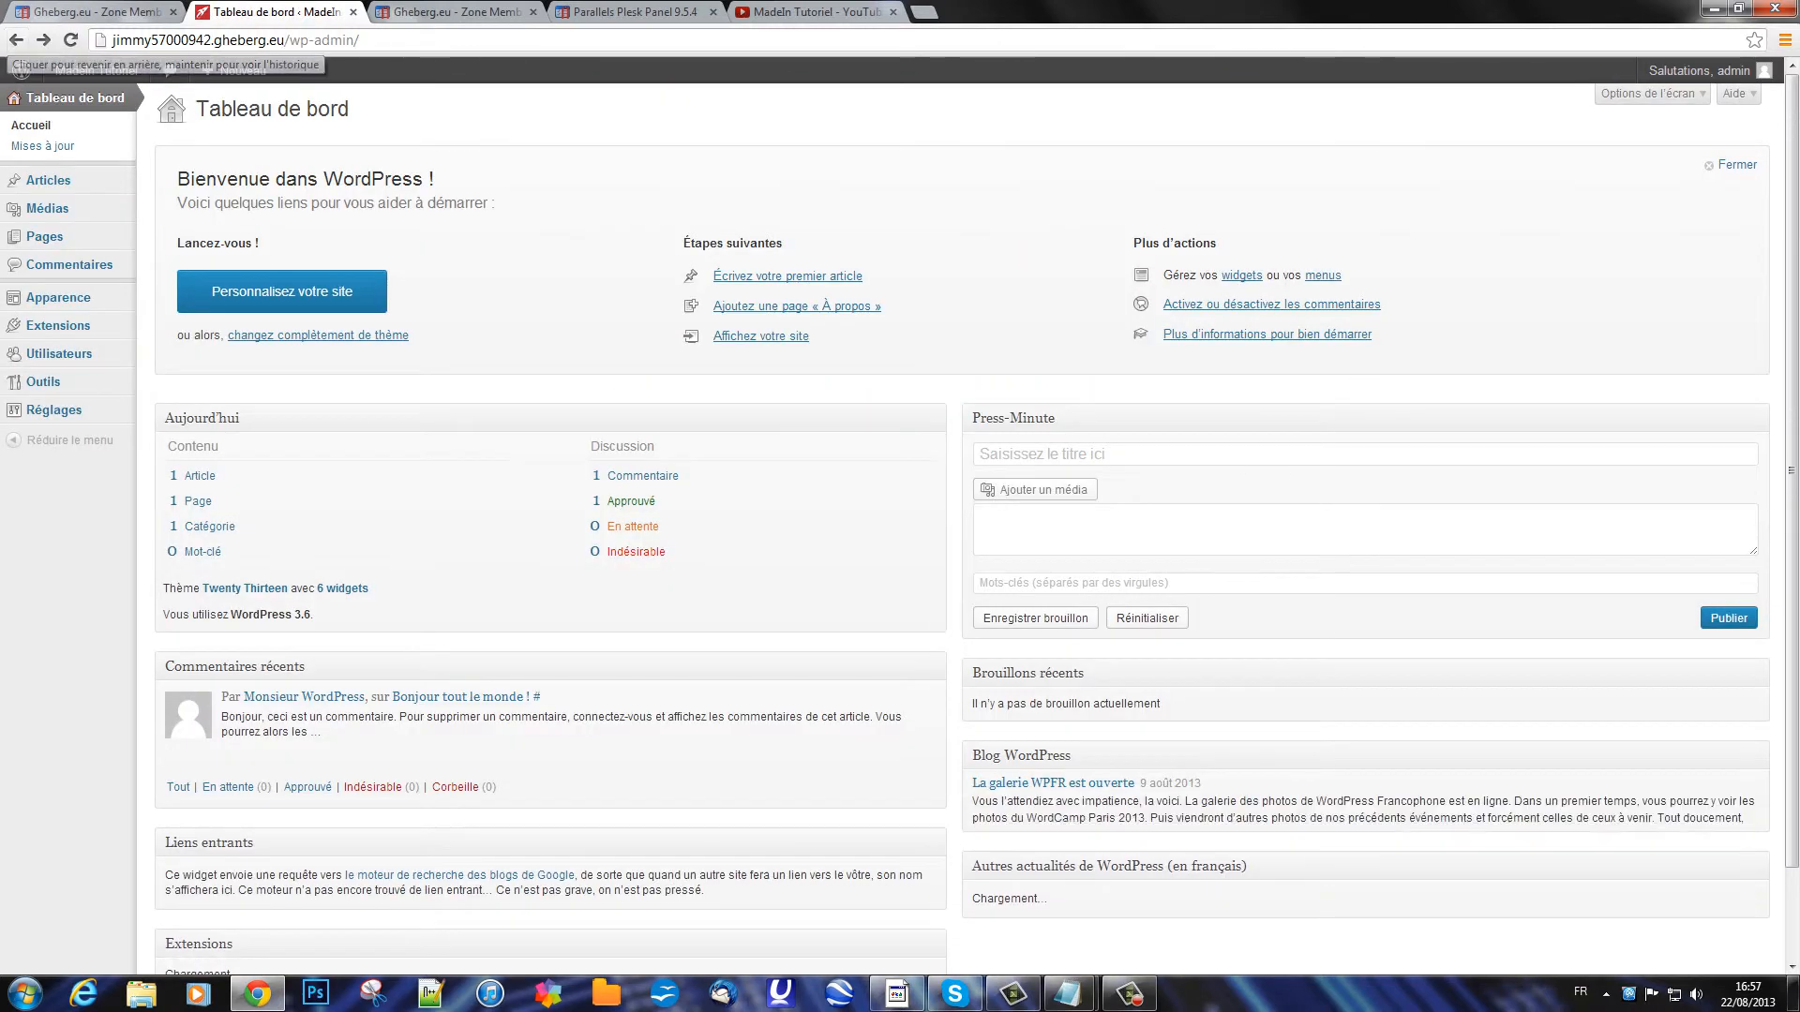
{"action": "scroll", "coordinate": [760, 246], "scroll_direction": "down", "scroll_amount": 2}
{"action": "scroll", "coordinate": [760, 245], "scroll_direction": "up", "scroll_amount": 2}
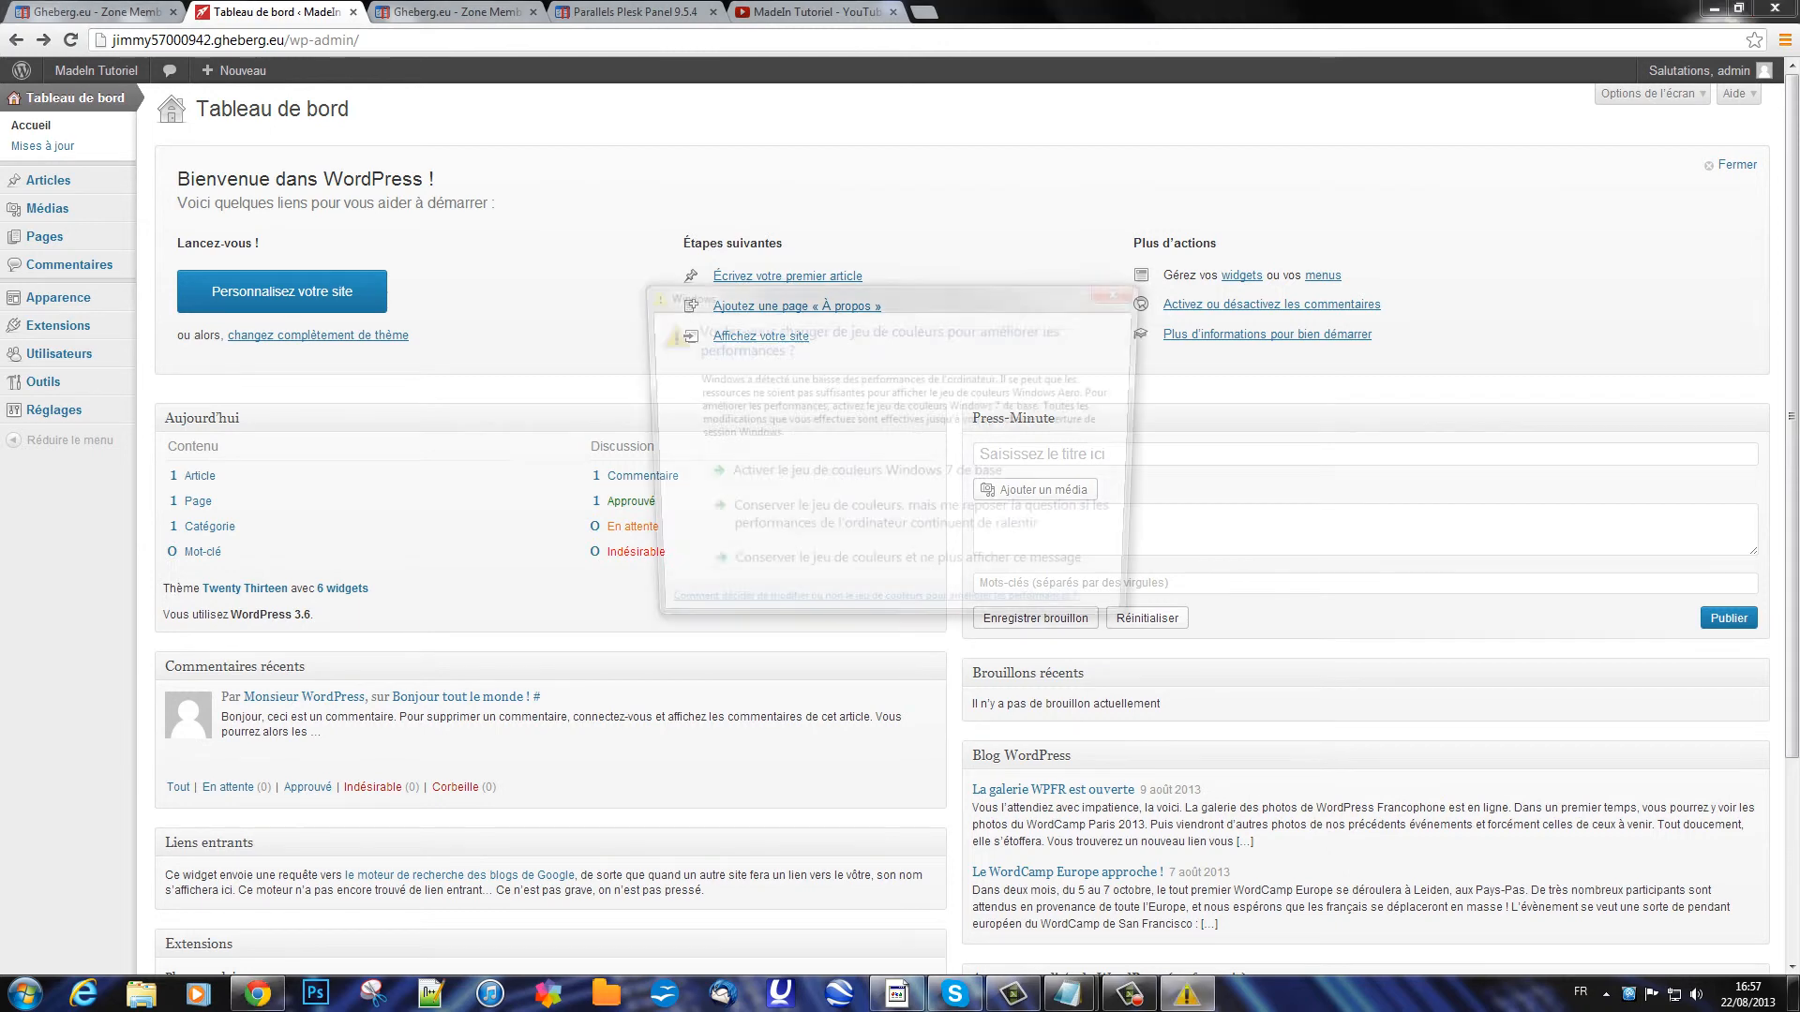
{"action": "left_click", "coordinate": [886, 525]}
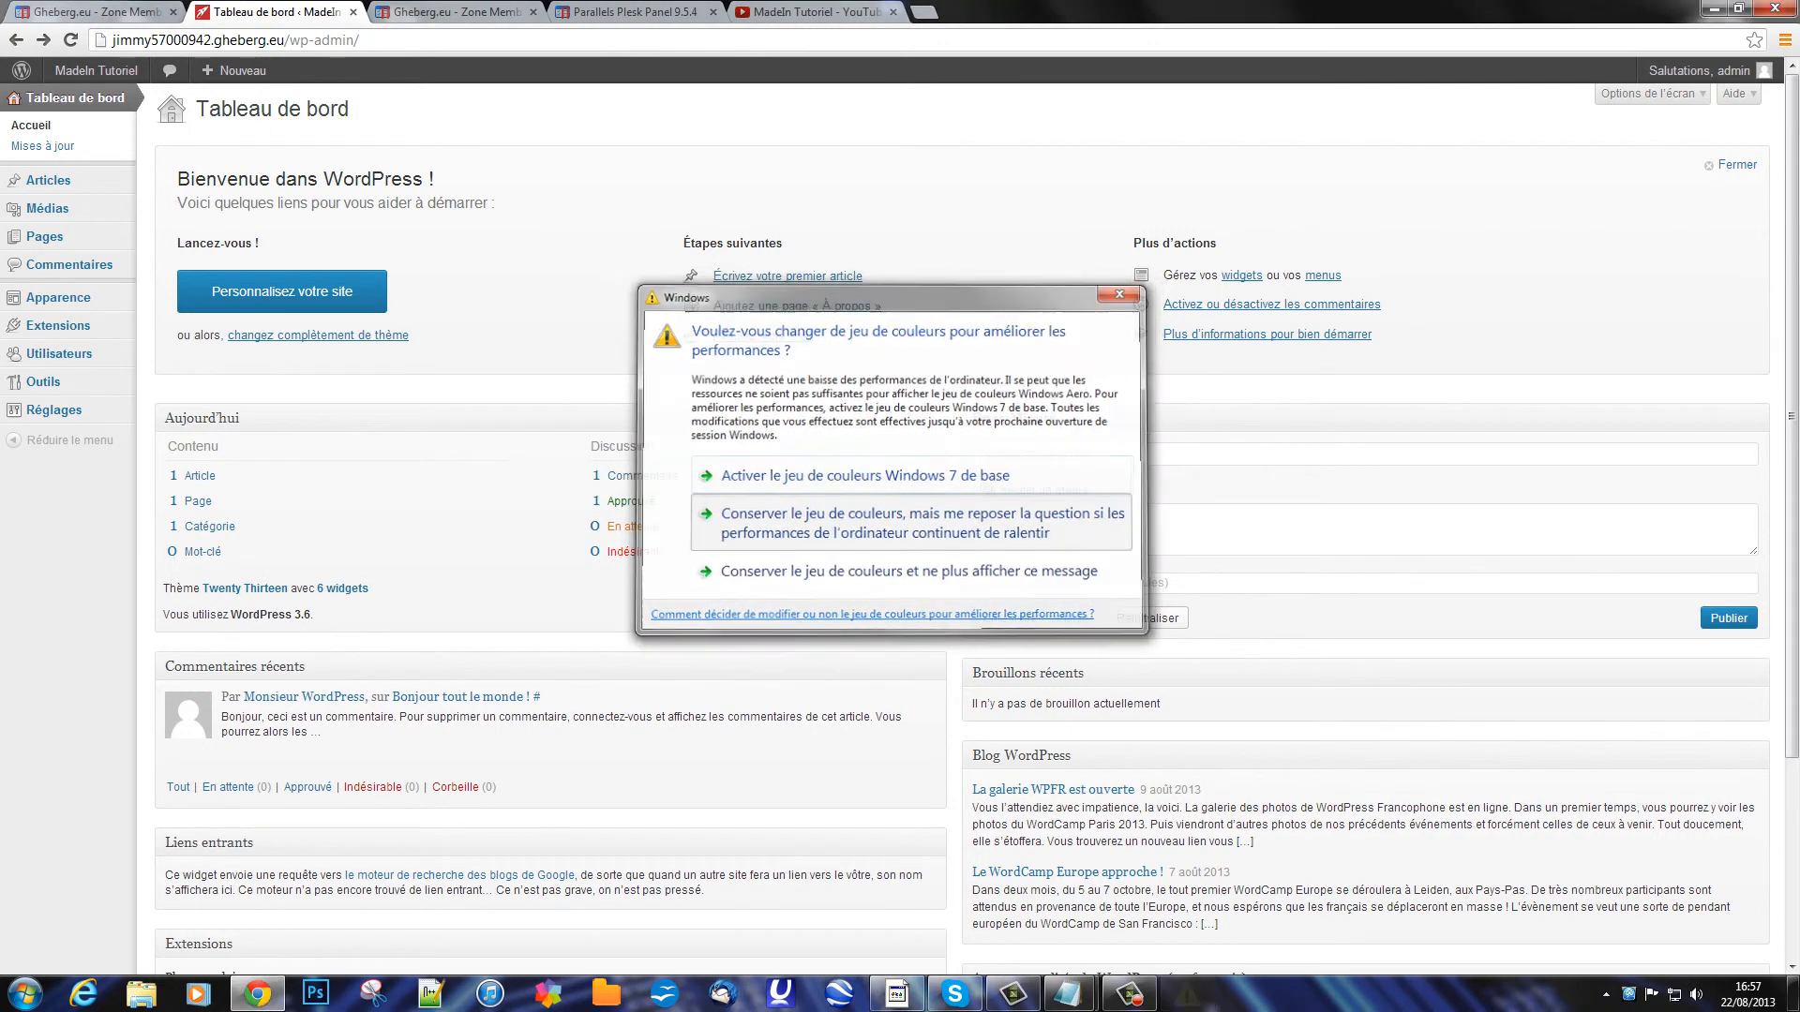